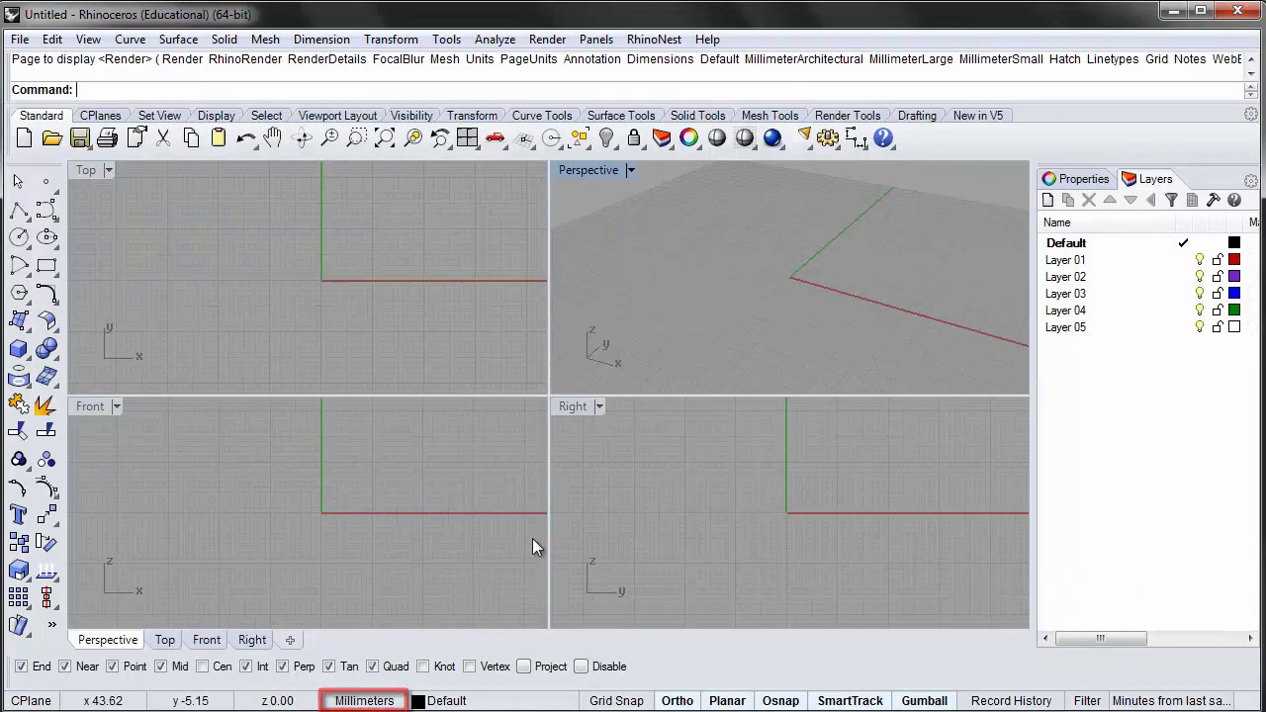
Step: Keep millimetre document units, then zoom into azuma_plan to read the 4,700 × 3,300 bedroom dimensions
click(354, 700)
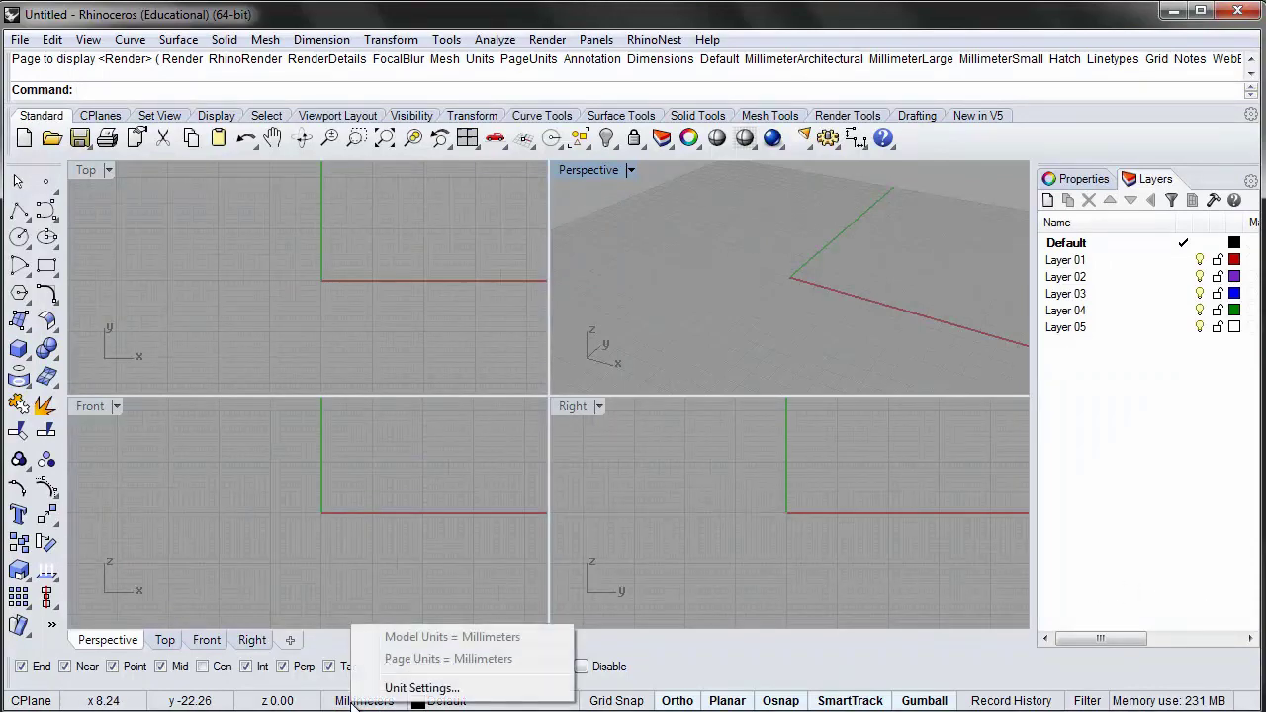
click(405, 687)
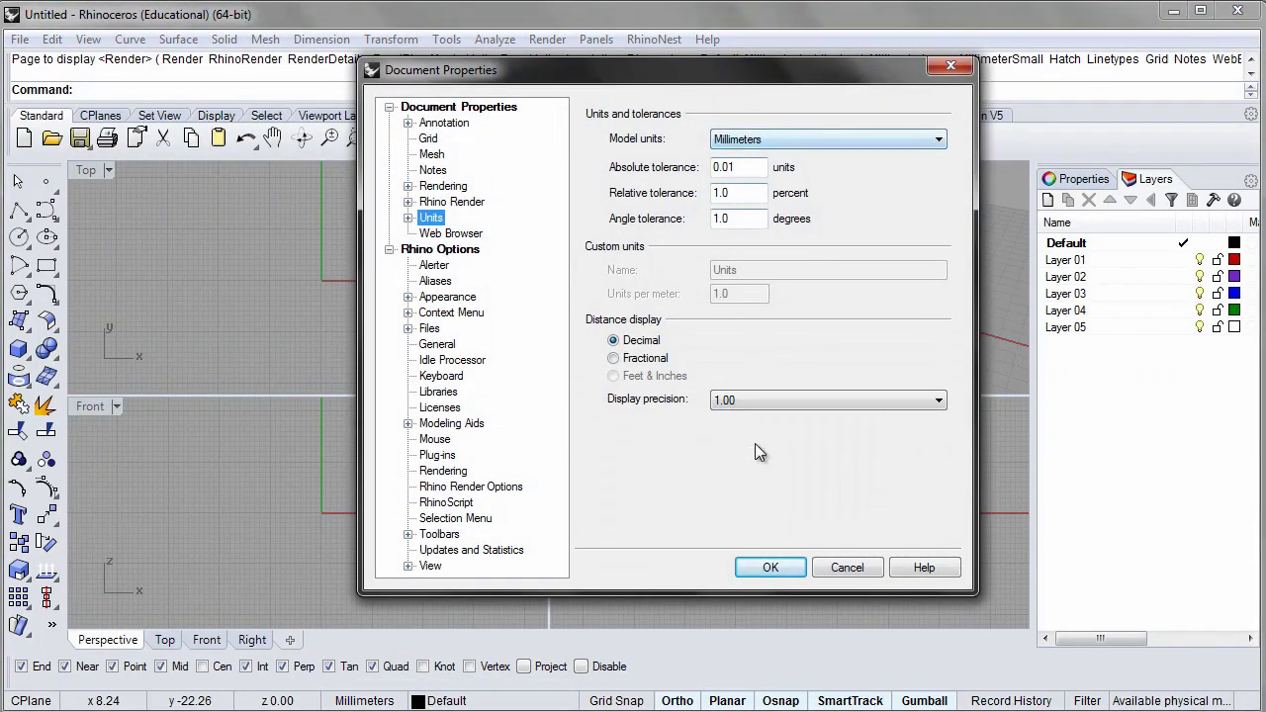
click(764, 565)
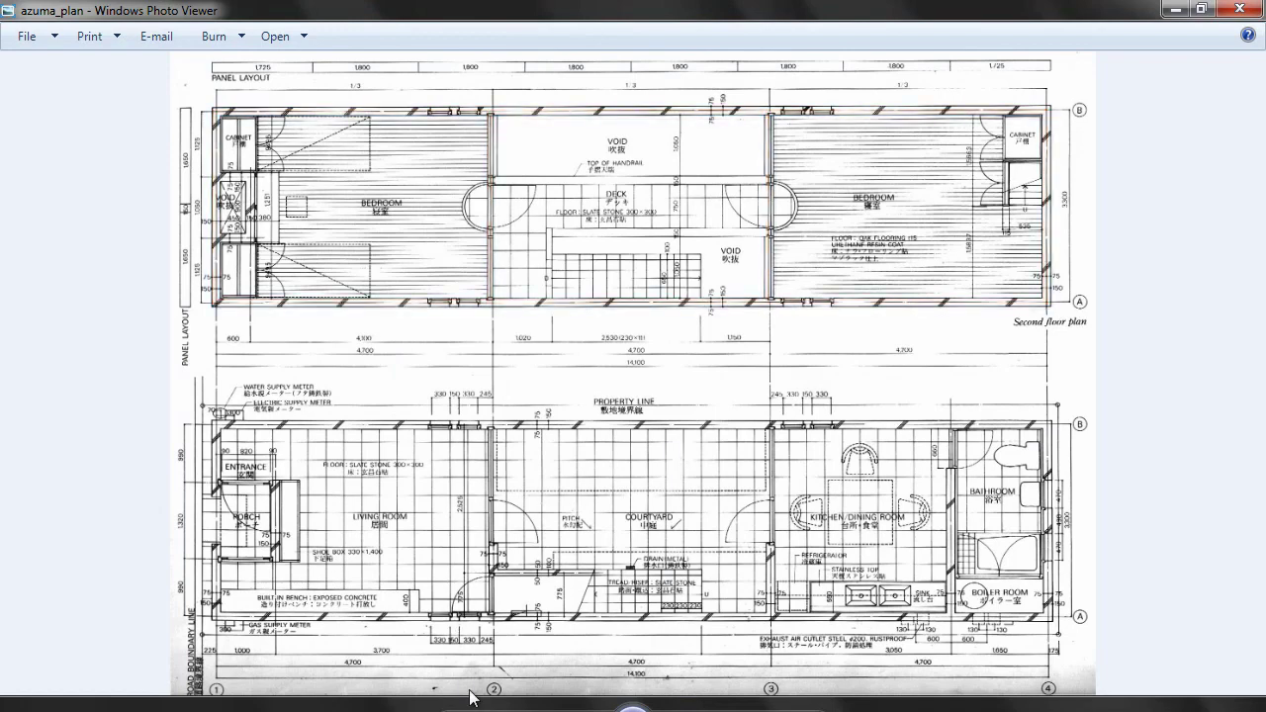
scroll(969, 260, up, 3)
drag(527, 263, 188, 554)
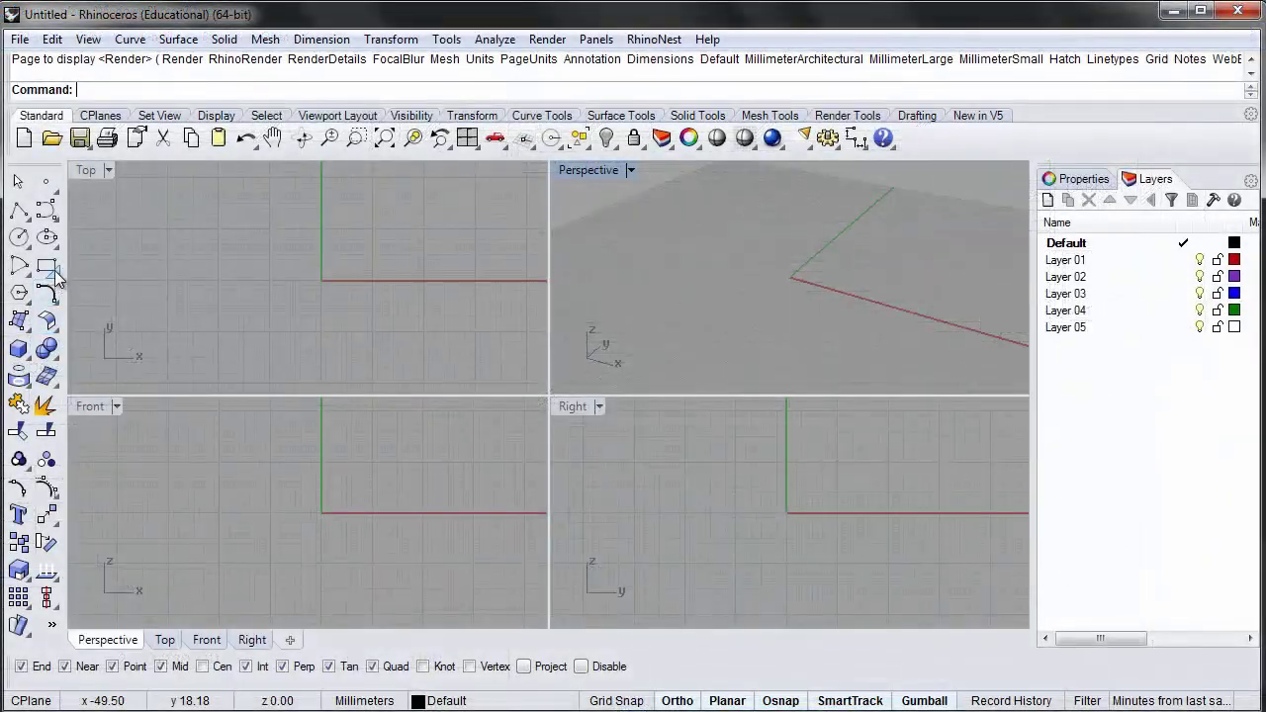
Step: Draw a 4700 × 3300 rectangle from the origin in the maximized Top view
click(46, 265)
click(164, 639)
double_click(86, 170)
text(0)
key(Return)
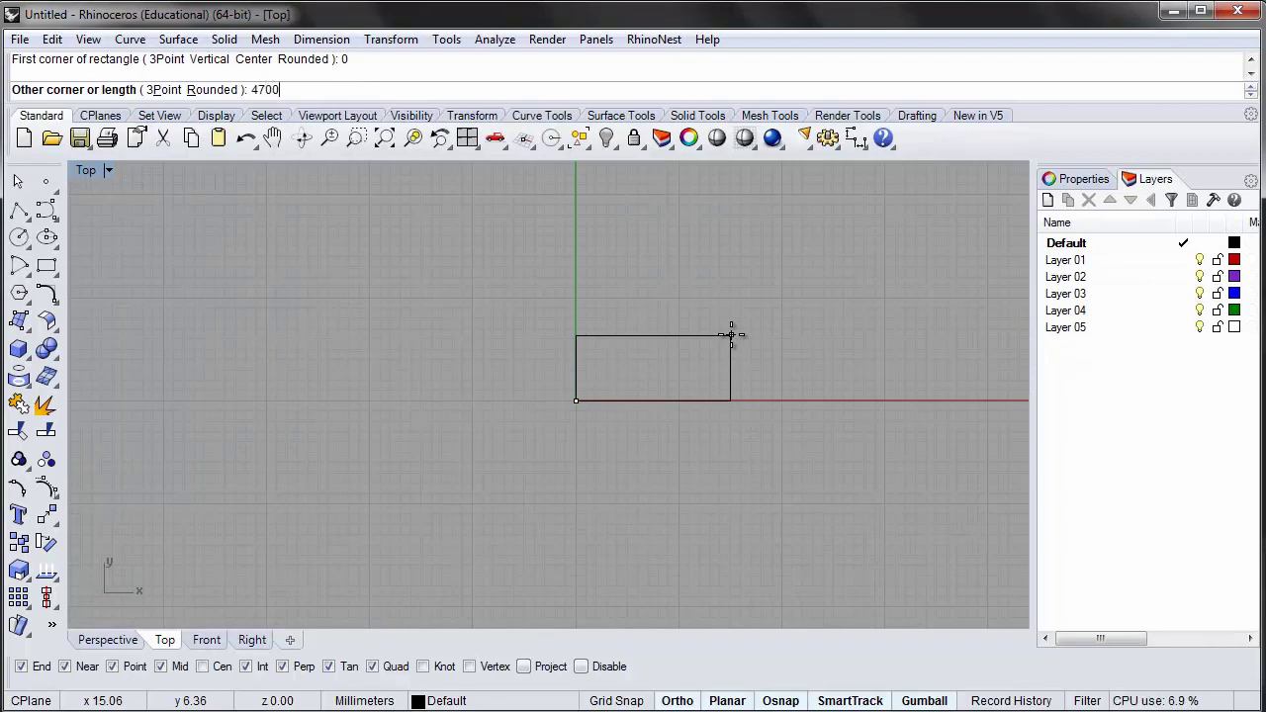
key(Return)
text(3300)
key(Return)
scroll(734, 264, down, 3)
right_drag(698, 311, 356, 482)
scroll(399, 442, down, 10)
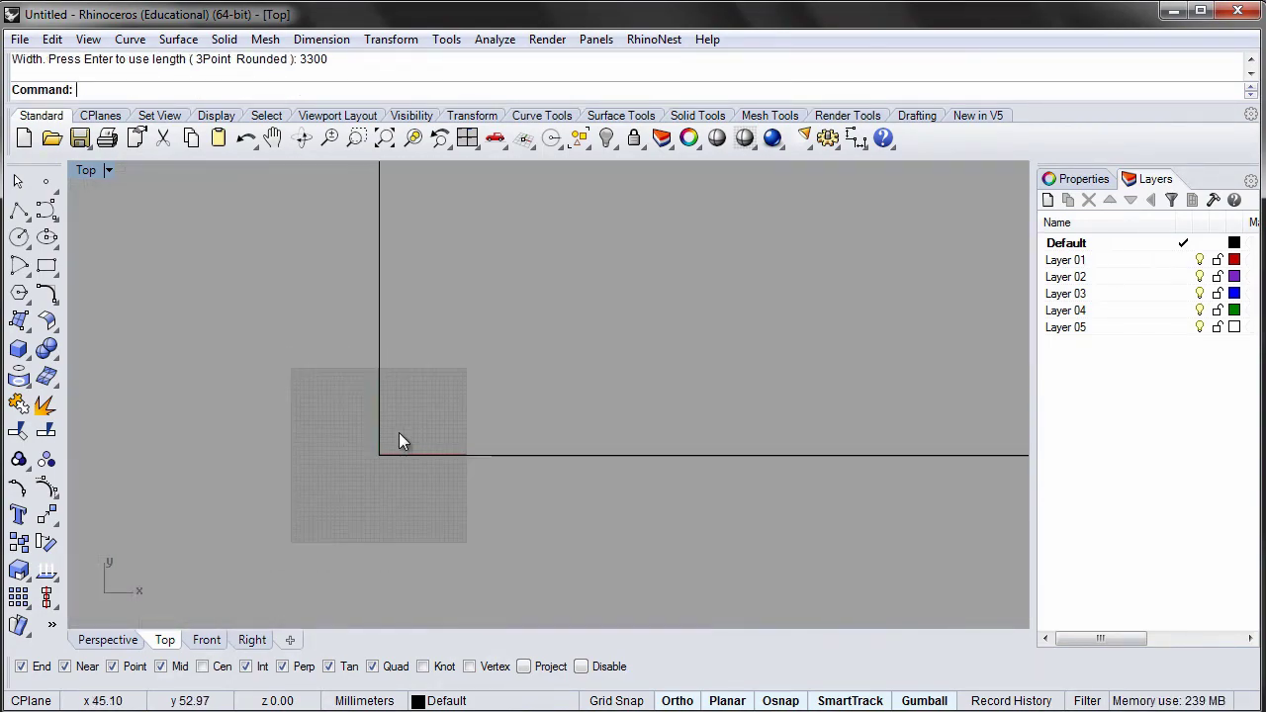
text(ZE)
key(Return)
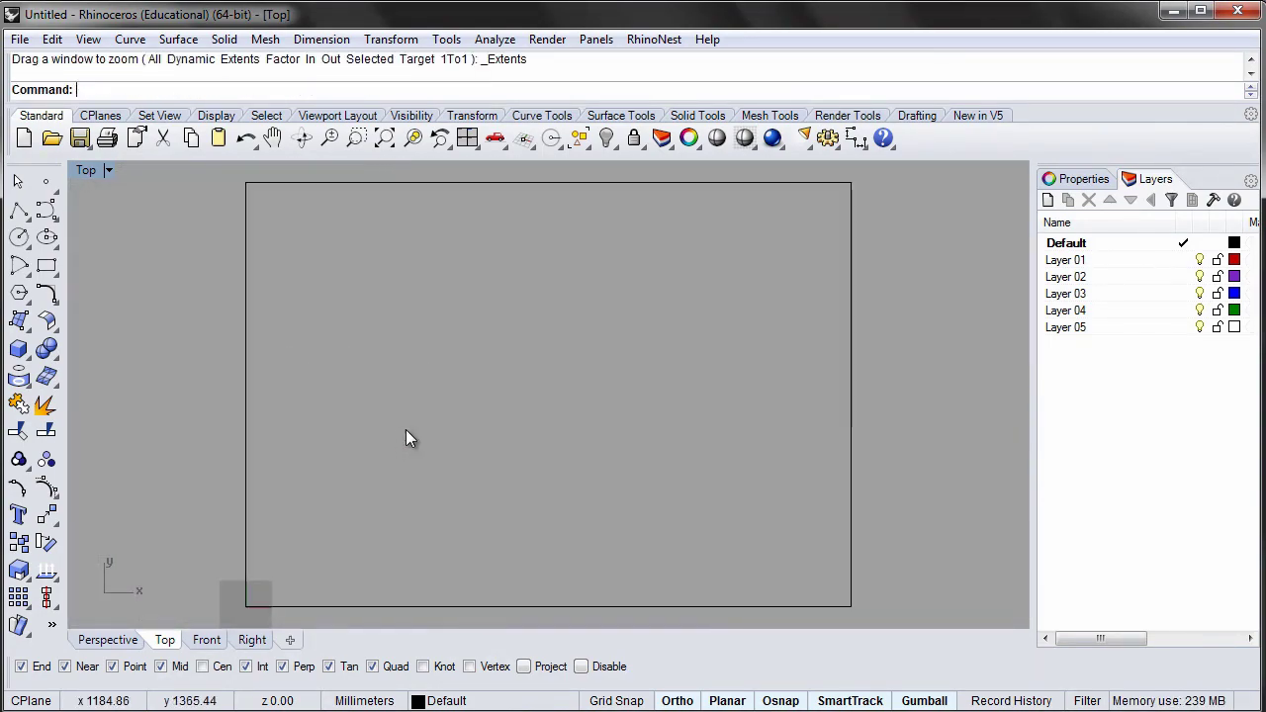
Step: Copy the rectangle twice to the right, corner to corner, forming three side-by-side bays
drag(710, 387, 710, 387)
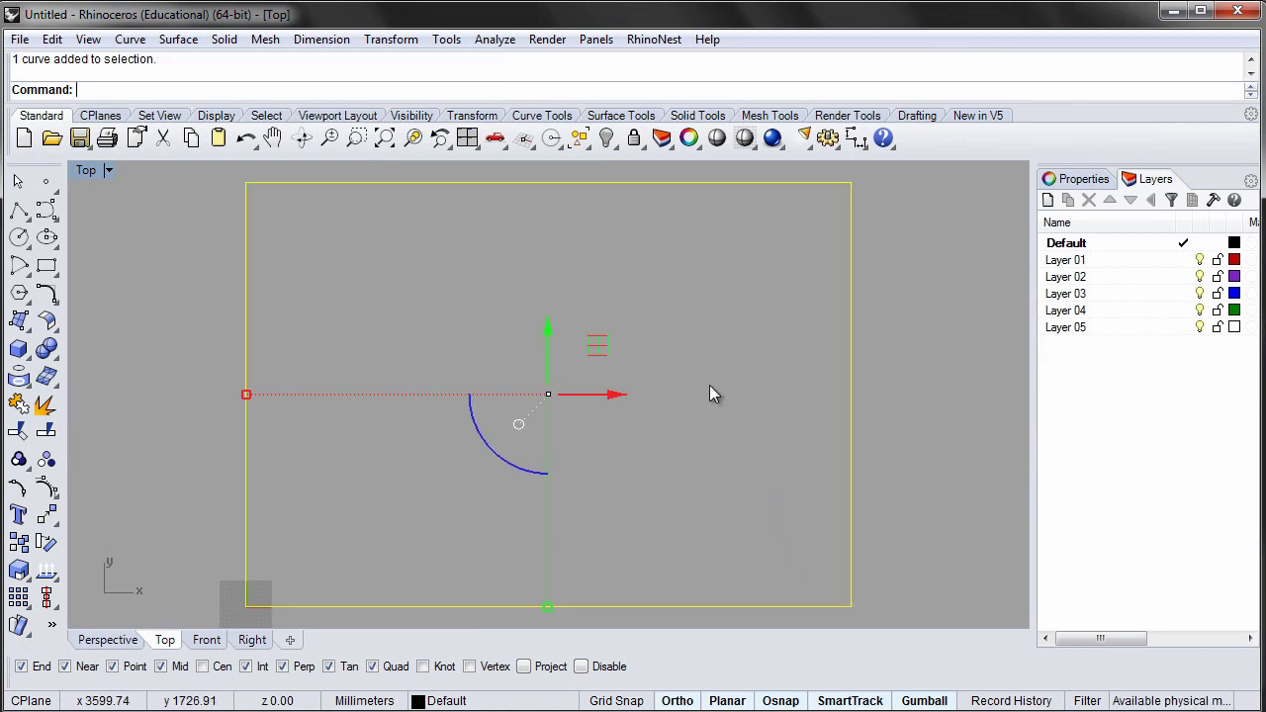
text(Cop)
key(Return)
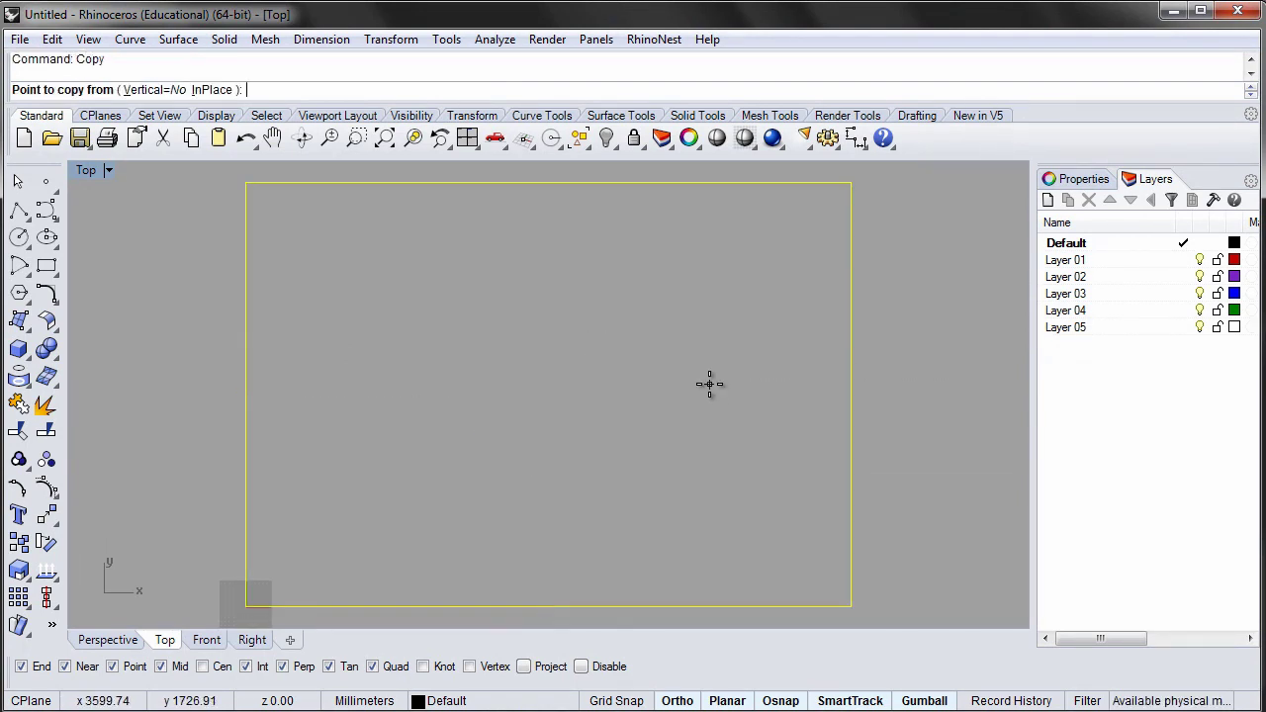
click(246, 183)
click(850, 184)
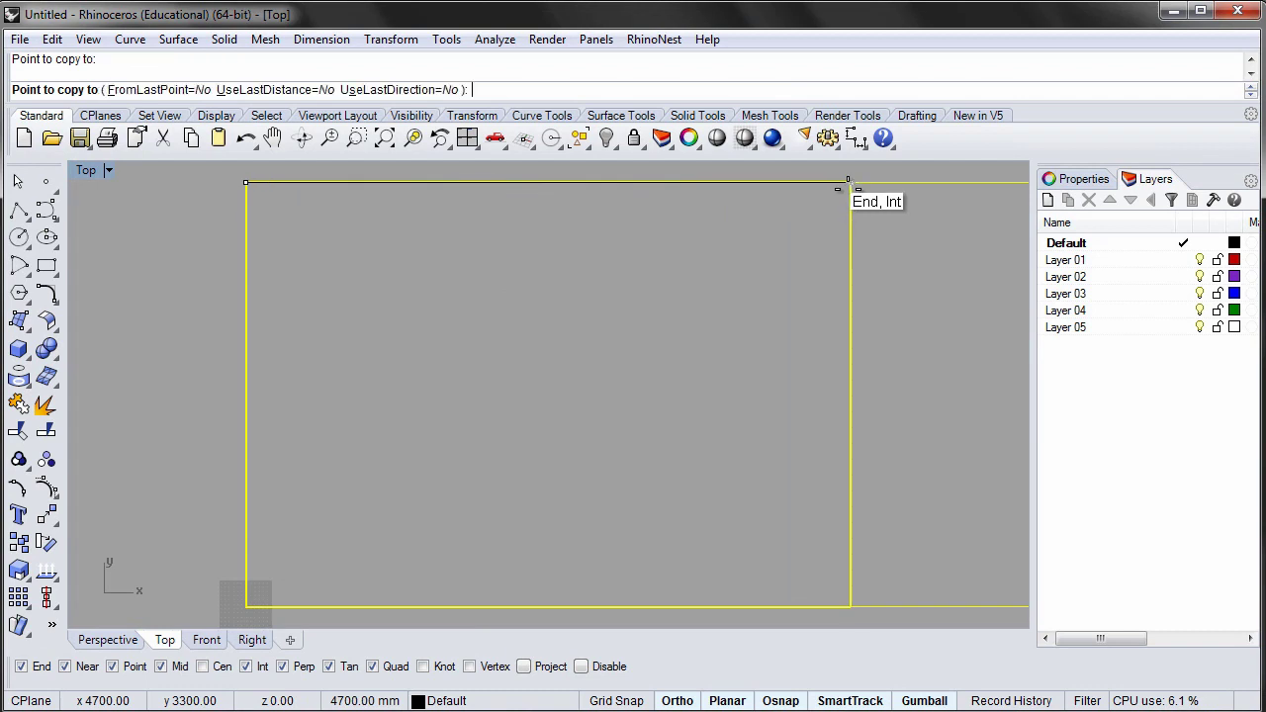
scroll(859, 251, down, 5)
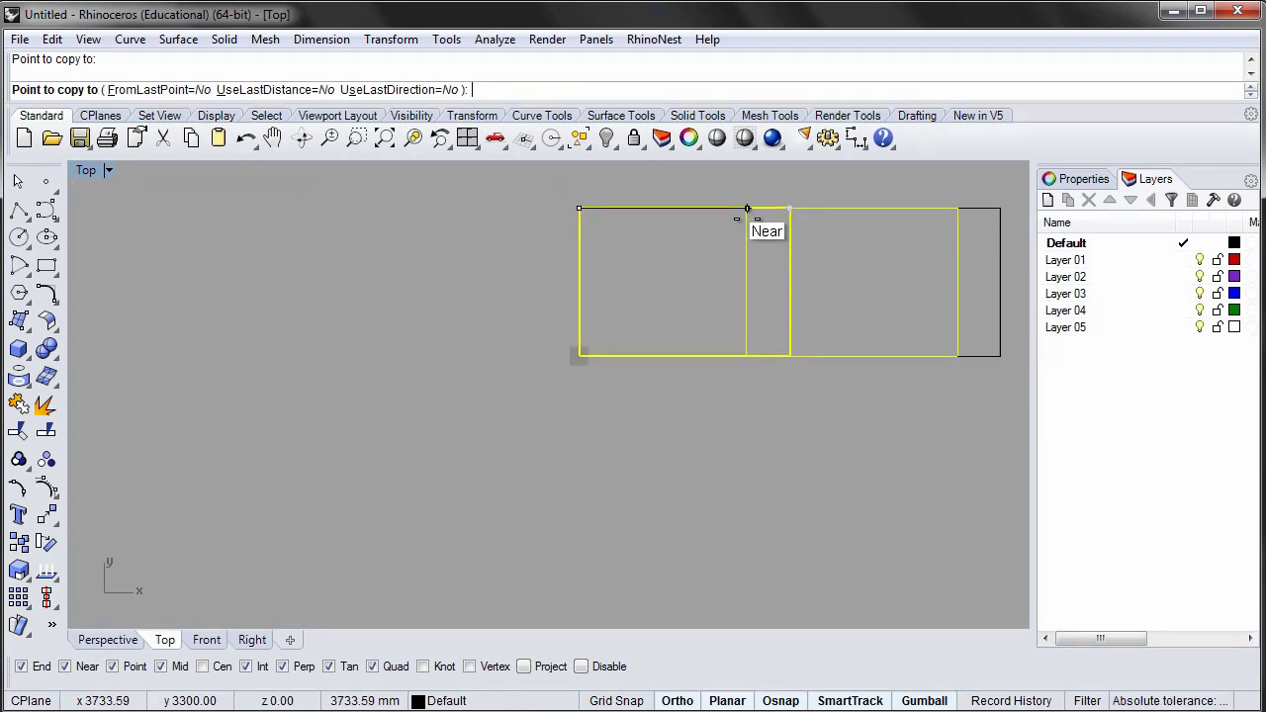
click(999, 208)
key(Return)
text(ZE)
key(Return)
Step: Offset the left bay rectangle 75 mm to both sides
key(Escape)
text(Offset)
key(Return)
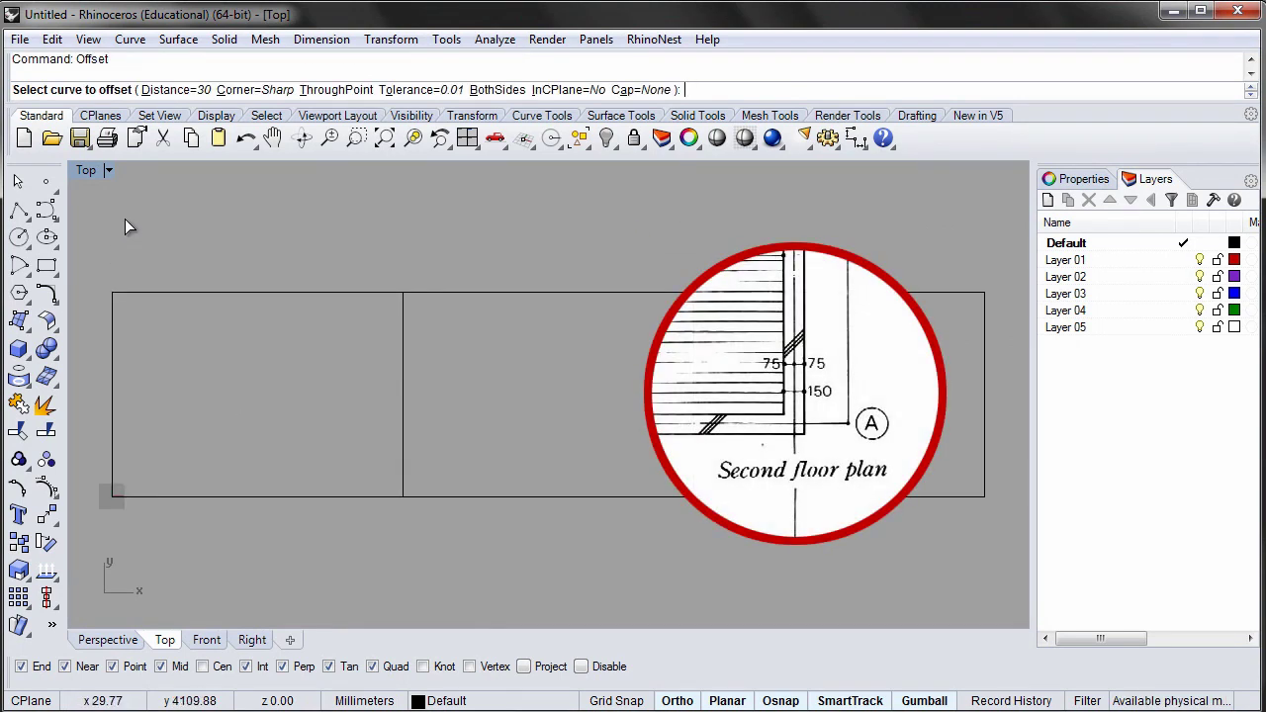
click(178, 90)
text(75)
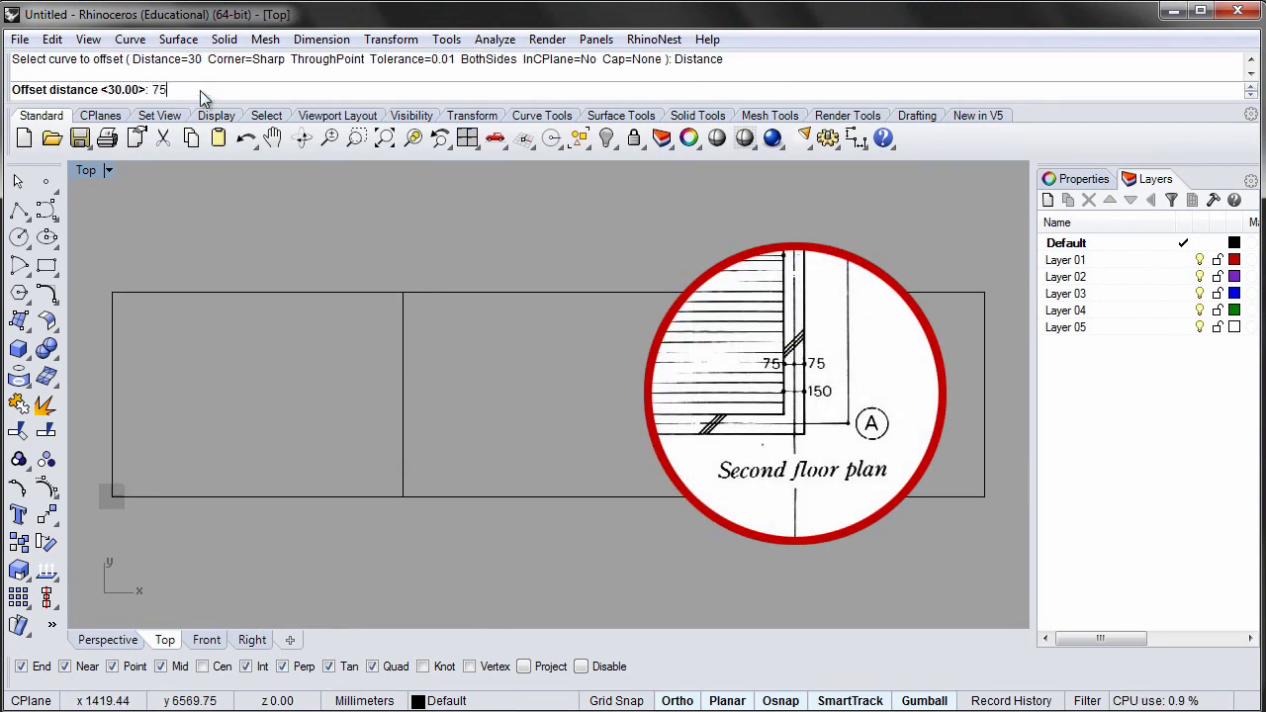
key(Return)
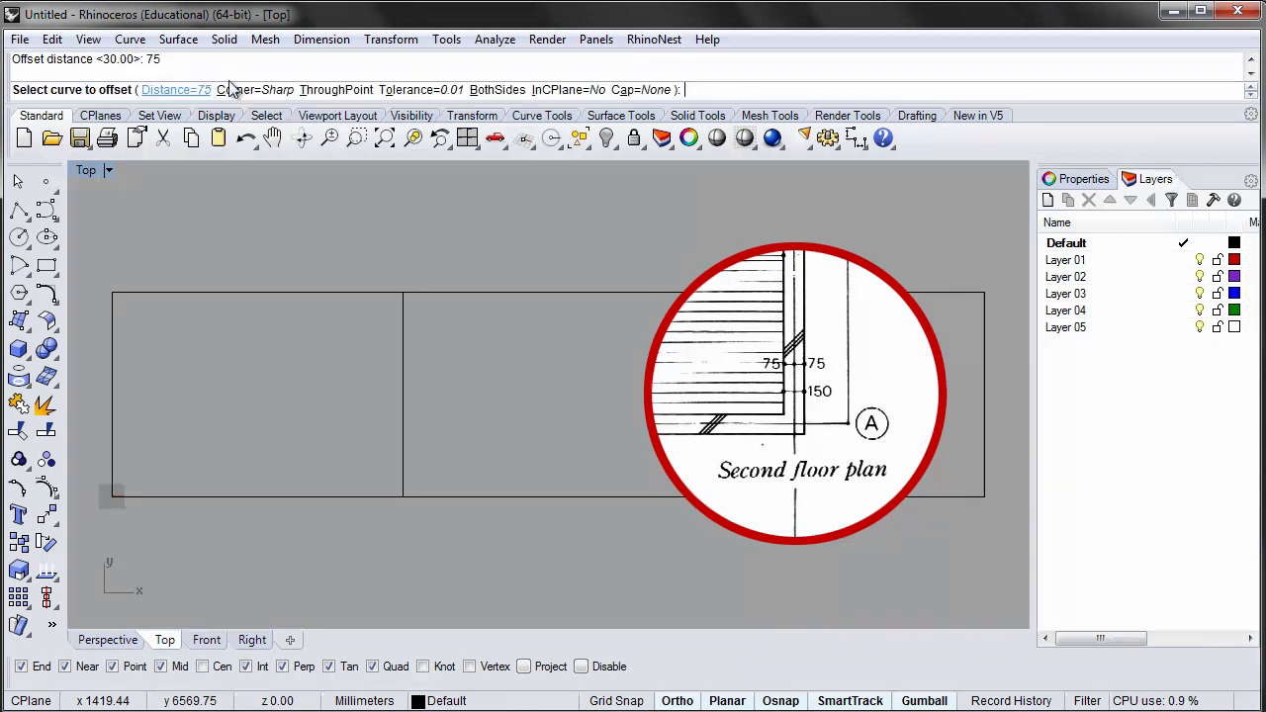
click(495, 90)
click(290, 294)
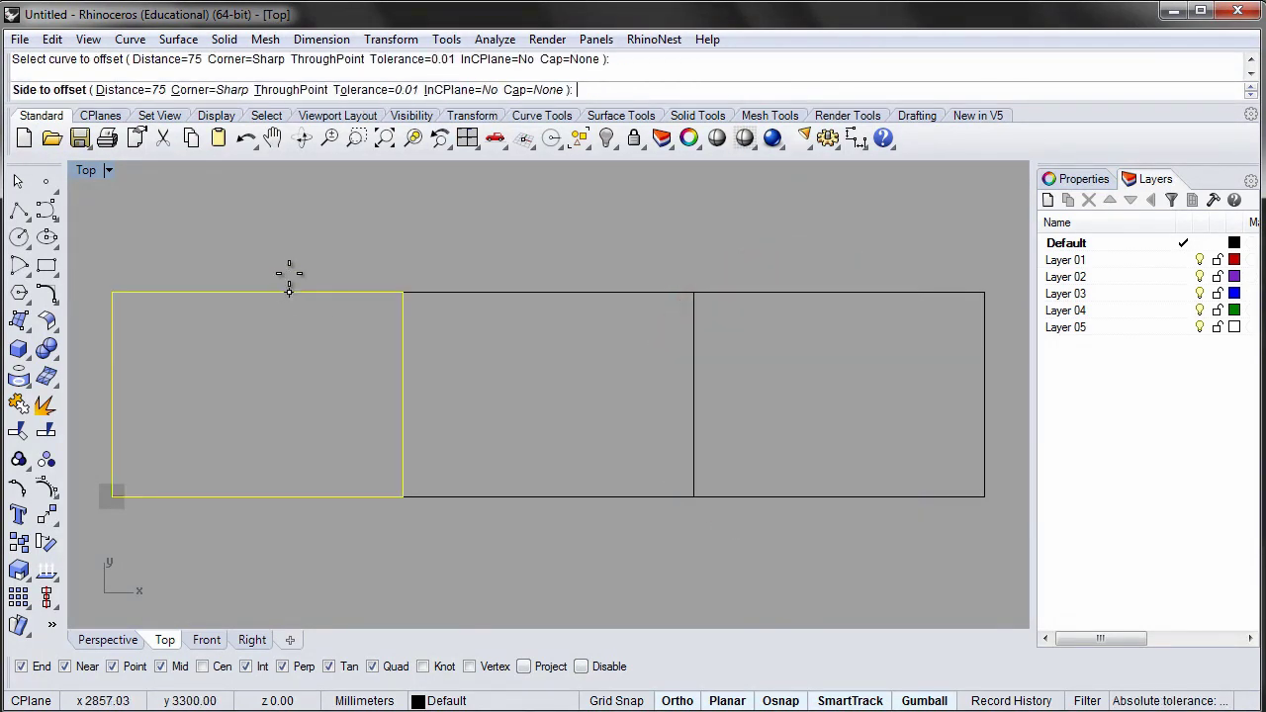
click(290, 276)
Step: Offset the middle and right bay rectangles 75 mm to both sides as well
key(Return)
click(438, 292)
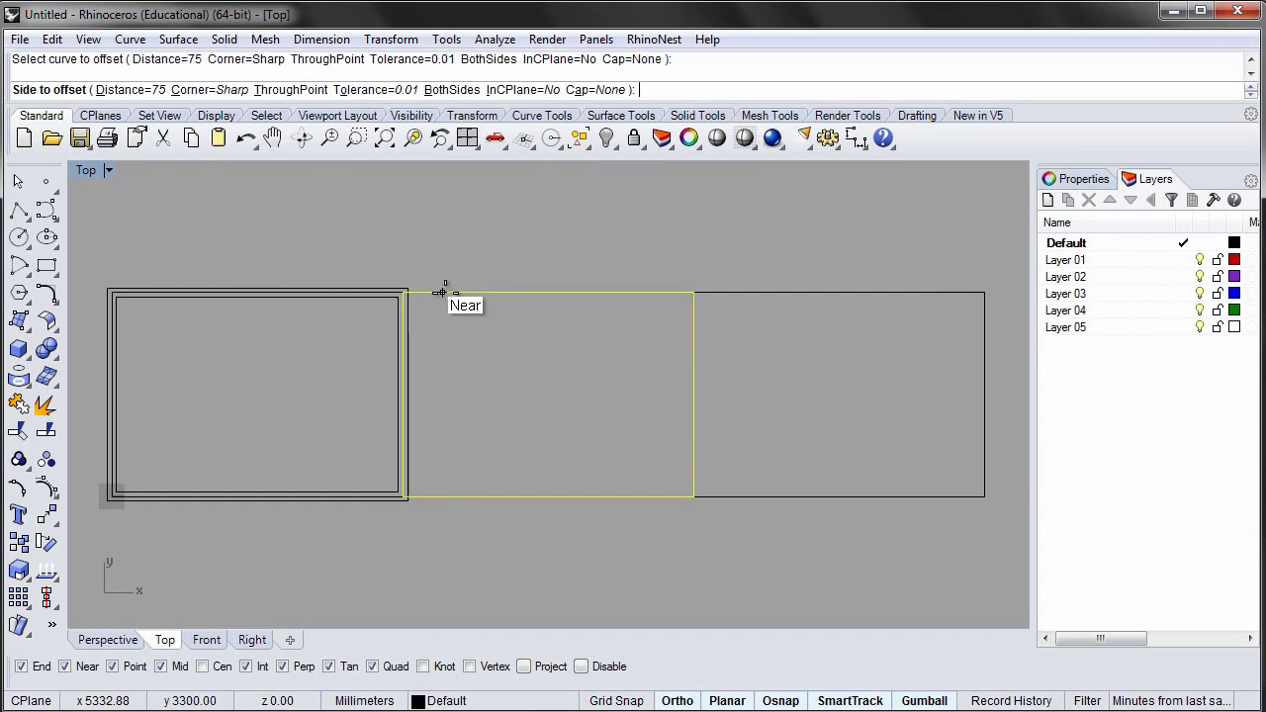
click(452, 90)
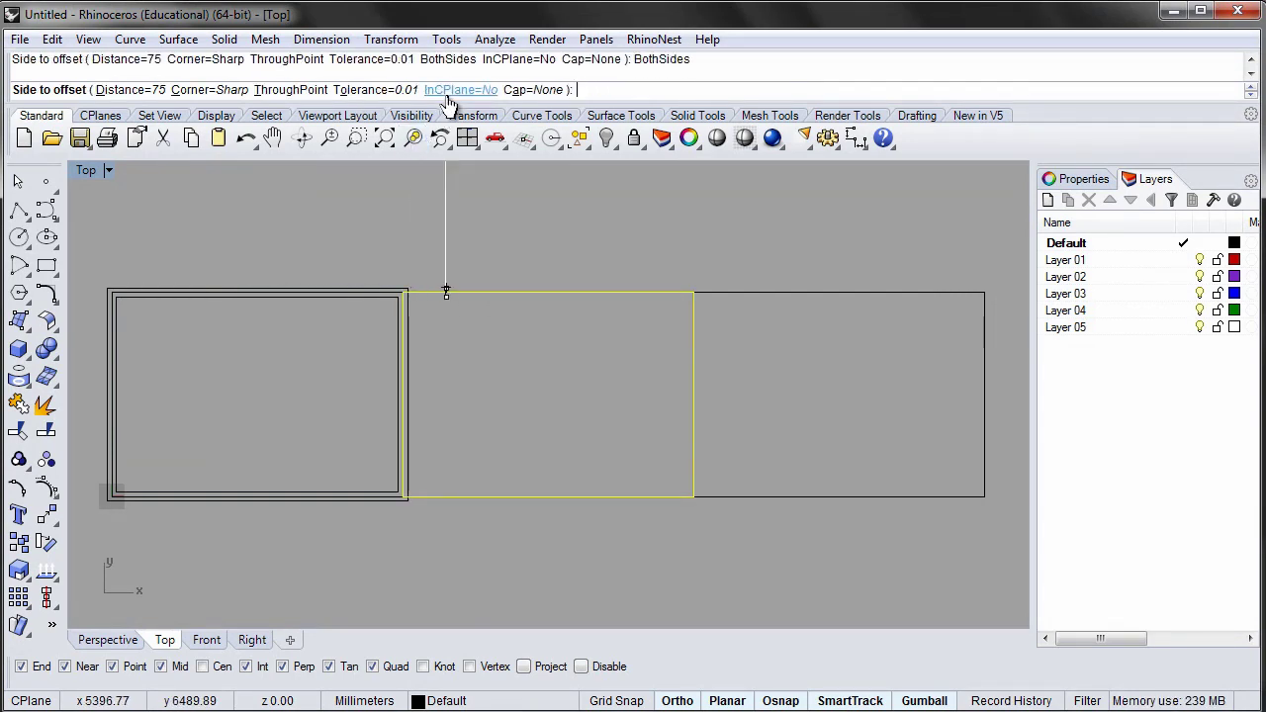
click(461, 269)
key(Return)
click(762, 293)
click(452, 92)
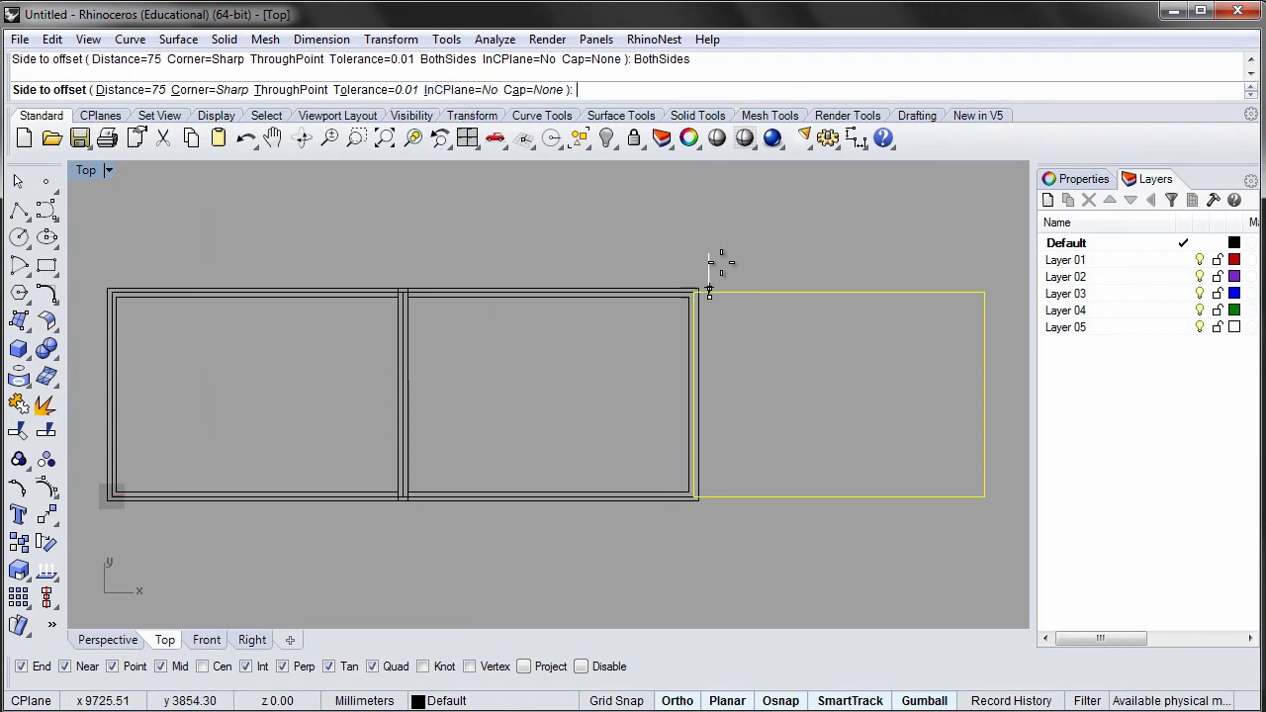
click(732, 268)
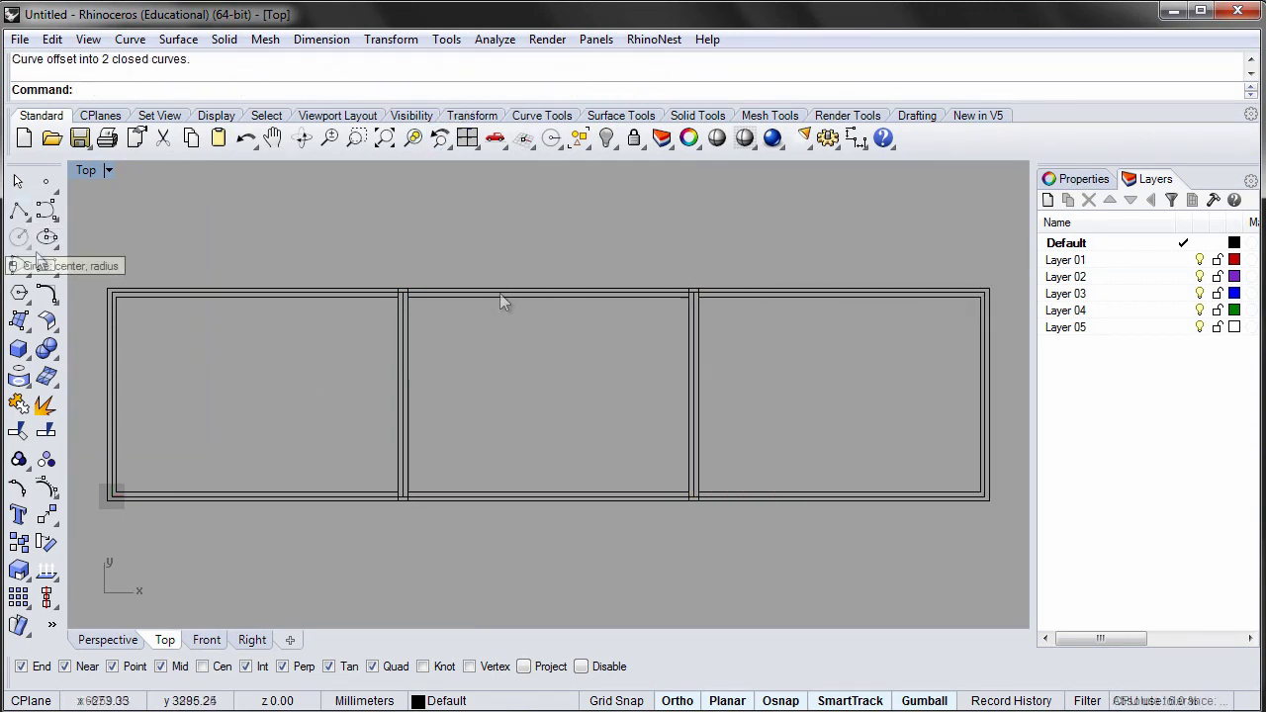
click(46, 265)
Step: Draw the outer rectangle around the whole house and delete an overlapping centre-line curve
click(110, 292)
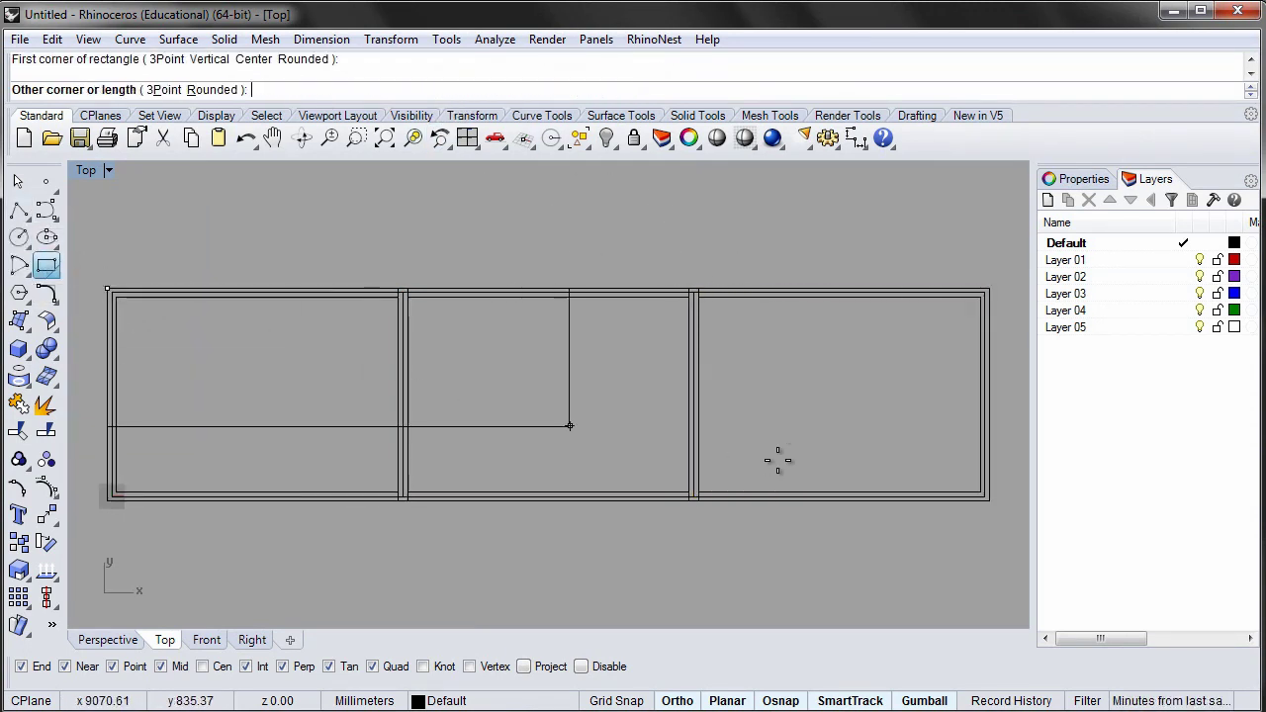
click(990, 500)
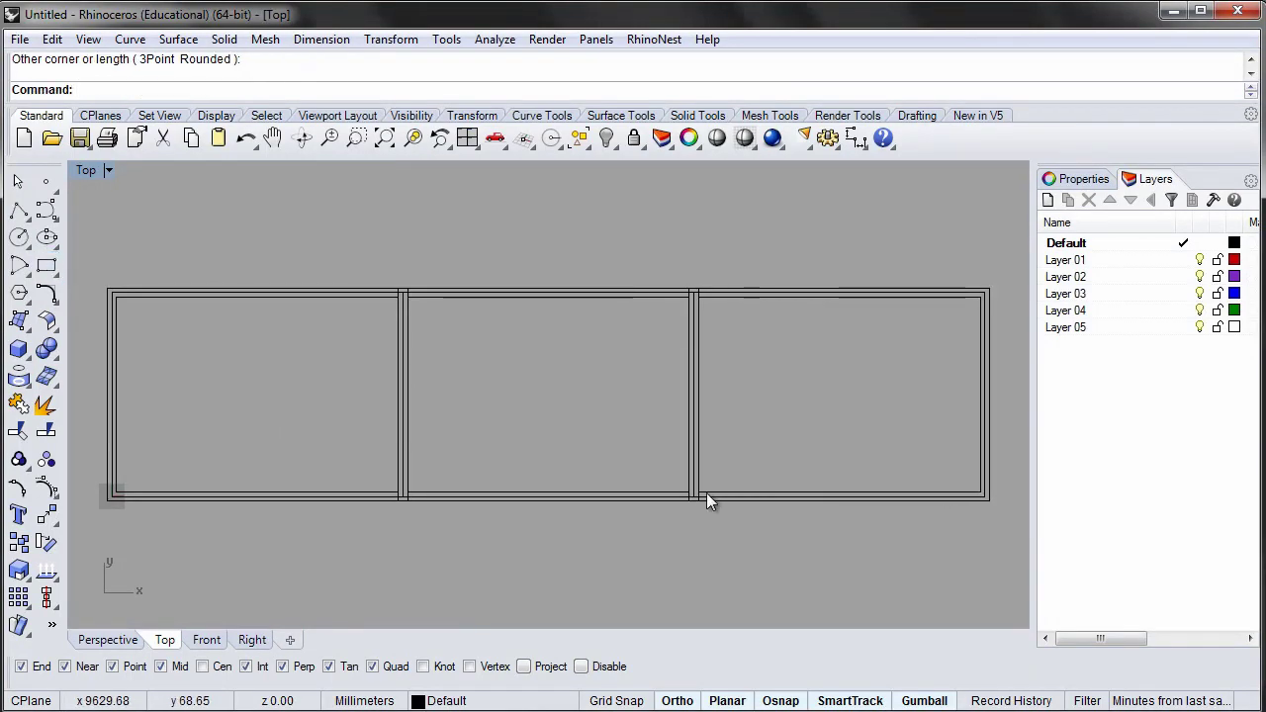
click(697, 493)
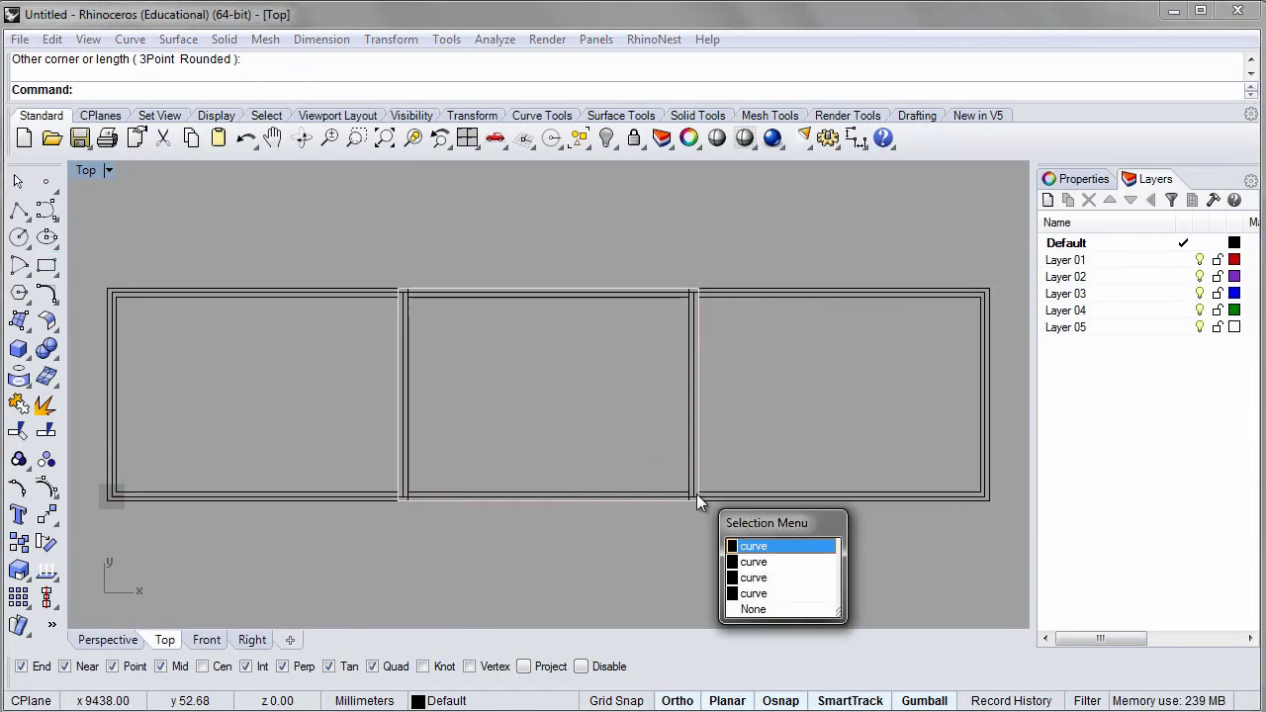
key(Return)
key(Delete)
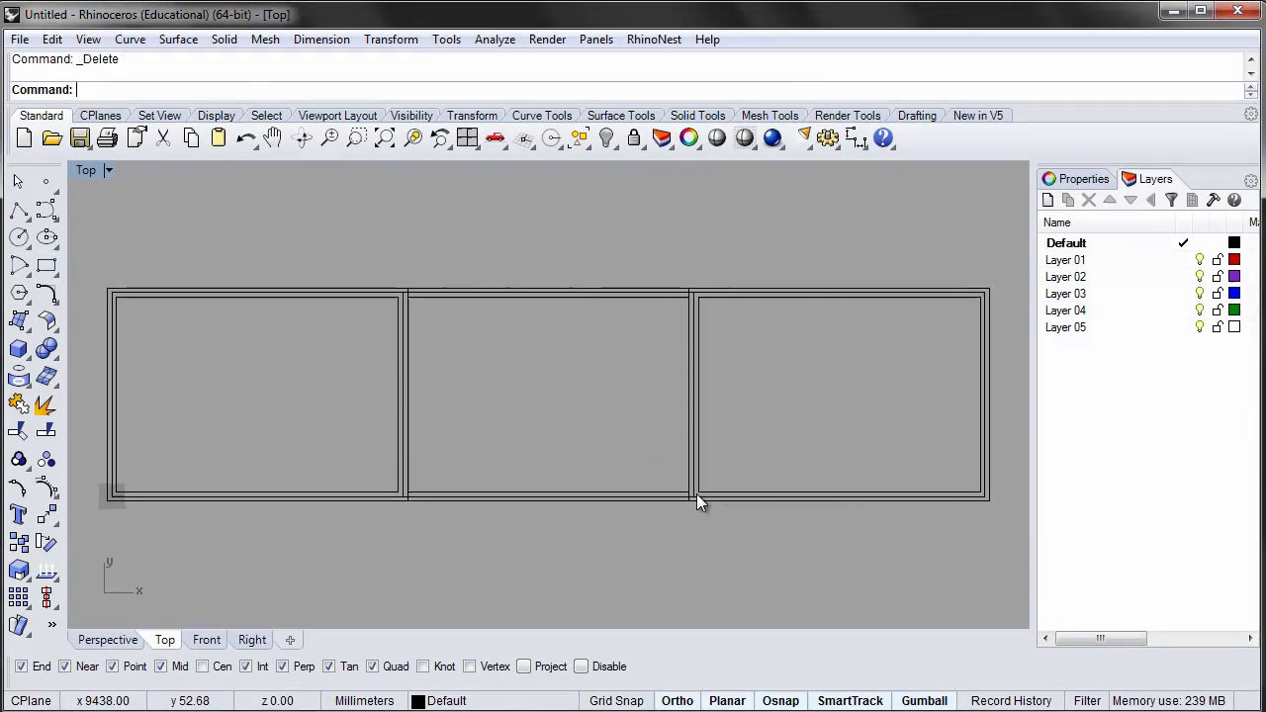
Step: Delete the overlapping right-rectangle curve along the shared wall
click(683, 301)
click(702, 287)
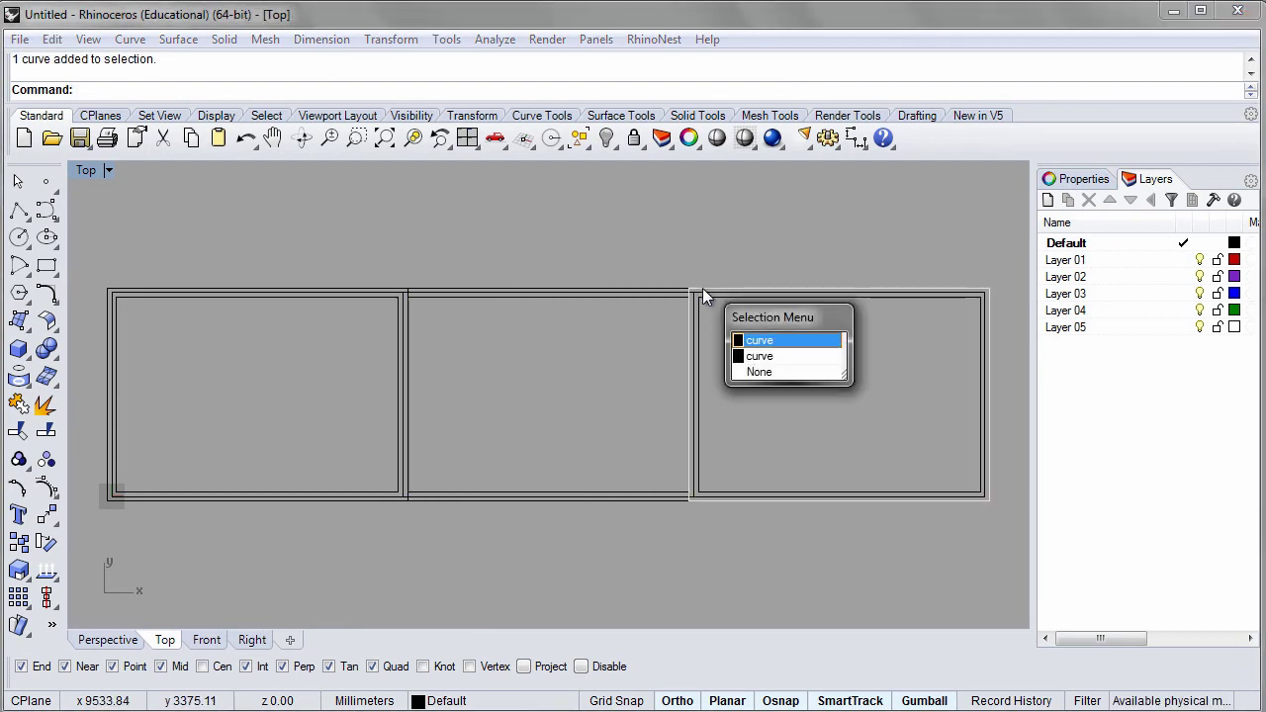
key(Return)
key(Delete)
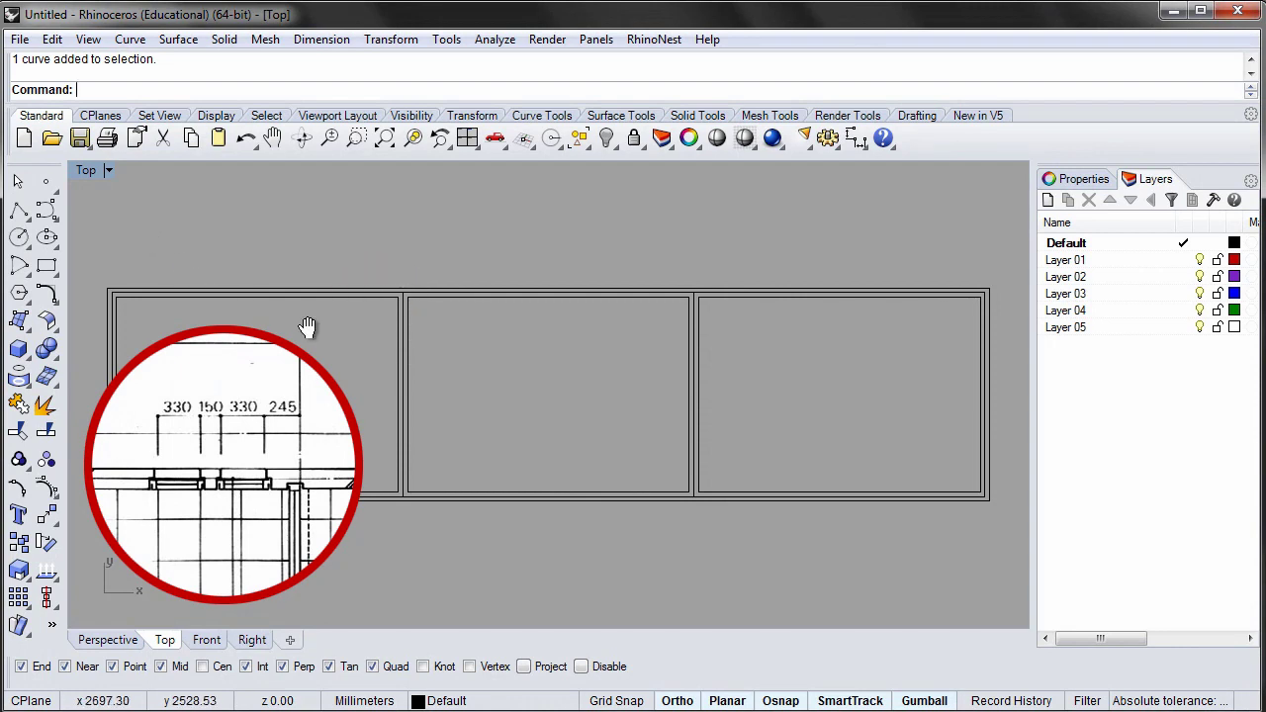
Step: Draw a small 330-long rectangle from the wall endpoint up to the top wall line
scroll(486, 332, up, 5)
right_drag(557, 309, 495, 342)
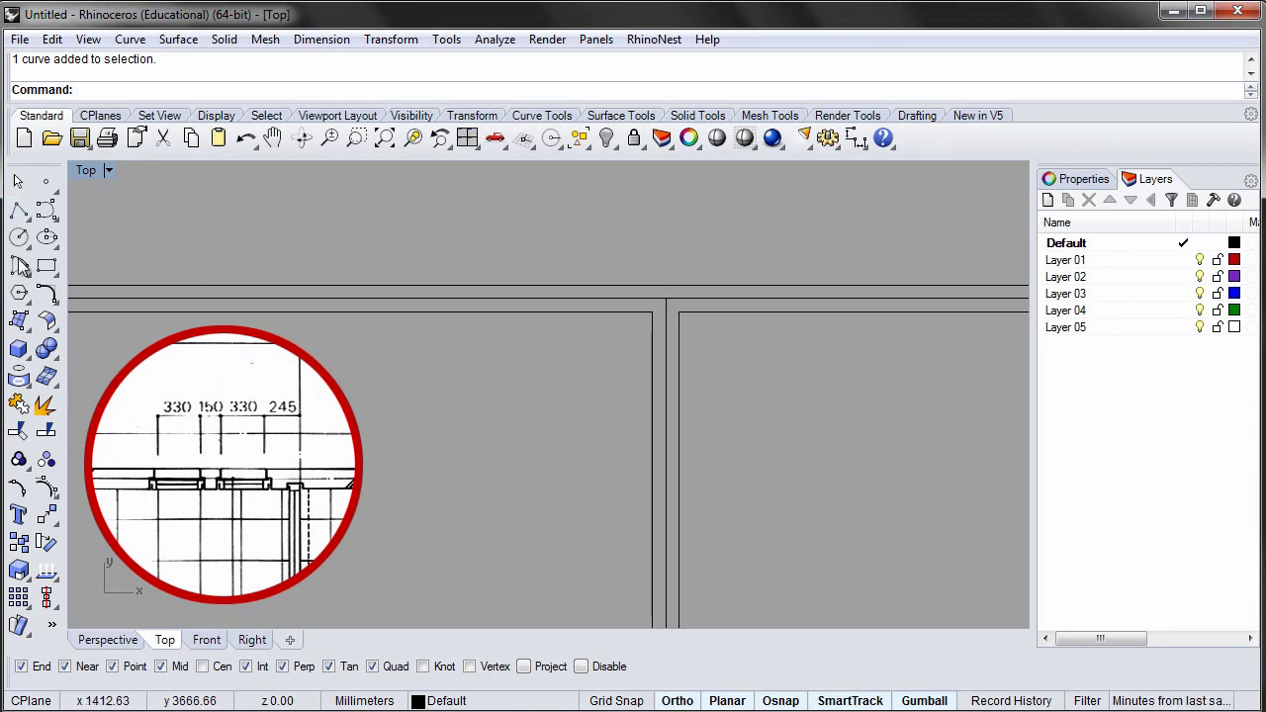
click(47, 265)
click(653, 312)
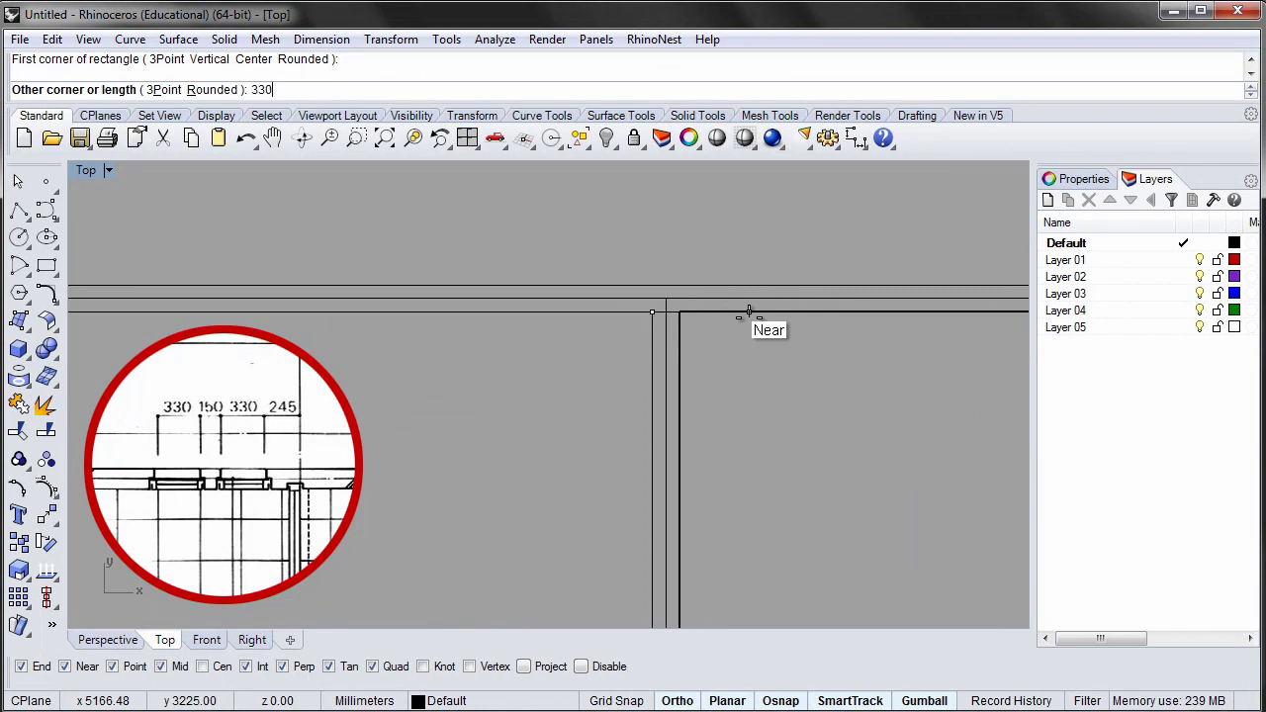
key(Return)
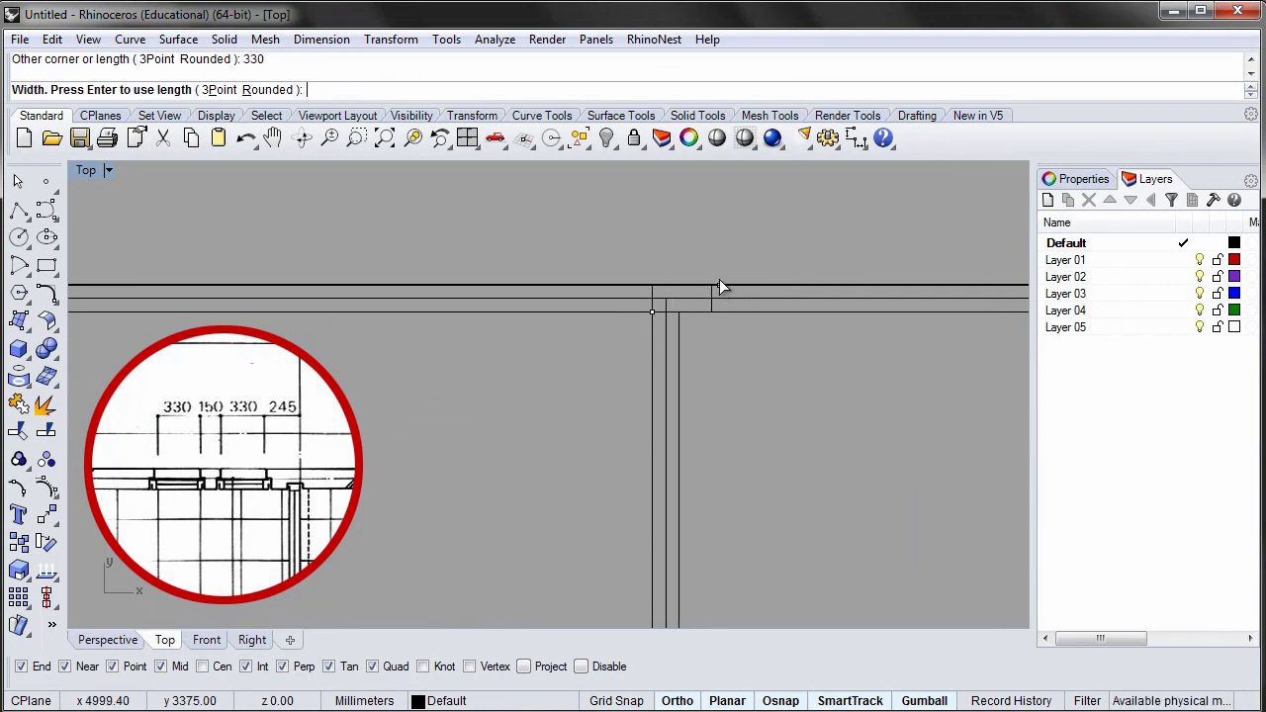
click(719, 282)
click(713, 288)
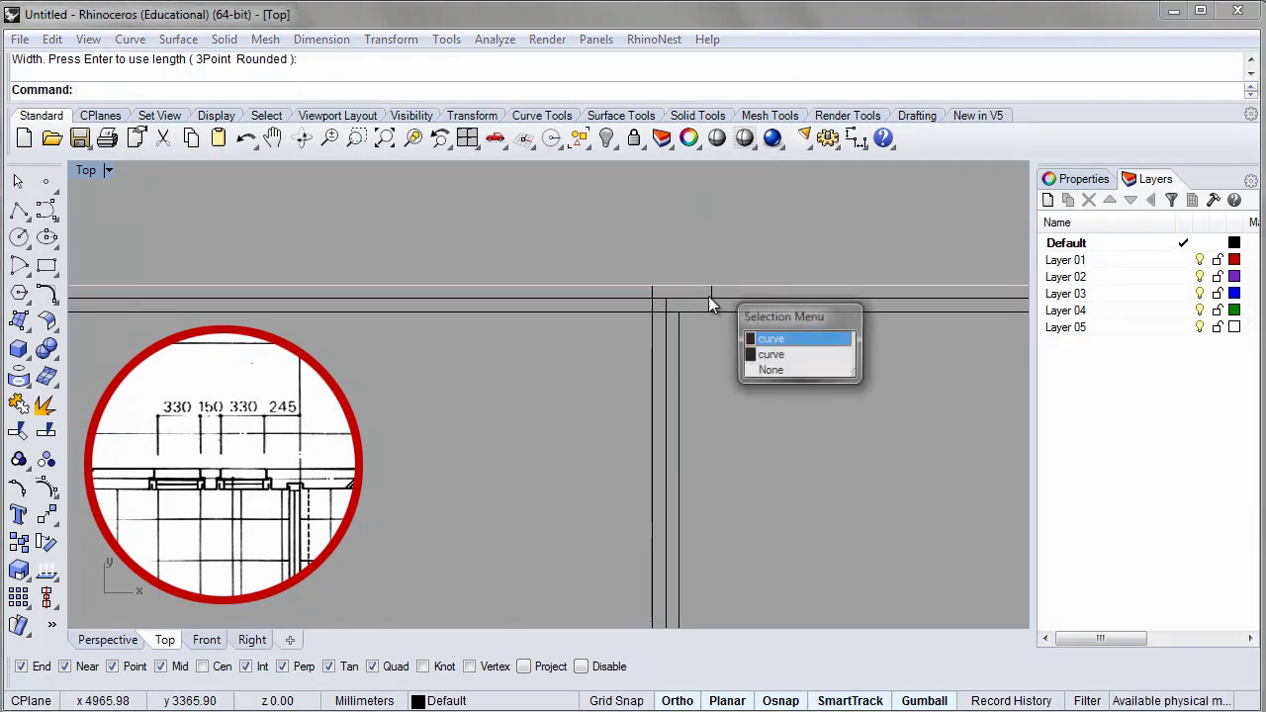
Step: Move the small rectangle by its corner to a new point along the wall
click(762, 355)
scroll(690, 285, up, 3)
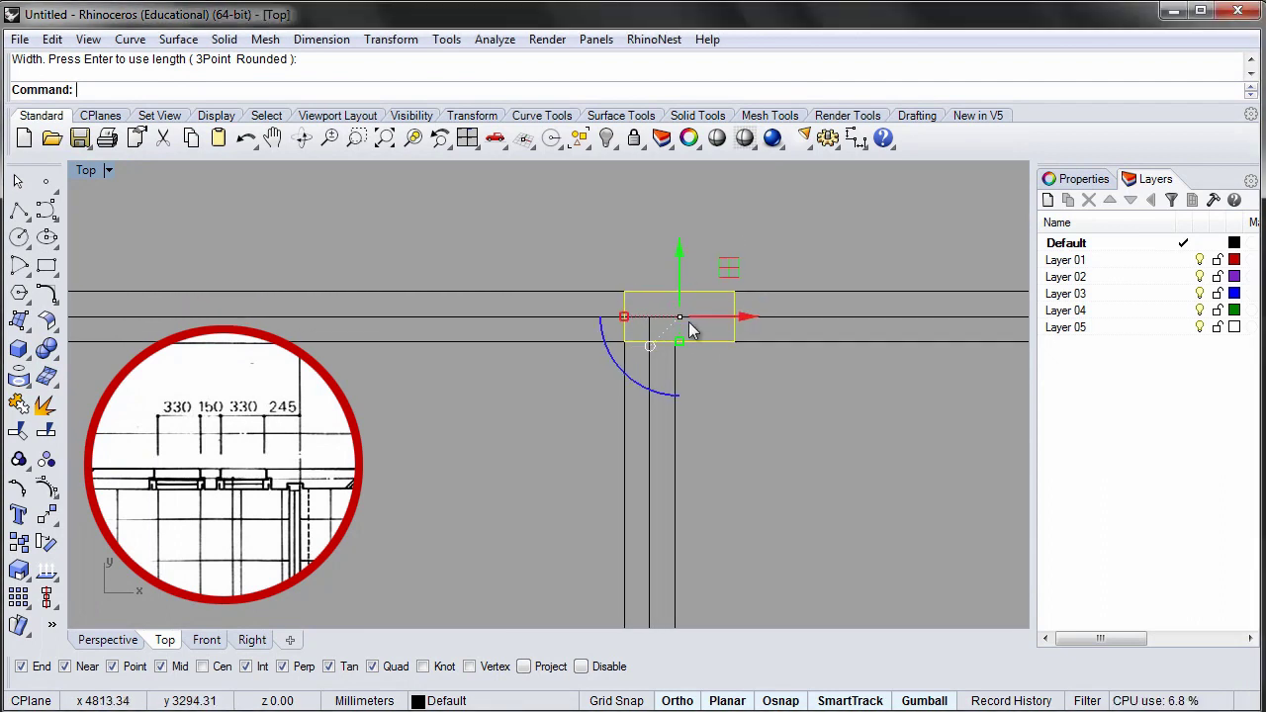
text(m)
key(Return)
click(734, 342)
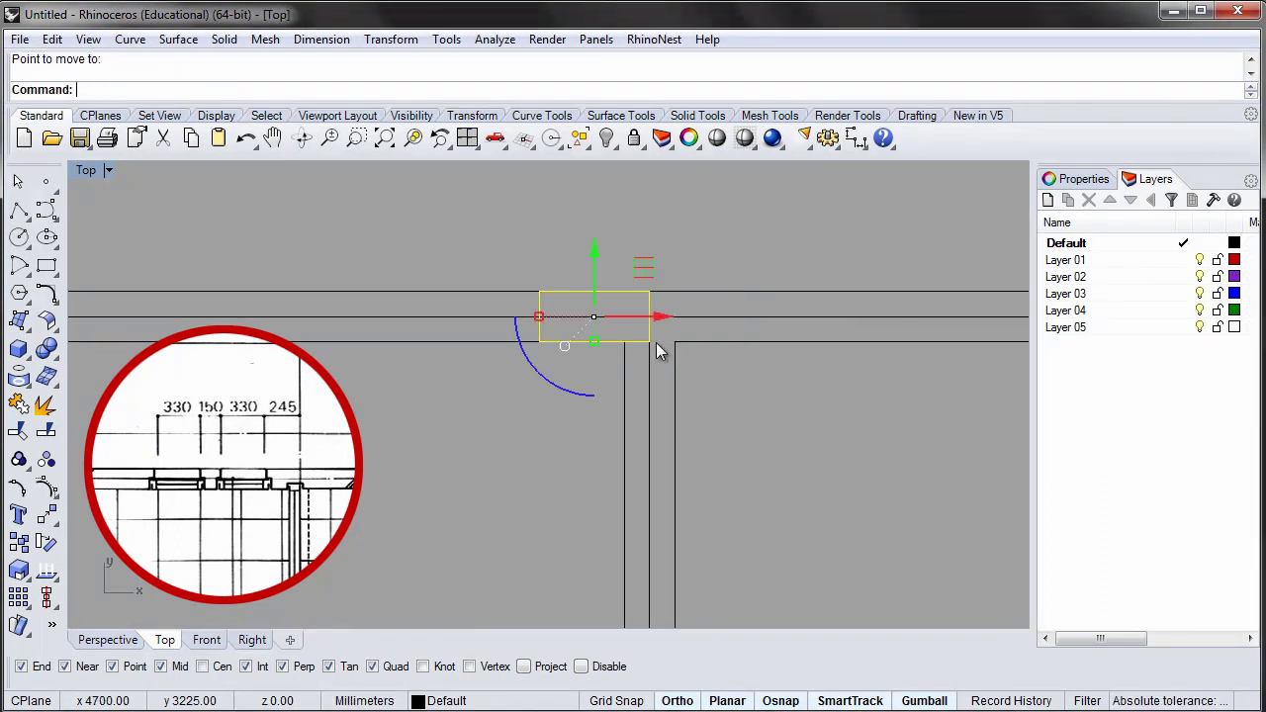
click(648, 341)
Step: Move the rectangle 245 mm to the left
scroll(633, 436, down, 2)
scroll(627, 295, up, 1)
click(613, 269)
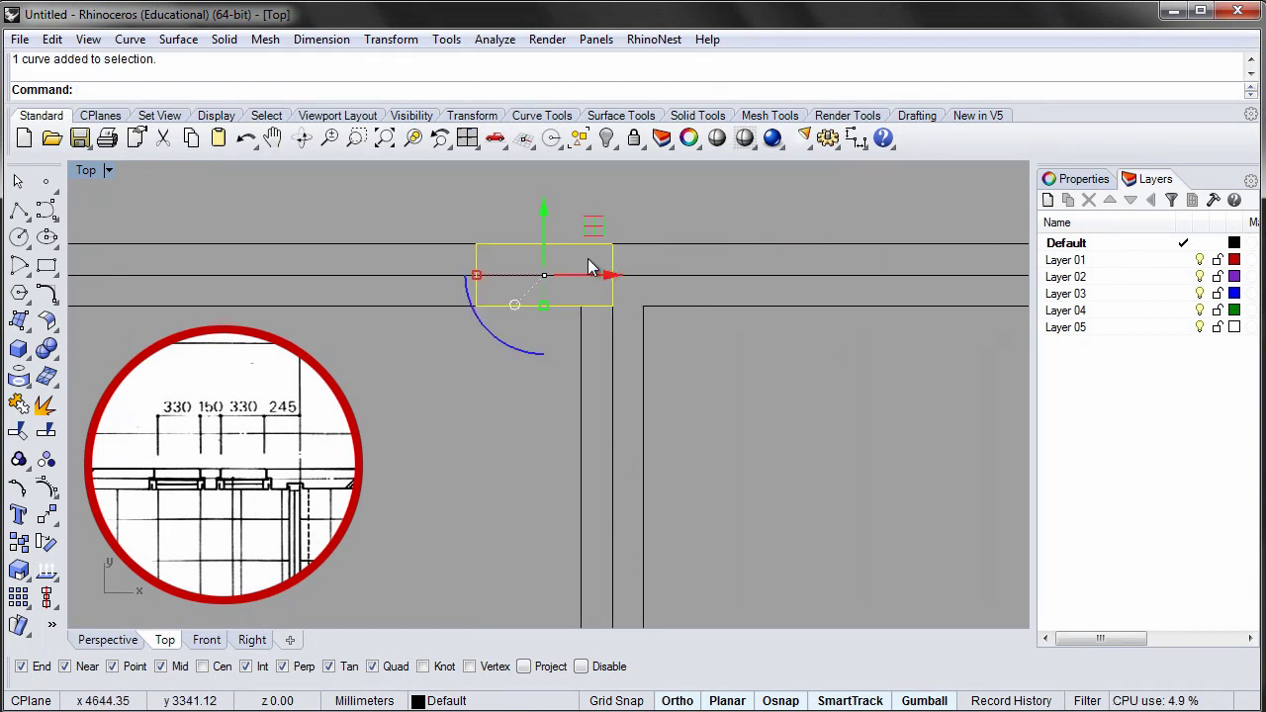
key(Return)
click(497, 401)
text(255)
key(Return)
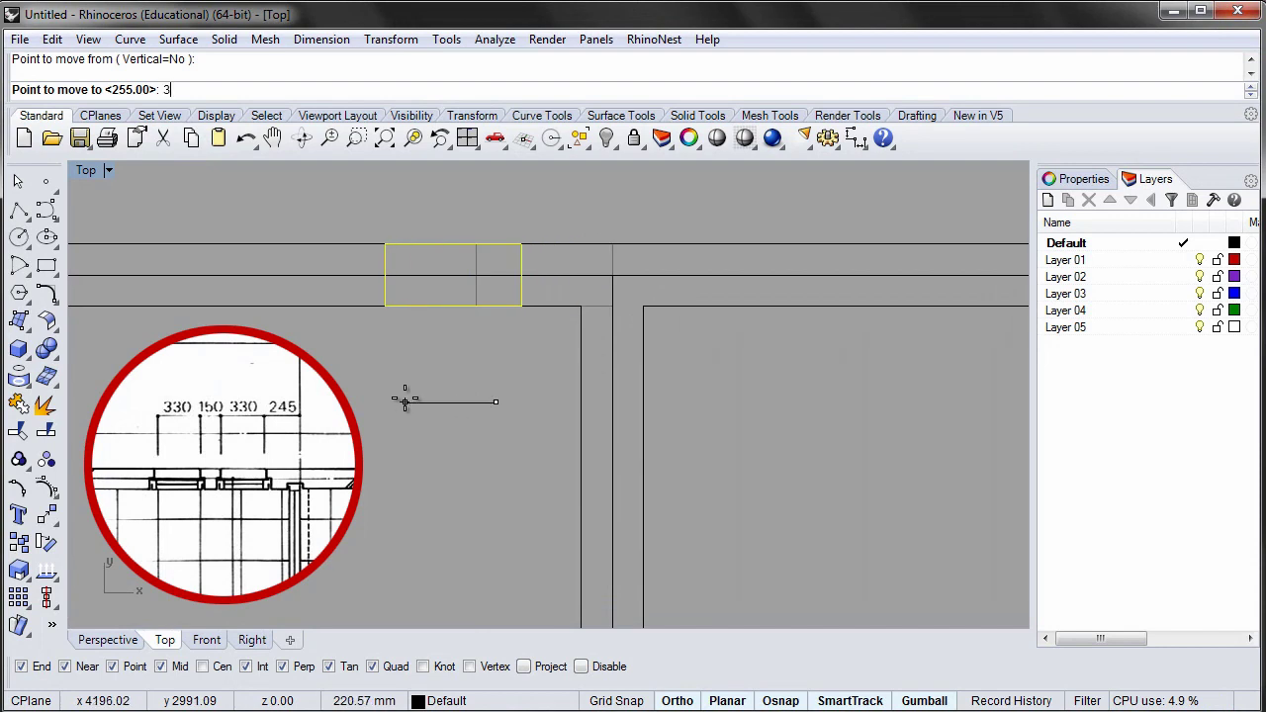
text(4)
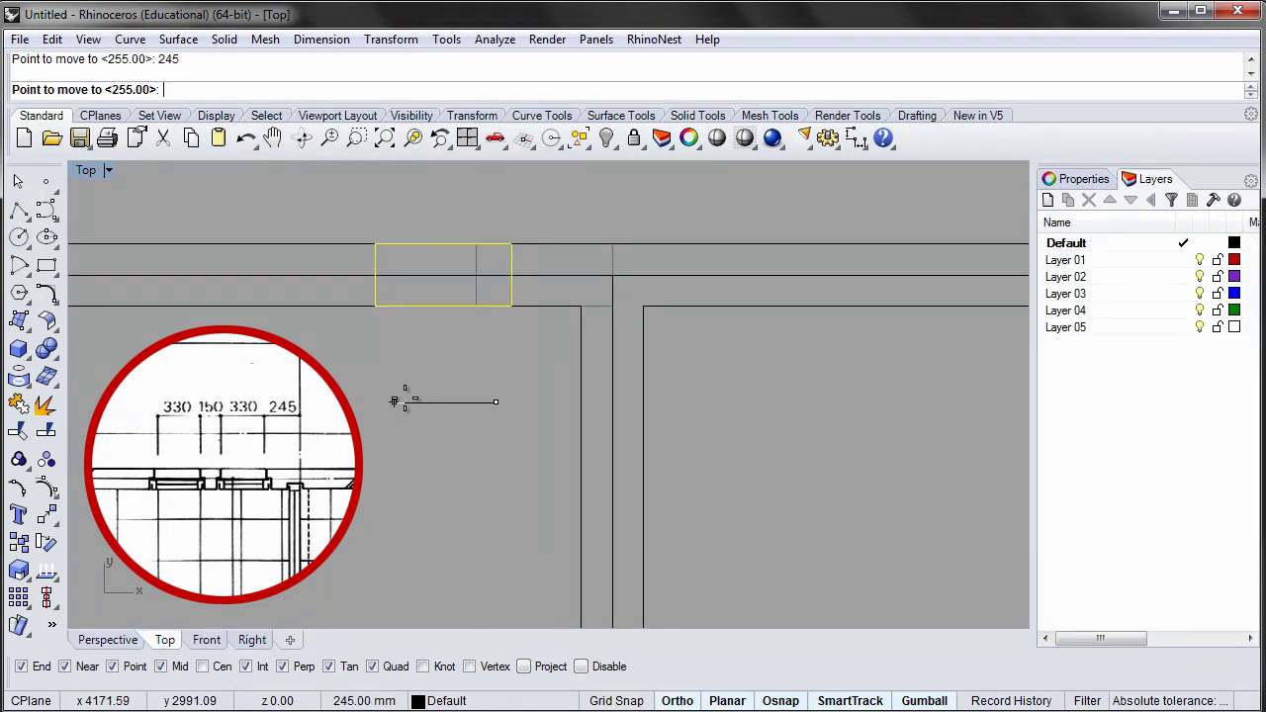
key(Return)
key(Escape)
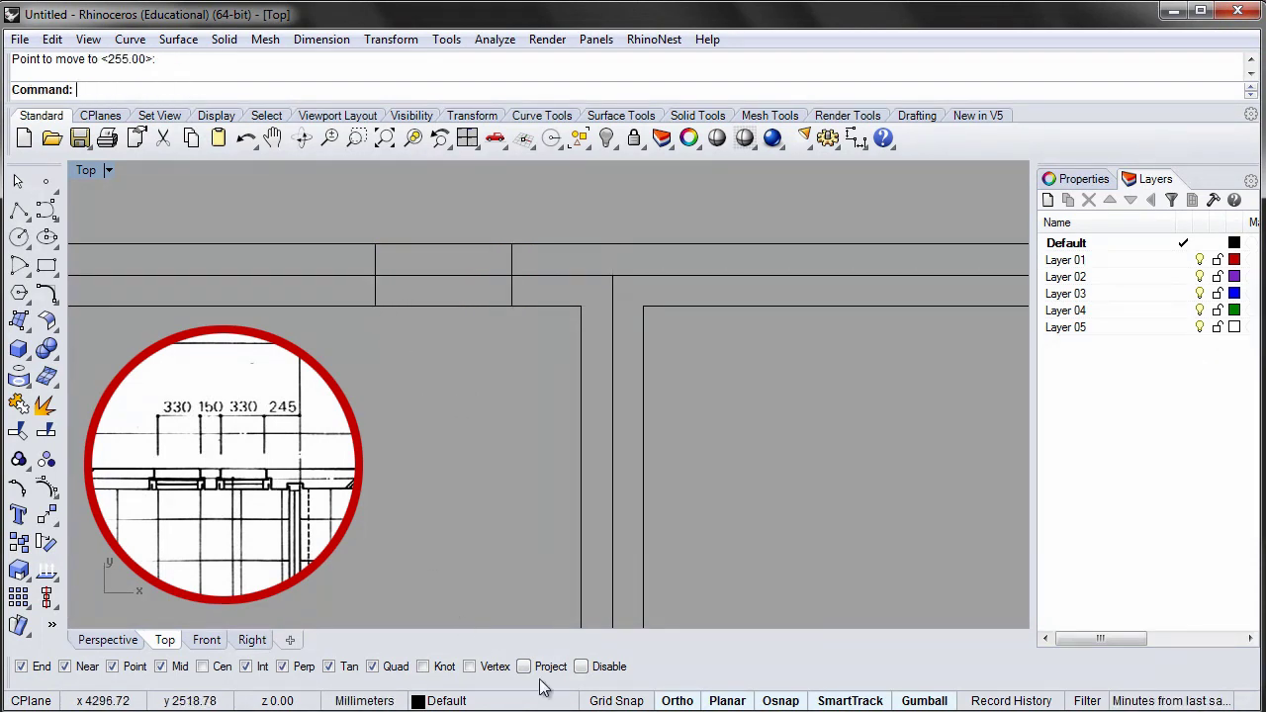
Step: Copy the rectangle one rectangle-width to the left
click(376, 265)
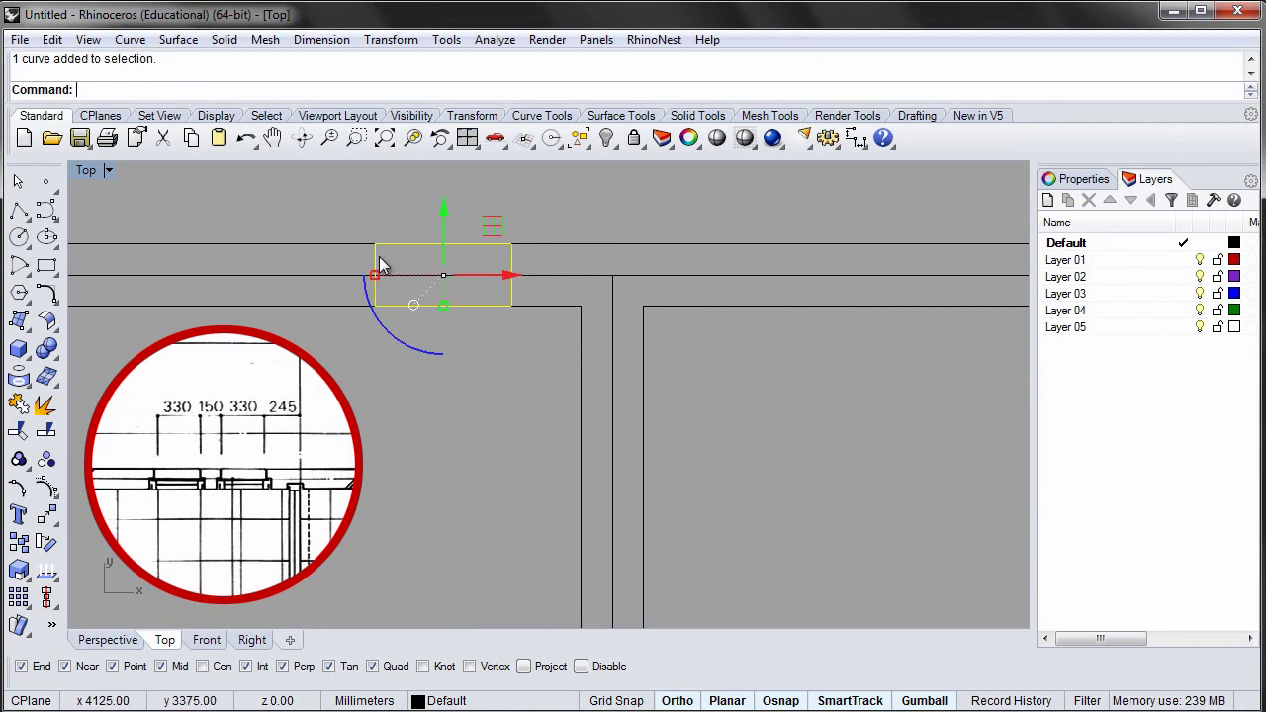
key(Return)
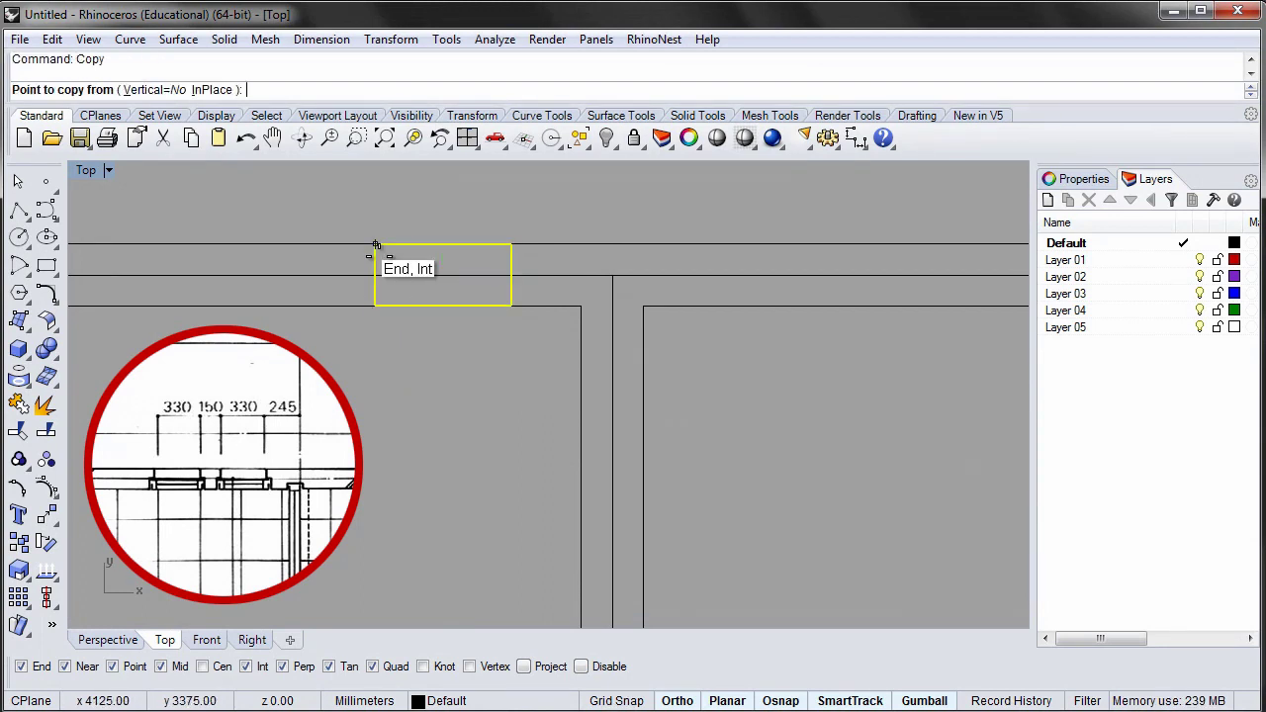
click(512, 243)
click(376, 243)
key(Return)
Step: Move the copy 150 mm to the left and select the top-wall rectangles
click(240, 267)
text(m)
key(Return)
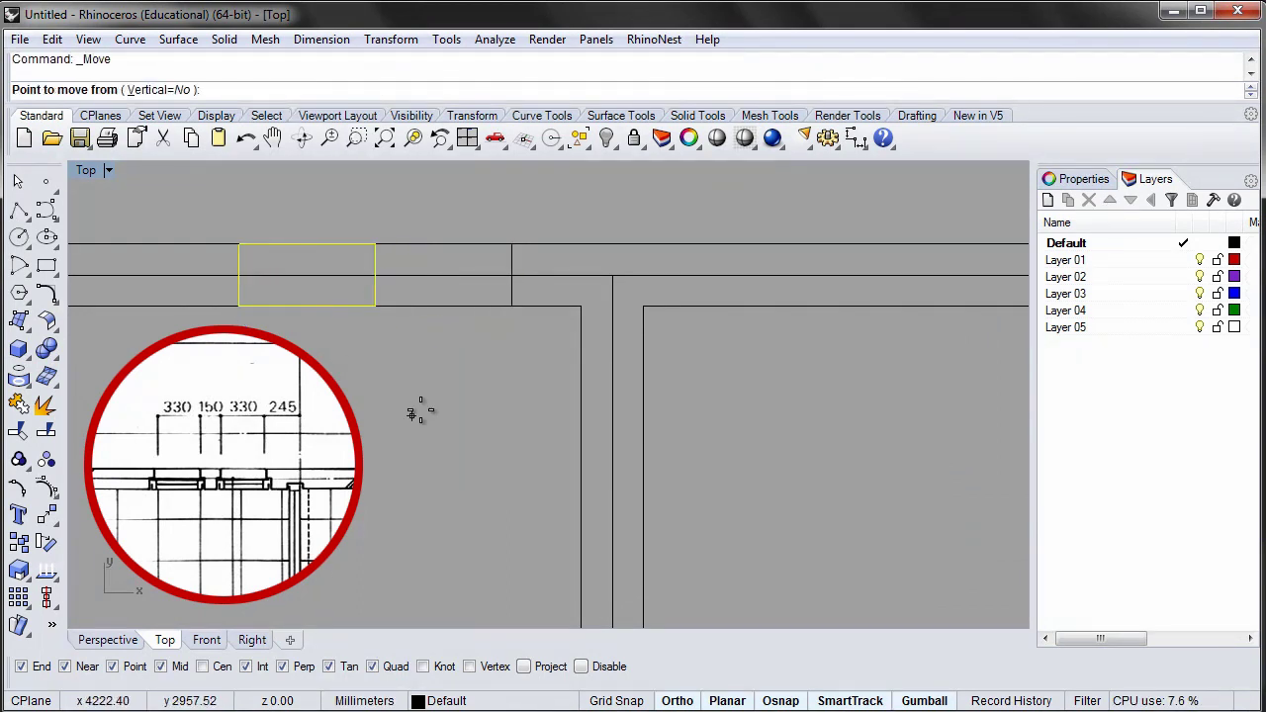
click(443, 376)
text(245)
key(Return)
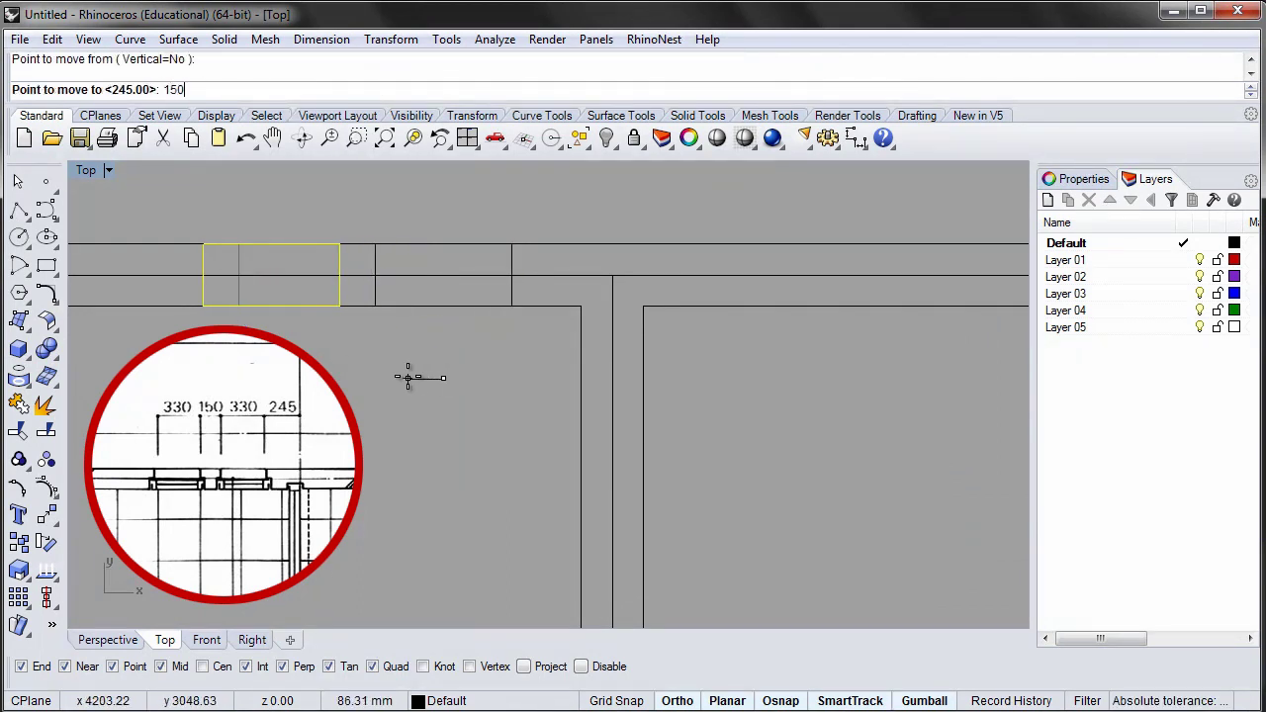
text(150)
key(Return)
key(Escape)
scroll(425, 341, down, 4)
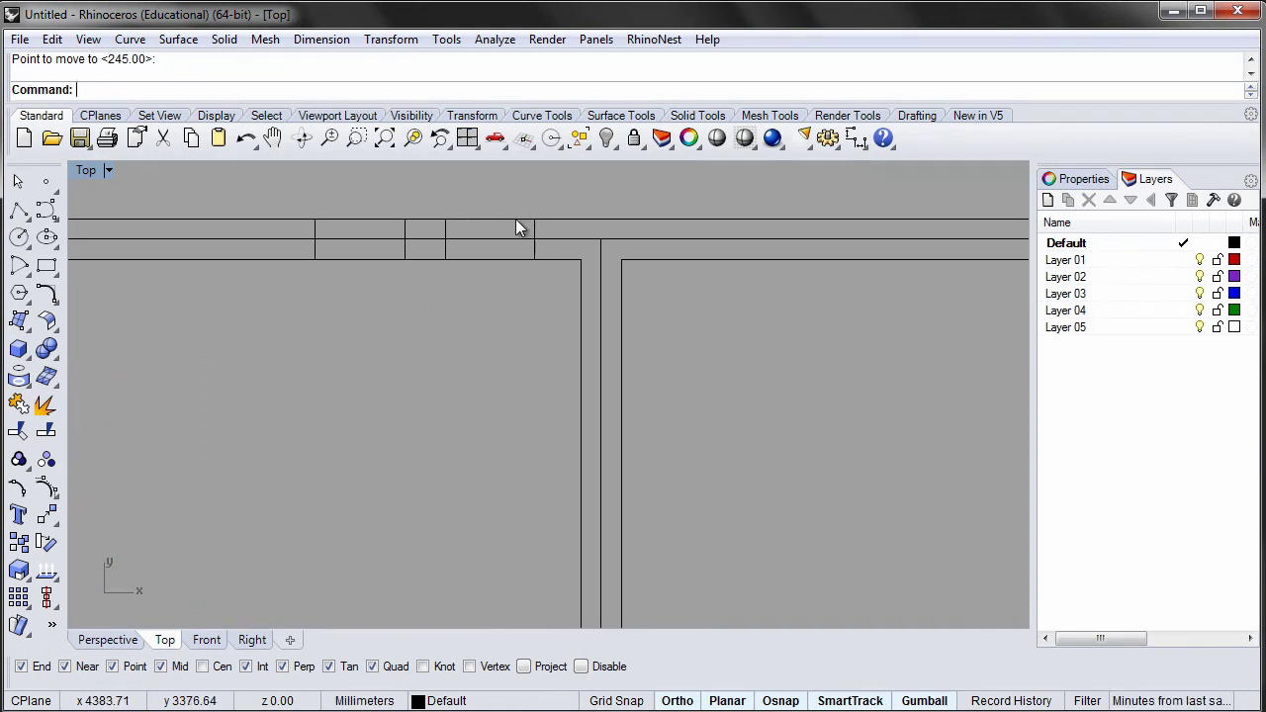
click(536, 227)
drag(536, 228, 593, 312)
Step: Mirror-copy the top-wall rectangles onto the bottom wall about the left wall midpoint
right_drag(592, 312, 531, 283)
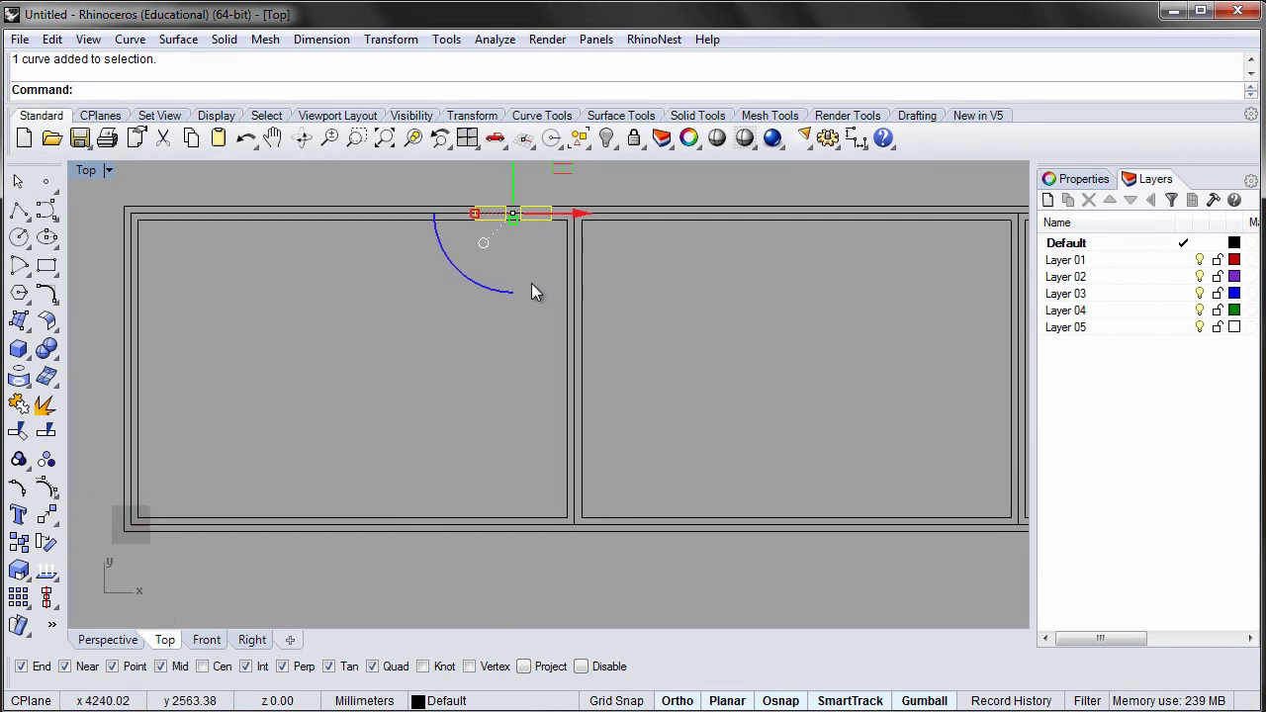
text(rror)
key(Return)
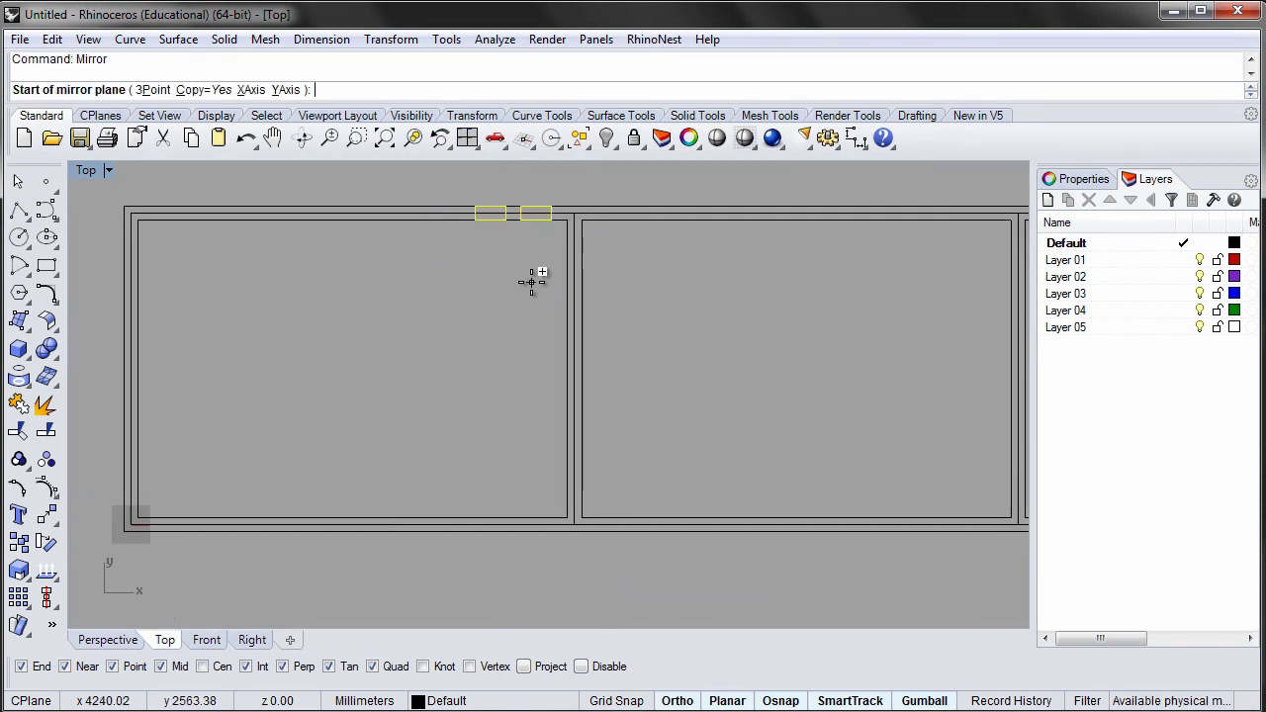
click(132, 369)
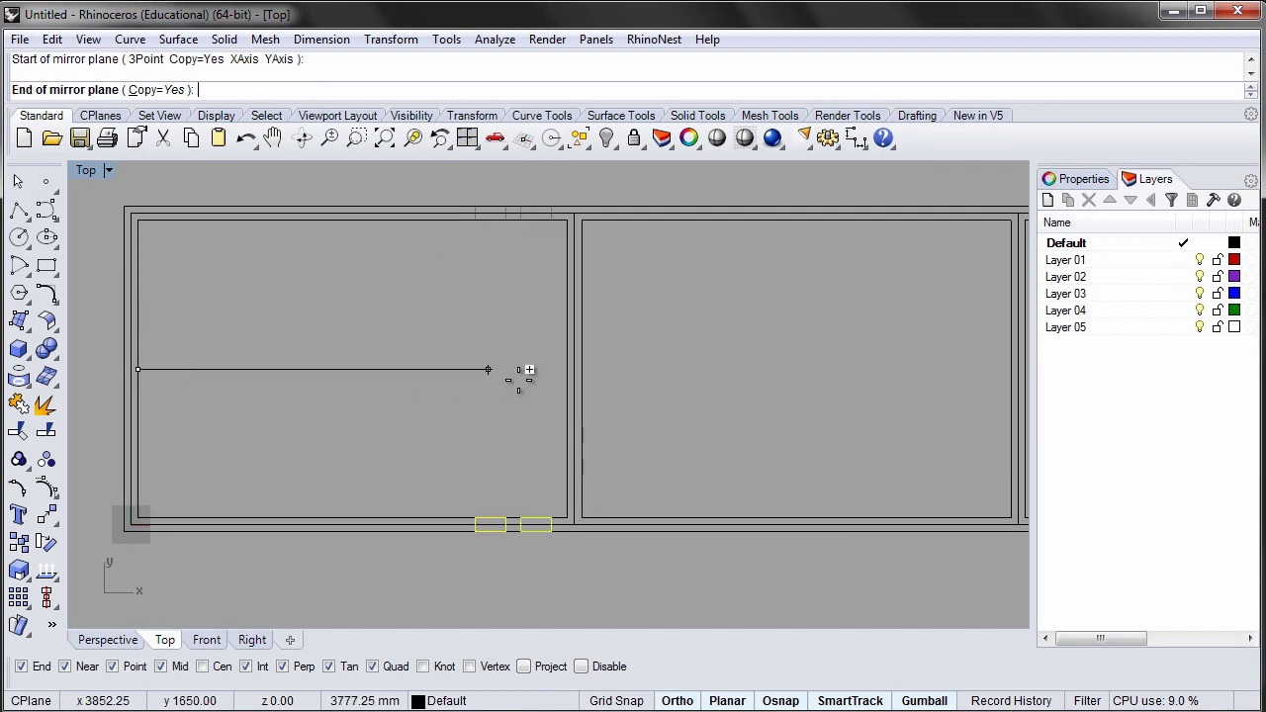
click(564, 381)
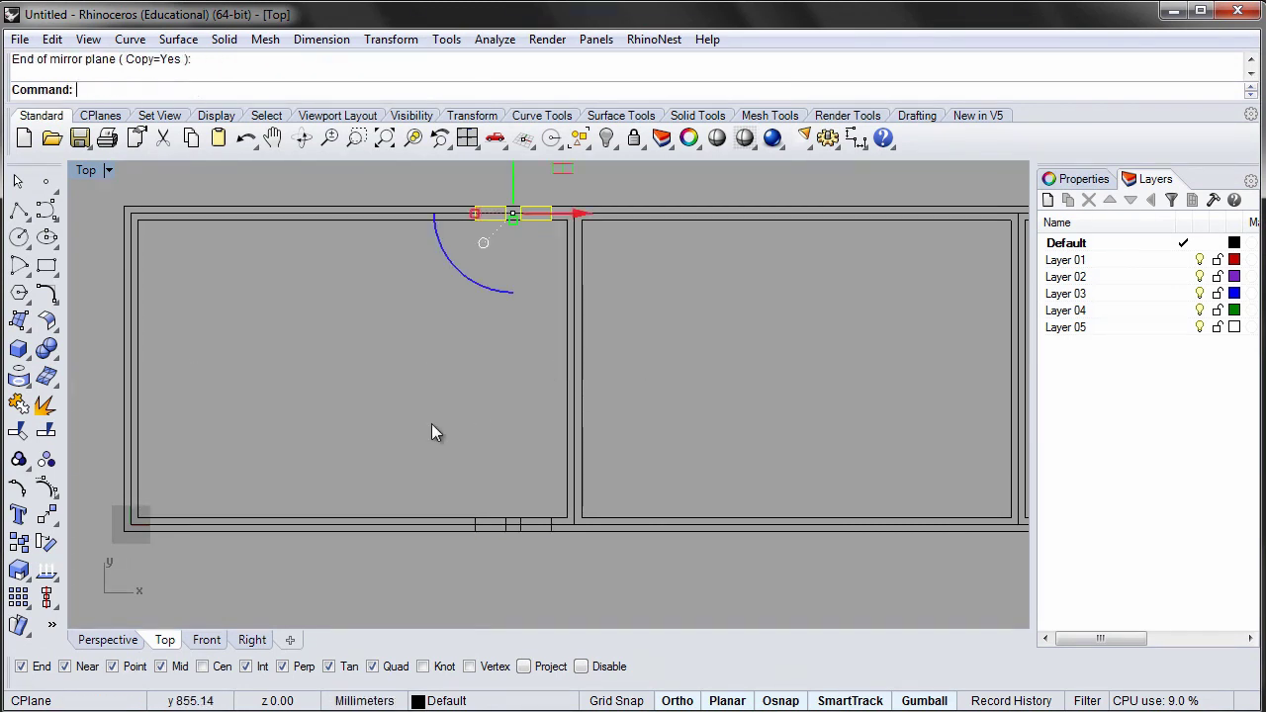
Step: Mirror all four rectangles about the top-wall midpoint into the next room
drag(443, 463, 558, 557)
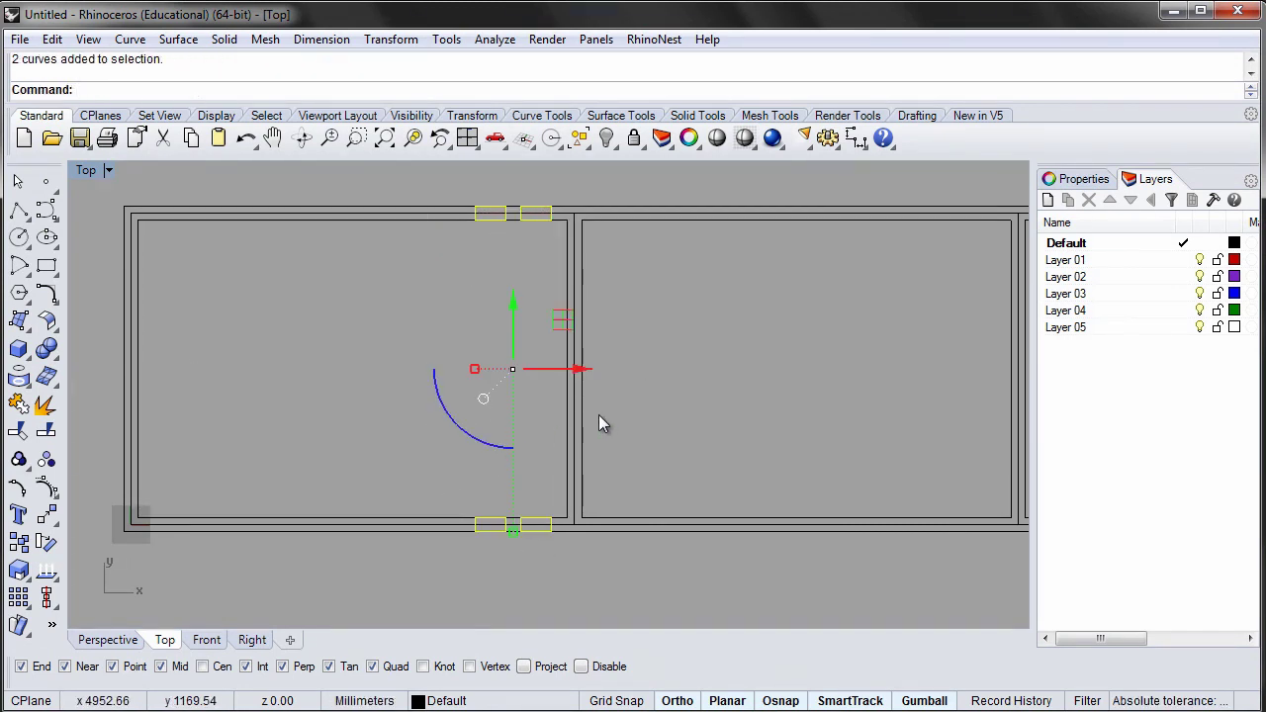
text(Mirro)
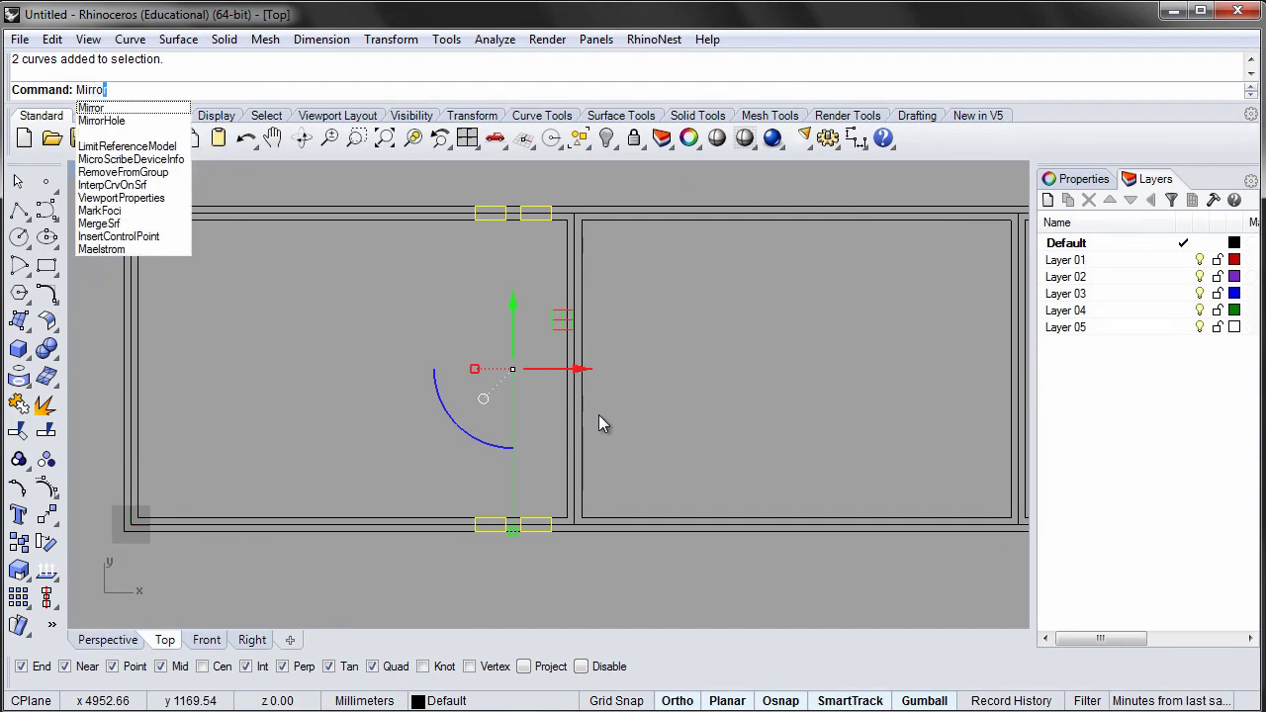
key(Return)
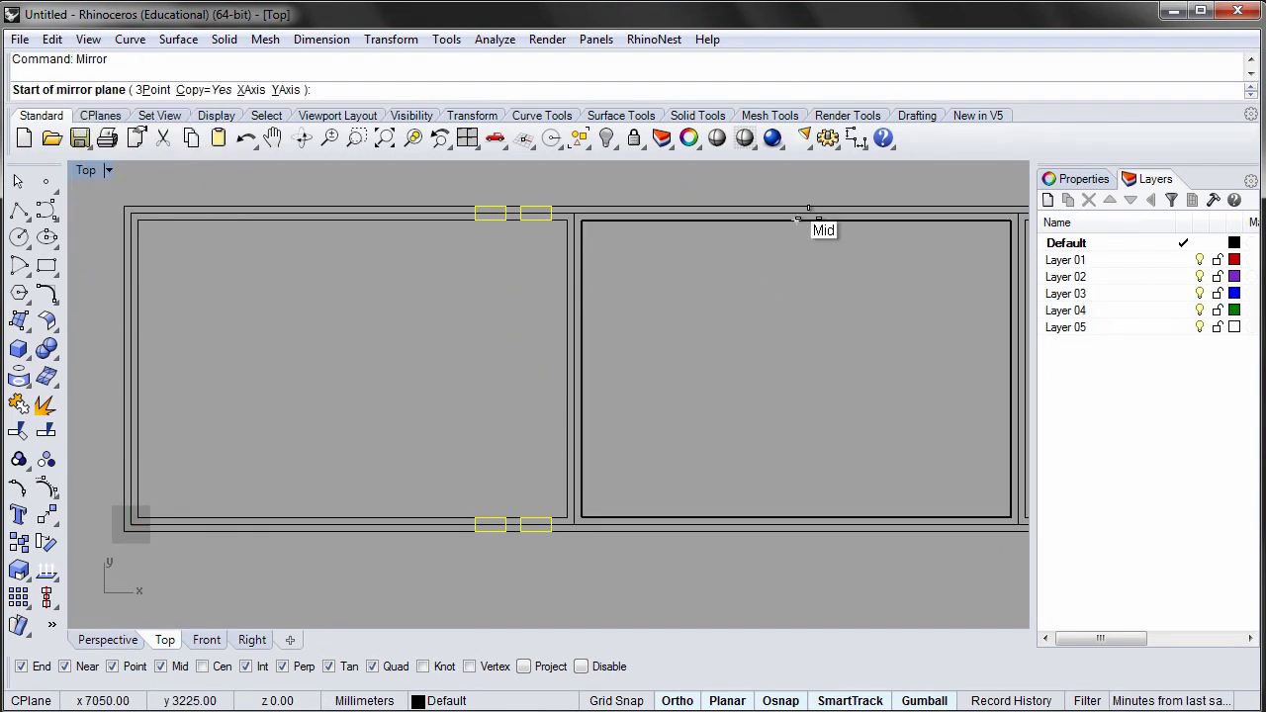
click(803, 213)
click(802, 522)
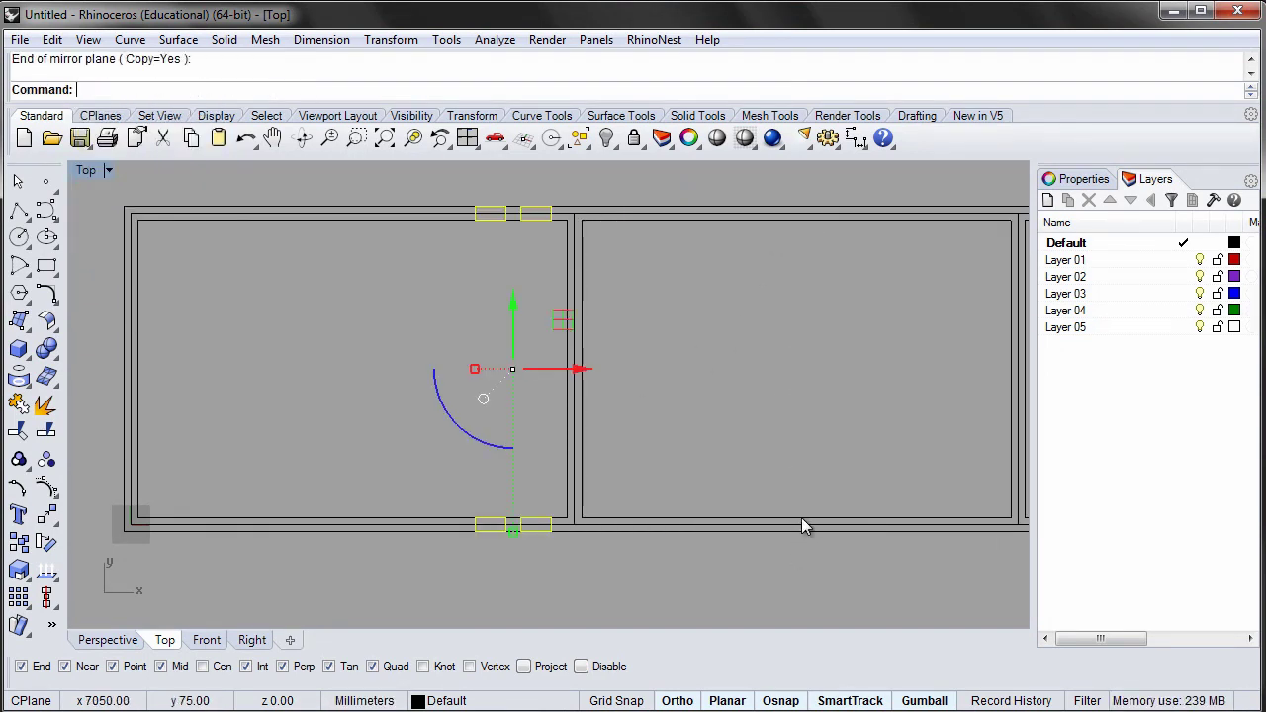
Step: Select the opening rectangles in the right and left rooms' walls
right_drag(781, 425, 489, 424)
key(Delete)
drag(728, 191, 862, 524)
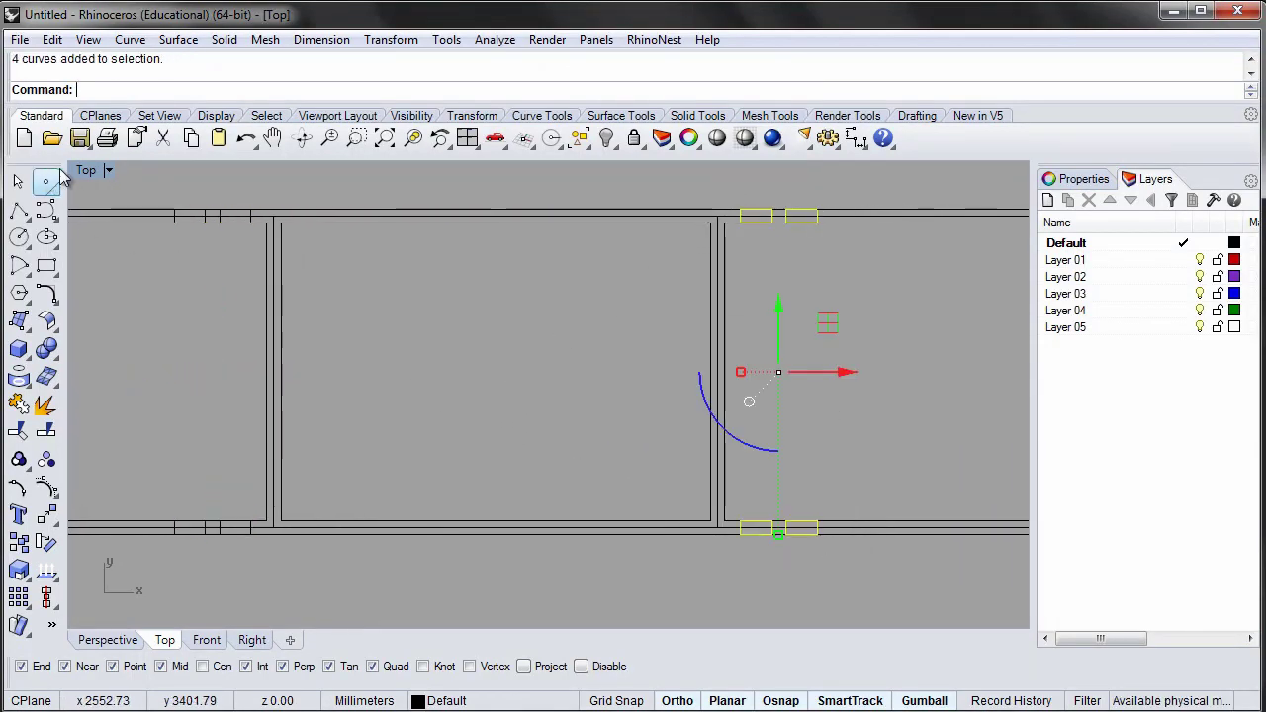
shift+drag(146, 179, 264, 547)
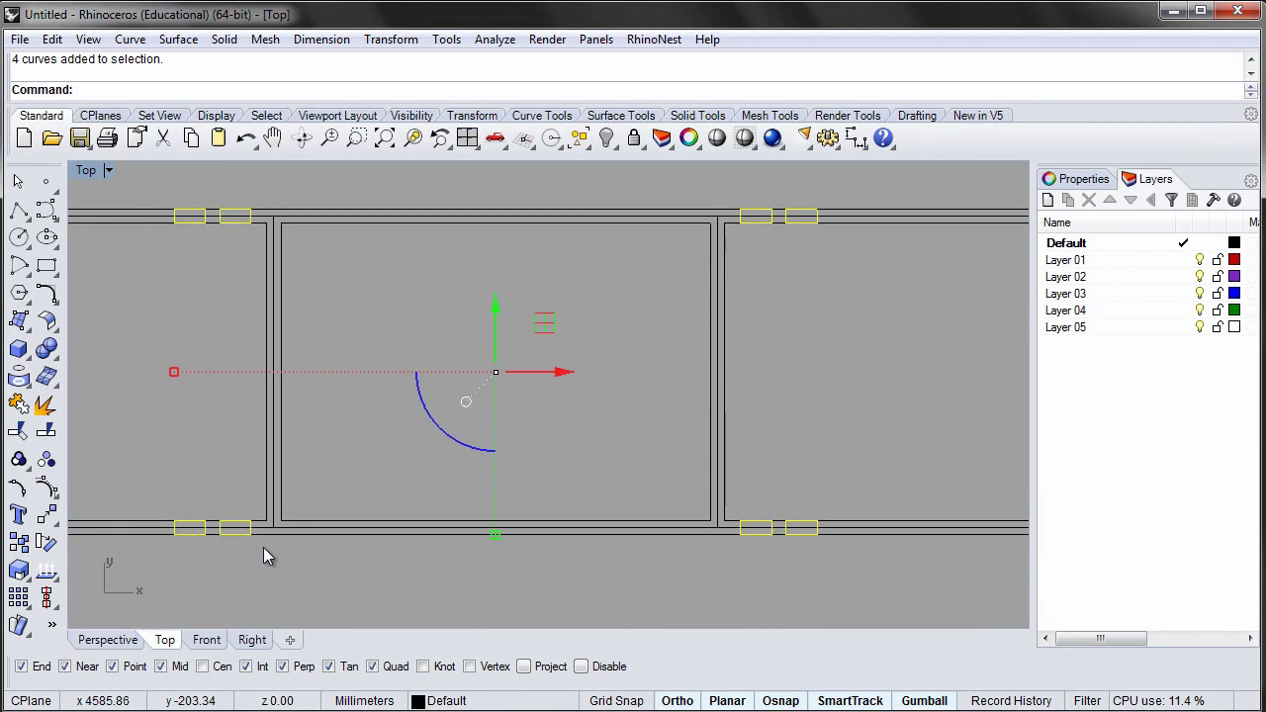
Step: Delete the two duplicate overlapping curves
key(Escape)
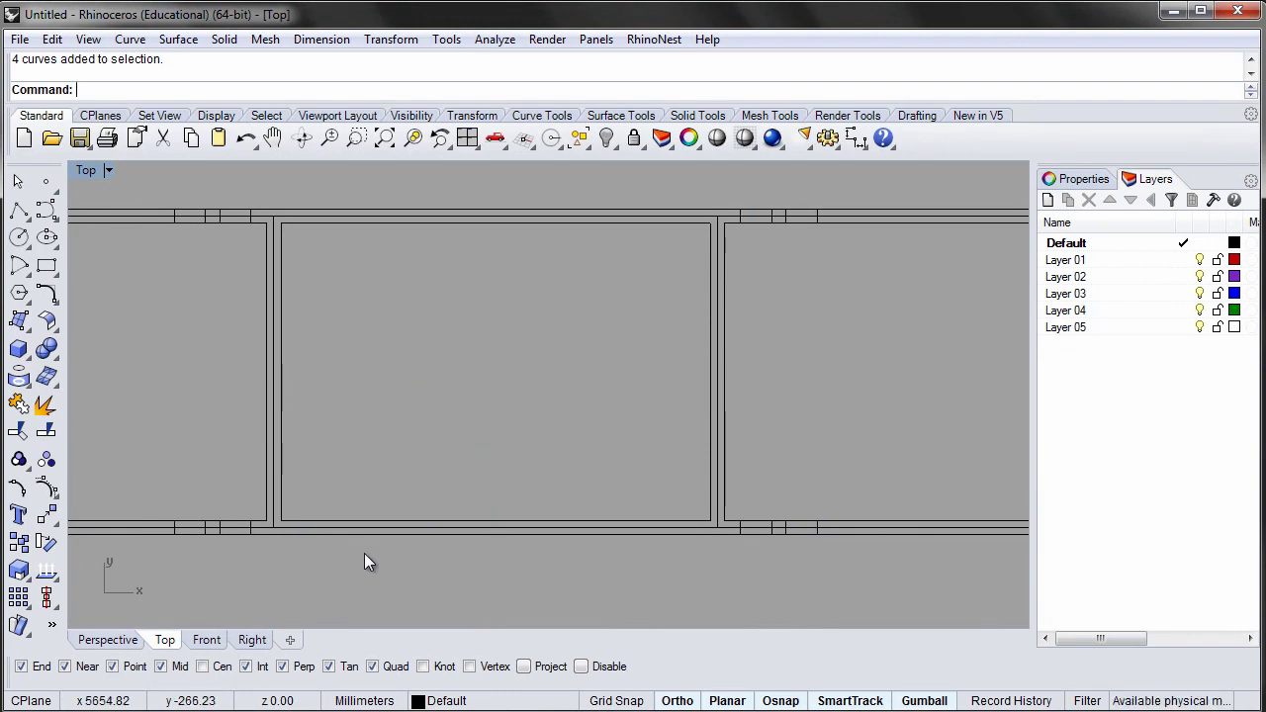
click(274, 223)
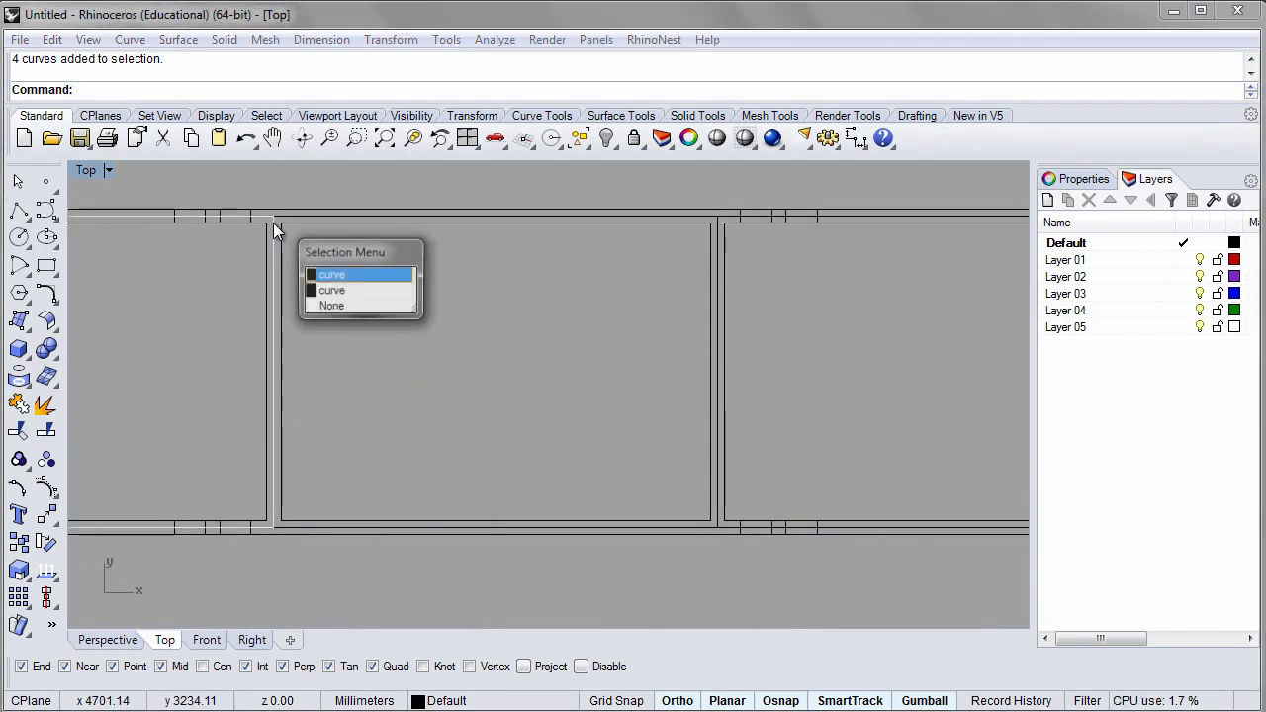
key(Return)
key(Delete)
click(735, 215)
key(Delete)
Step: Trim the wall lines inside the rectangles, using all curves as cutters, to open the gaps
right_drag(199, 366, 341, 319)
text(Trim)
key(Return)
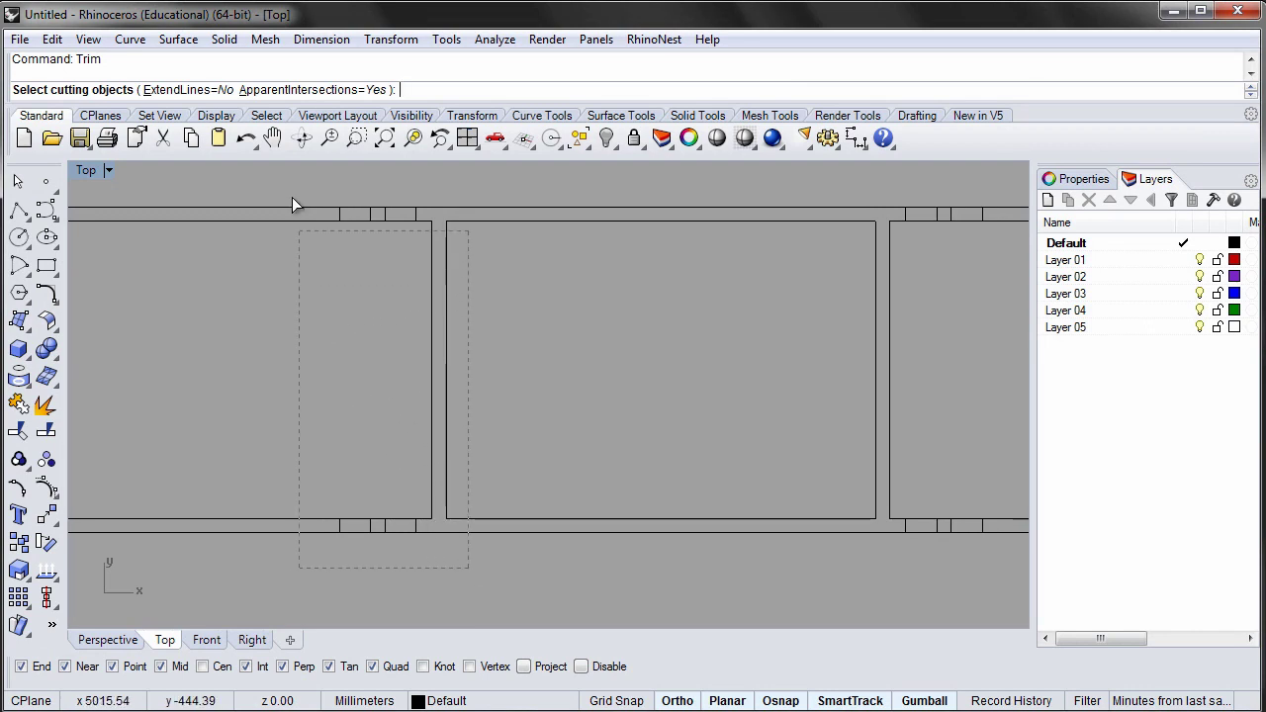
key(Return)
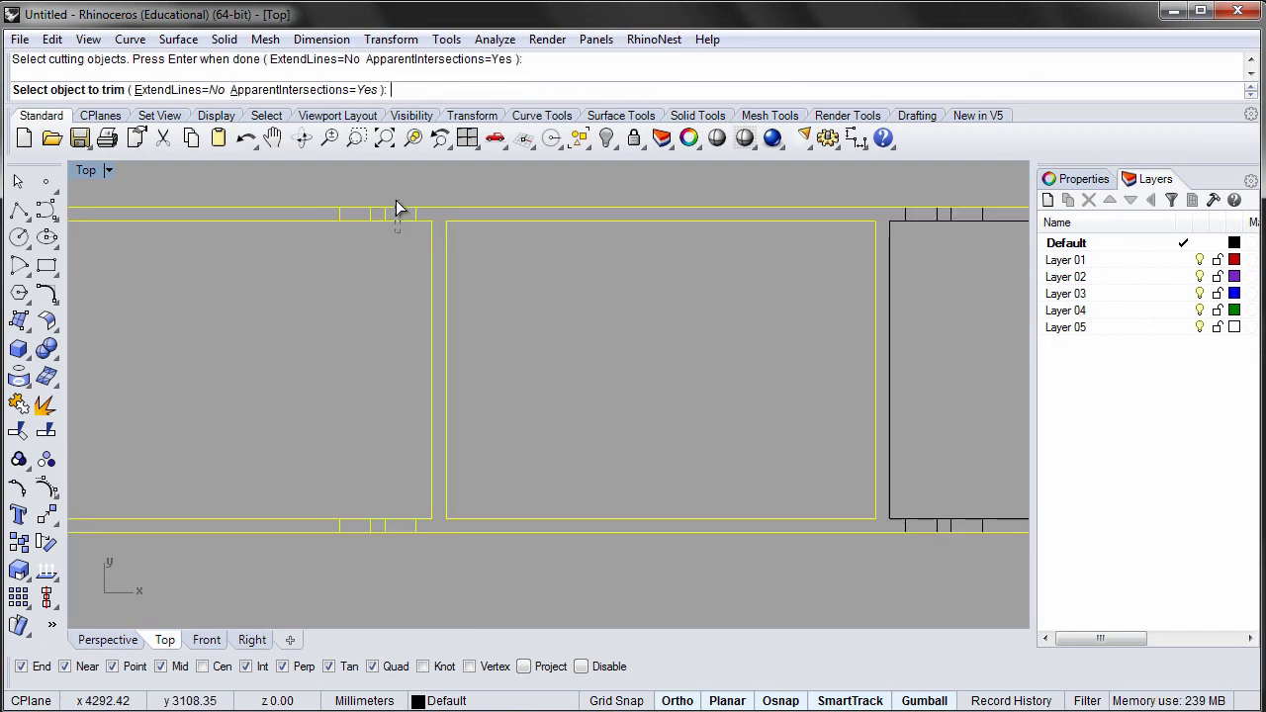
click(396, 205)
click(358, 212)
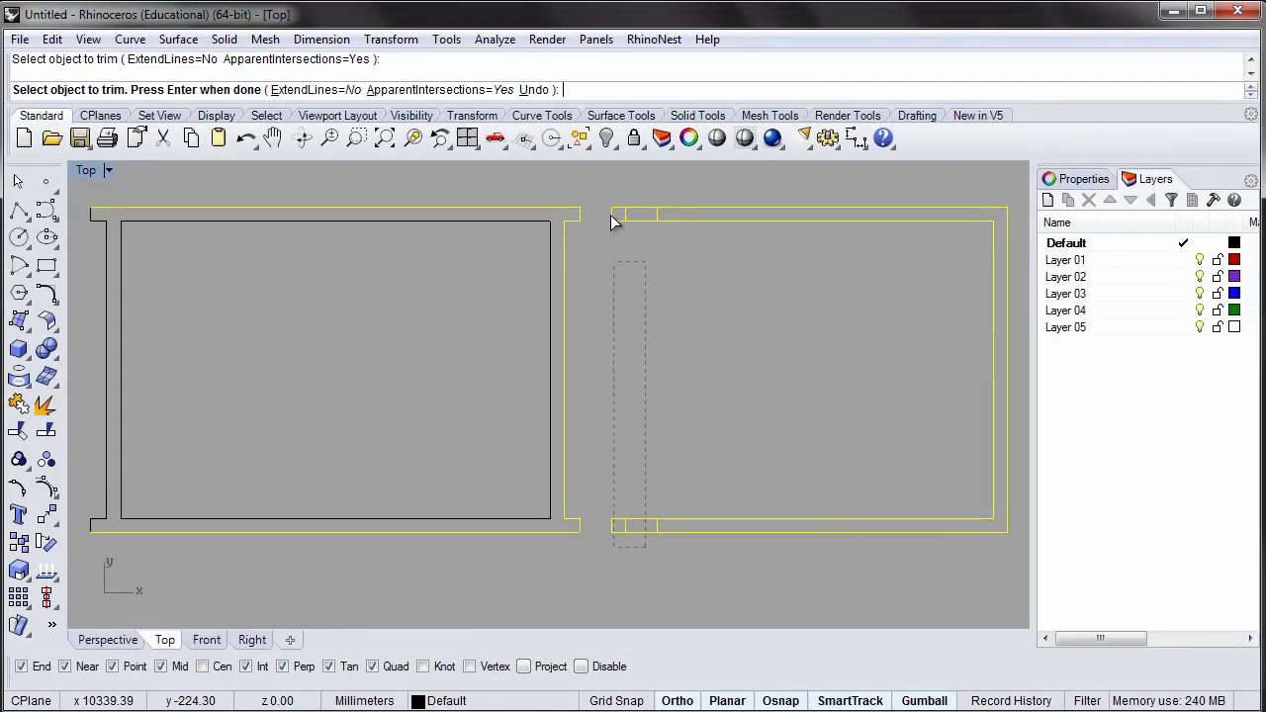
click(634, 214)
key(Return)
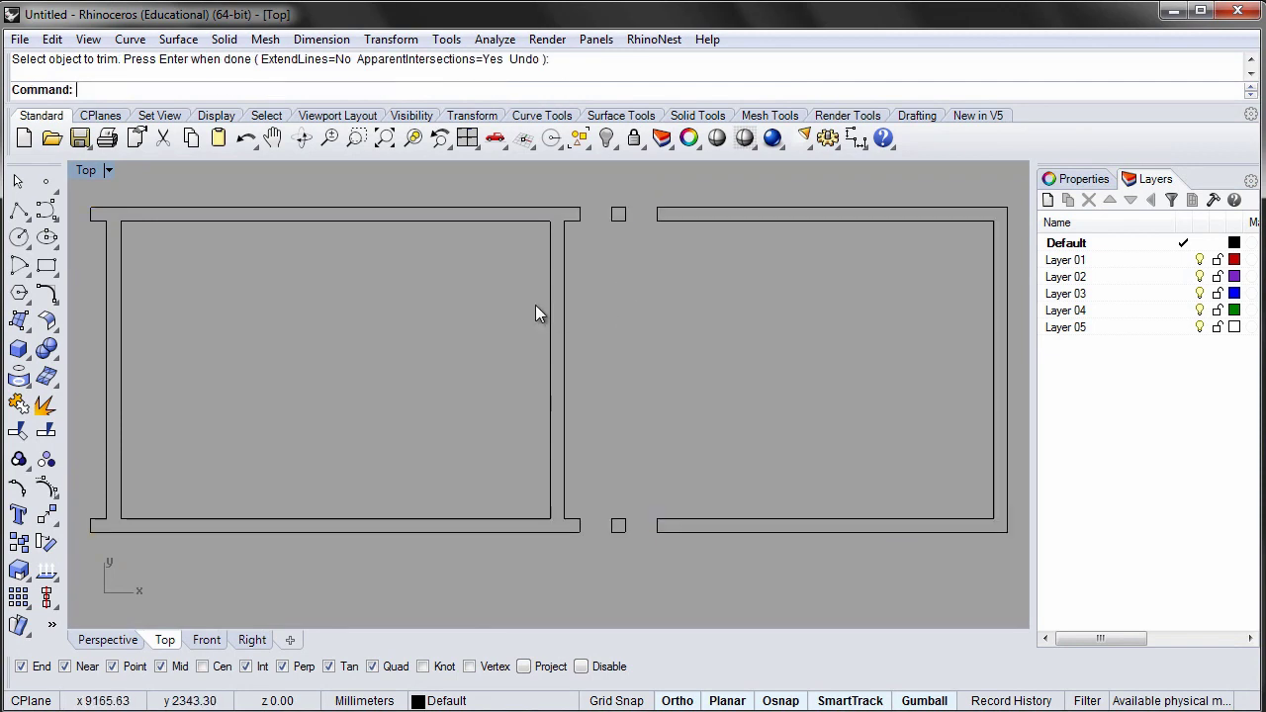
Step: Select every curve and join them from 32 curves into 7 closed outlines
scroll(580, 303, down, 3)
right_drag(580, 303, 627, 296)
scroll(627, 296, down, 2)
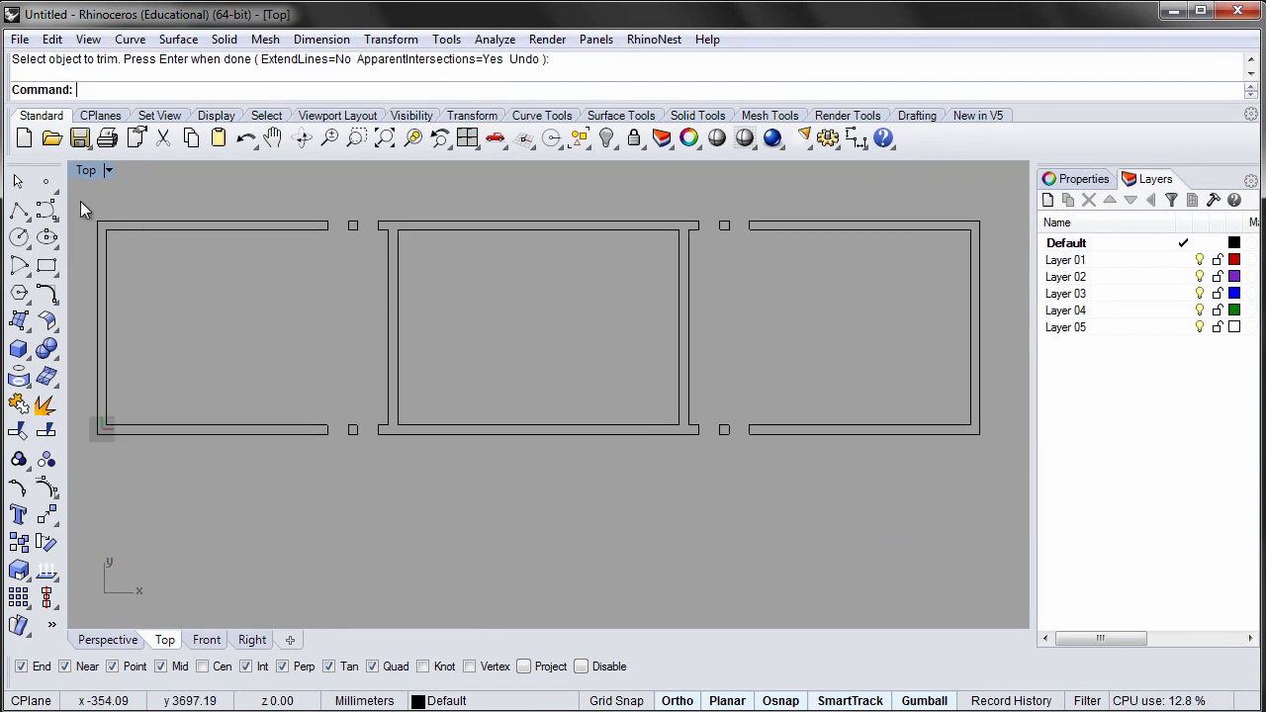
drag(80, 200, 1001, 467)
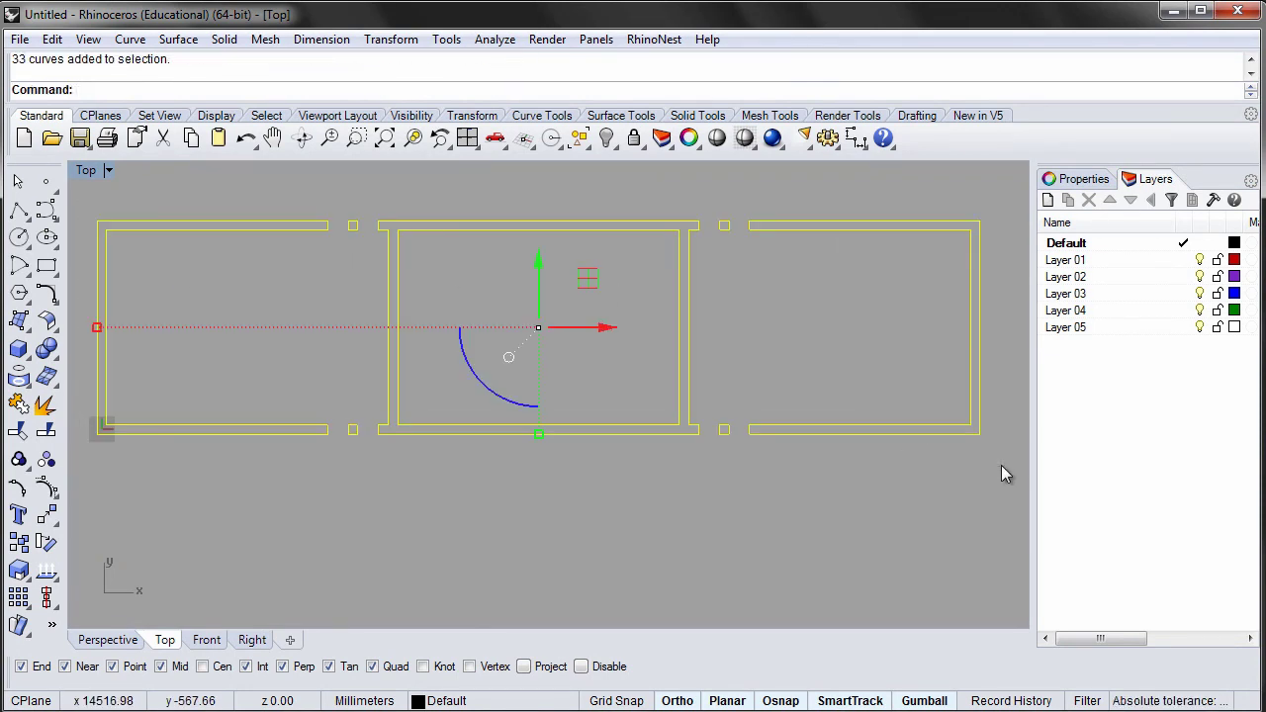
text(Join)
key(Return)
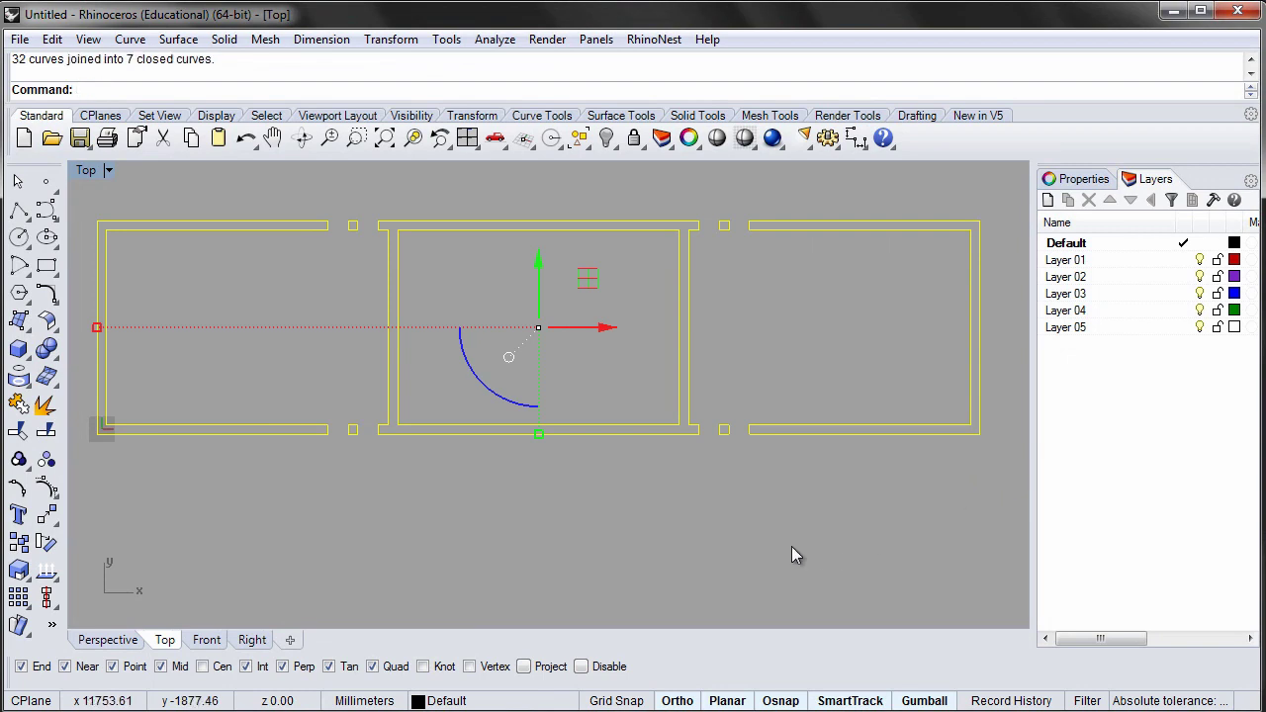
click(481, 529)
Step: Draw a 30 mm wide frame rectangle at the wall end of the opening with Rectangle 3Point
right_drag(330, 271, 433, 400)
scroll(435, 376, up, 5)
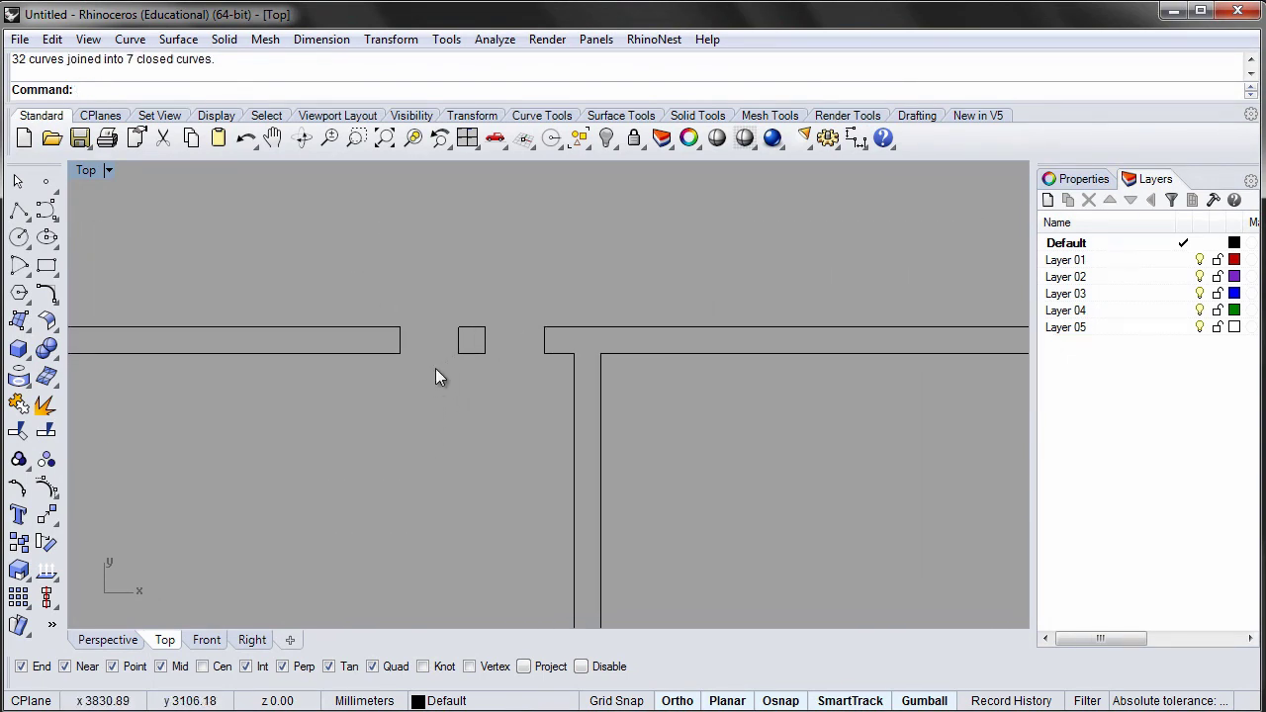
click(47, 266)
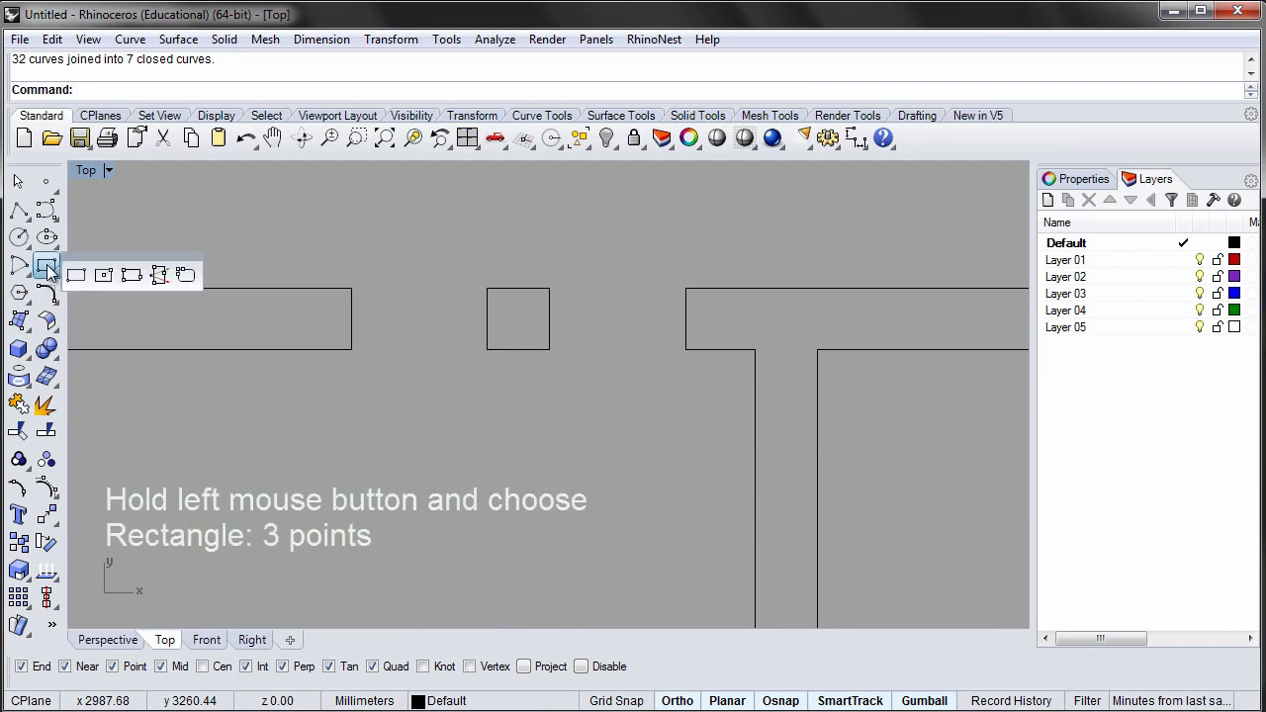
click(131, 276)
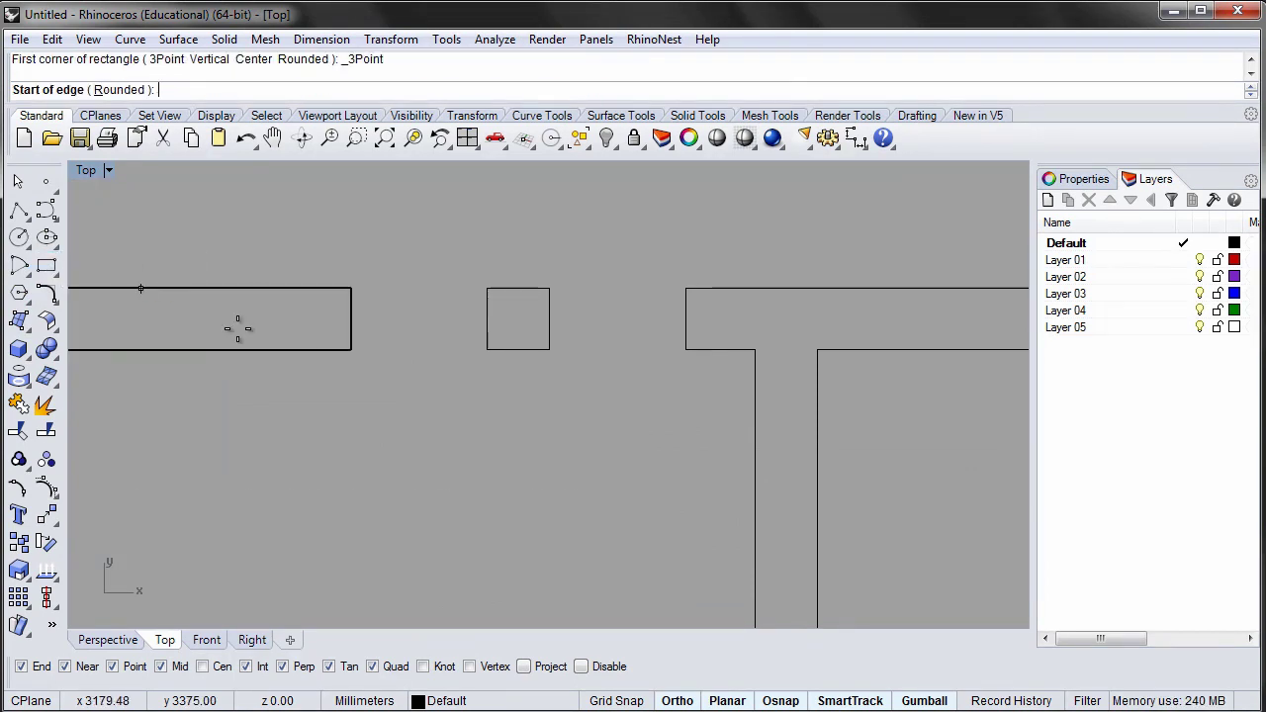
click(345, 347)
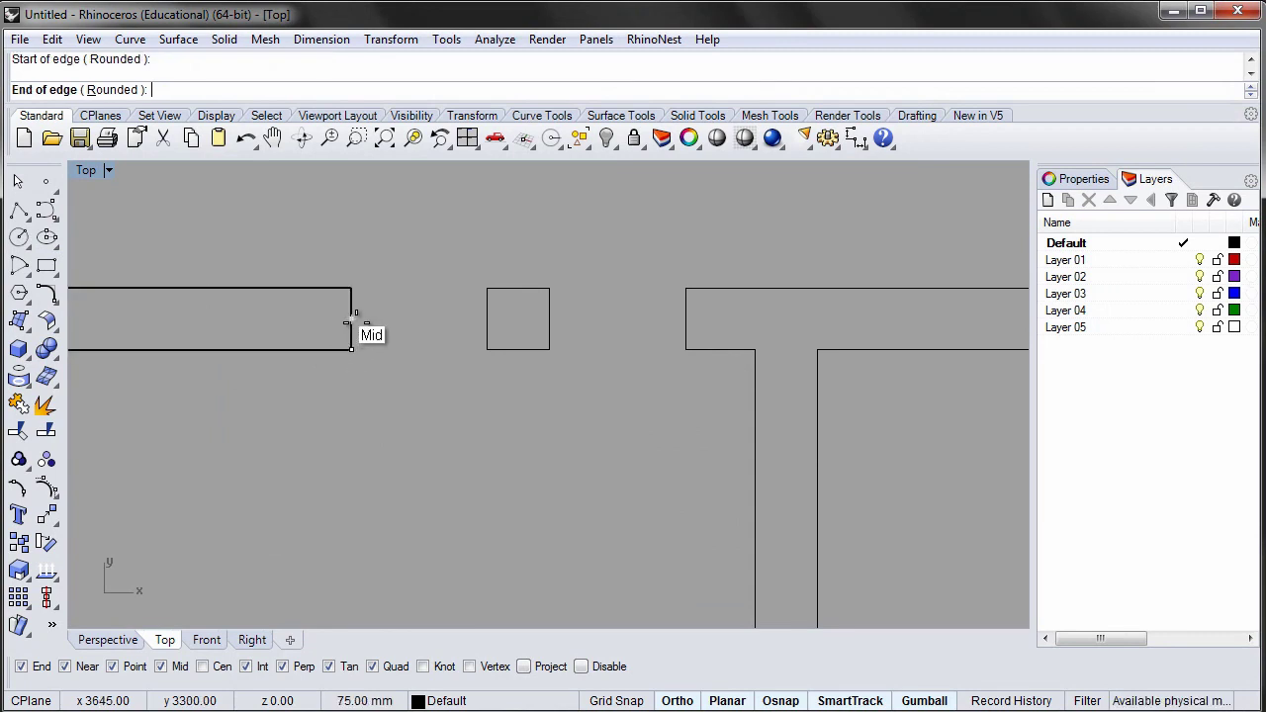
click(351, 318)
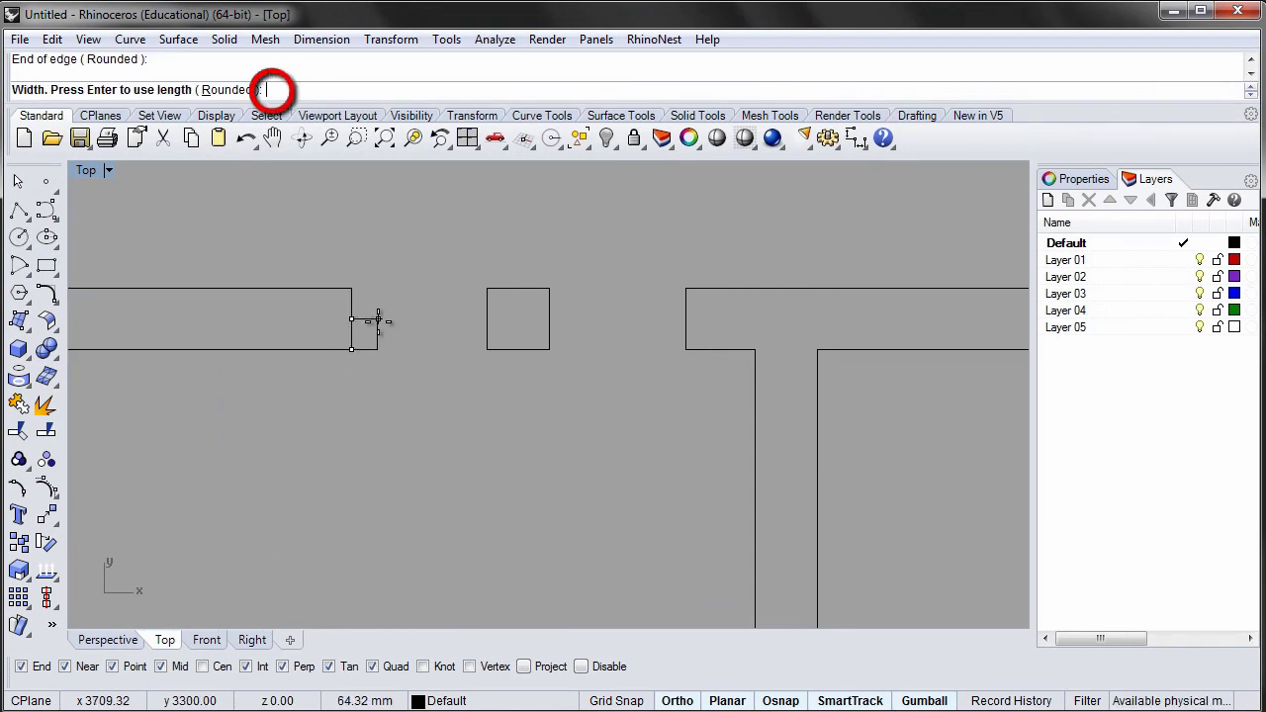
text(30)
key(Return)
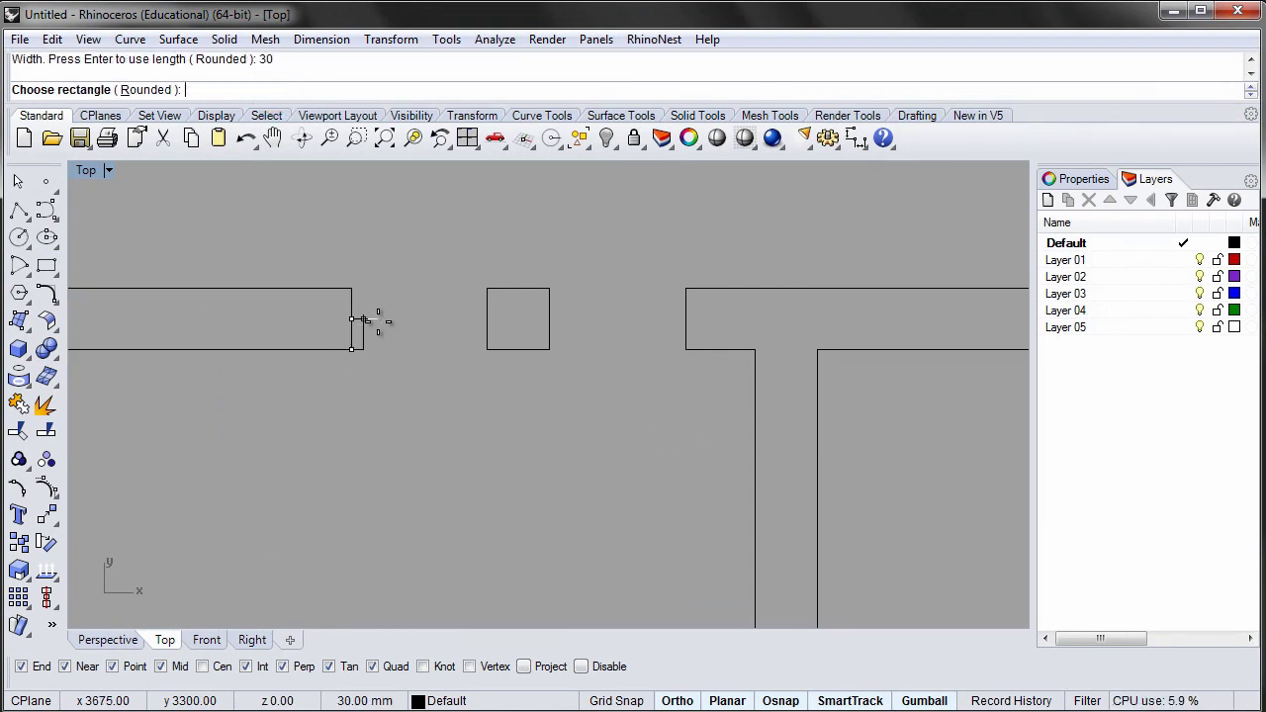
click(354, 330)
Step: Copy the frame rectangle across to the square column side of the opening
click(363, 332)
text(Copy)
key(Return)
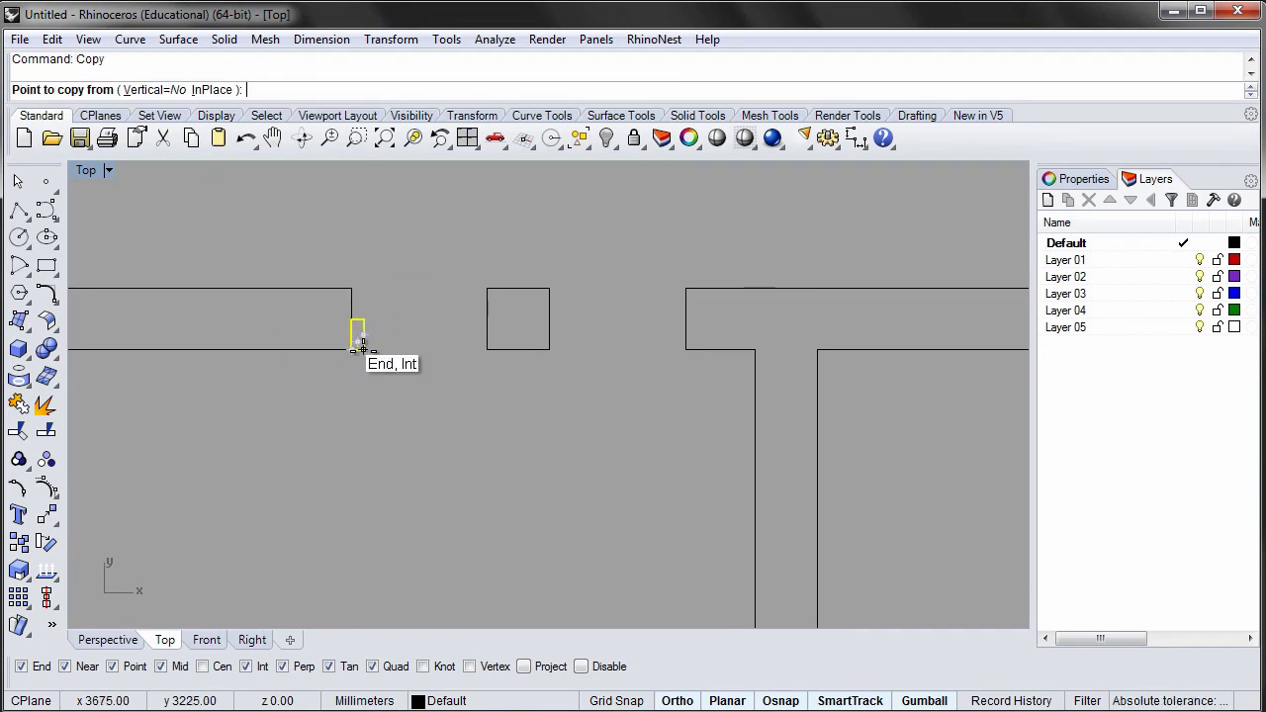
click(358, 348)
click(487, 348)
key(Return)
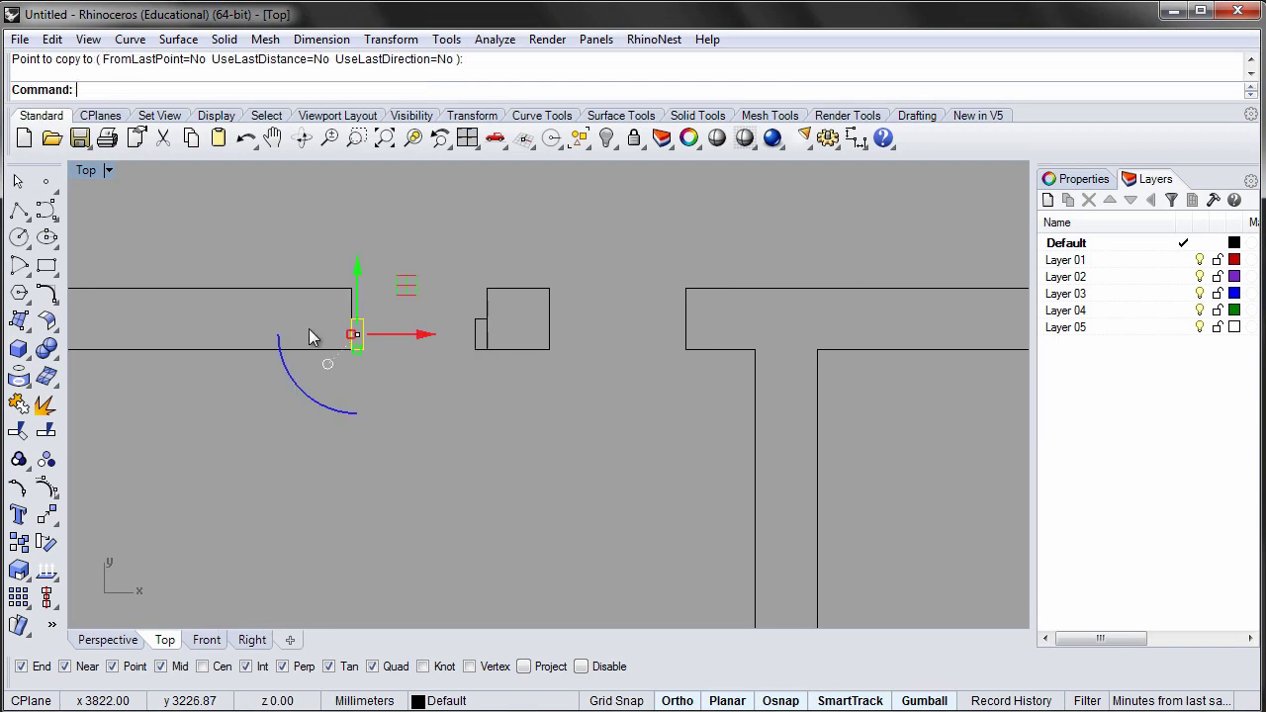
Step: Draw the window rectangle between the two frames and a polyline across the opening
click(47, 265)
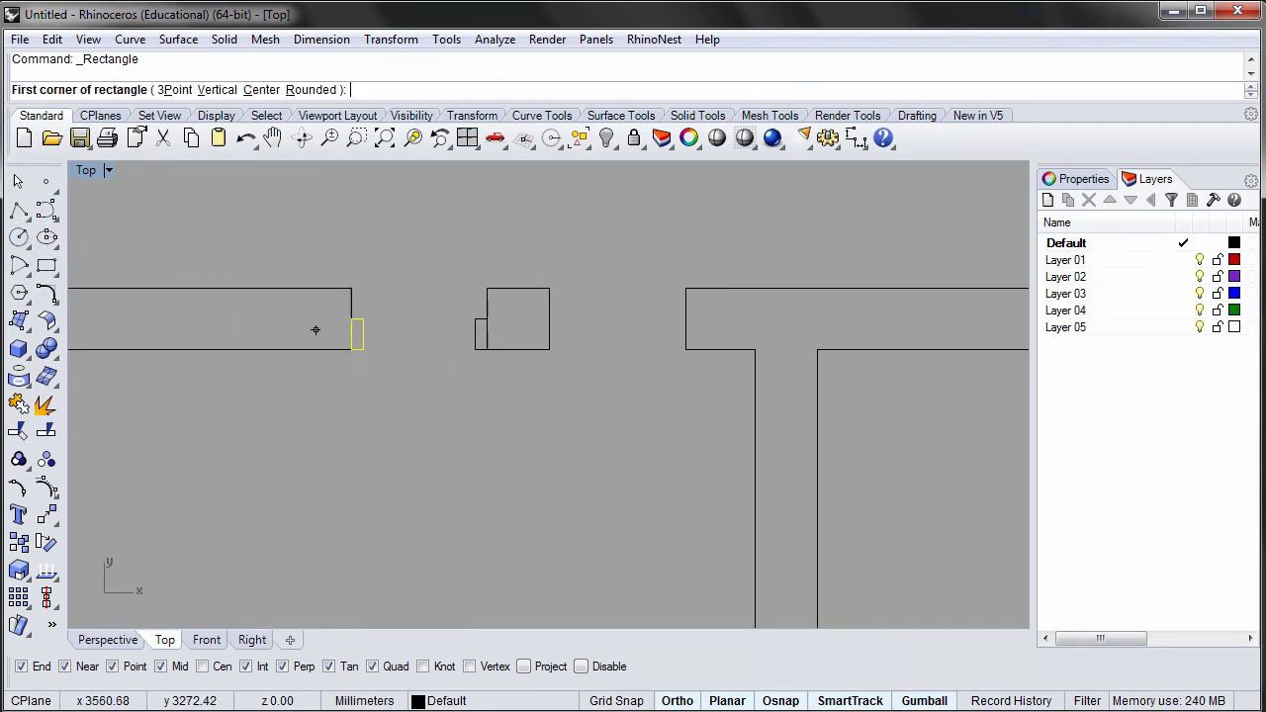
click(379, 325)
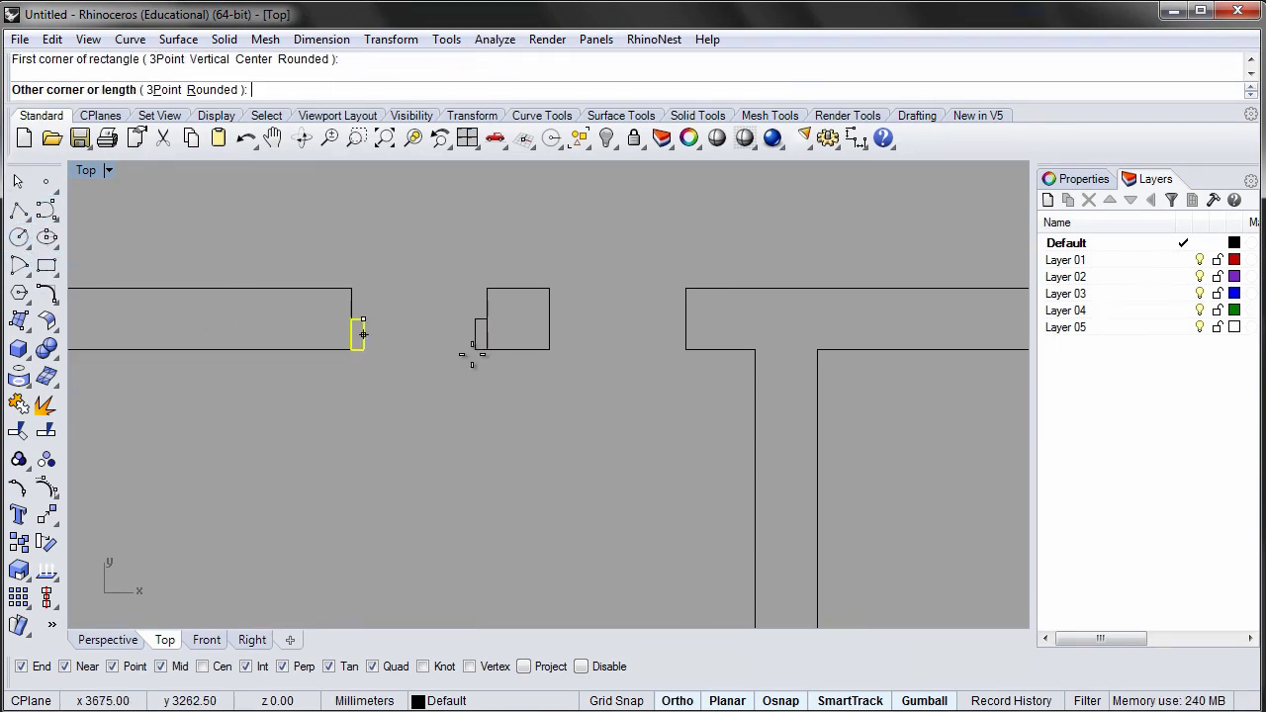
click(477, 352)
click(19, 213)
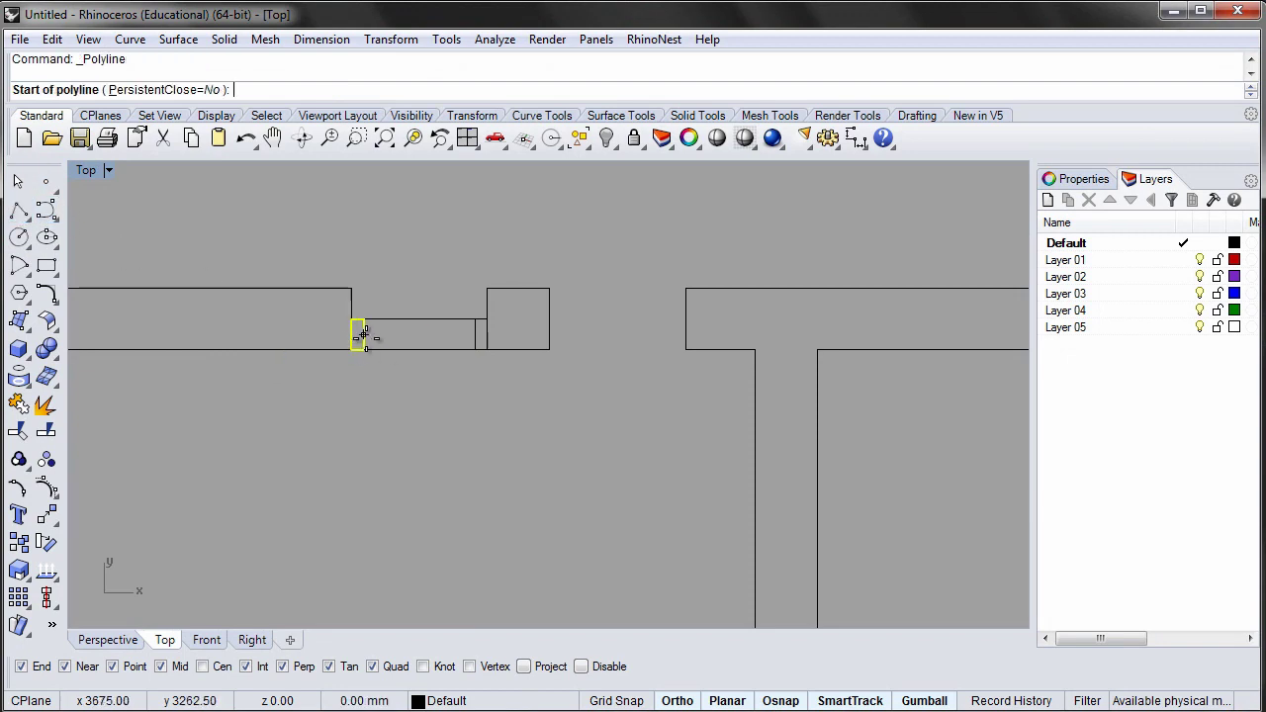
click(359, 335)
click(475, 335)
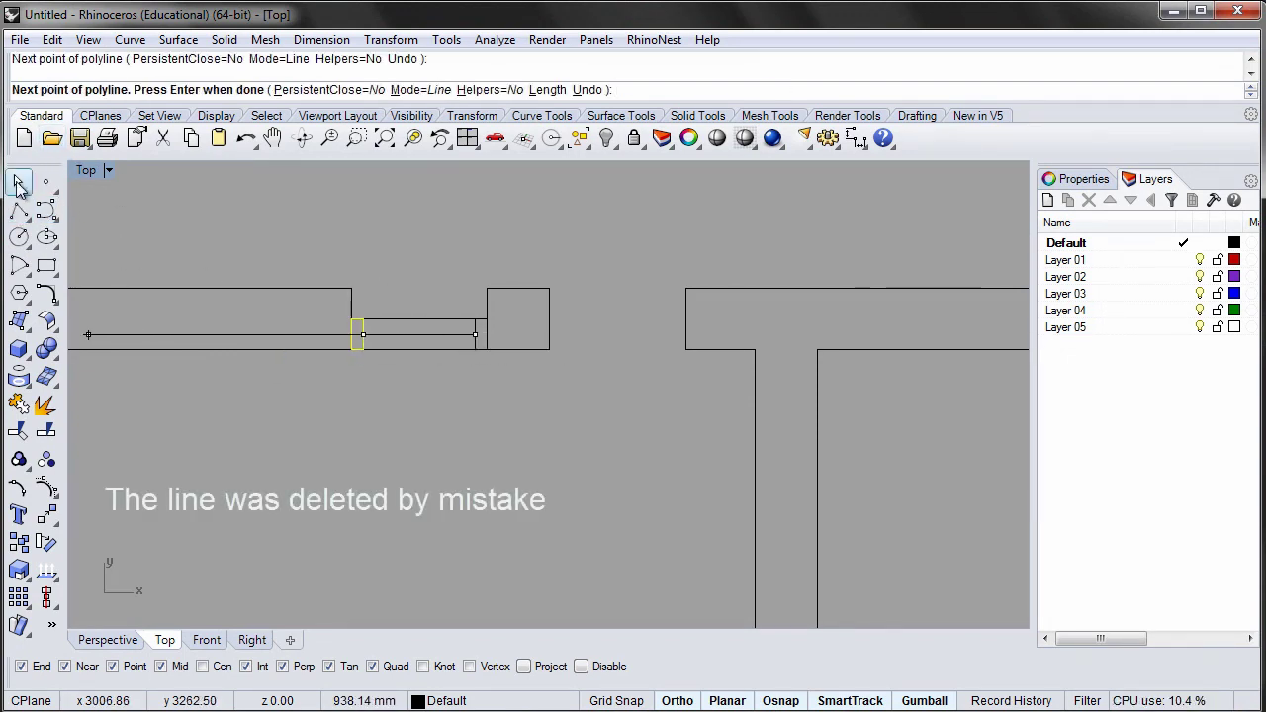
Step: Delete the stray polyline and group the three window curves
key(Return)
key(Delete)
drag(324, 258, 498, 369)
text(Group)
key(Return)
Step: Copy the window group into the next opening of the top wall
click(245, 406)
click(457, 351)
text(Copy)
key(Return)
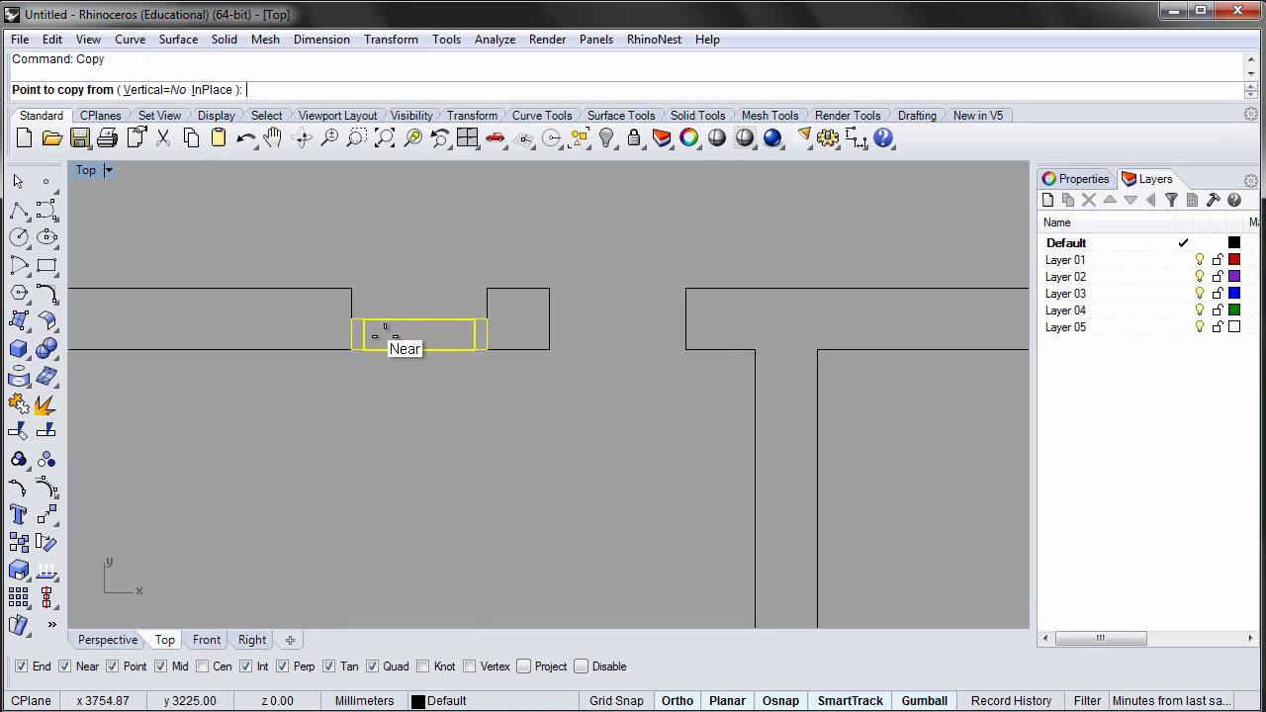
click(352, 350)
click(550, 349)
key(Return)
Step: Copy both windows to the right end of the top wall
shift+click(550, 328)
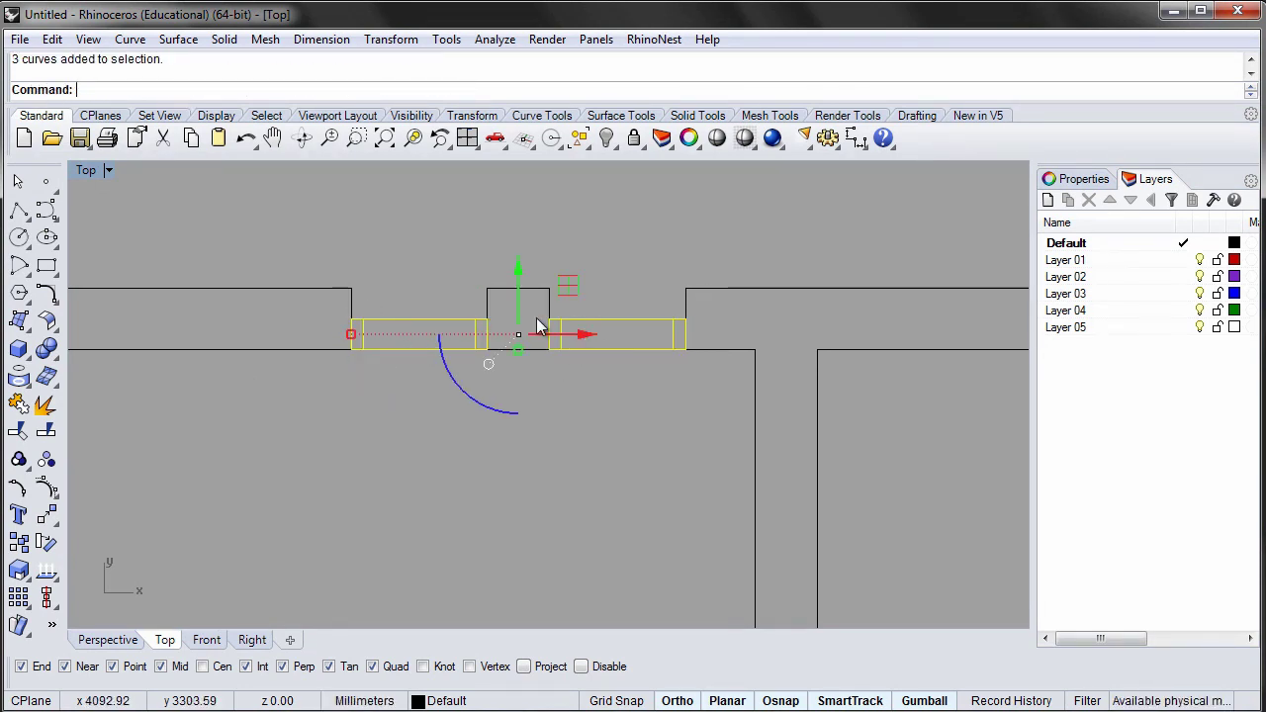
text(Co)
key(Return)
scroll(522, 308, down, 10)
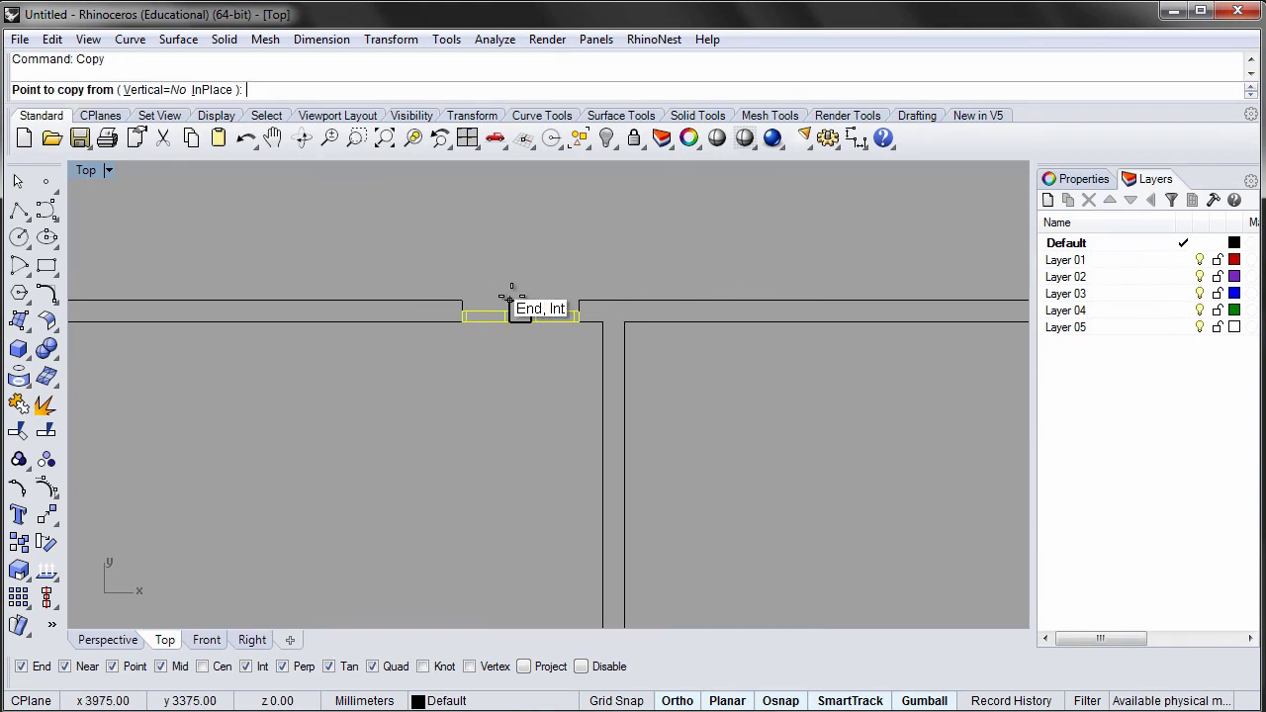
click(461, 322)
scroll(616, 326, down, 3)
scroll(899, 330, up, 8)
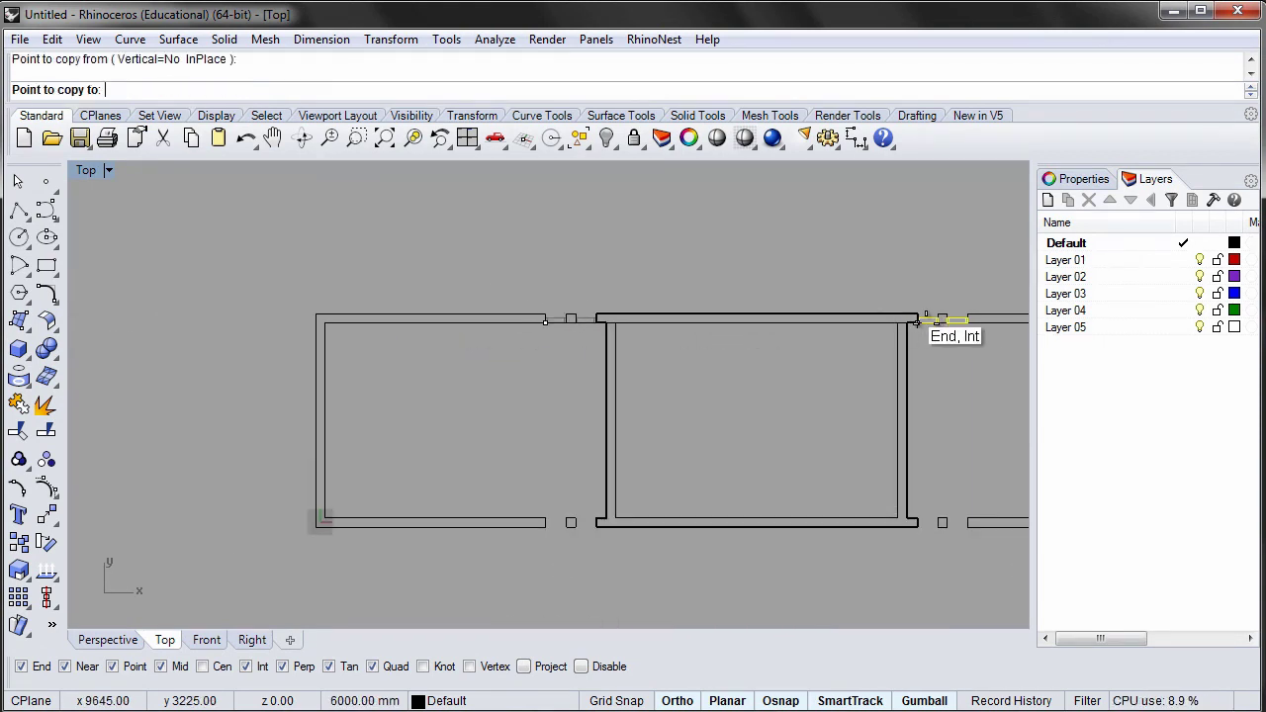
click(883, 320)
key(Return)
Step: Mirror all top-wall windows onto the bottom wall across the side-wall midpoints
scroll(885, 320, down, 5)
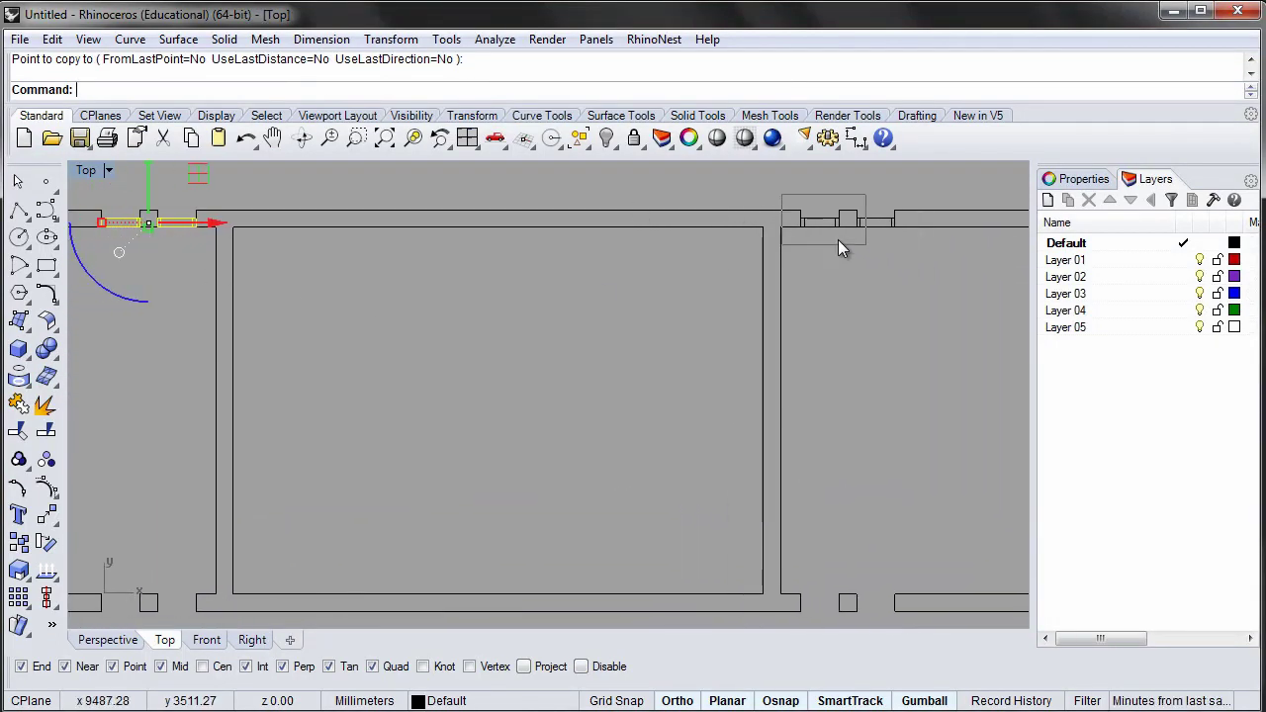
drag(852, 241, 852, 242)
drag(851, 190, 907, 238)
text(Mirror)
key(Return)
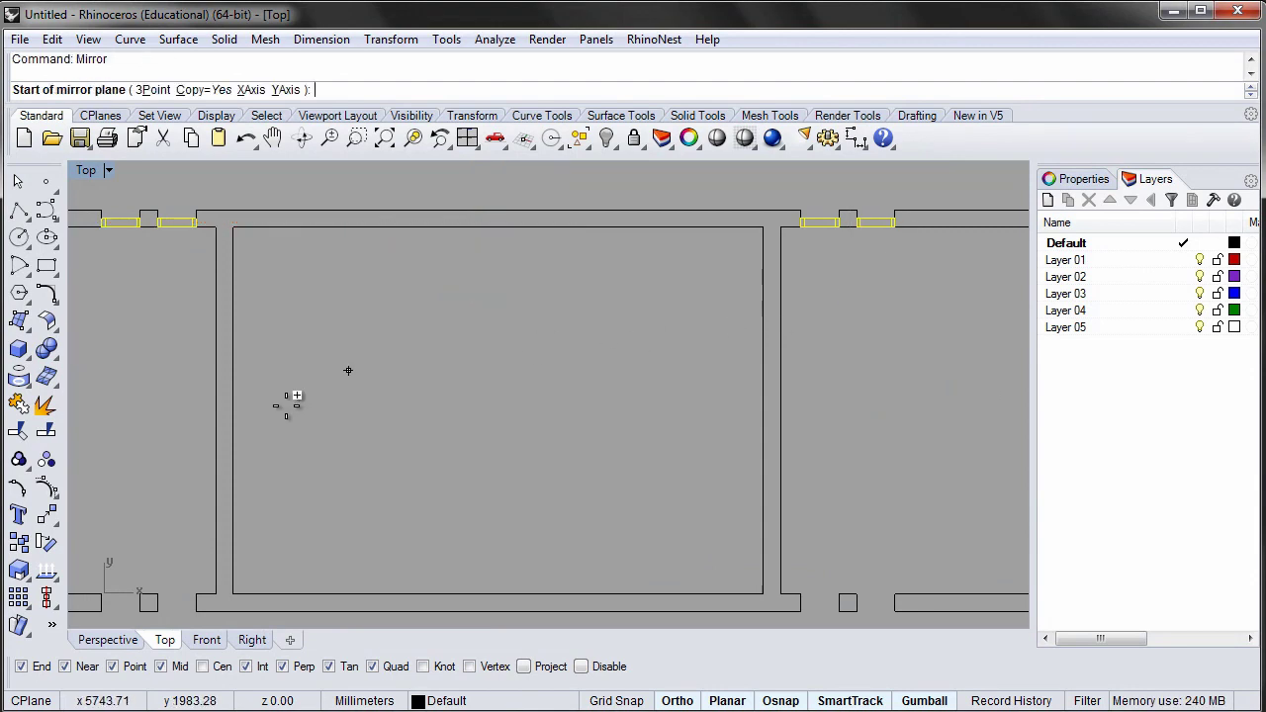
click(230, 410)
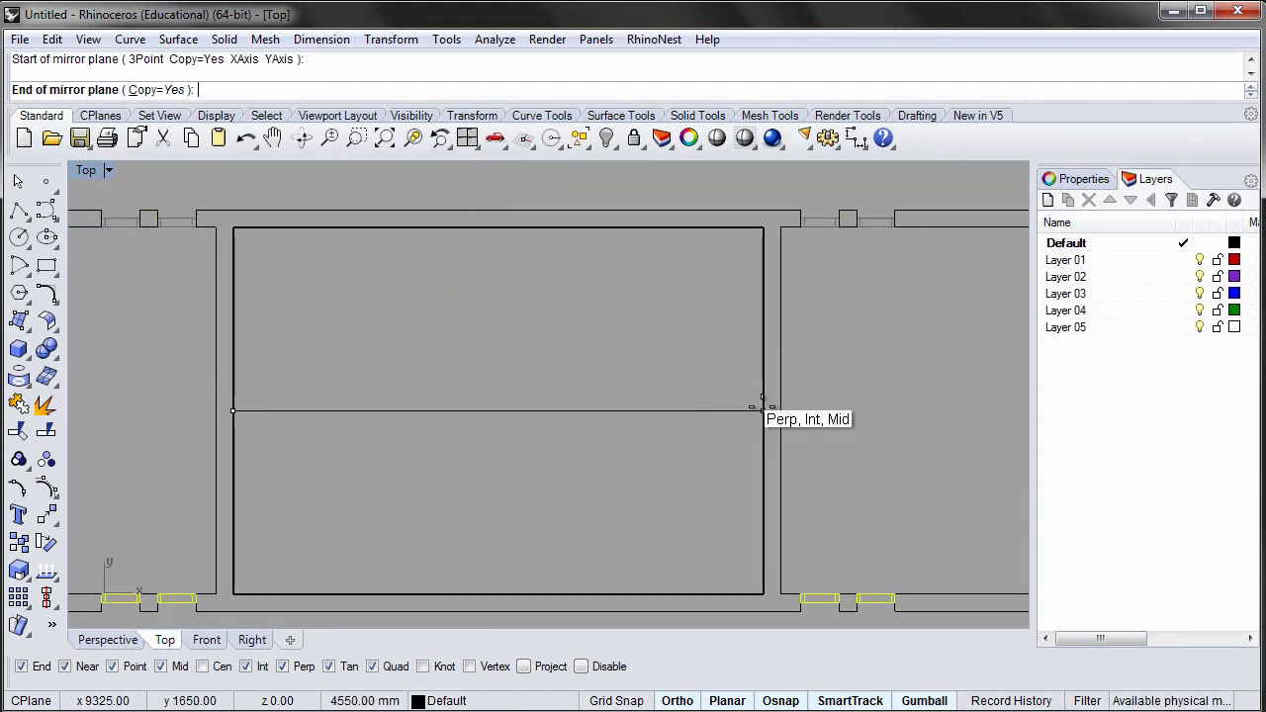
click(762, 414)
key(Escape)
mouse_move(557, 362)
right_down()
mouse_move(584, 343)
mouse_move(579, 353)
right_up()
Step: Scroll the azuma_plan image to the deck and stairs, dimensioned 1,020, 2,530 and 1,150
scroll(578, 353, down, 3)
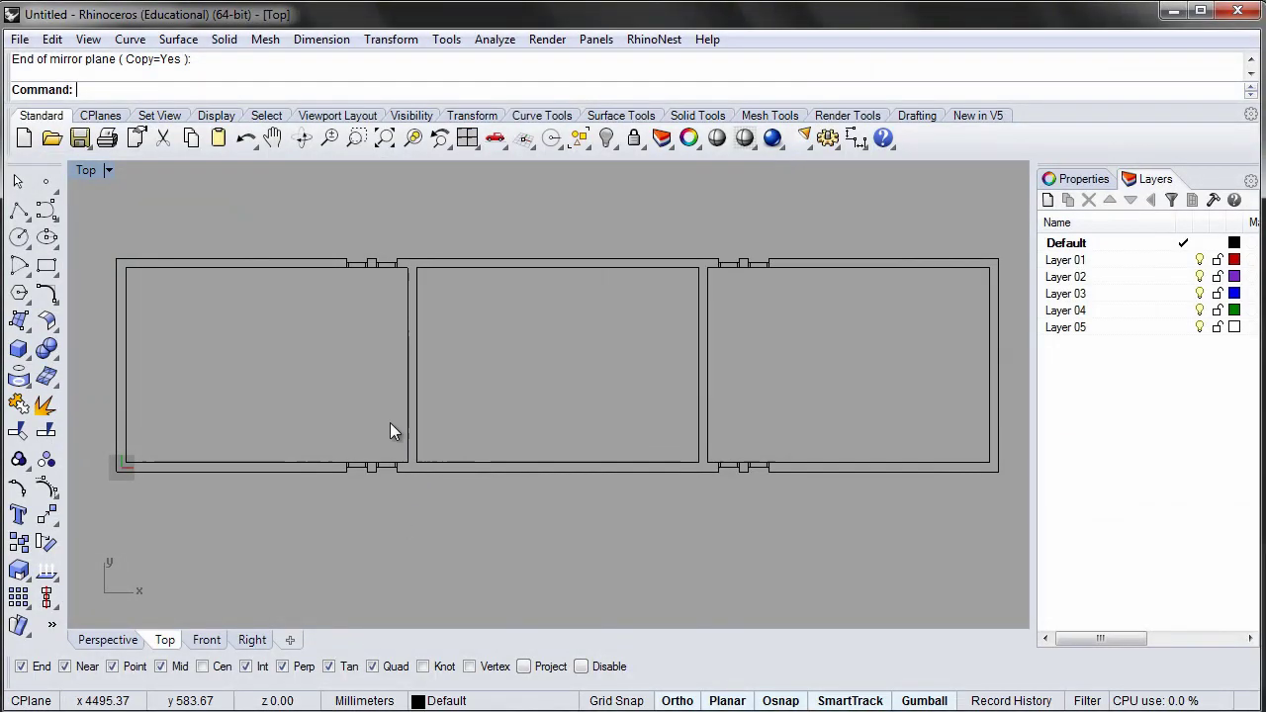
Step: Draw a 75 by 750 mm rectangle from the inner wall corner
scroll(452, 325, up, 5)
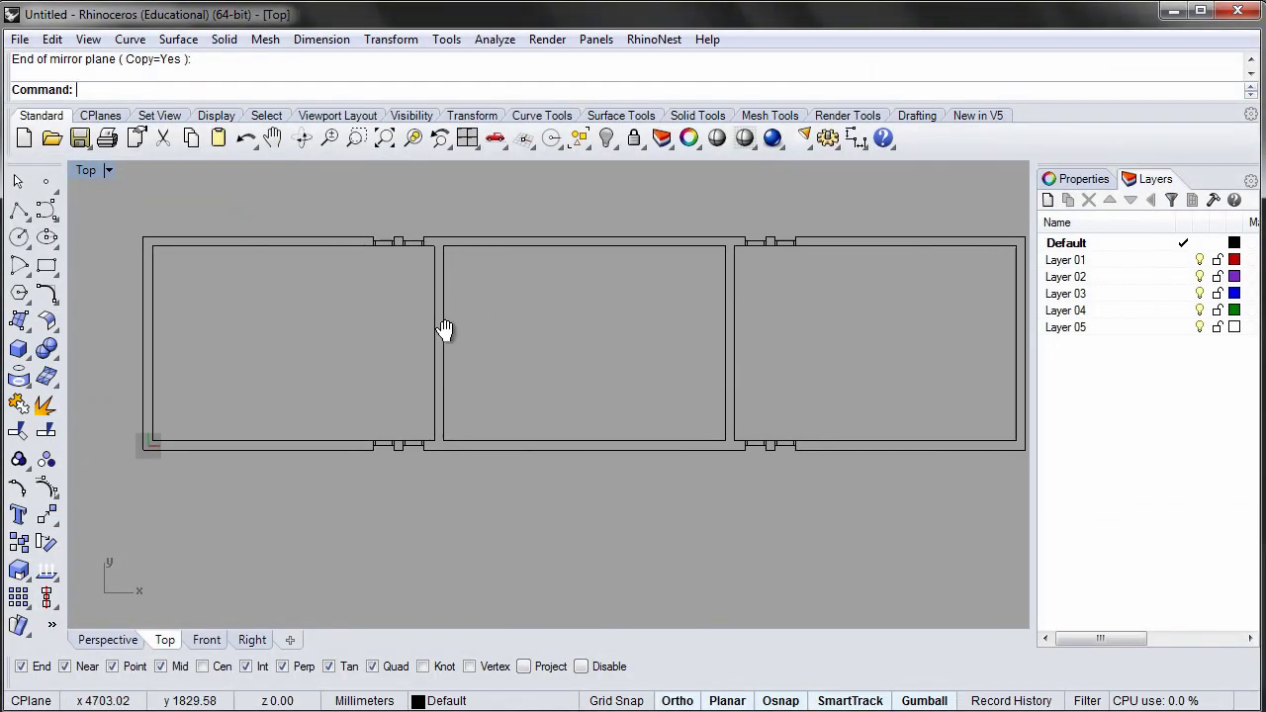
scroll(486, 332, up, 1)
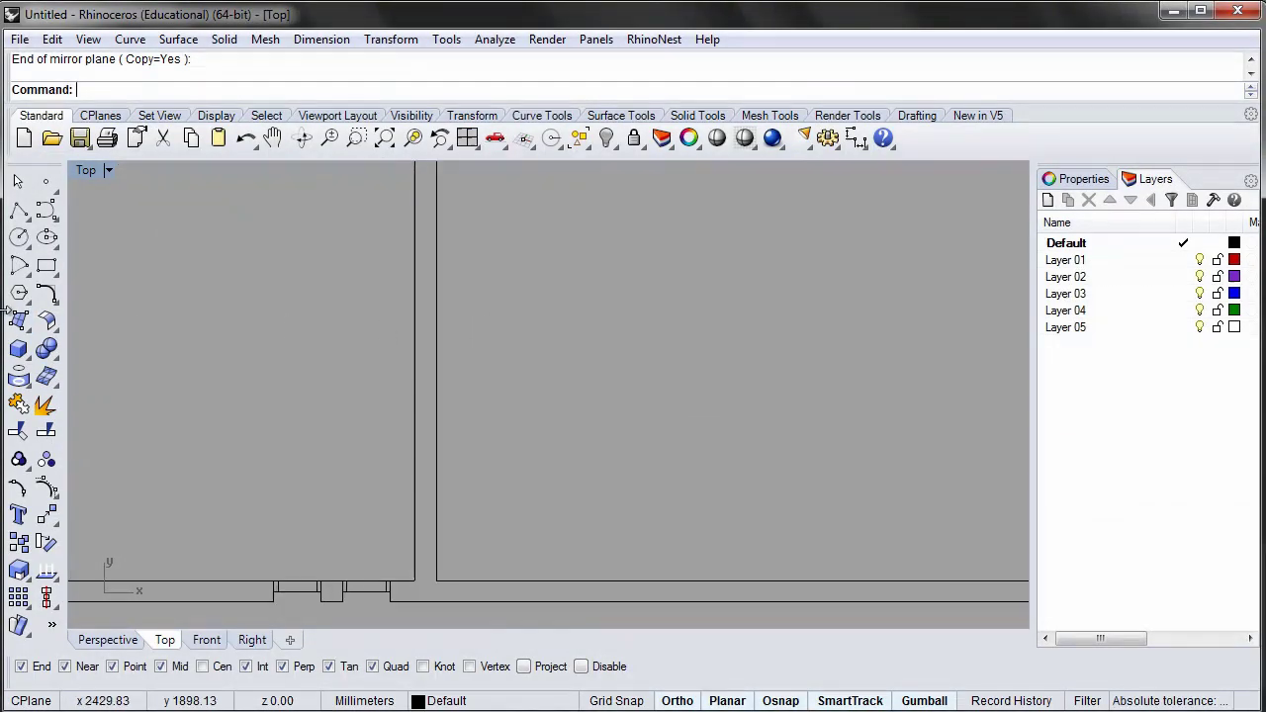
click(46, 266)
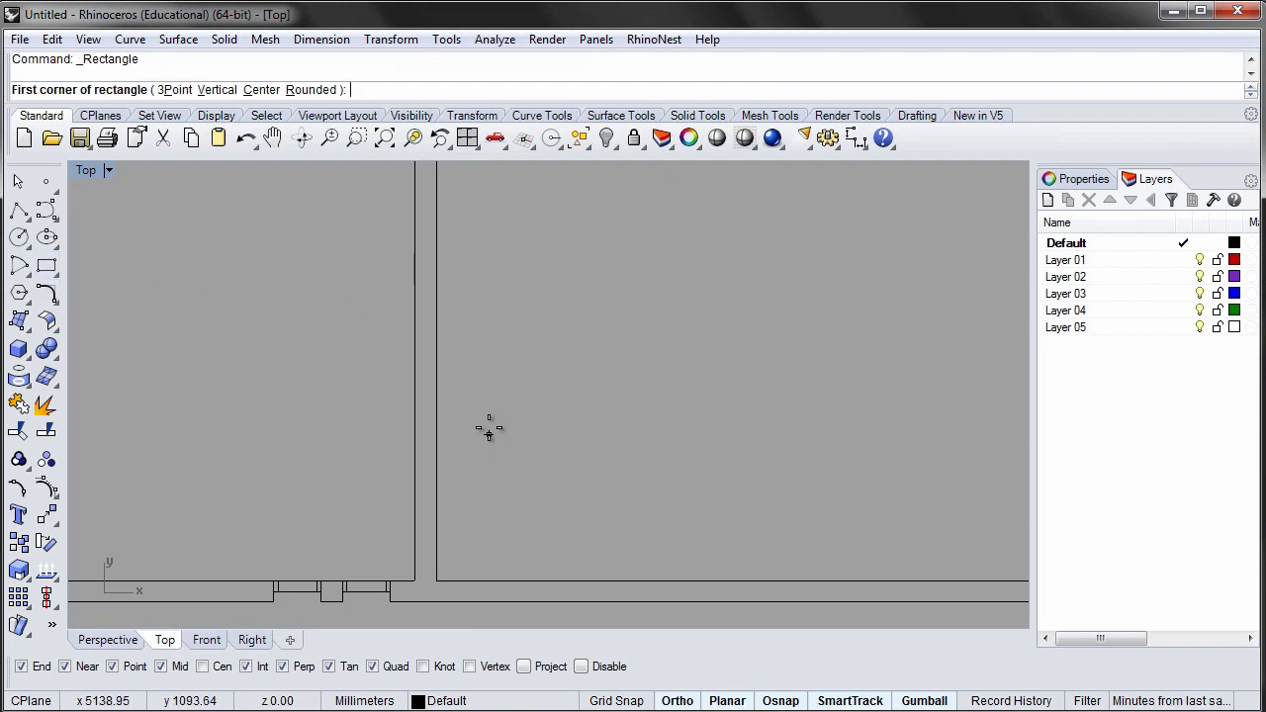
click(436, 580)
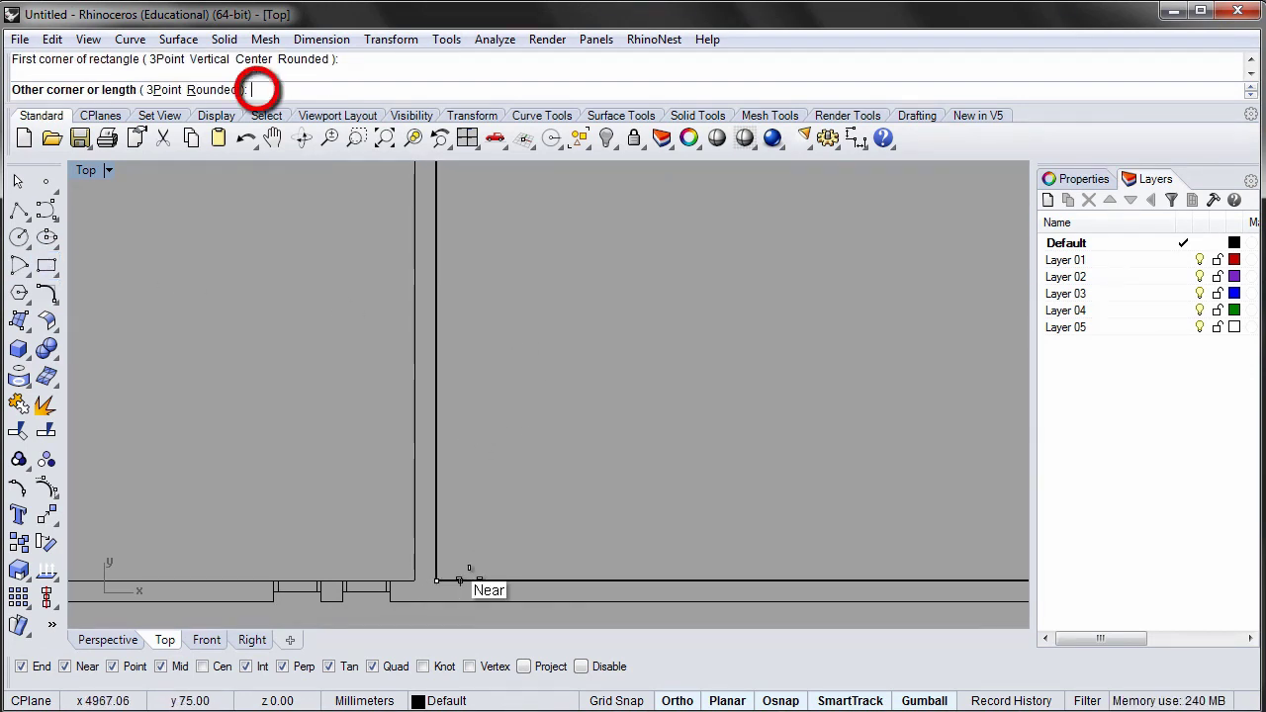
text(75)
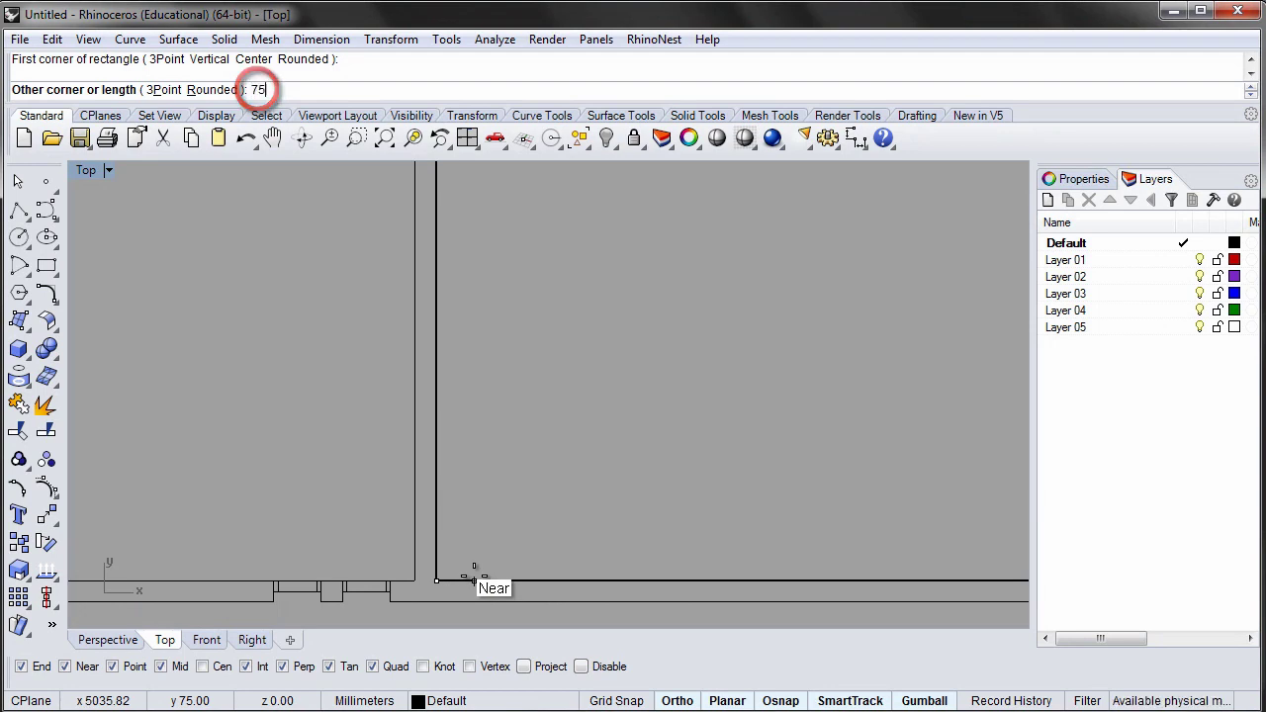
key(Return)
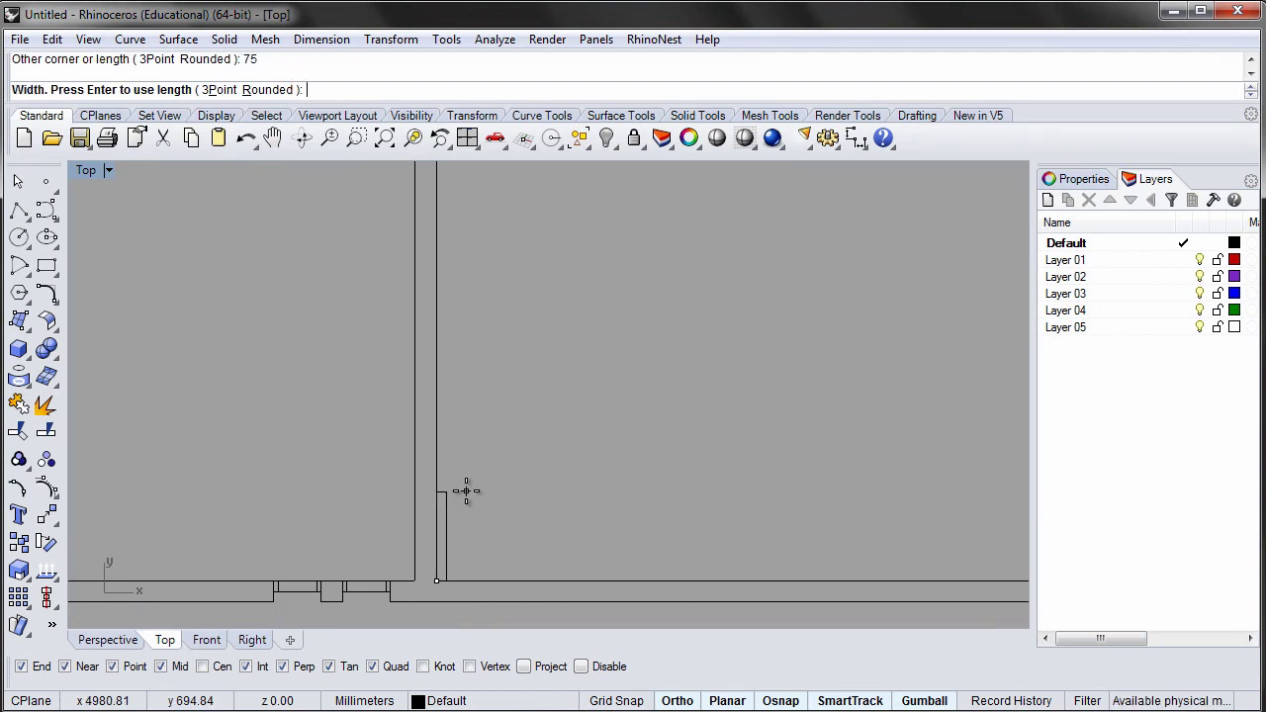
text(750)
key(Return)
click(448, 487)
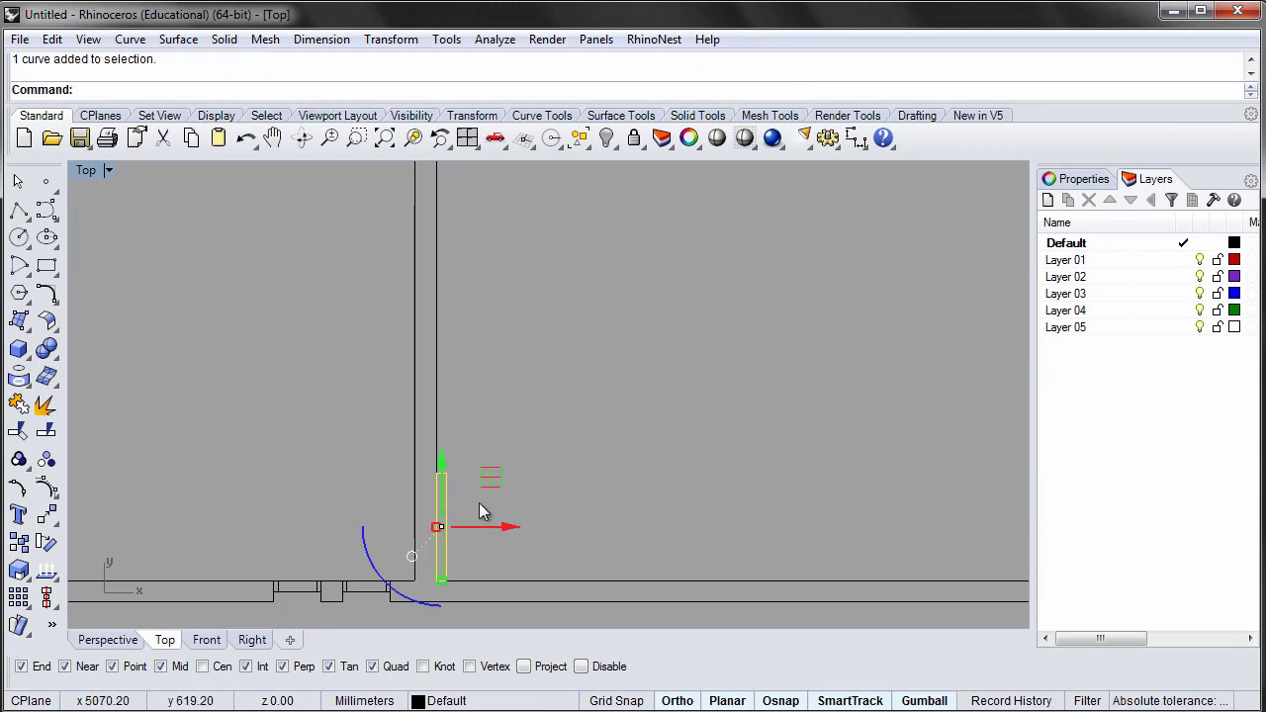
key(Escape)
Step: Add a 30 mm frame piece across the bottom end of the thin rectangle
scroll(455, 570, up, 5)
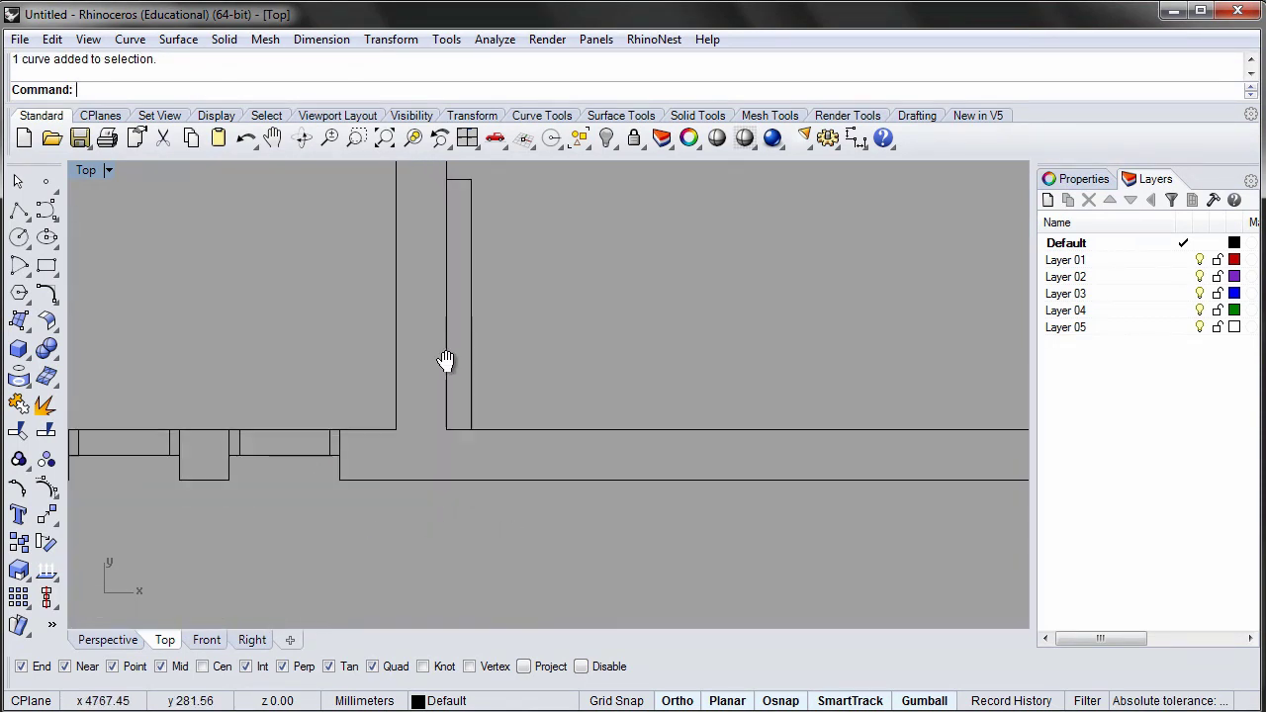
click(47, 266)
click(133, 273)
click(447, 461)
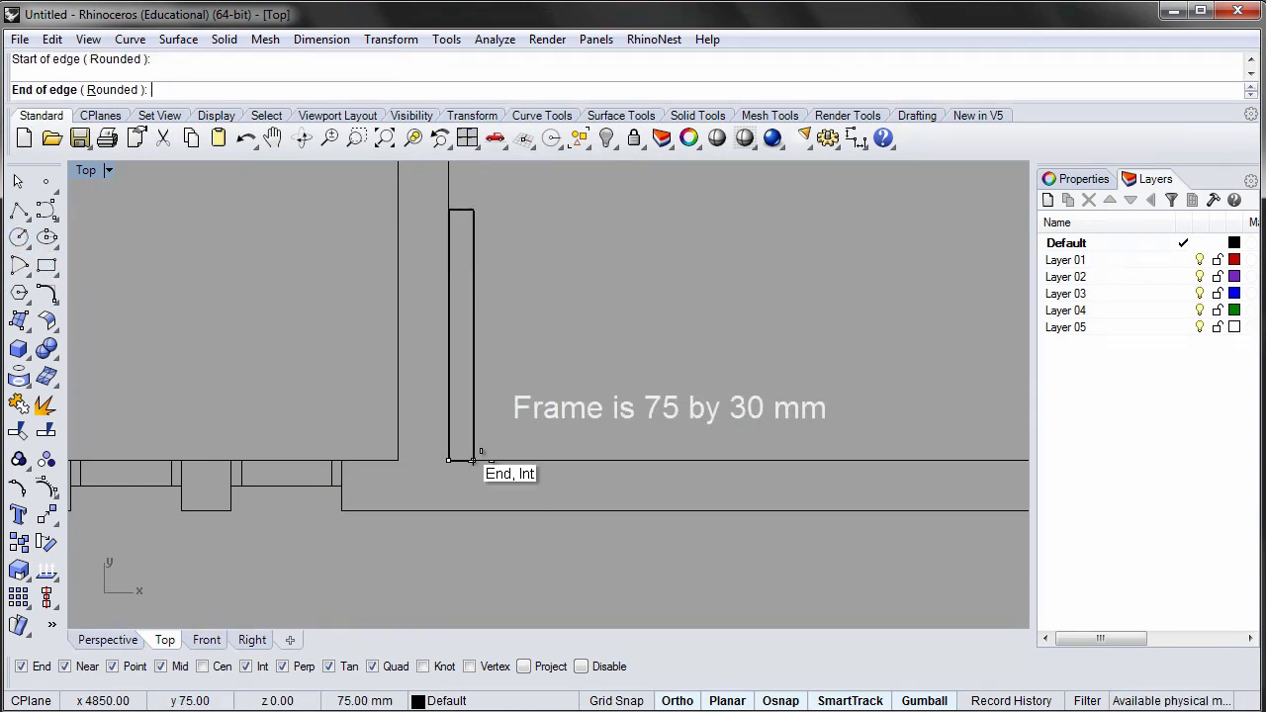
click(474, 457)
text(30)
key(Return)
click(474, 447)
Step: Copy the frame piece to the top end of the rectangle
click(470, 455)
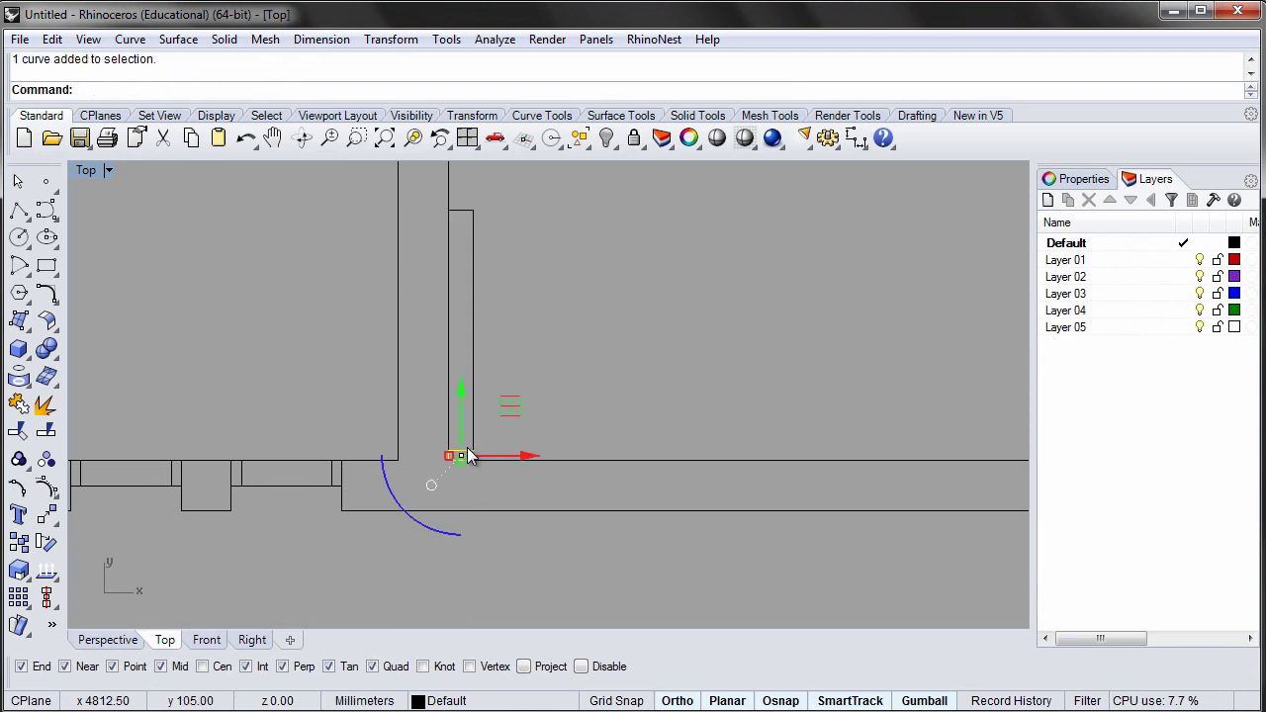
key(Return)
click(448, 459)
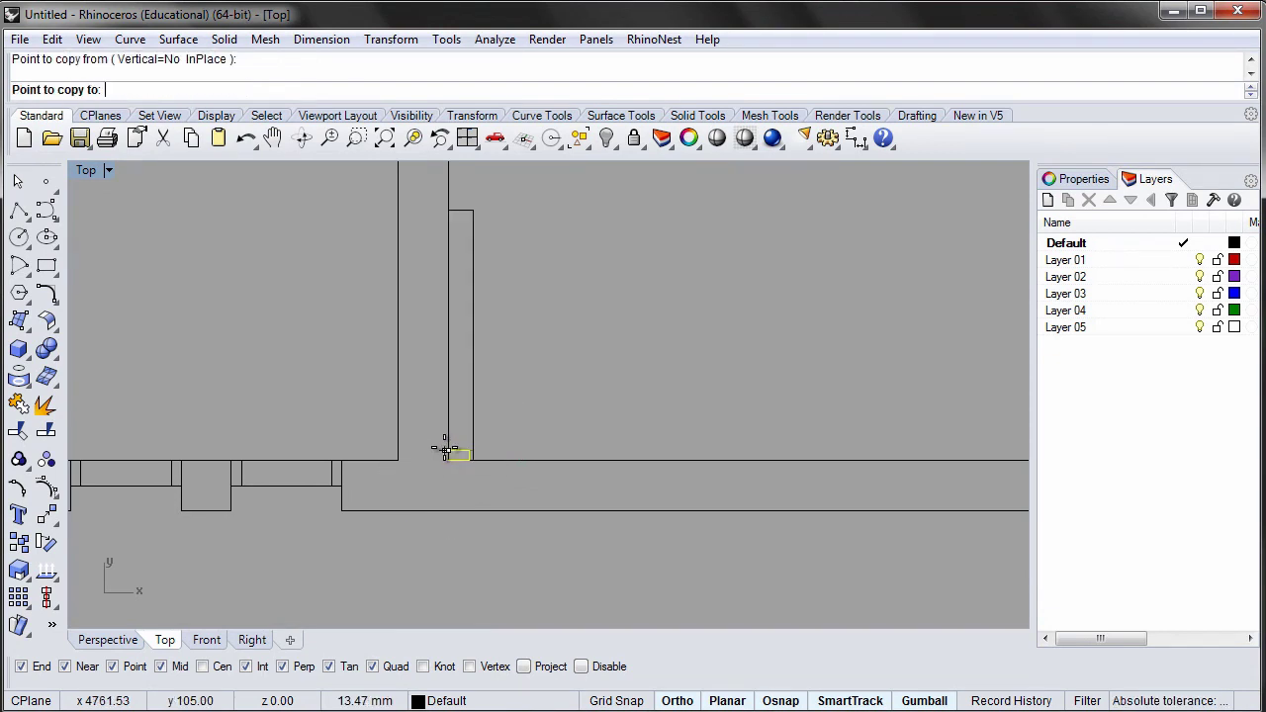
click(448, 220)
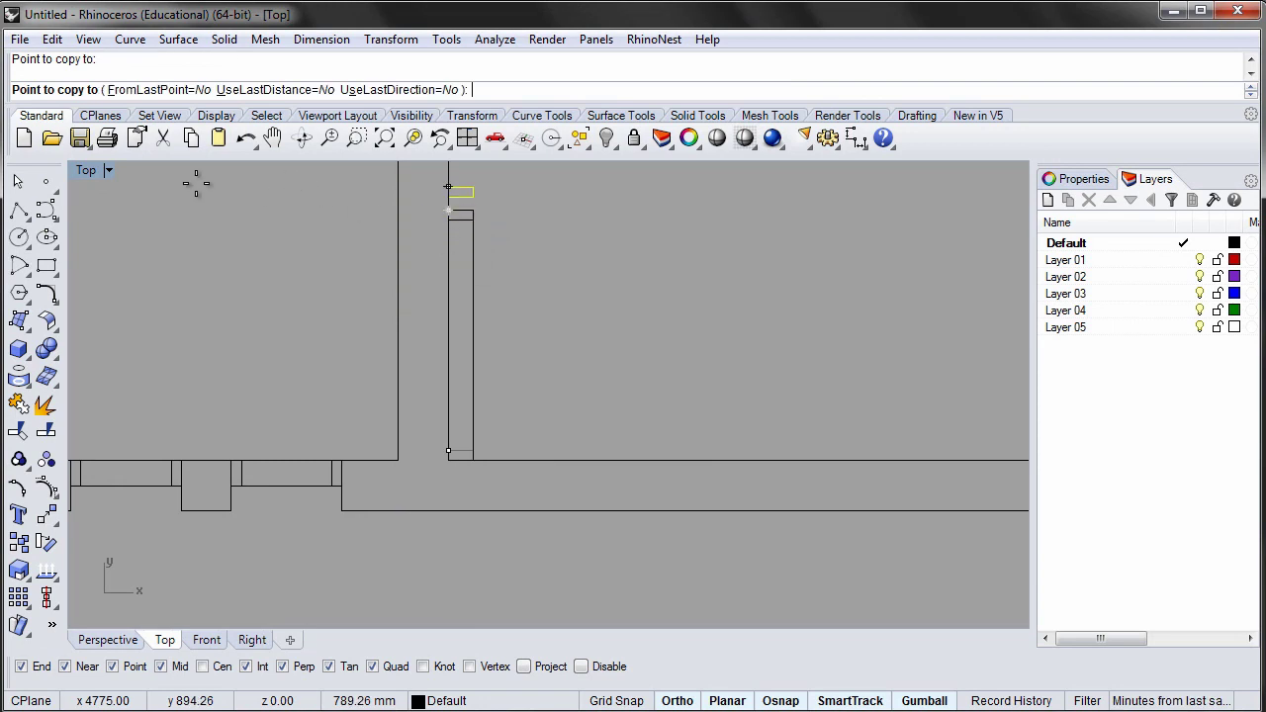
key(Return)
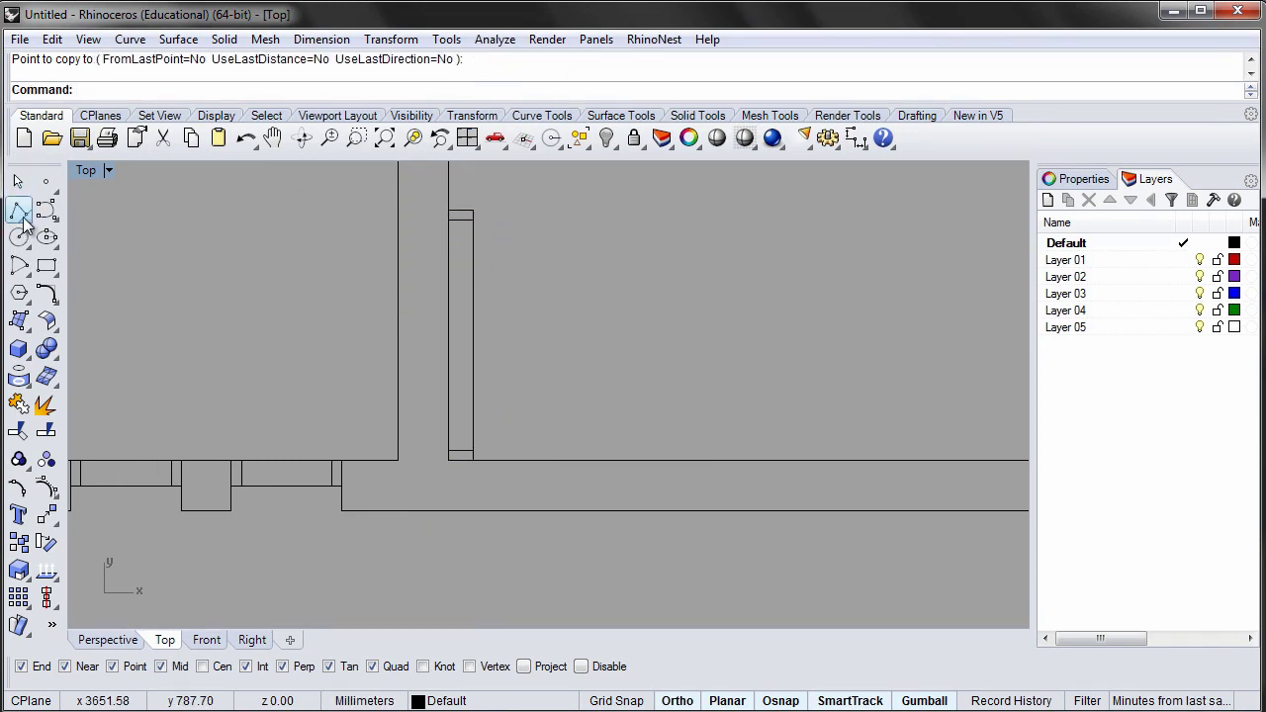
Step: Draw a line along the jamb between the rectangle's lower and upper corners
click(20, 213)
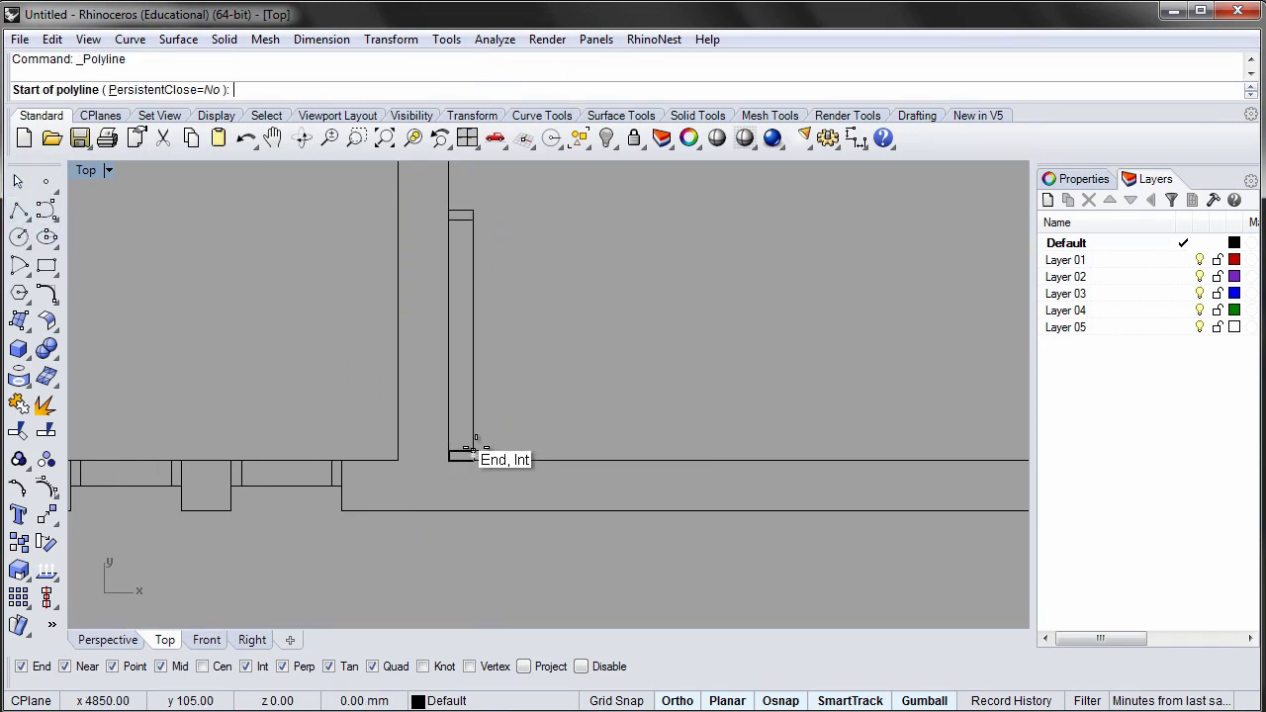
click(475, 438)
click(465, 215)
key(Return)
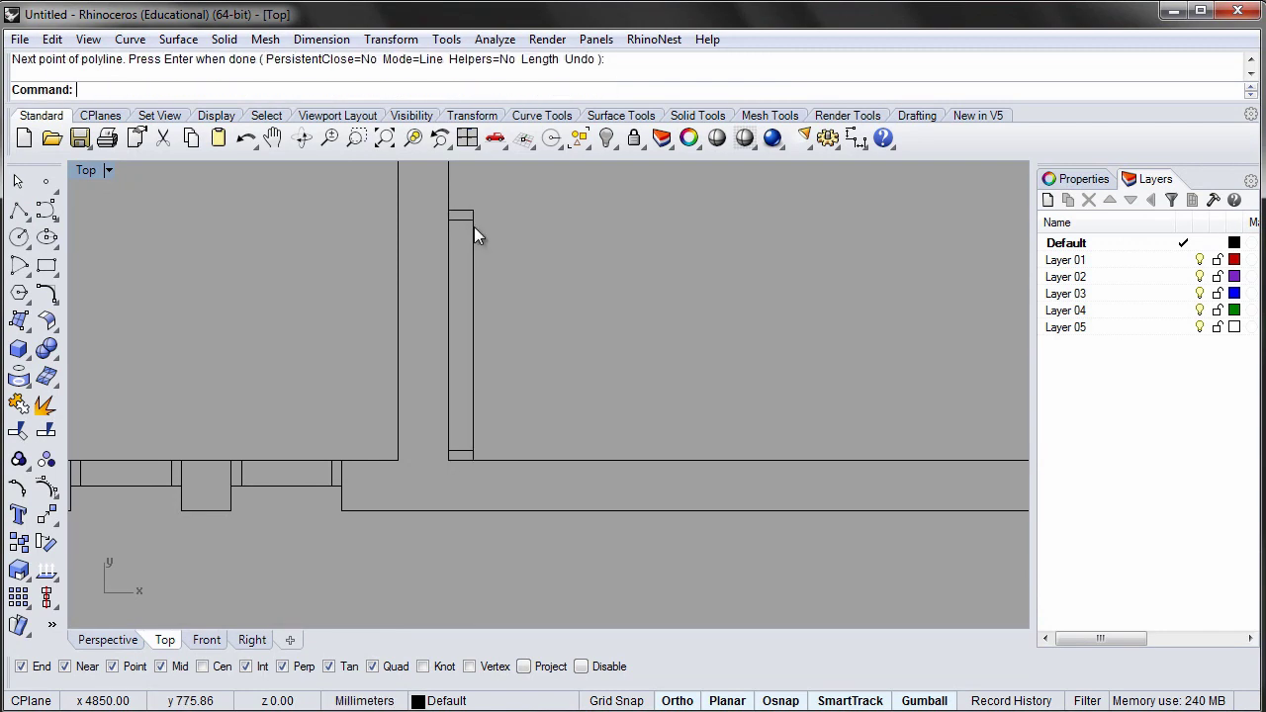
click(474, 227)
click(524, 294)
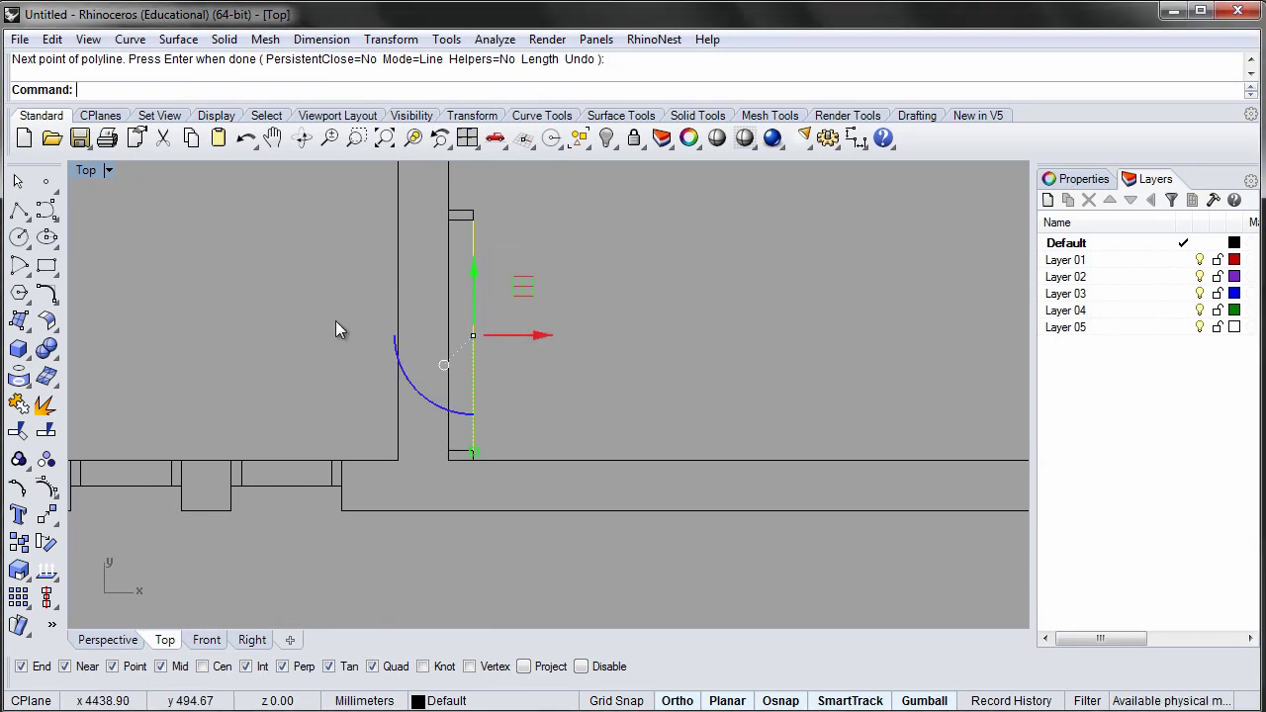
Step: Rotate the line 90° about its lower end so the door leaf lies horizontal
text(Rotate)
key(Return)
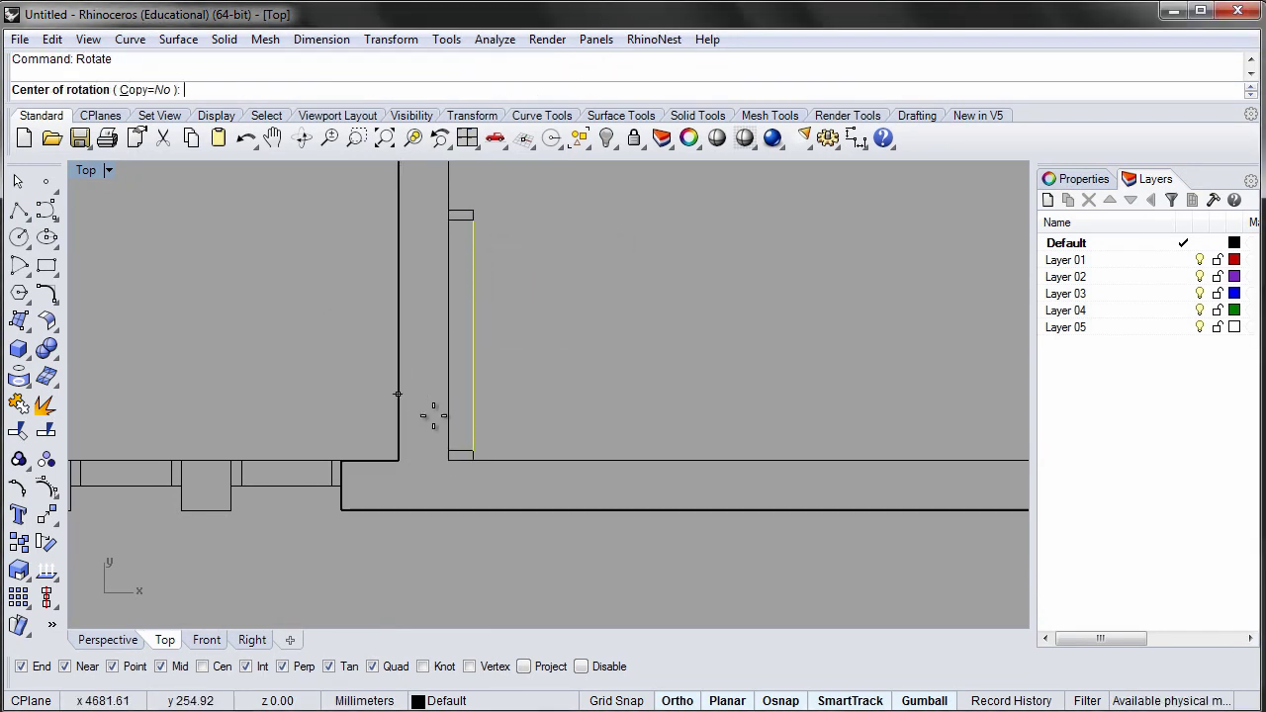
click(481, 447)
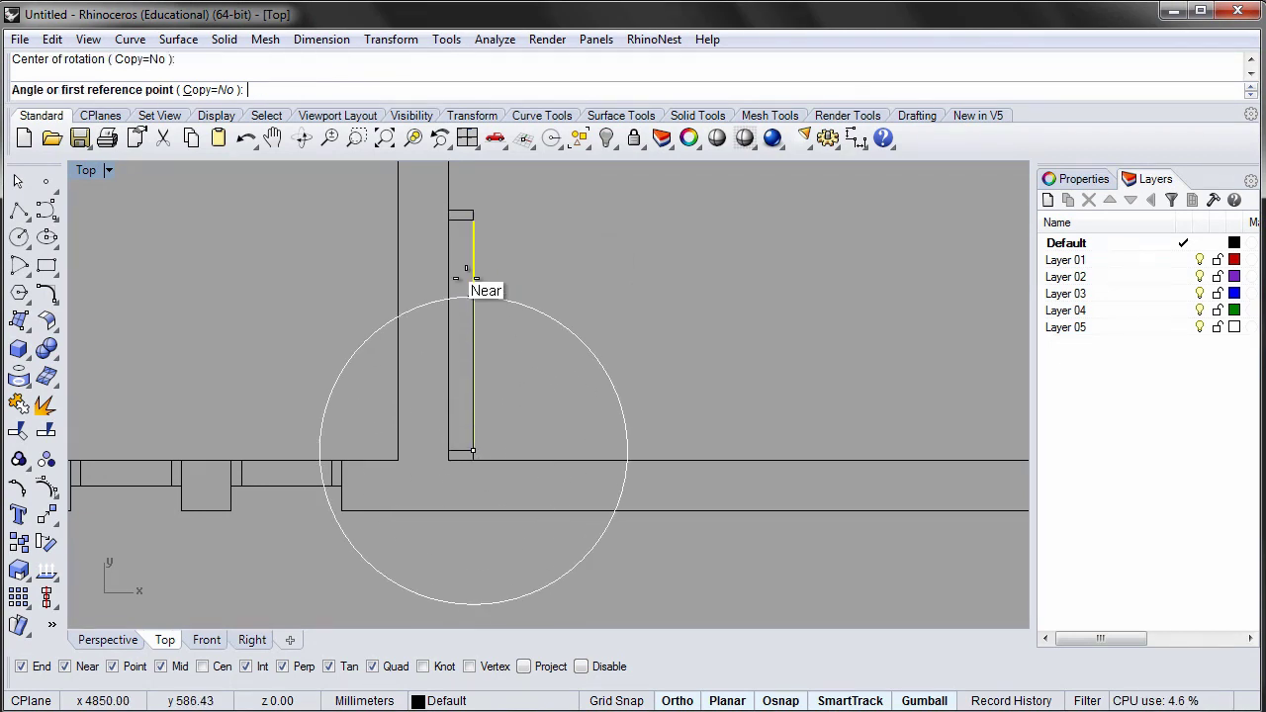
click(471, 221)
click(714, 433)
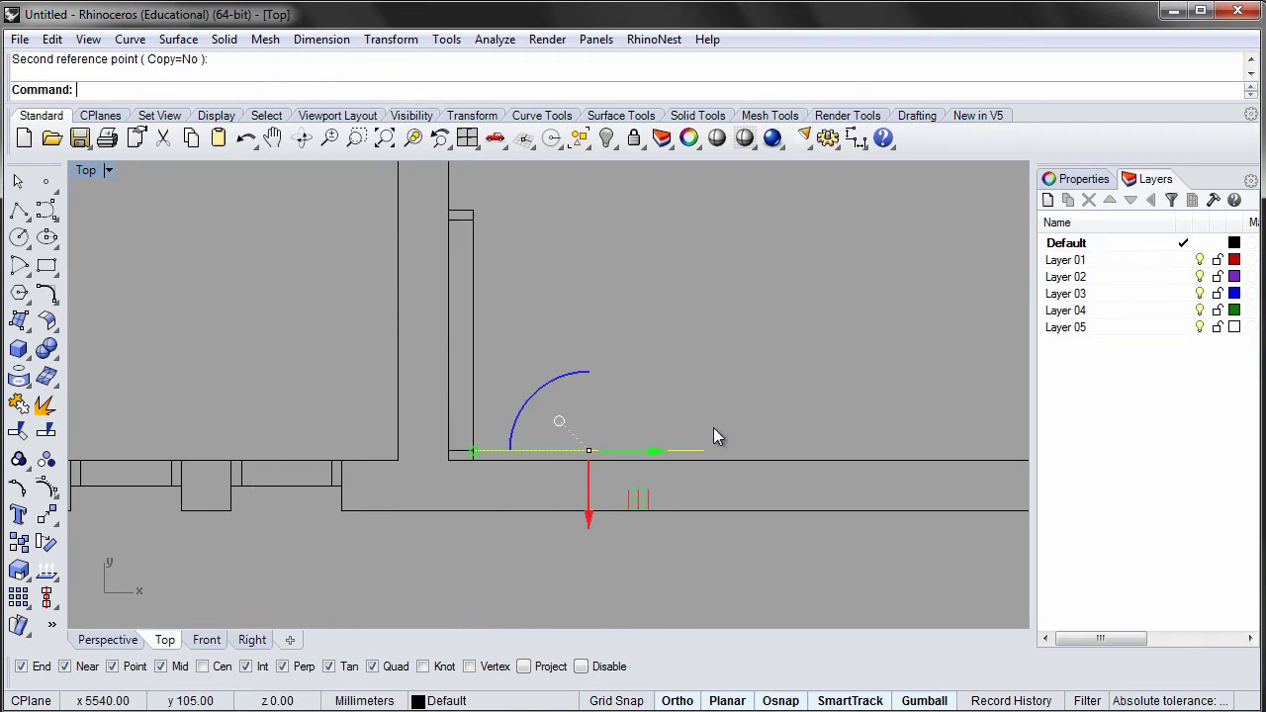
key(Escape)
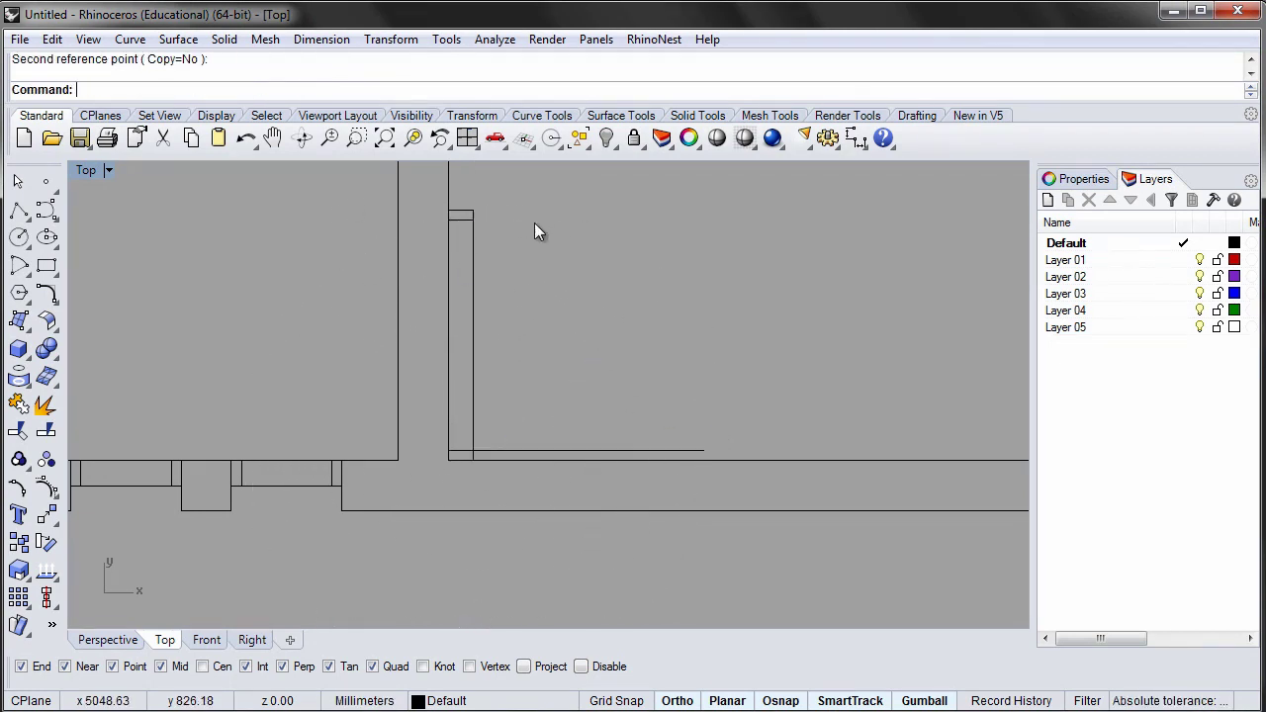
Step: Draw the quarter-circle swing arc from the leaf's end to the jamb, then select the tall rectangle
click(18, 265)
click(473, 451)
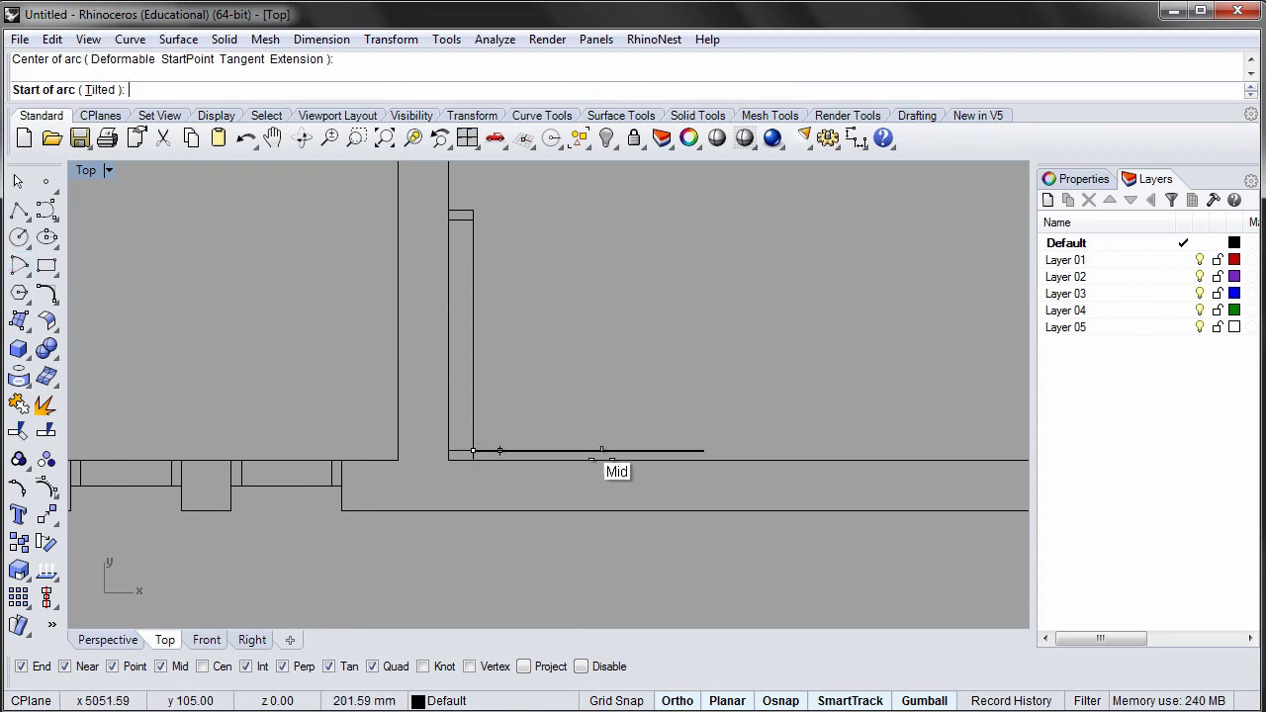
click(704, 451)
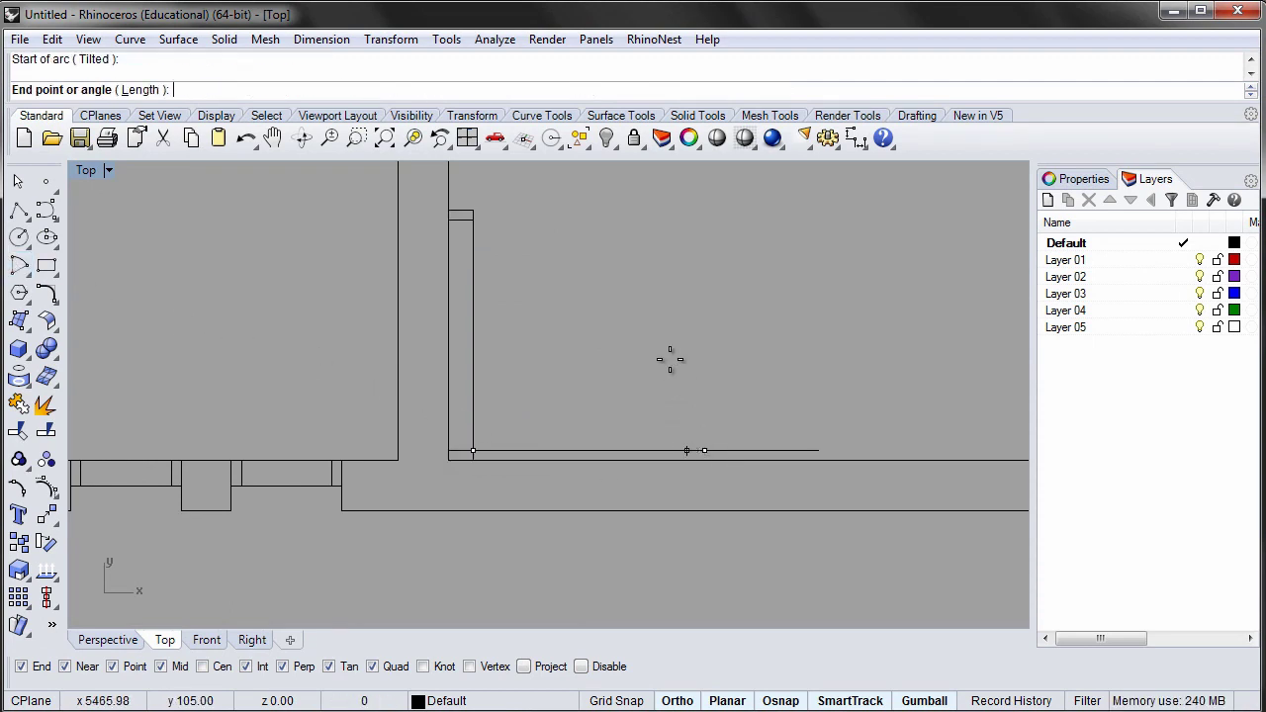
click(473, 236)
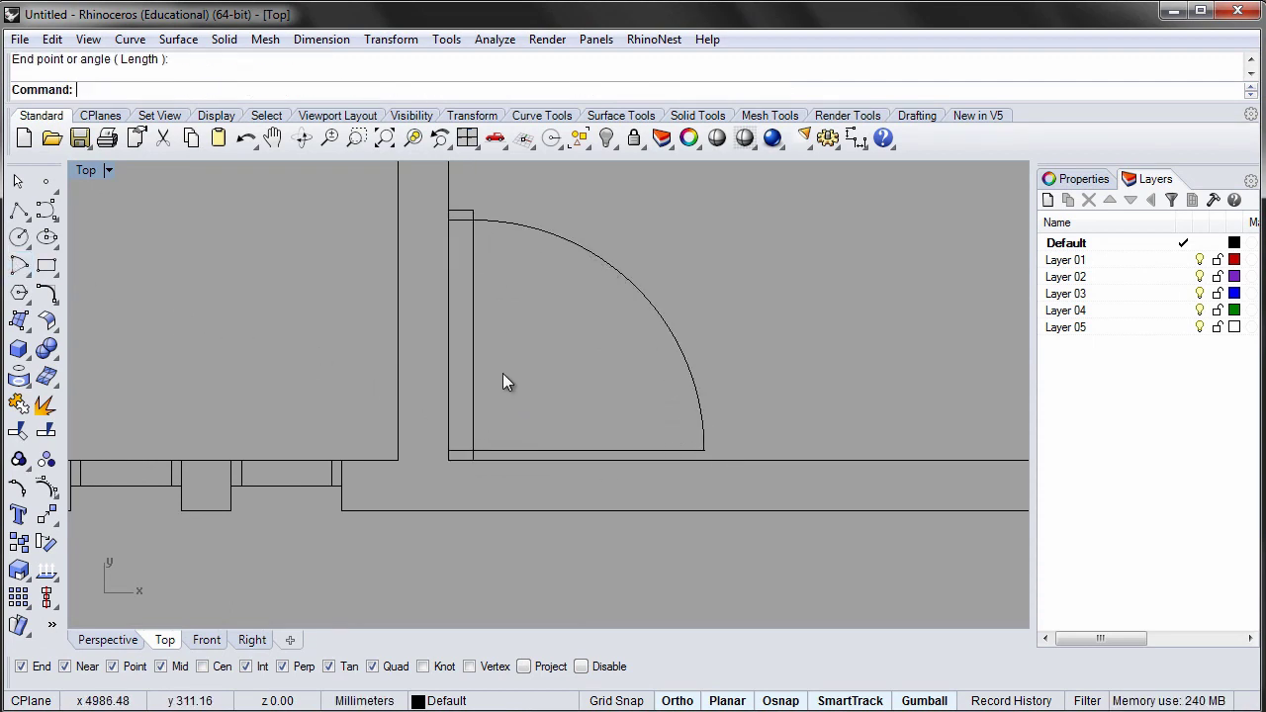
click(474, 319)
Step: Delete the tall rectangle and group the door arc, leaf and both jambs
key(Delete)
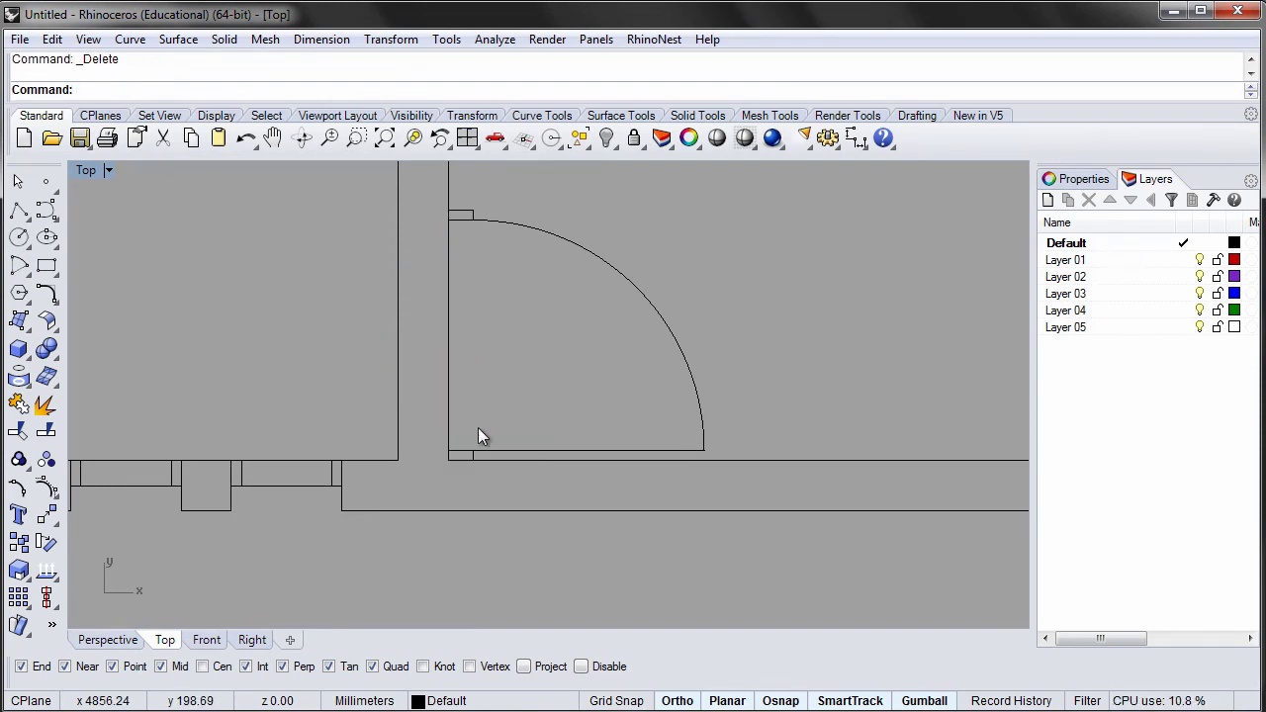
click(458, 455)
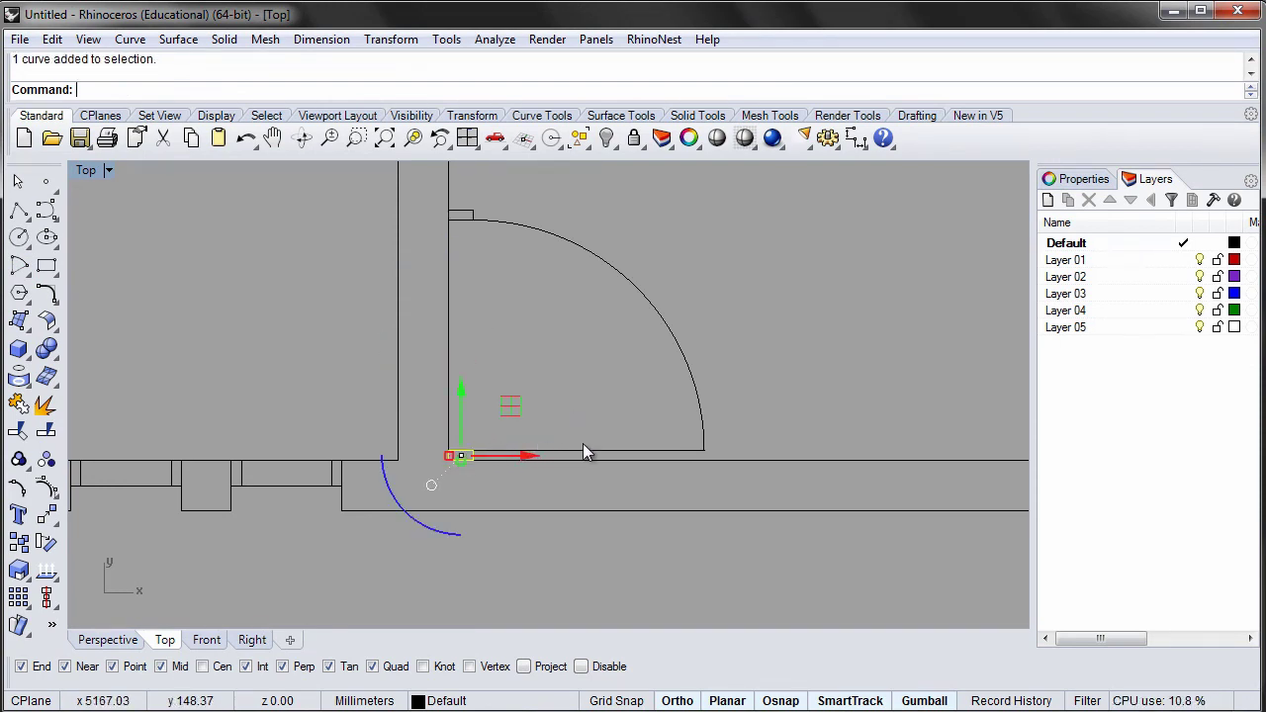
drag(584, 455, 571, 396)
drag(538, 239, 478, 214)
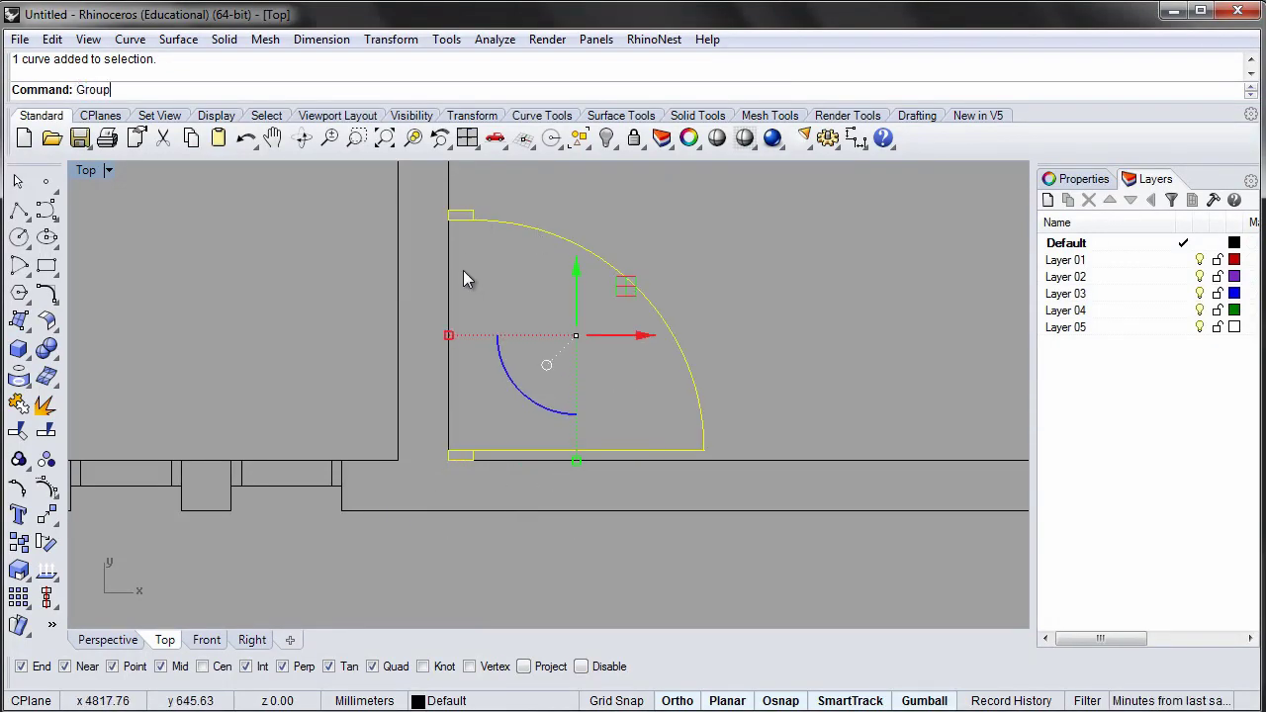
key(Return)
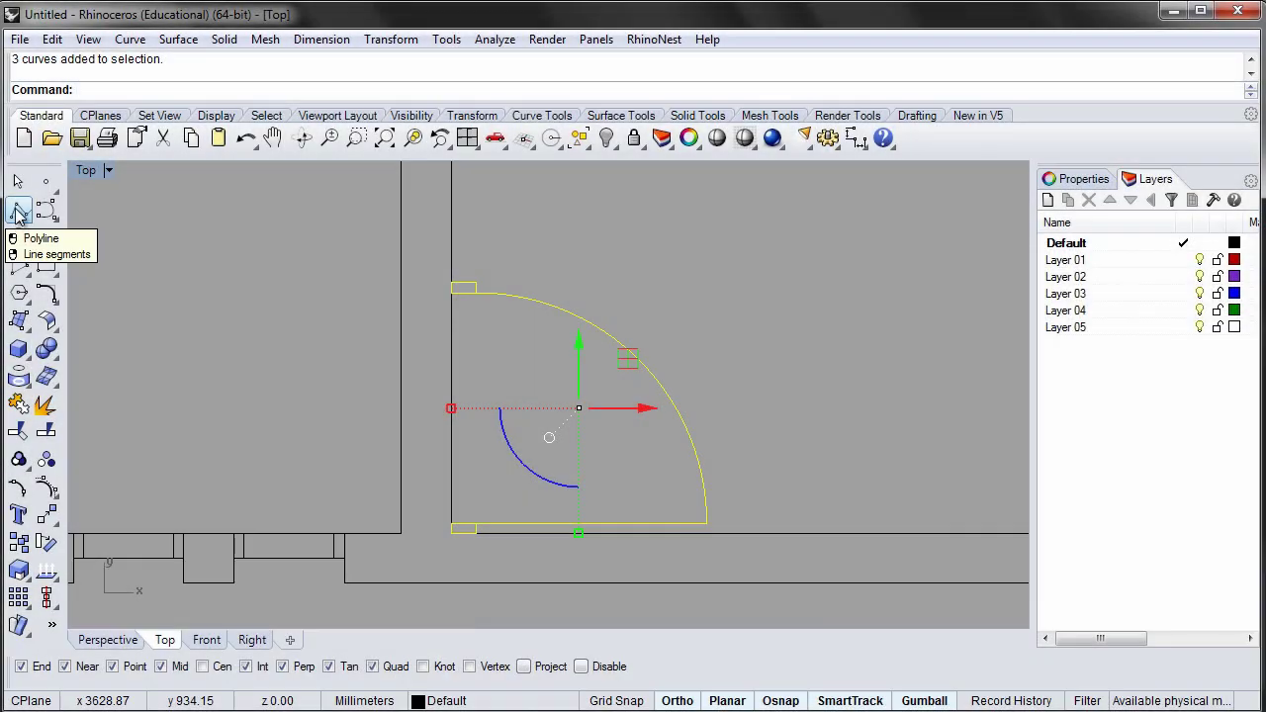
Step: Draw a helper line between the top and bottom jamb corners
click(18, 213)
click(476, 293)
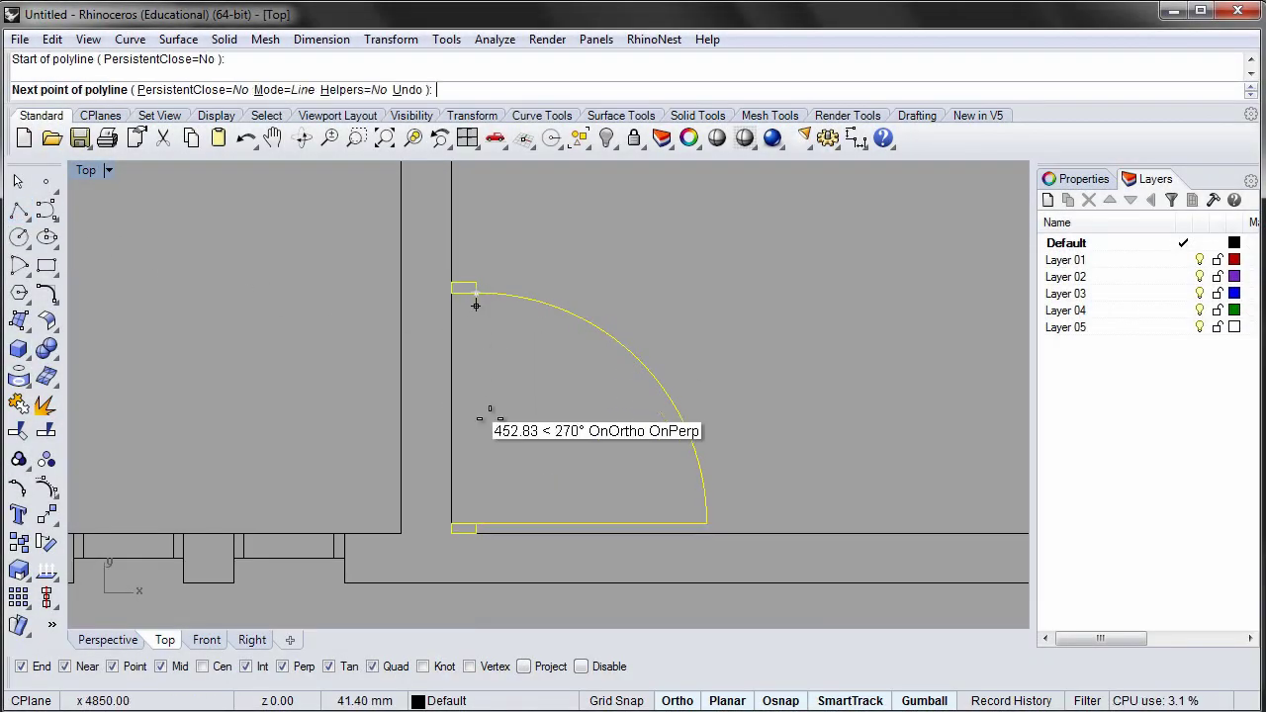
click(477, 525)
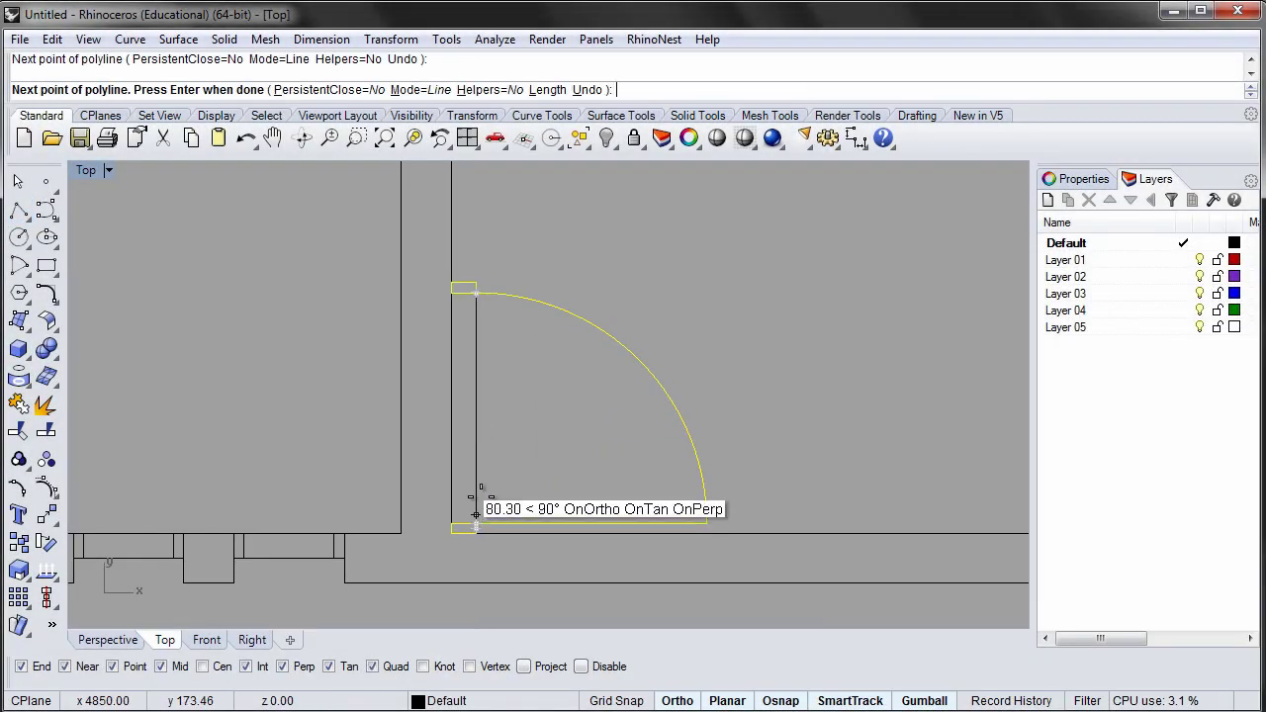
key(Return)
click(478, 463)
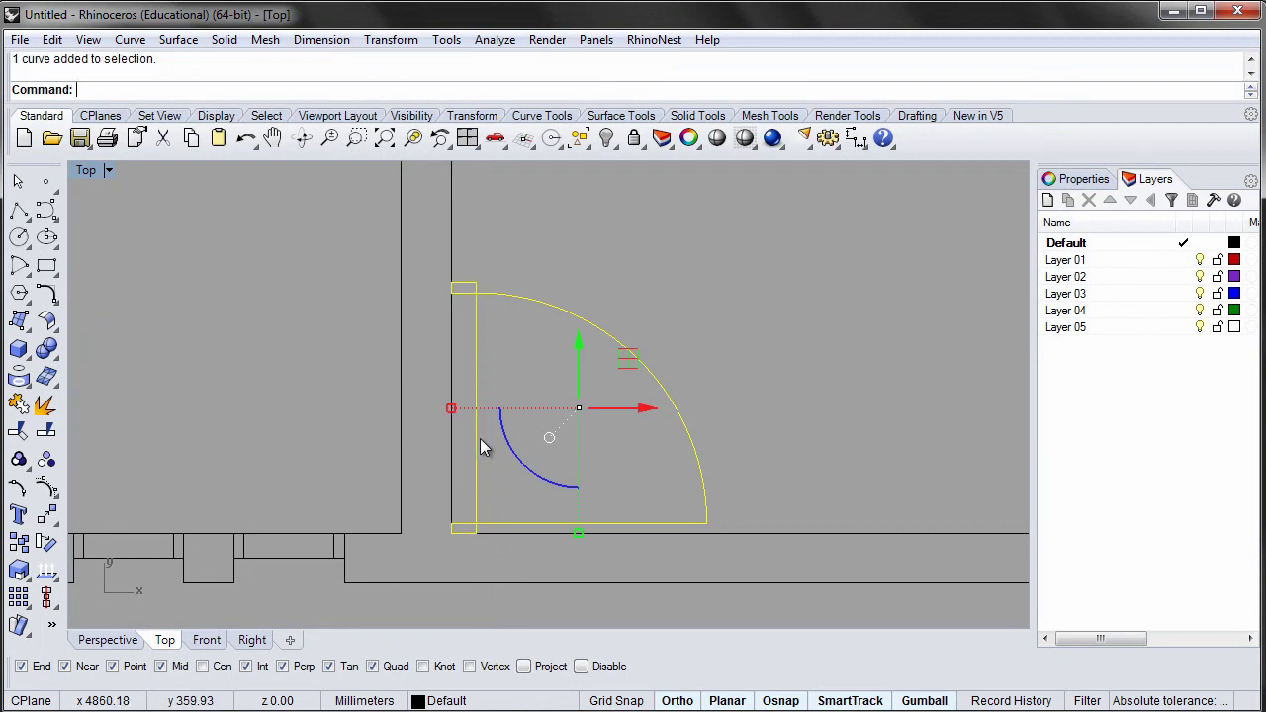
Step: Move the door to the wall's midpoint, then flush onto the wall face
key(m)
key(Return)
click(479, 408)
scroll(480, 415, down, 12)
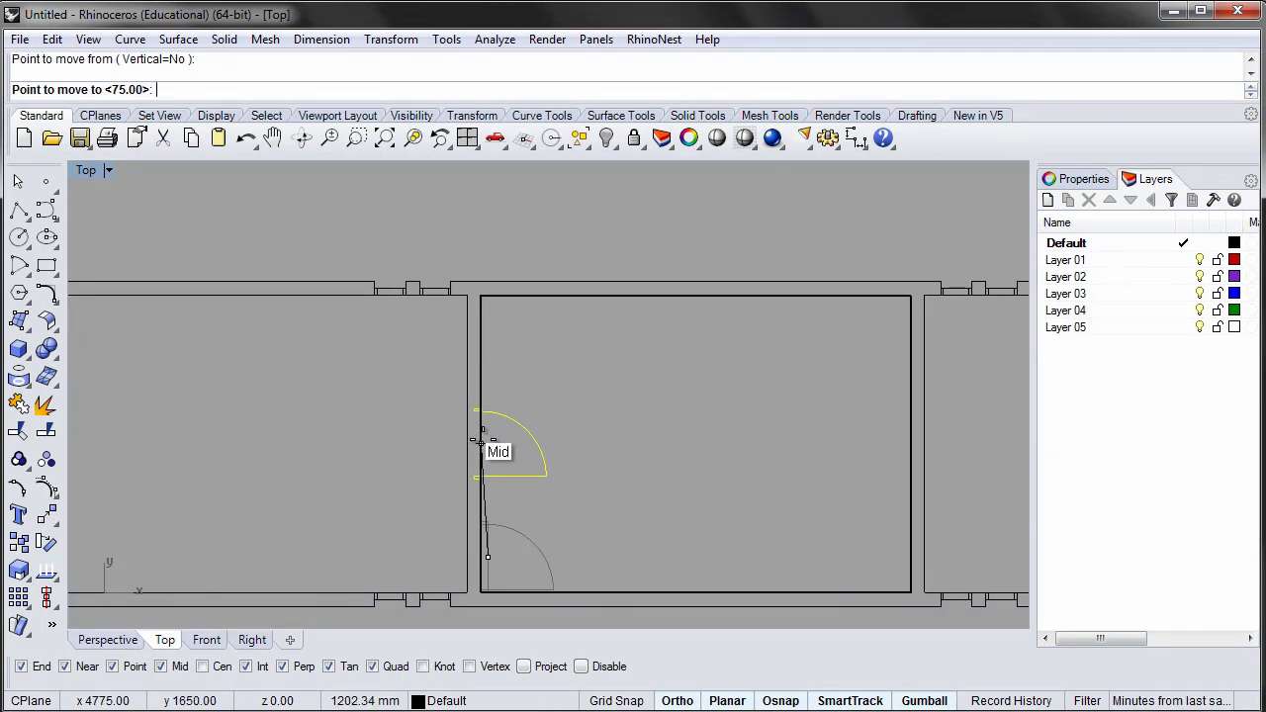
click(480, 440)
scroll(475, 426, up, 10)
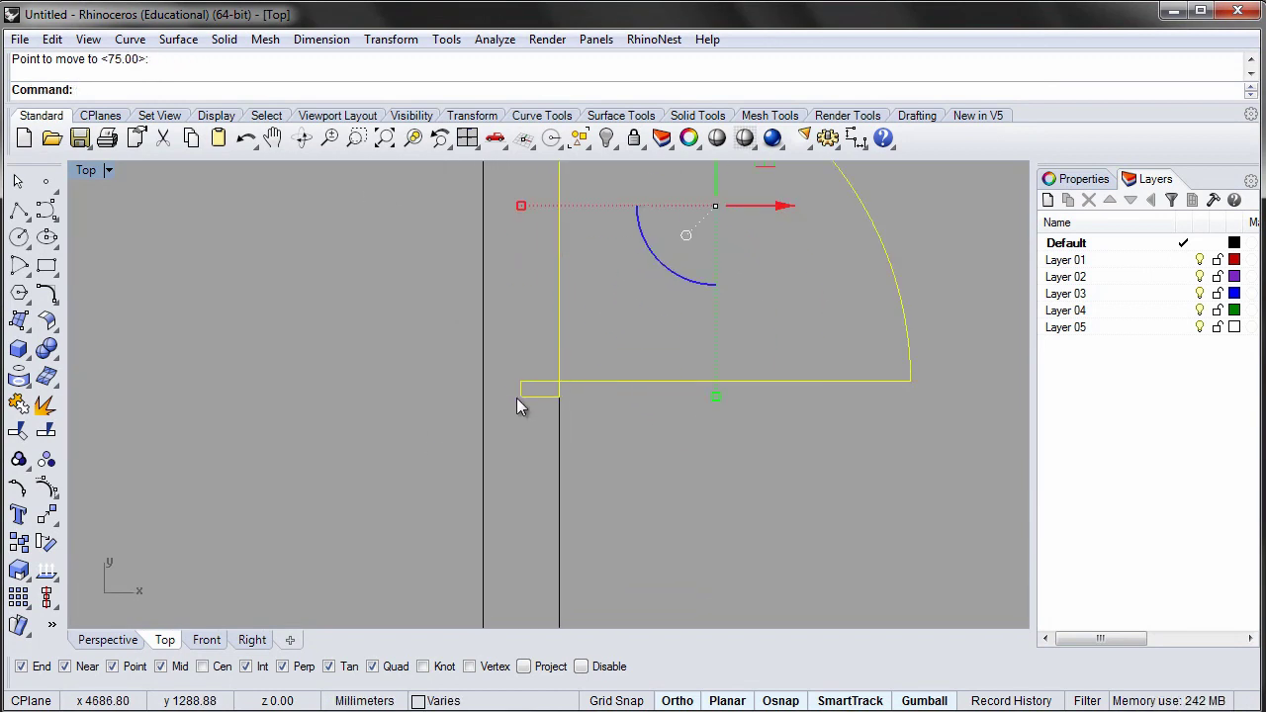
key(Return)
click(521, 396)
click(483, 395)
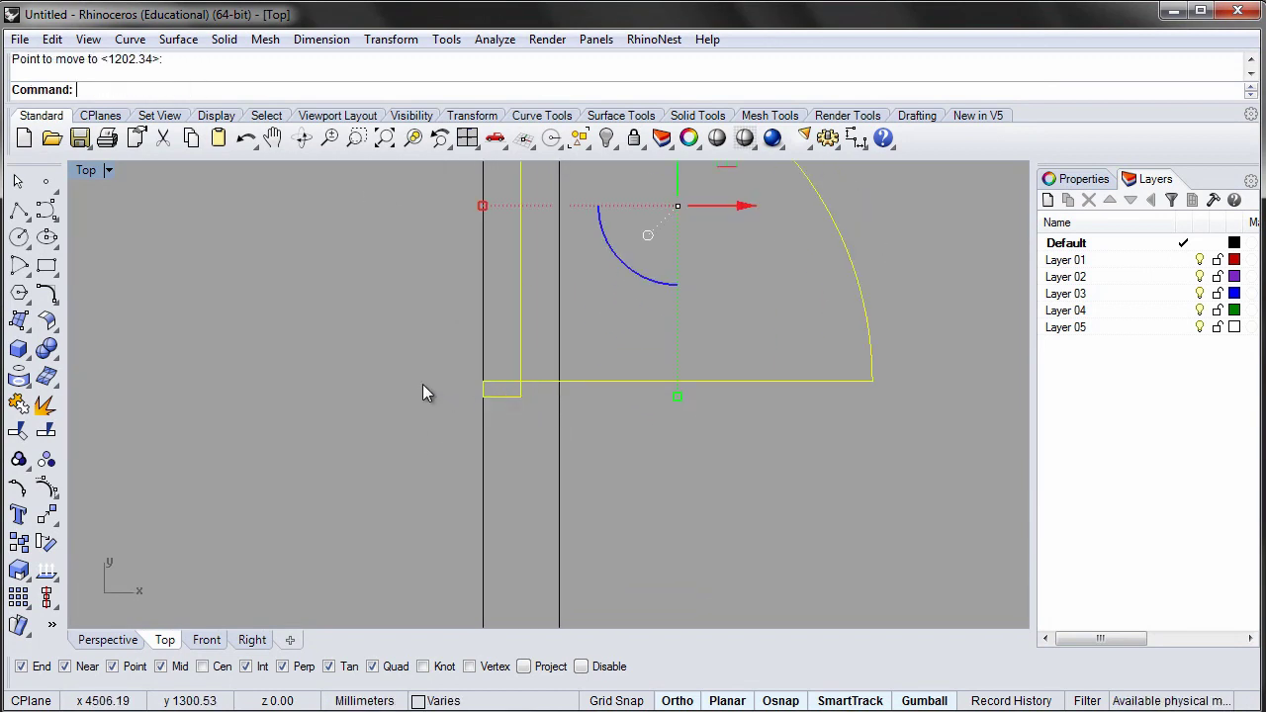
Step: Delete the helper line and bring the courtyard into view
click(423, 394)
click(521, 337)
key(Delete)
scroll(514, 326, down, 3)
right_drag(508, 319, 369, 364)
scroll(395, 436, down, 4)
Step: Mirror a copy of the door onto the opposite wall about the room's centreline
click(371, 384)
key(Return)
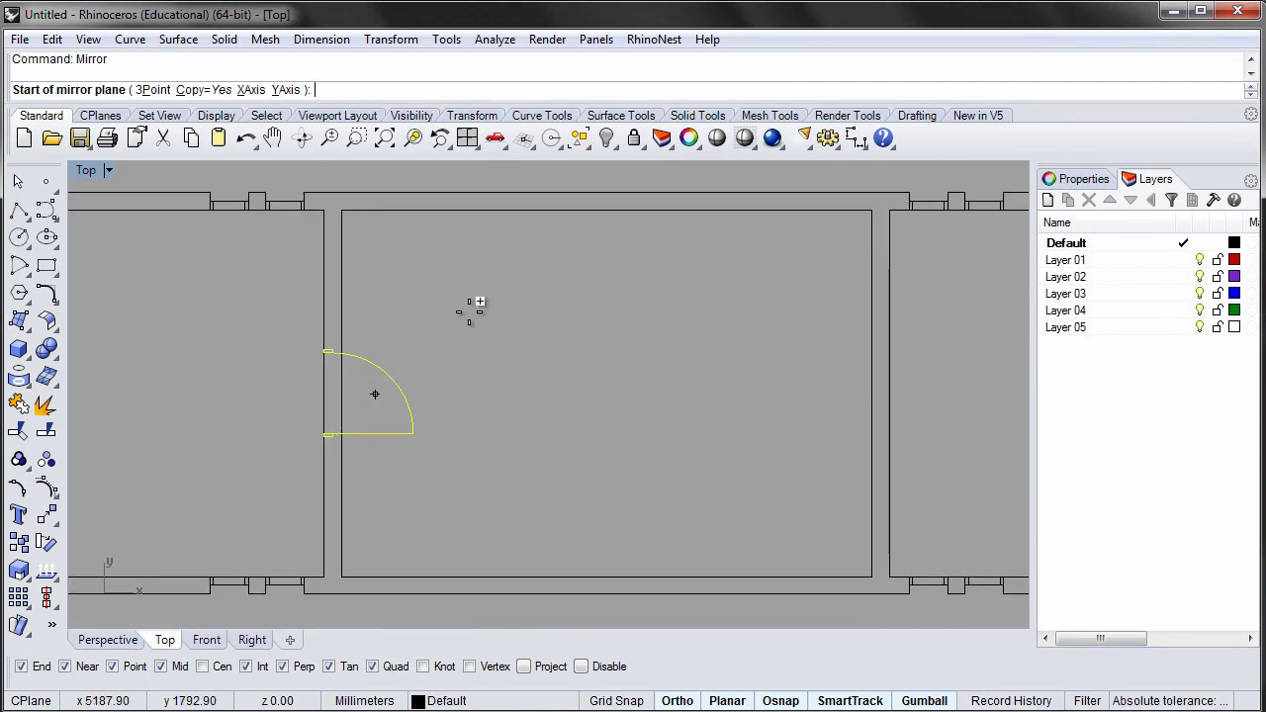
click(616, 211)
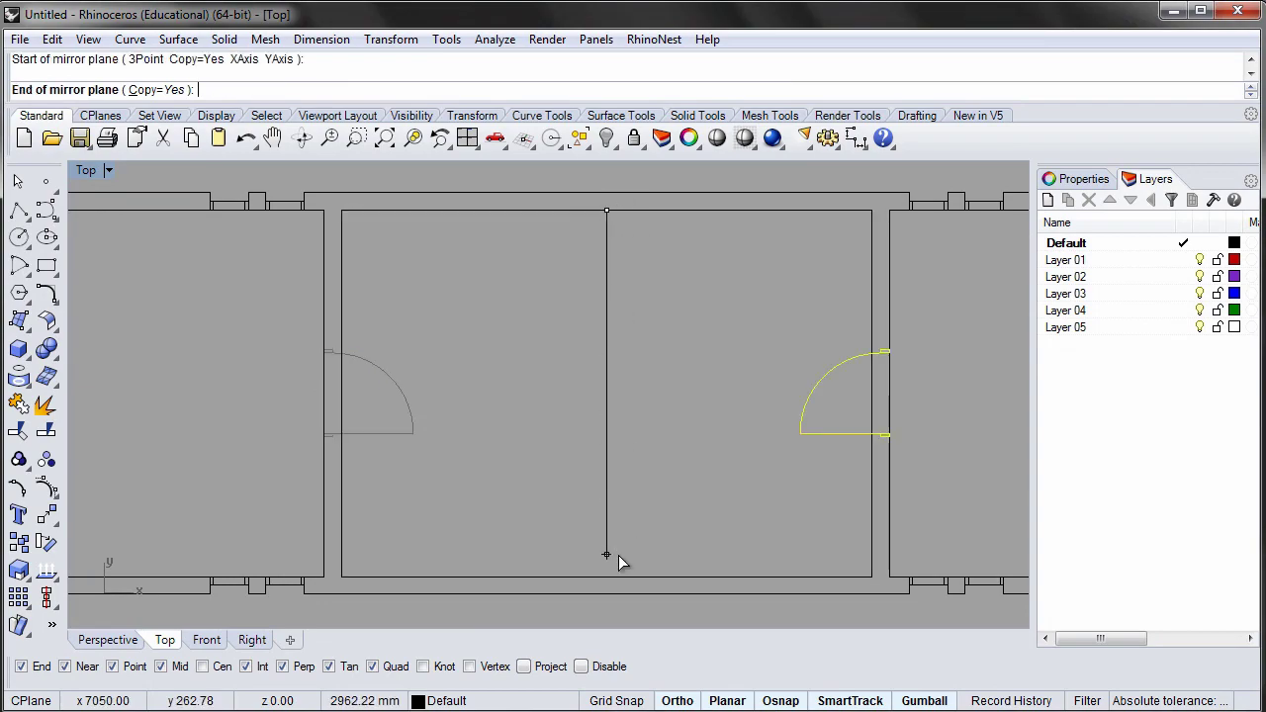
click(608, 556)
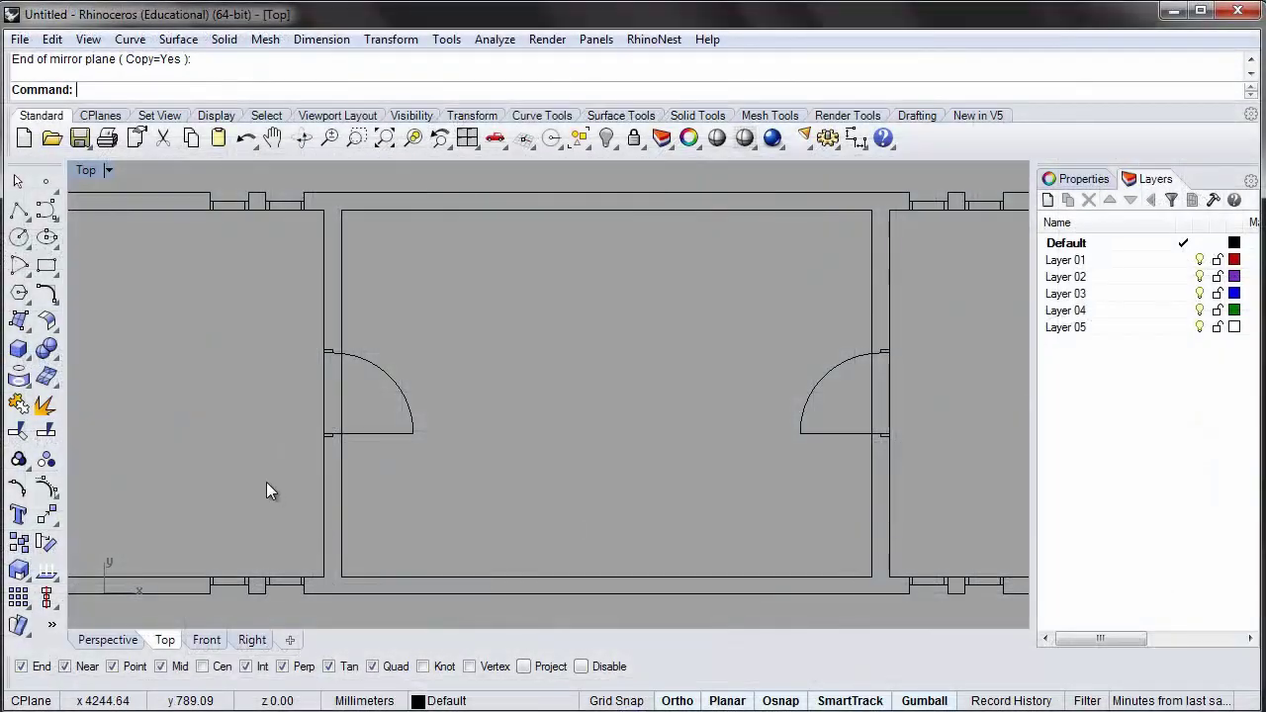
scroll(323, 431, up, 4)
Step: Draw short lines closing the wall ends at the left door opening's jambs
scroll(323, 431, up, 1)
click(18, 211)
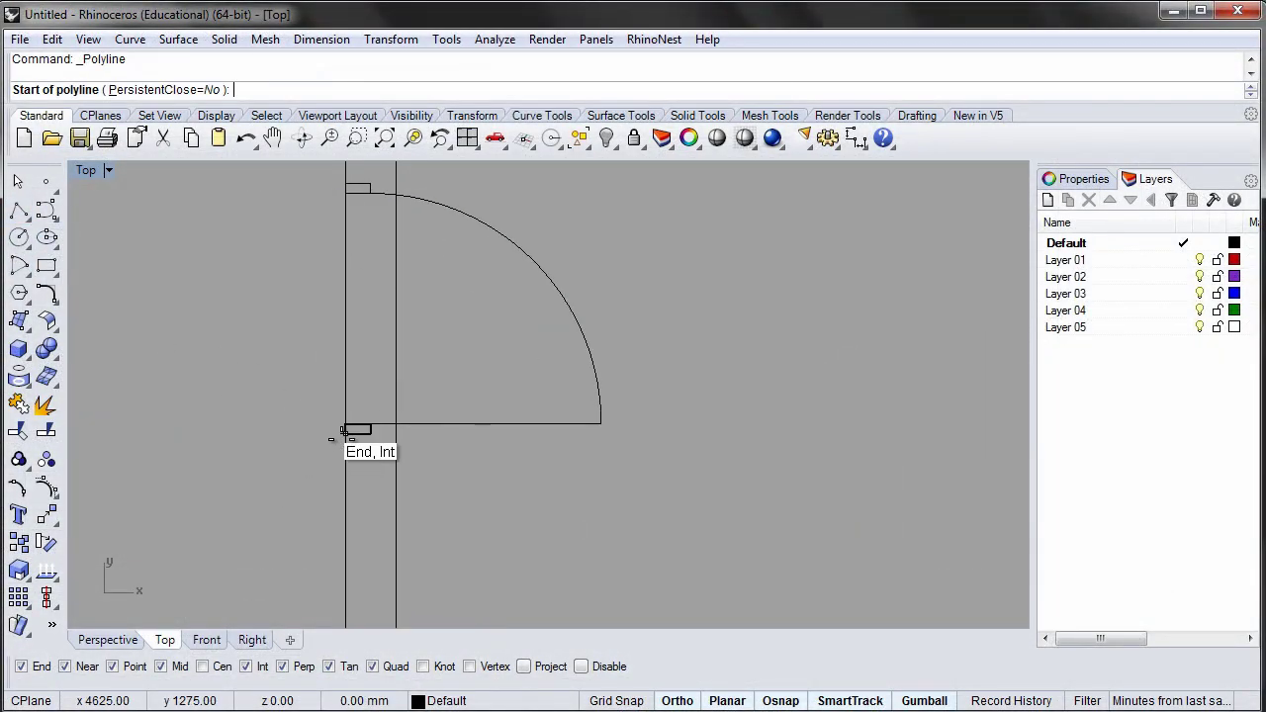
click(345, 434)
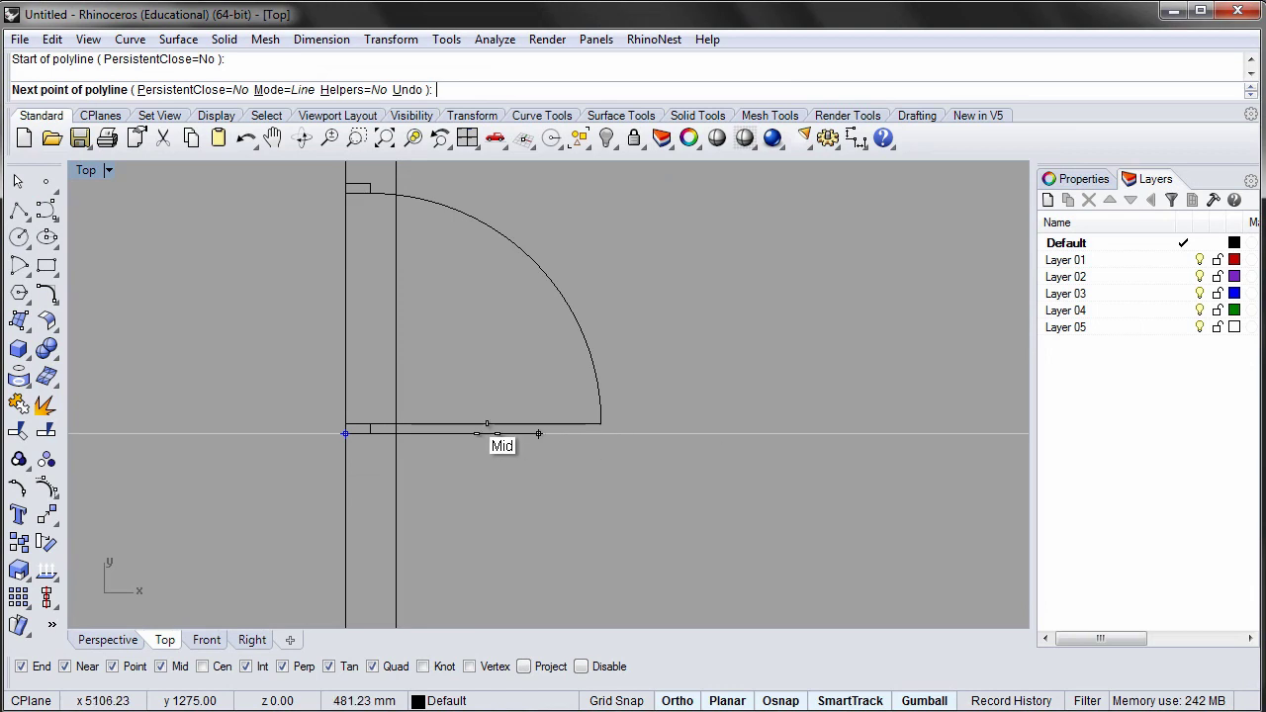
click(410, 432)
key(Return)
scroll(409, 432, down, 3)
right_drag(409, 292, 370, 364)
key(Return)
click(371, 322)
click(395, 321)
key(Return)
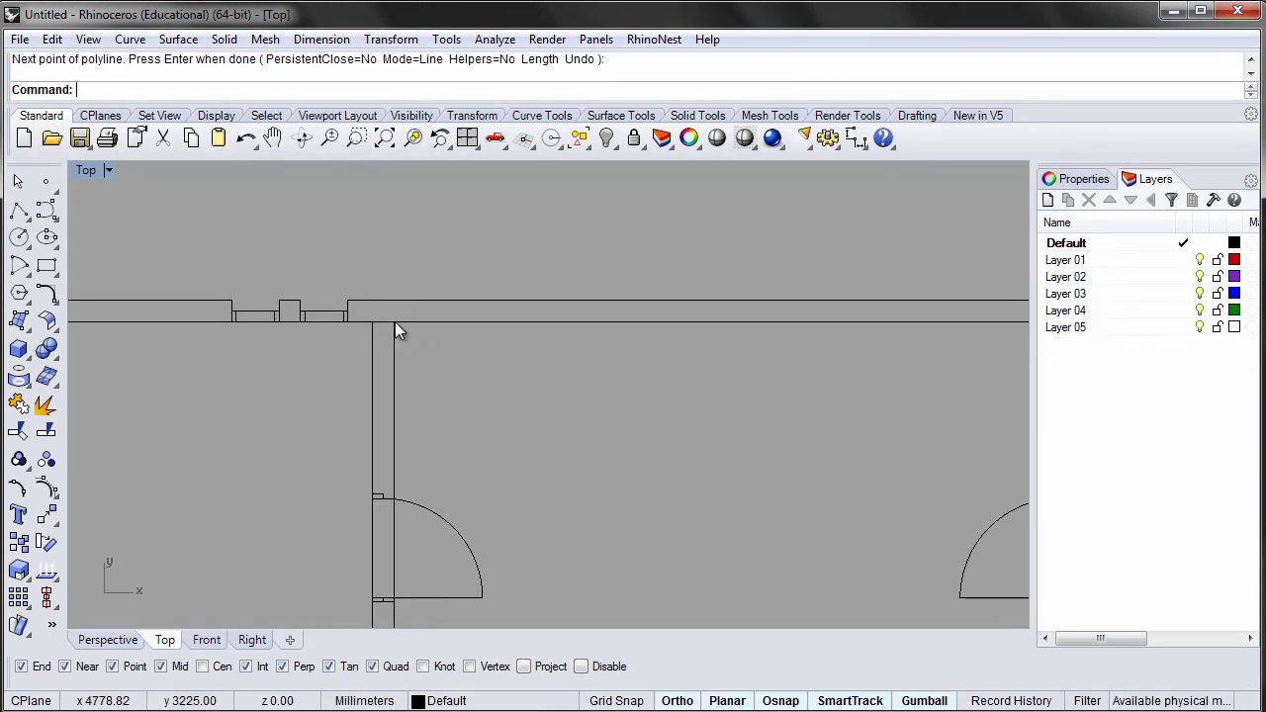
Step: Draw short lines closing the wall ends at the right door opening's jambs
scroll(948, 354, down, 3)
scroll(729, 342, up, 3)
key(Return)
click(560, 341)
click(573, 341)
key(Return)
scroll(568, 390, down, 3)
scroll(558, 349, up, 5)
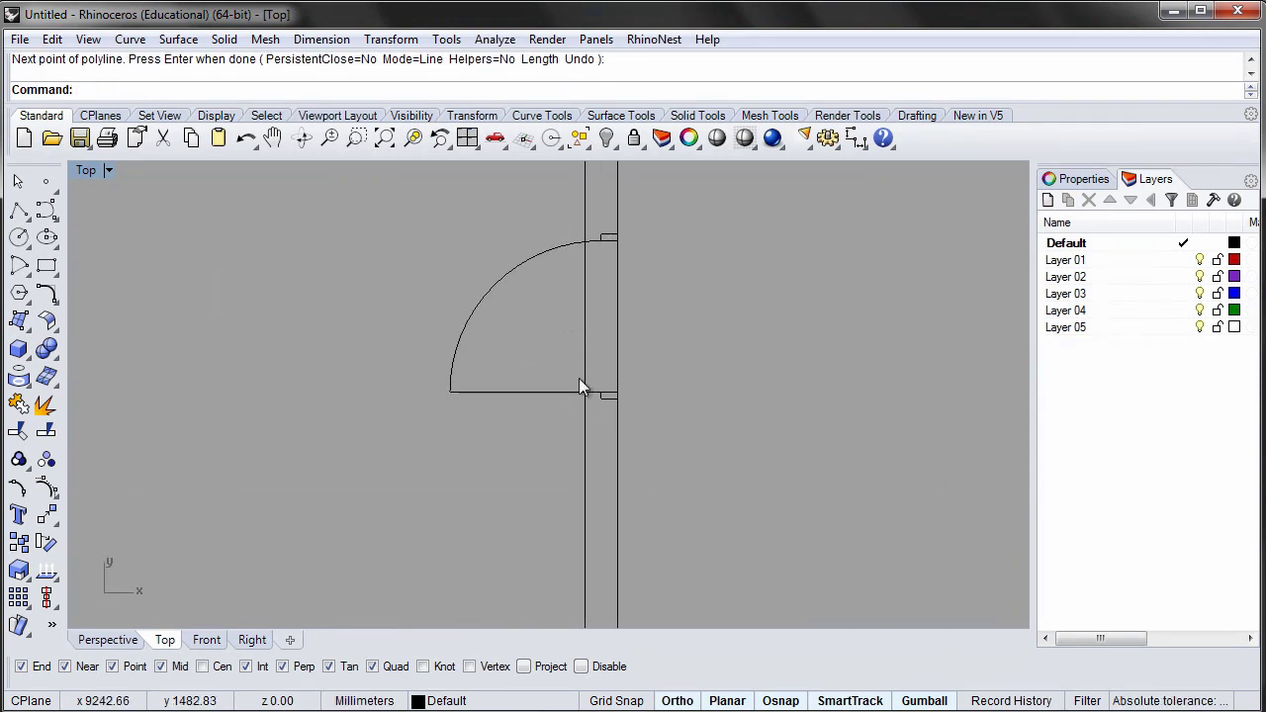
key(Return)
click(586, 396)
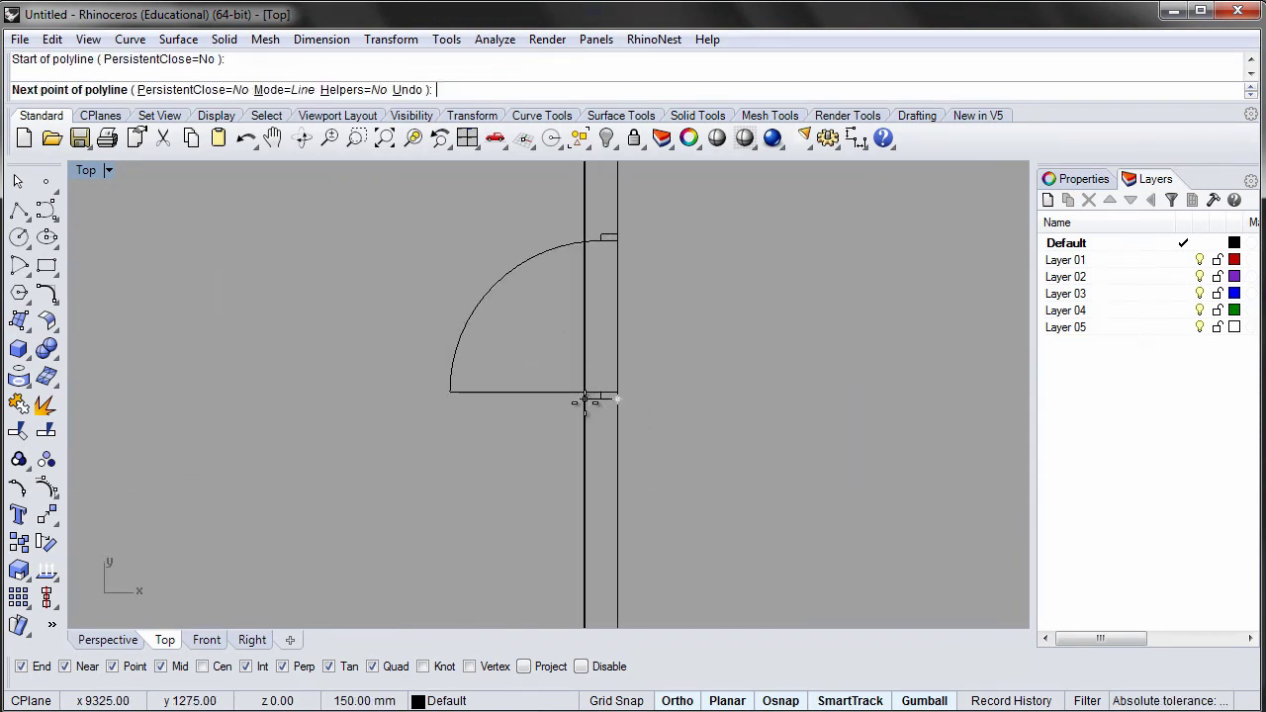
click(585, 401)
key(Return)
scroll(532, 410, down, 4)
scroll(436, 411, up, 4)
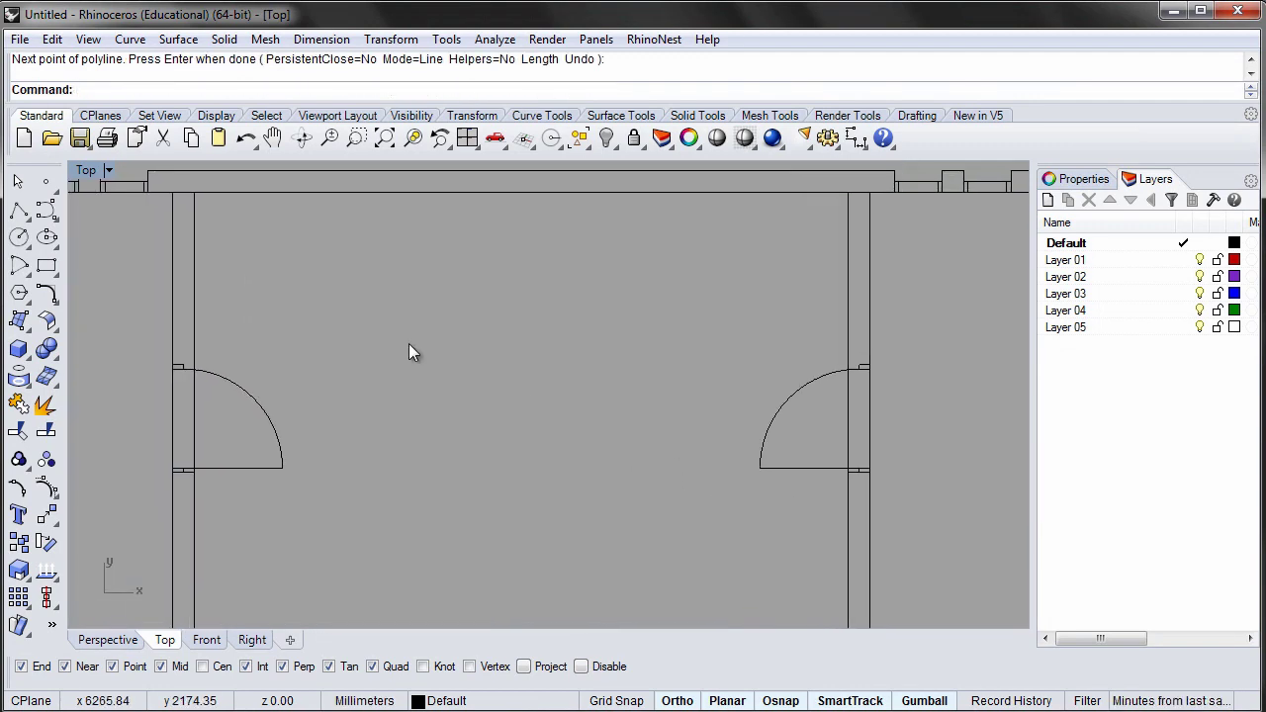
Step: Temporarily hide the left and right doors' curves
text(tr)
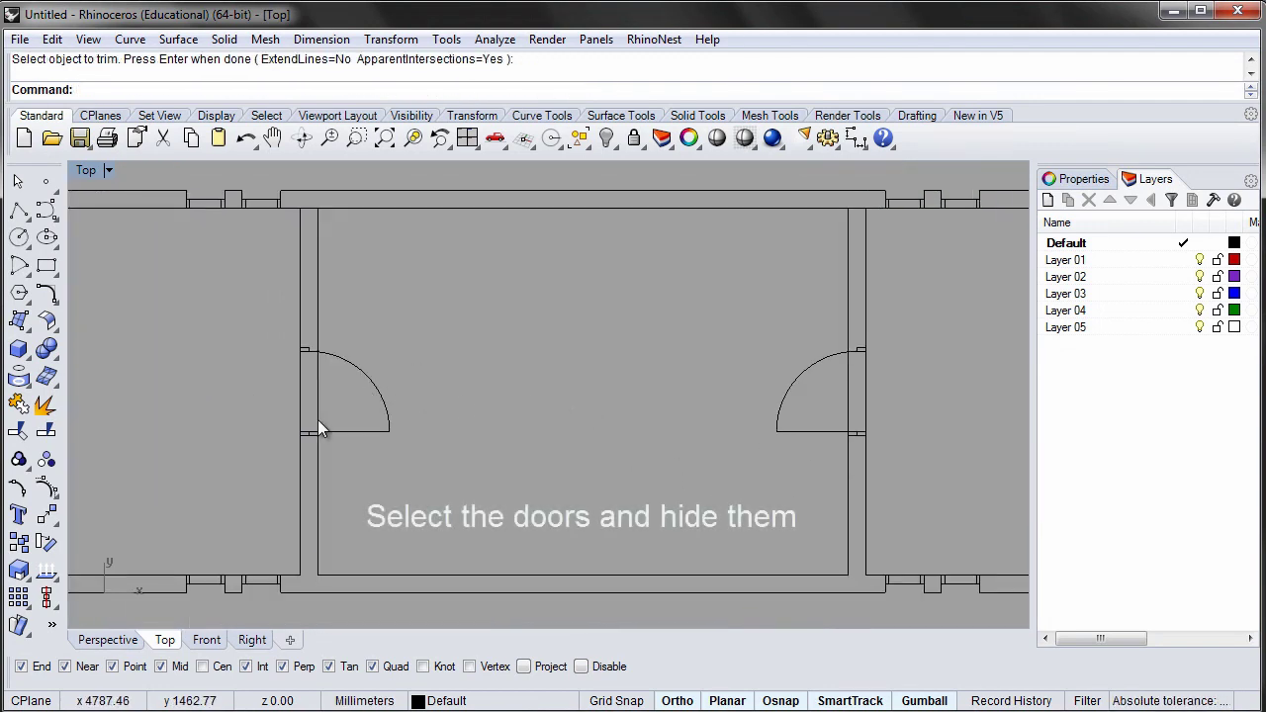
key(Escape)
drag(336, 432, 287, 341)
shift+click(791, 436)
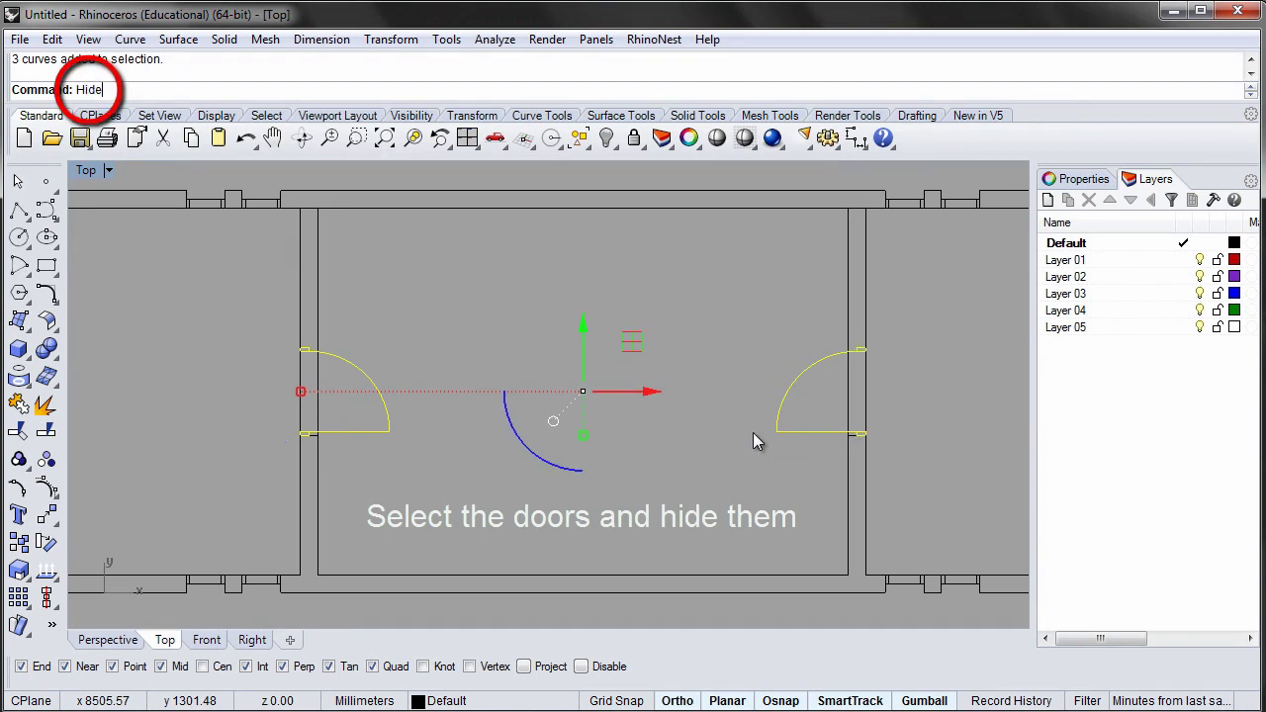
key(Return)
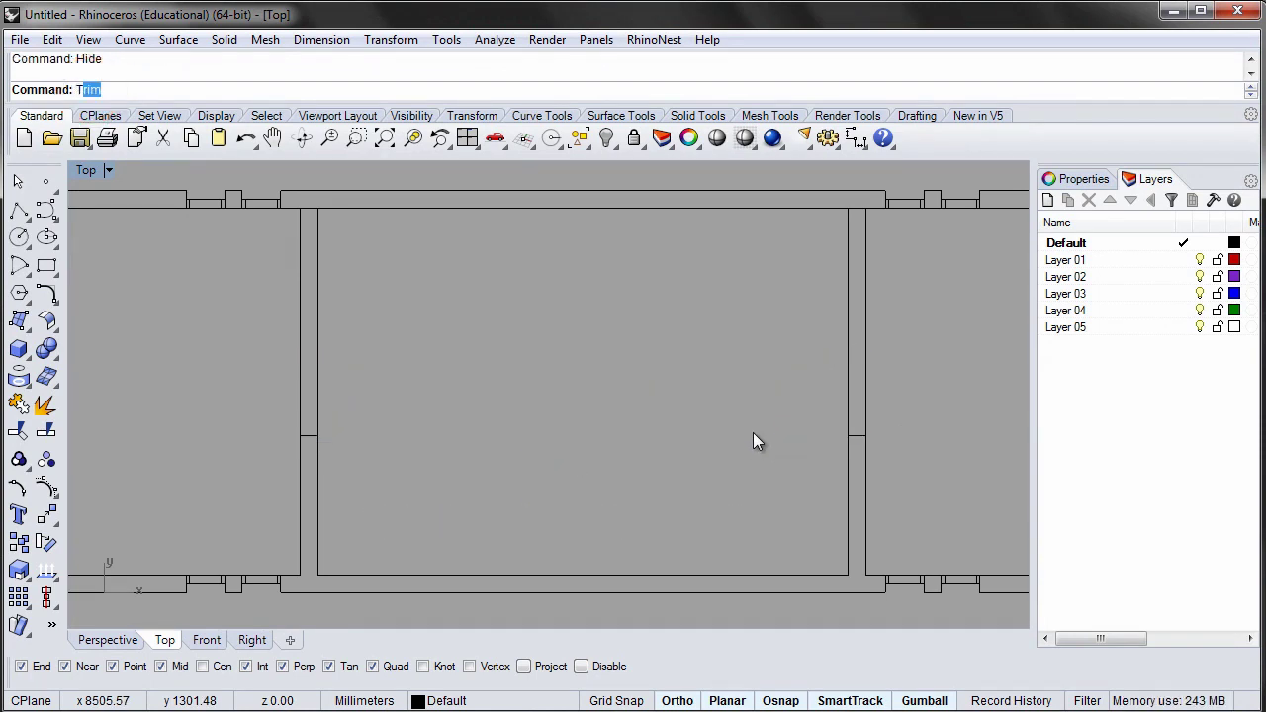
Step: Trim away the inner wall lines using the central room's walls as cutting edges
text(T)
key(Return)
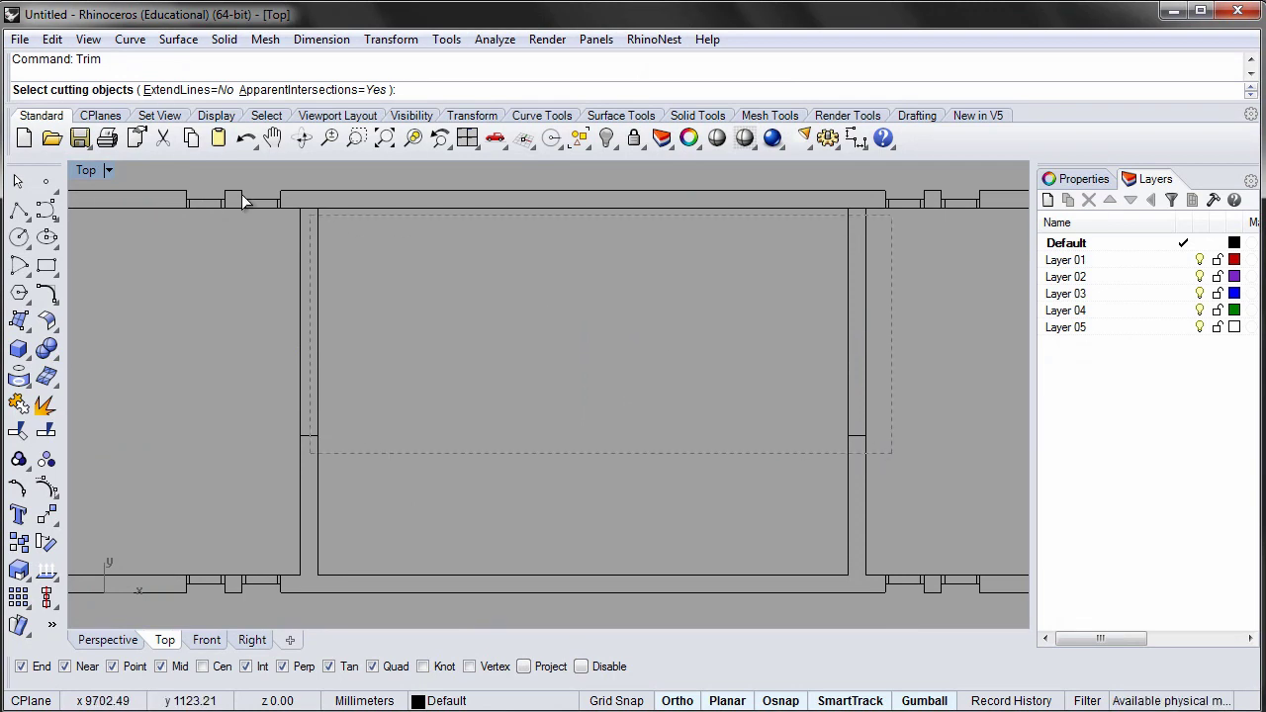
drag(283, 206, 284, 205)
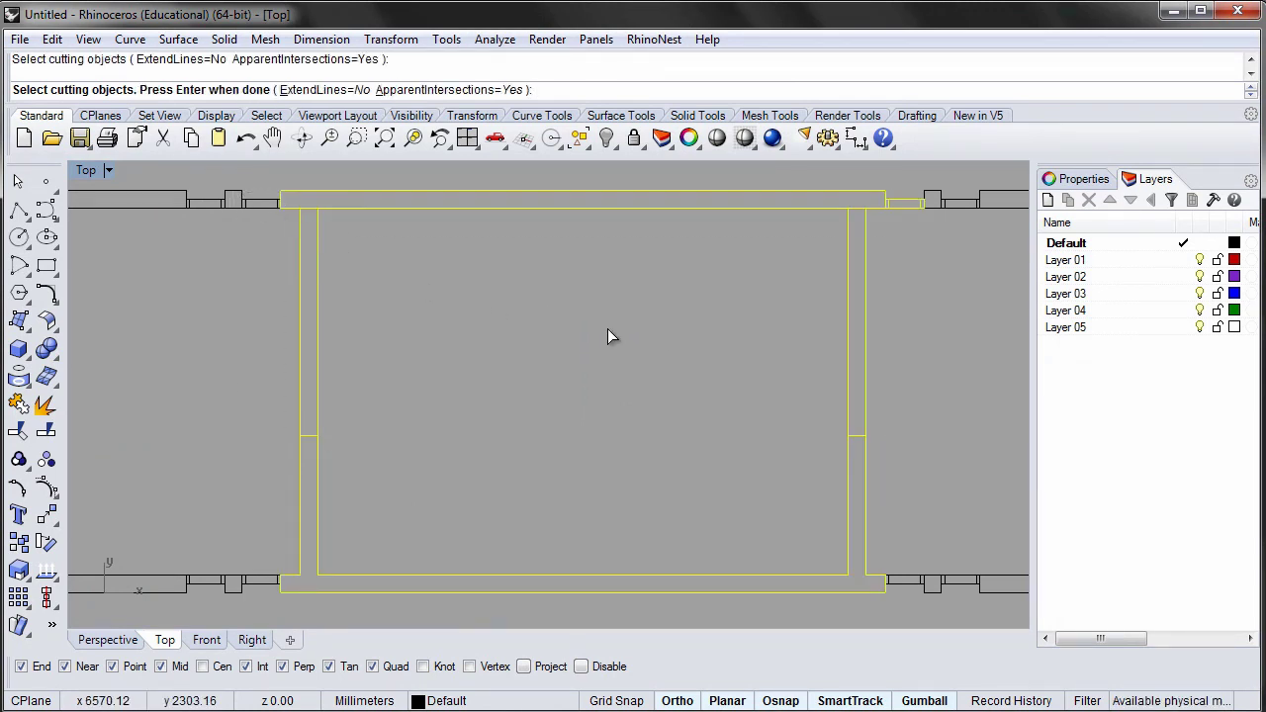
key(Return)
drag(947, 381, 438, 284)
drag(261, 287, 261, 287)
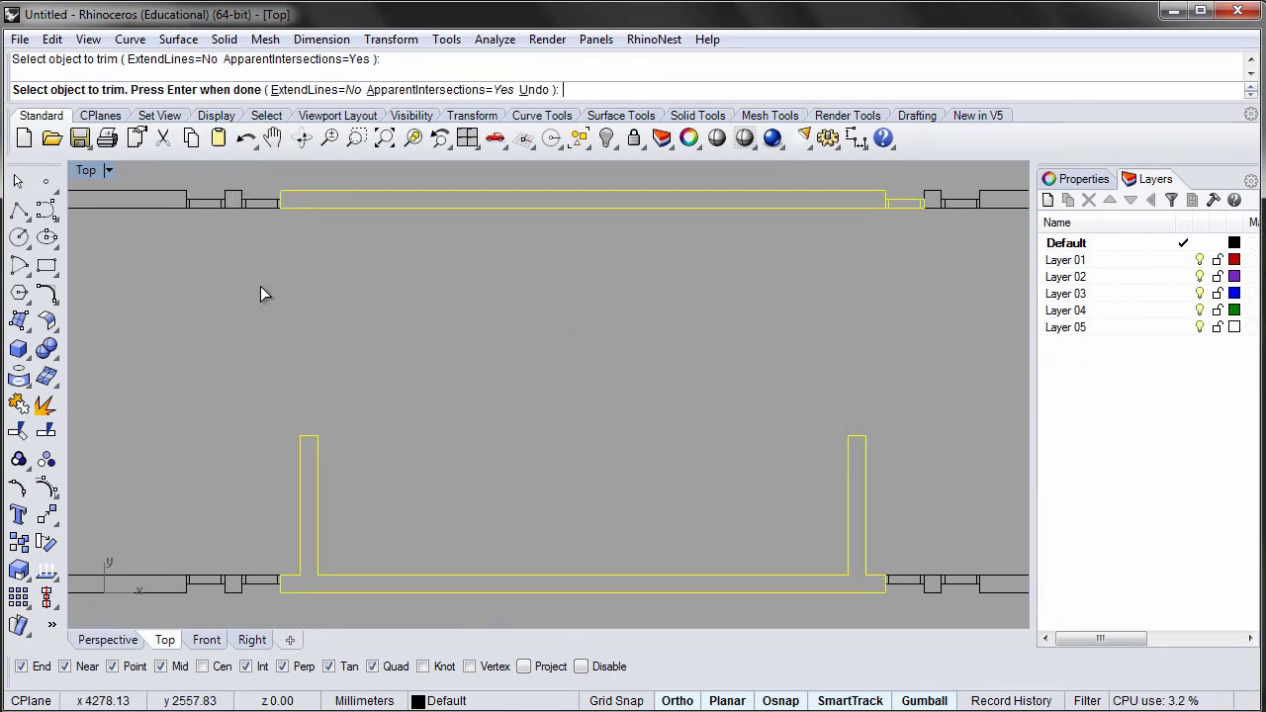
key(Return)
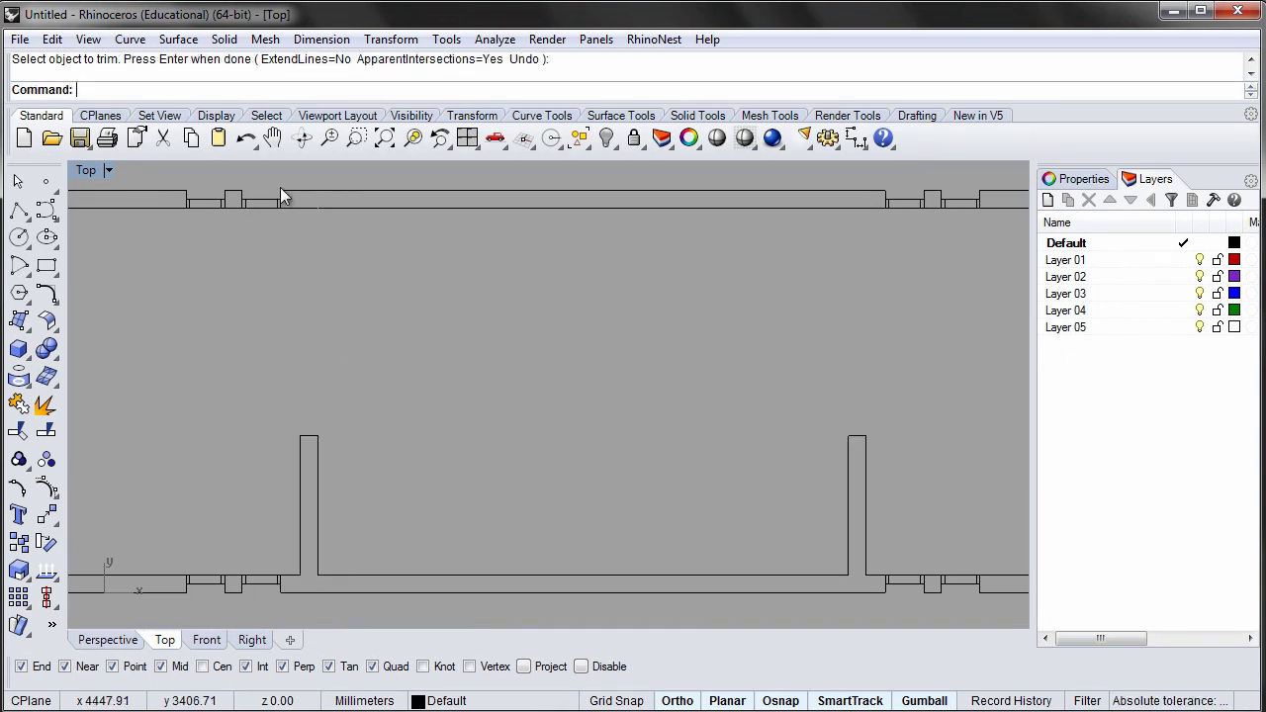
Step: Join the trimmed wall curves into two closed outlines
drag(453, 315, 904, 608)
key(Return)
key(Escape)
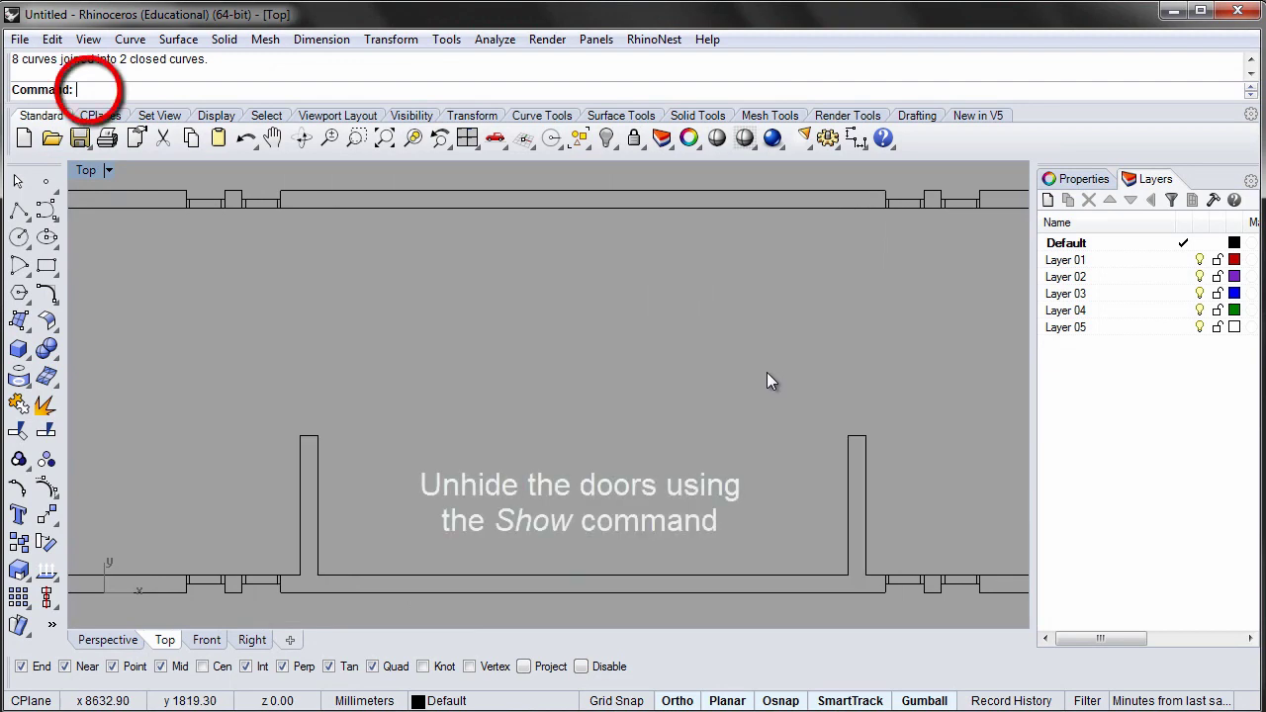
Step: Show the hidden doors again with the Show command
text(Show)
key(Return)
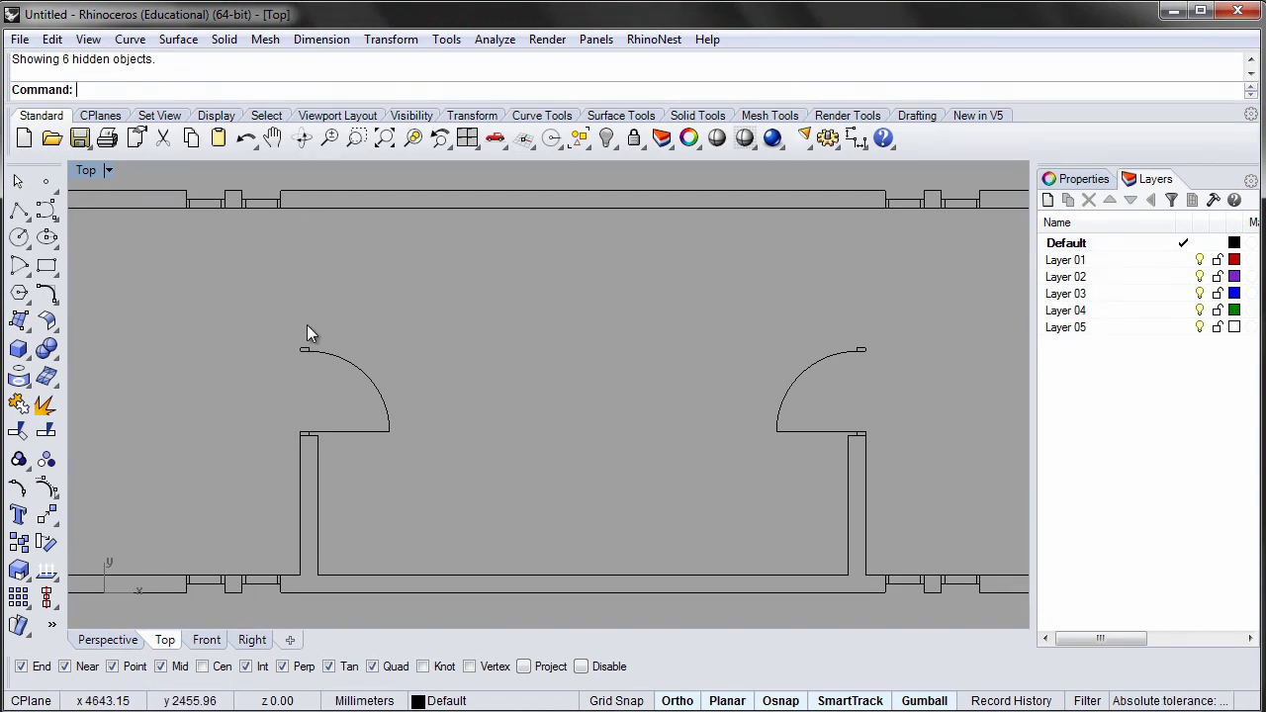
right_drag(307, 348, 462, 358)
scroll(462, 358, up, 8)
click(45, 261)
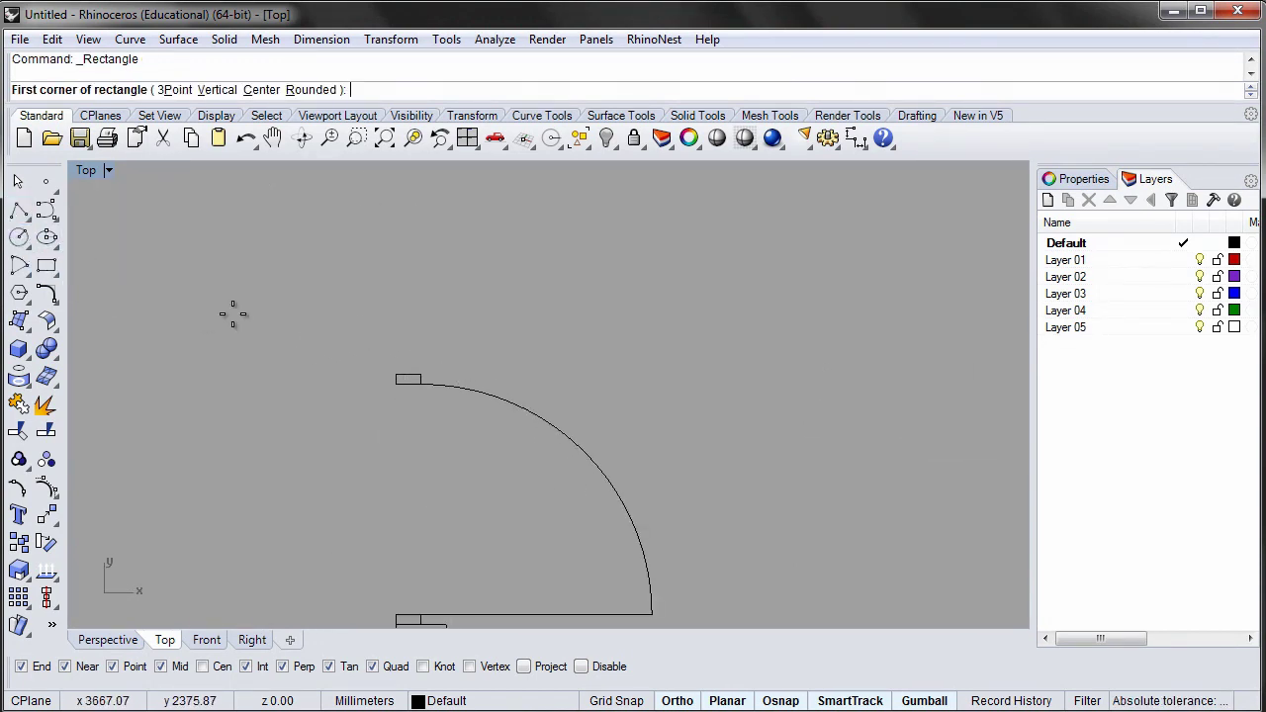
Step: Delete the extra curve beside the small jamb at the left door's arc end
click(396, 374)
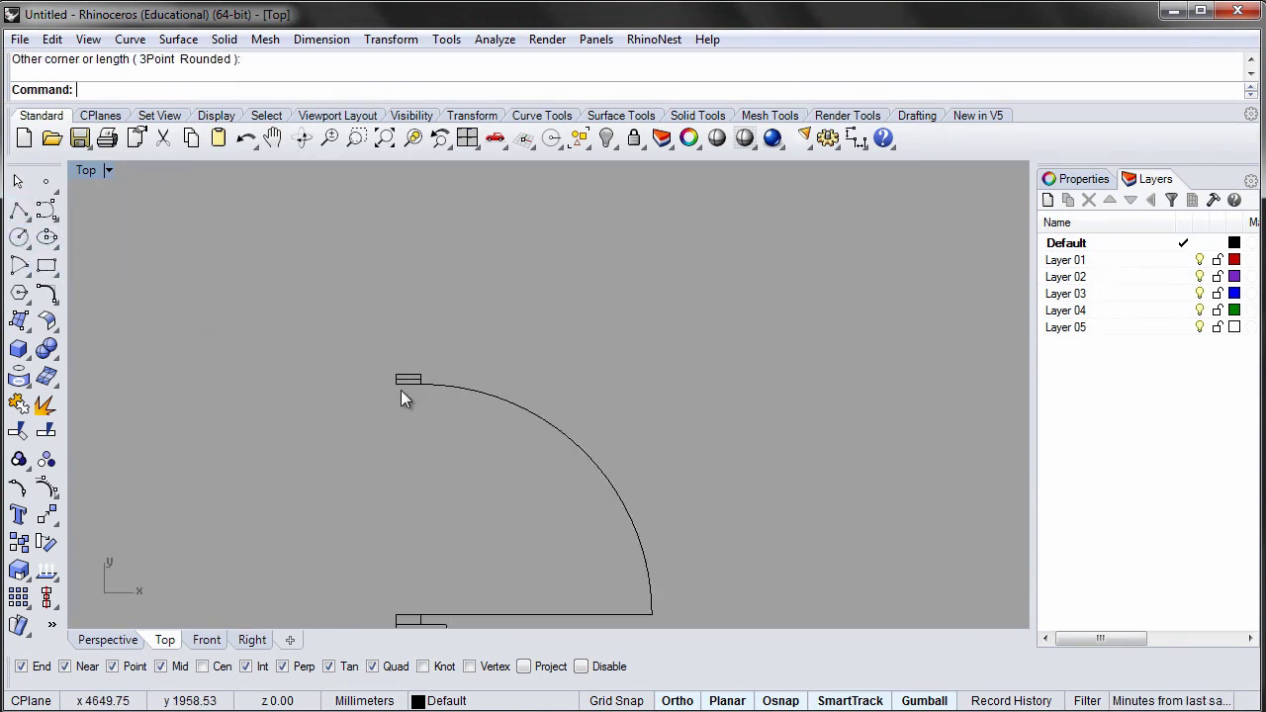
click(401, 385)
key(Delete)
click(47, 265)
click(395, 373)
click(417, 387)
key(Return)
key(Escape)
Step: Move the small jamb up against the top wall's inner line
click(398, 375)
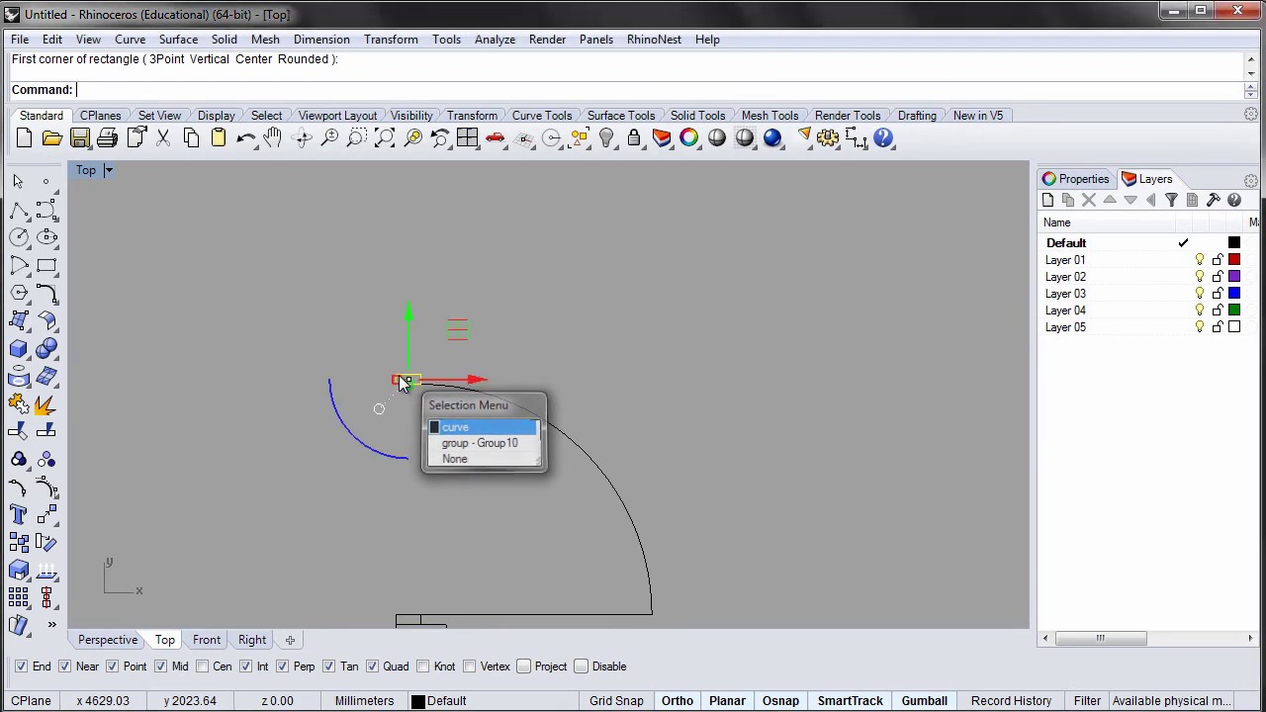
key(Return)
text(m)
key(Return)
click(397, 370)
scroll(396, 368, down, 3)
right_drag(387, 268, 383, 435)
click(382, 321)
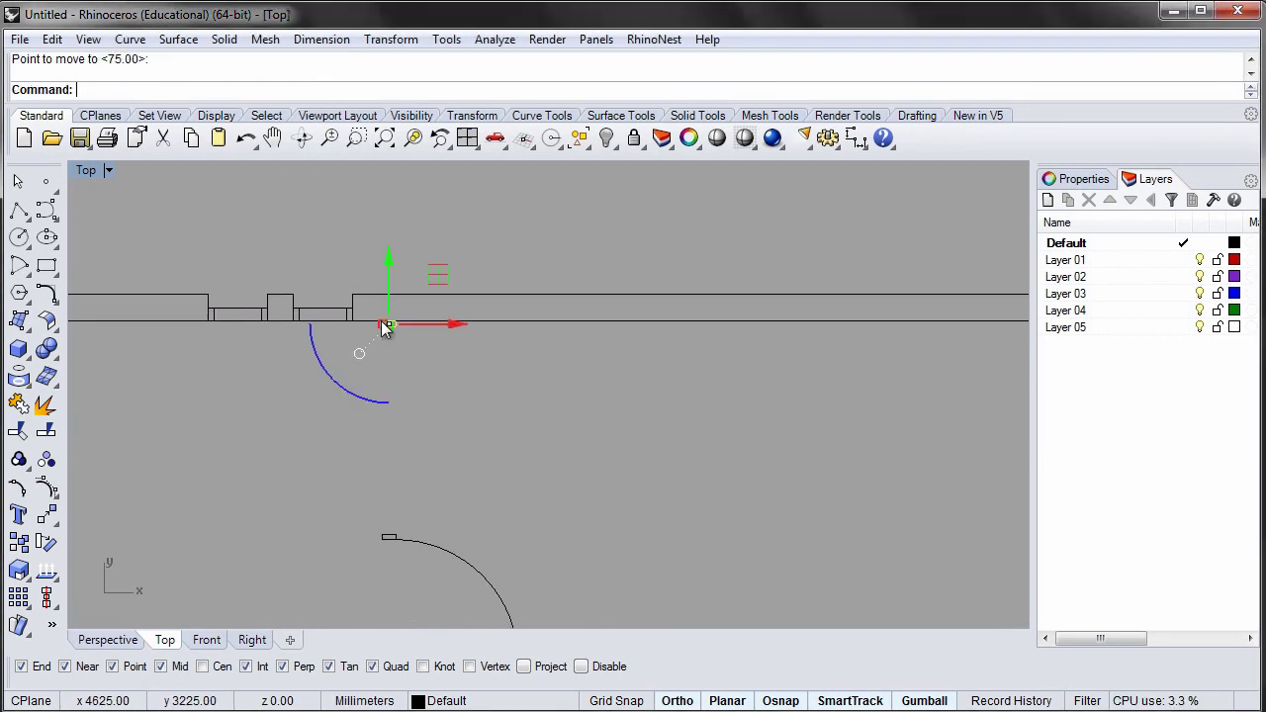
Step: Draw a small rectangle at the jamb and a tall narrow panel between the two jambs
click(46, 266)
click(387, 322)
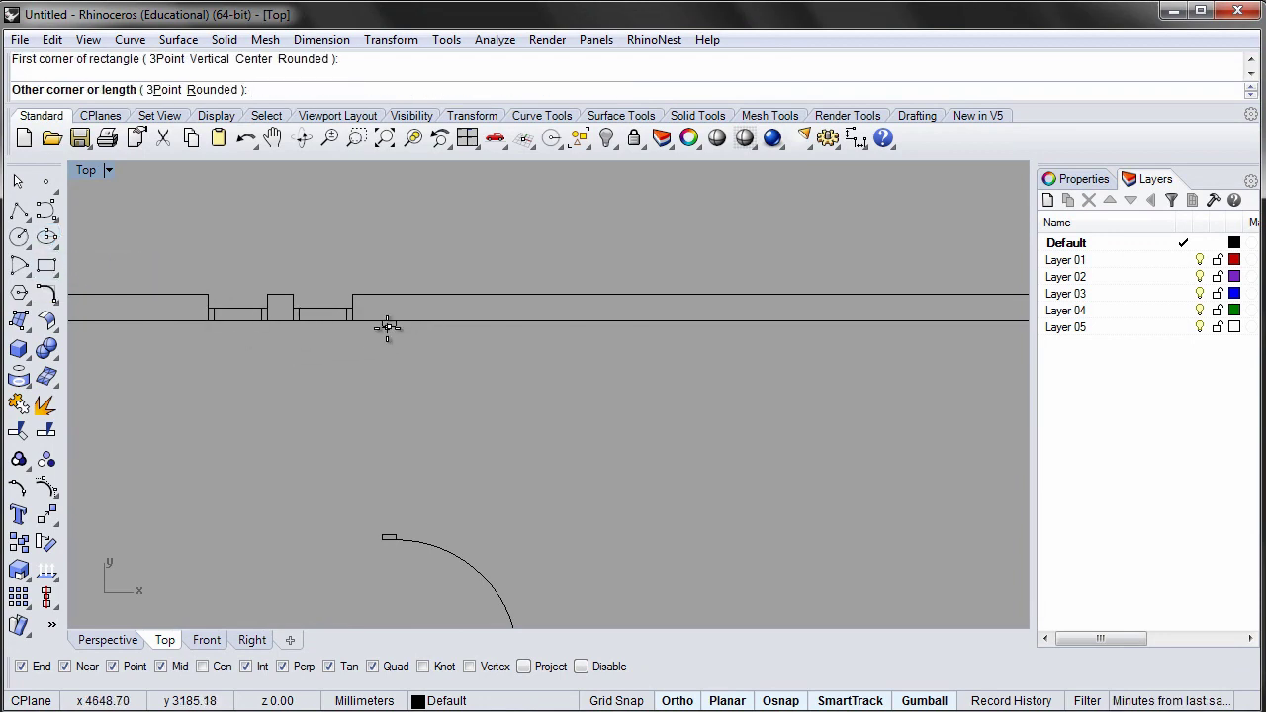
click(388, 325)
scroll(388, 326, up, 4)
key(Return)
click(371, 309)
scroll(390, 317, down, 3)
scroll(401, 576, up, 3)
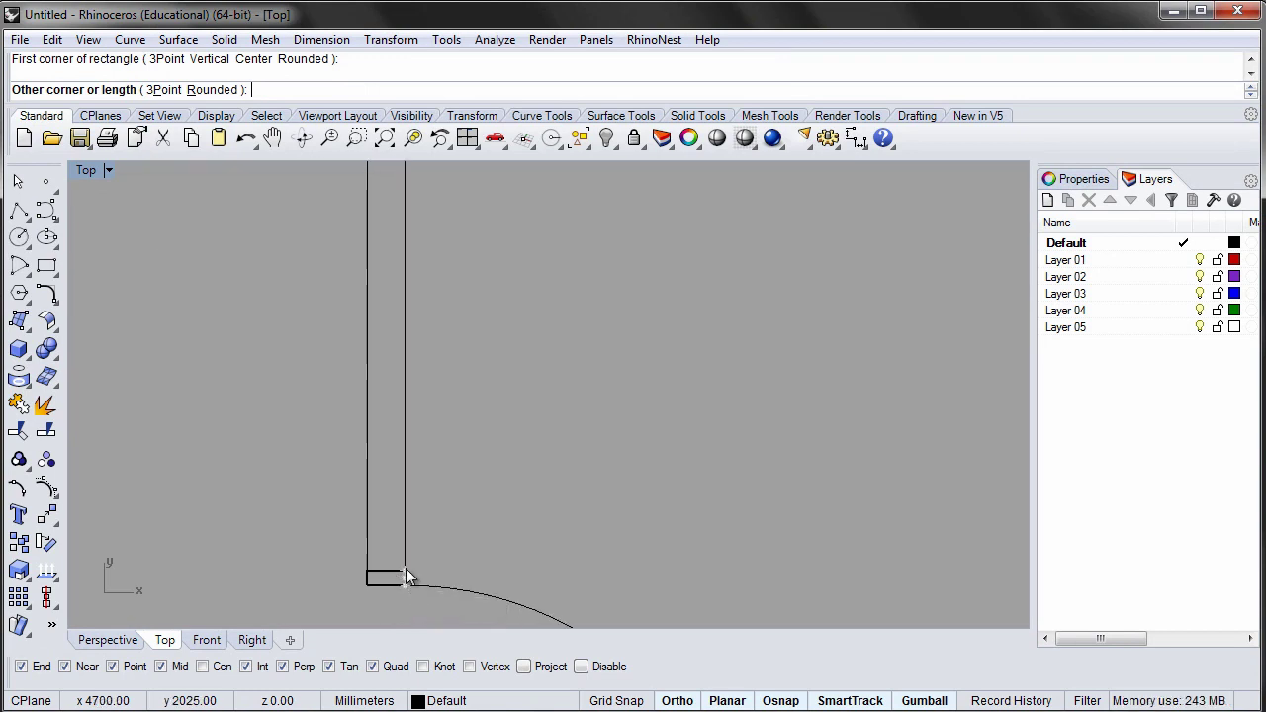
click(405, 571)
Step: Draw a centre line through the panel between the jambs' midpoints
click(19, 210)
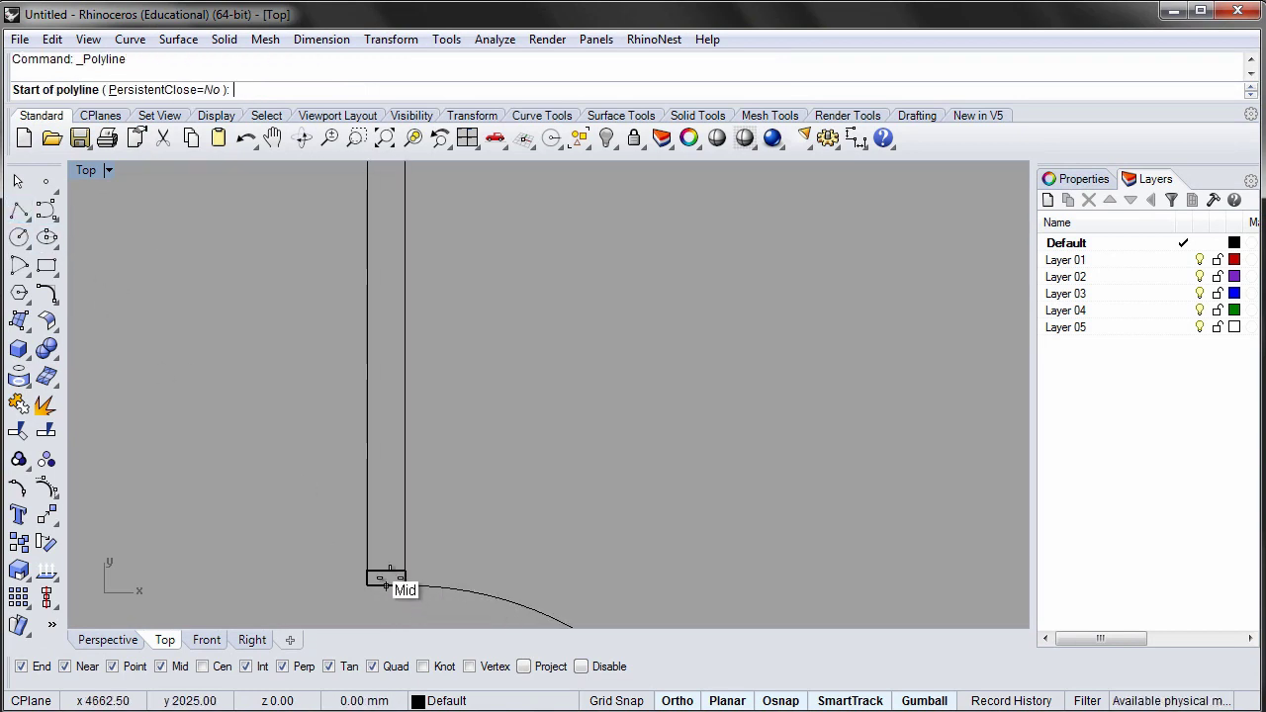
click(386, 585)
scroll(383, 524, down, 3)
scroll(386, 337, up, 5)
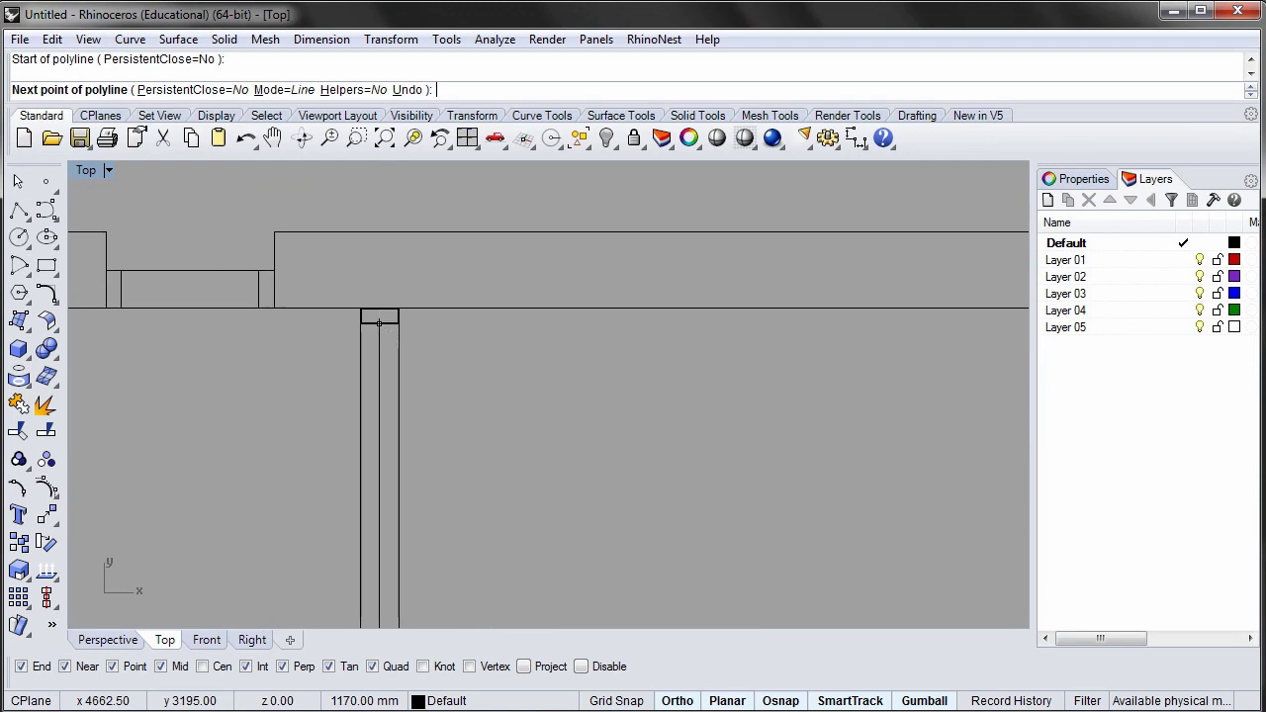
click(380, 327)
key(Return)
scroll(380, 331, down, 4)
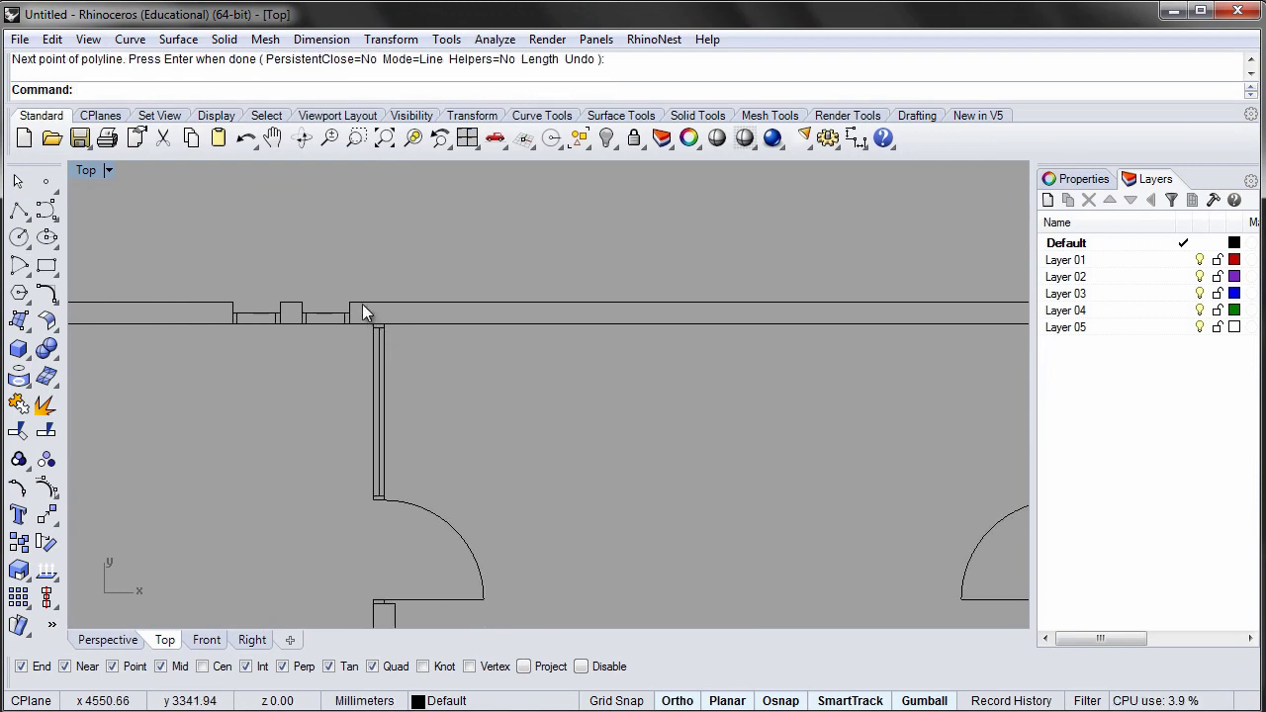
Step: Group the panel's three curves and mirror a copy across the top wall's midpoint
click(400, 502)
scroll(426, 444, down, 2)
text(Group)
key(Return)
text(Mirror)
key(Return)
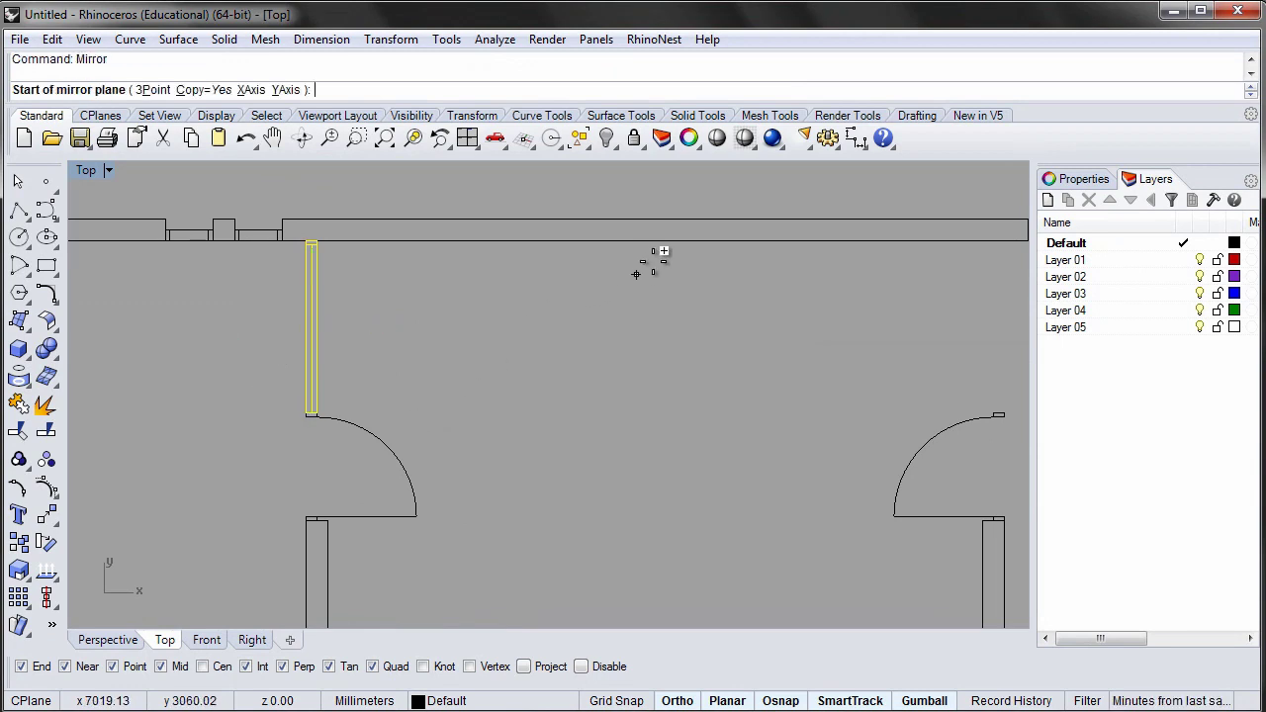
click(650, 239)
click(670, 348)
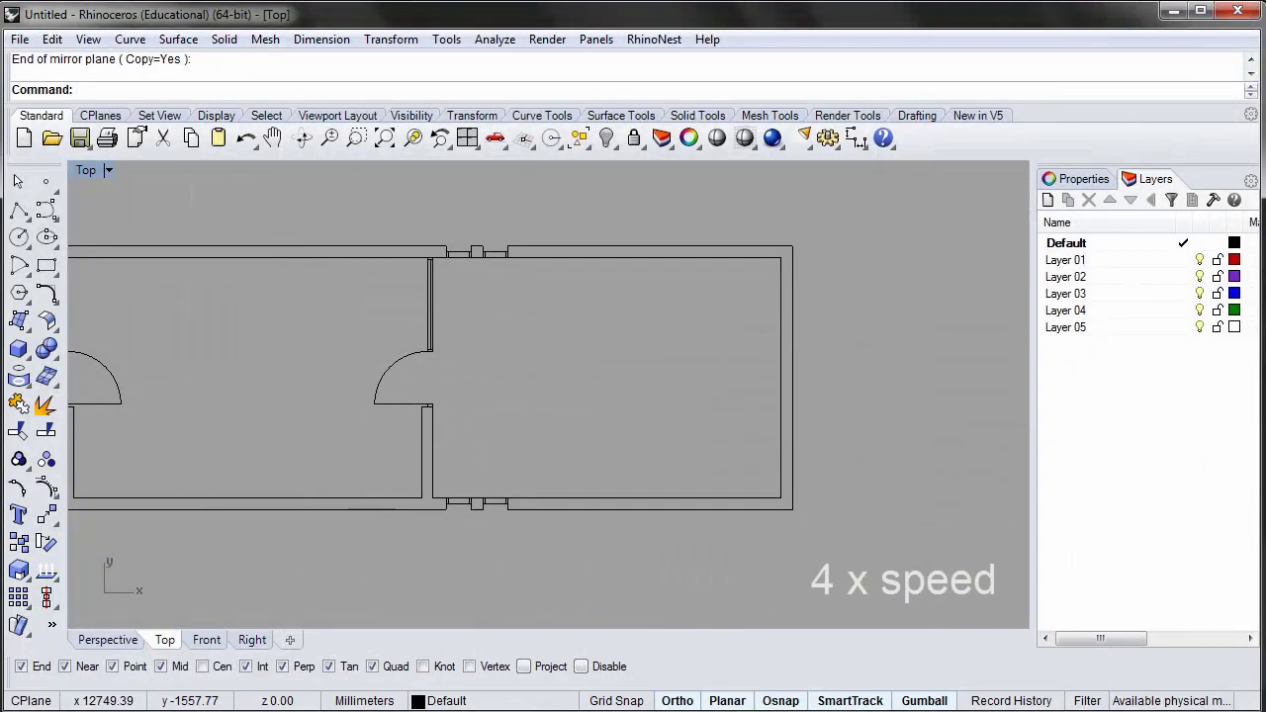
Step: Draw a three-point rectangle wall stub with a 7-unit edge on the bottom wall
click(46, 265)
scroll(558, 438, up, 3)
click(45, 265)
click(105, 274)
click(463, 550)
text(7)
key(Return)
click(494, 520)
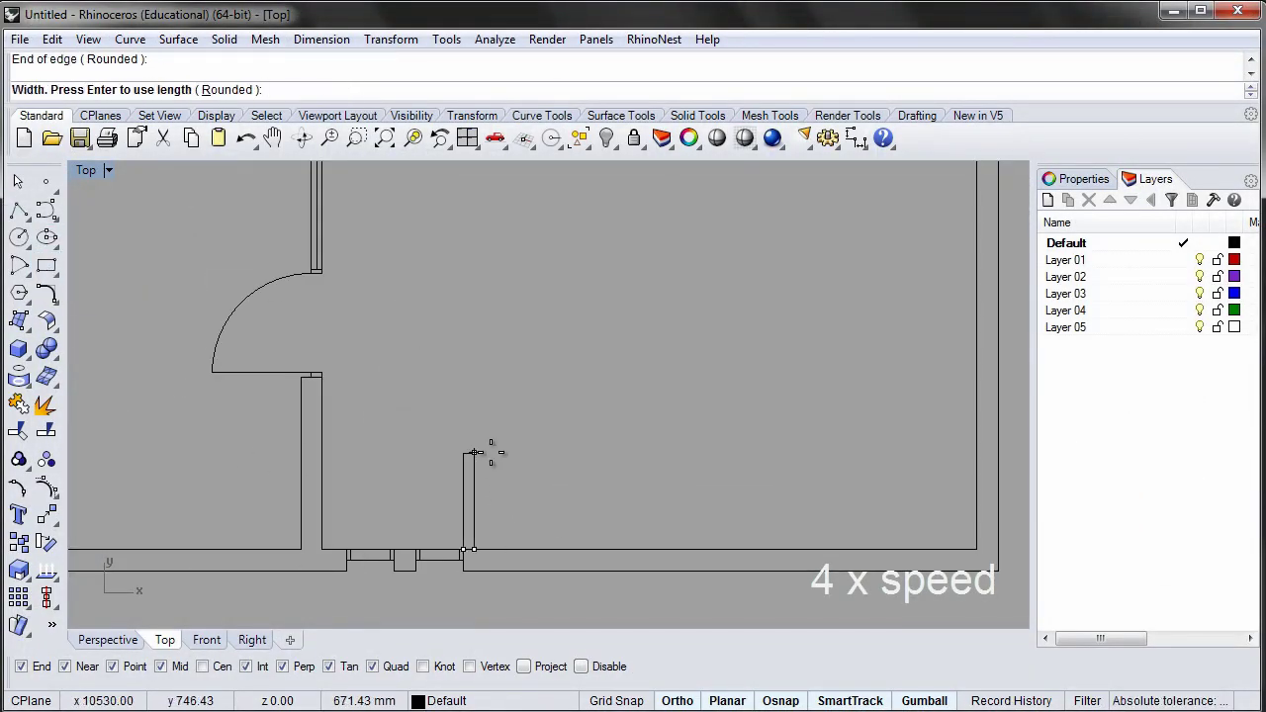
click(490, 452)
Step: Draw a door jamb rectangle, copy it near the top, and delete the unneeded tall rectangle
click(46, 265)
click(161, 274)
scroll(465, 534, up, 3)
click(475, 445)
click(508, 435)
click(496, 441)
text(copy)
key(Return)
click(474, 442)
click(475, 176)
key(Return)
key(Delete)
Step: Draw the door leaf line and rotate it about the hinge to horizontal
click(18, 211)
click(494, 188)
click(498, 426)
key(Return)
text(rotate)
key(Return)
click(505, 188)
click(505, 425)
click(692, 188)
Step: Add a quarter-circle swing arc centred on the hinge and group the door parts
click(17, 265)
click(505, 188)
click(506, 435)
click(764, 202)
drag(465, 165, 821, 463)
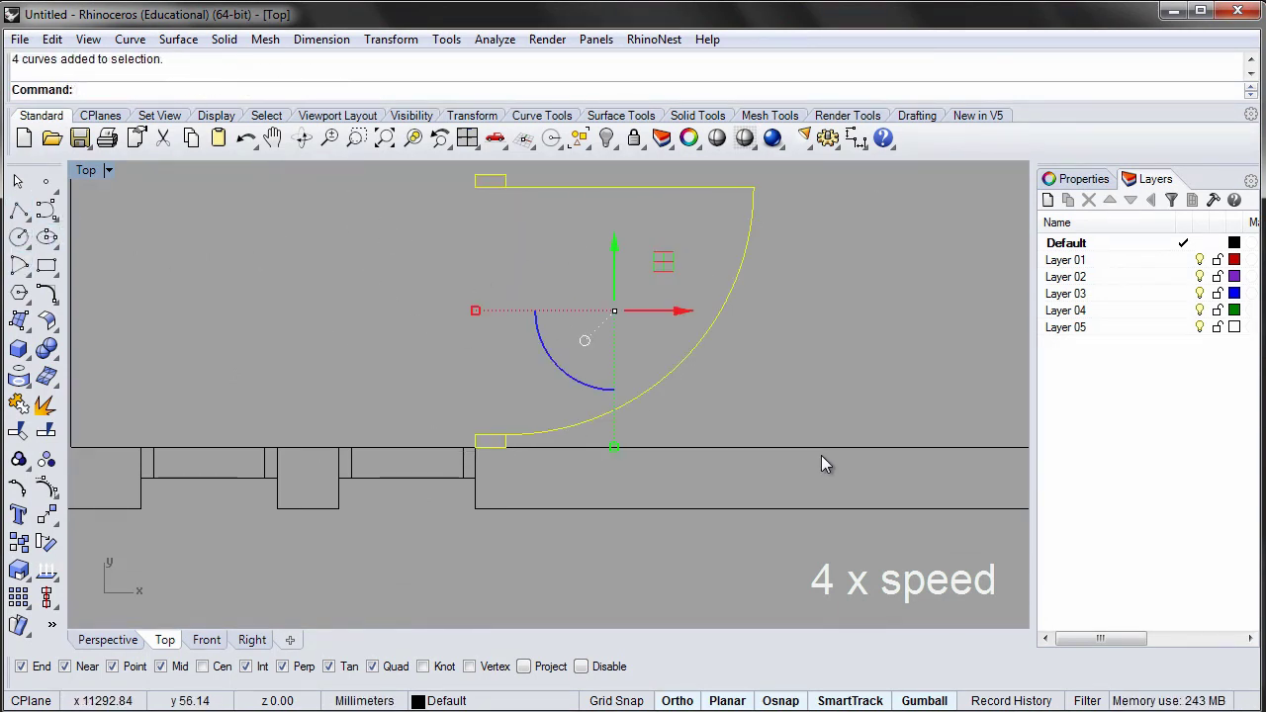
text(Gro)
scroll(804, 436, down, 10)
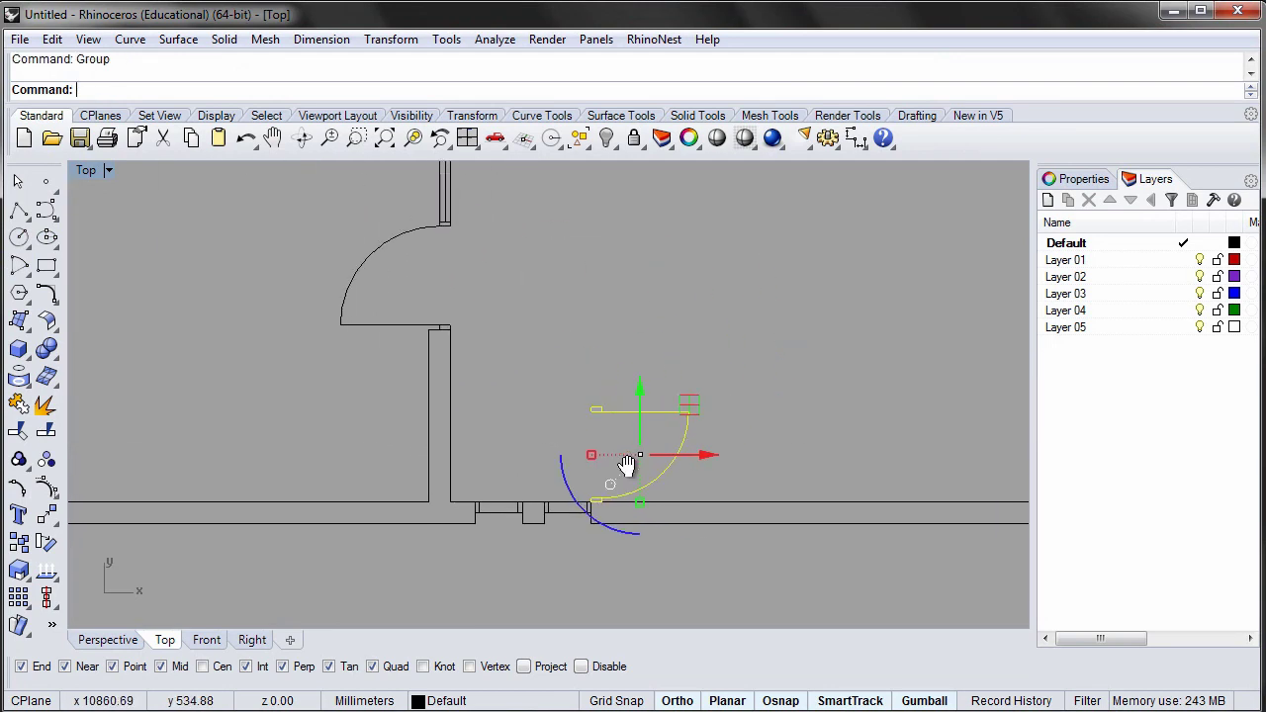
text(m)
key(Return)
Step: Move the grouped door to the far-right room's wall corner
scroll(559, 481, up, 5)
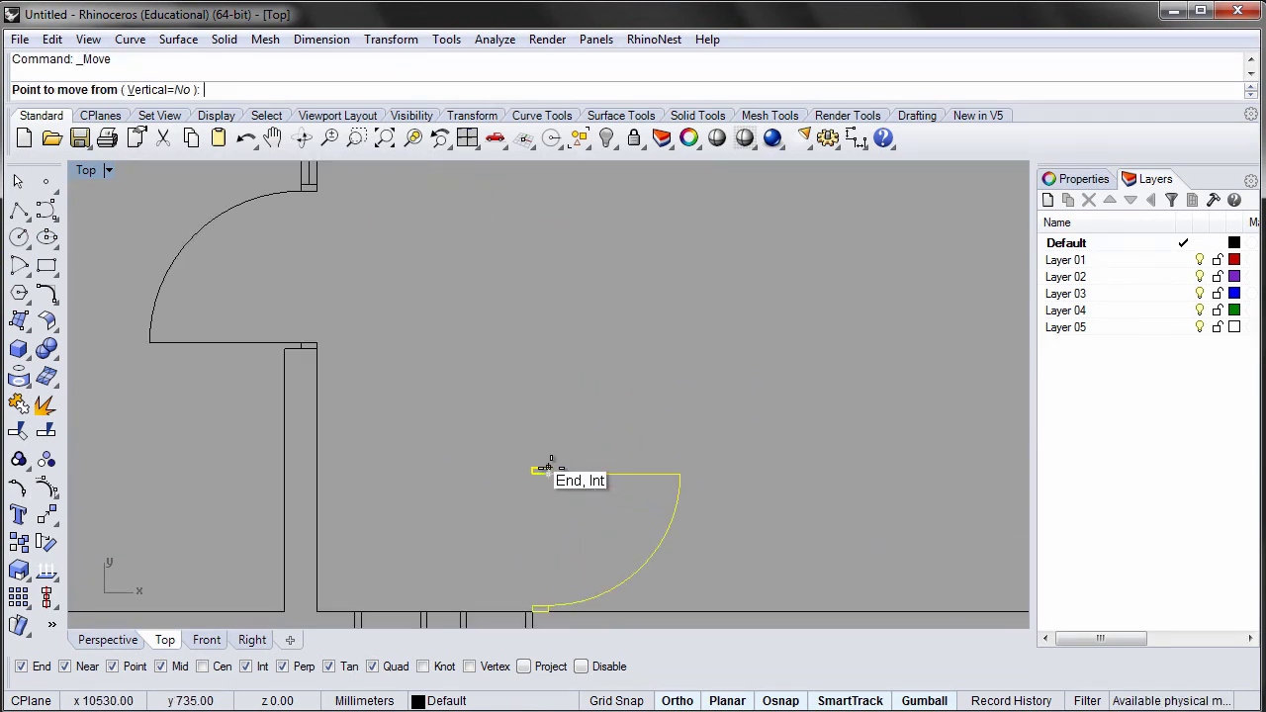
click(554, 469)
scroll(554, 460, down, 6)
scroll(752, 314, up, 4)
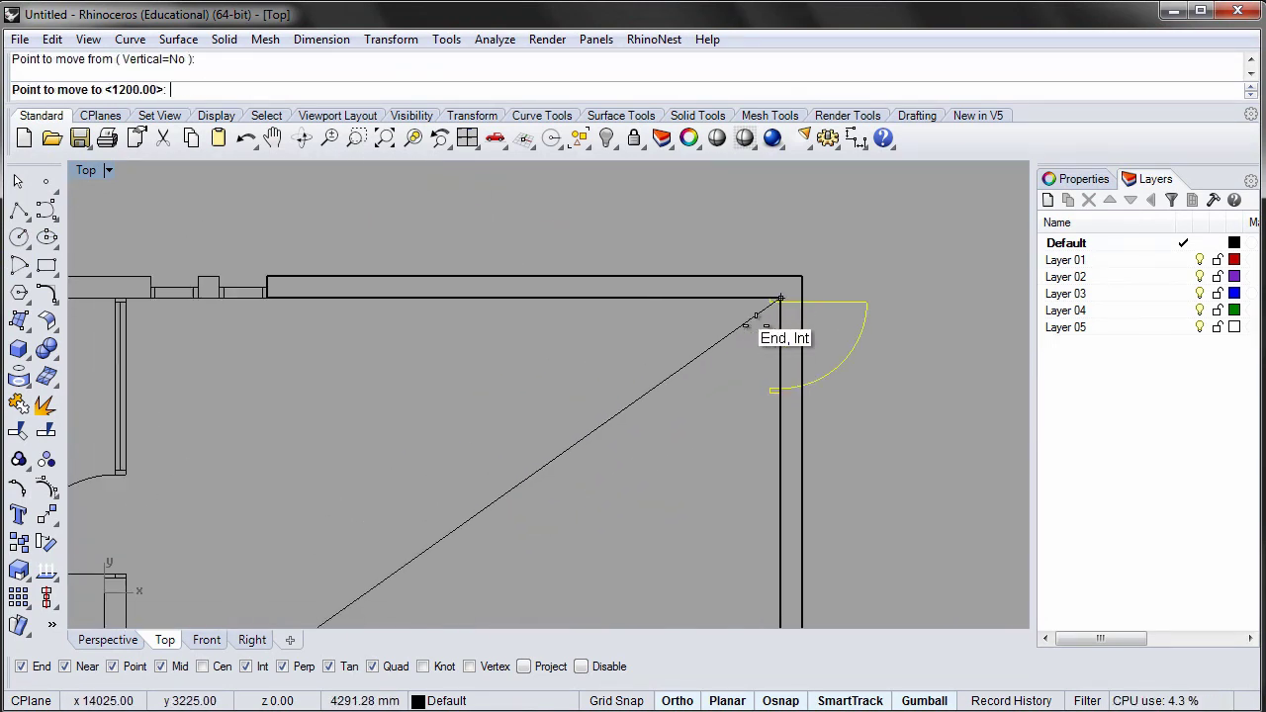
scroll(786, 287, down, 2)
click(792, 285)
click(703, 336)
scroll(617, 281, down, 2)
click(46, 268)
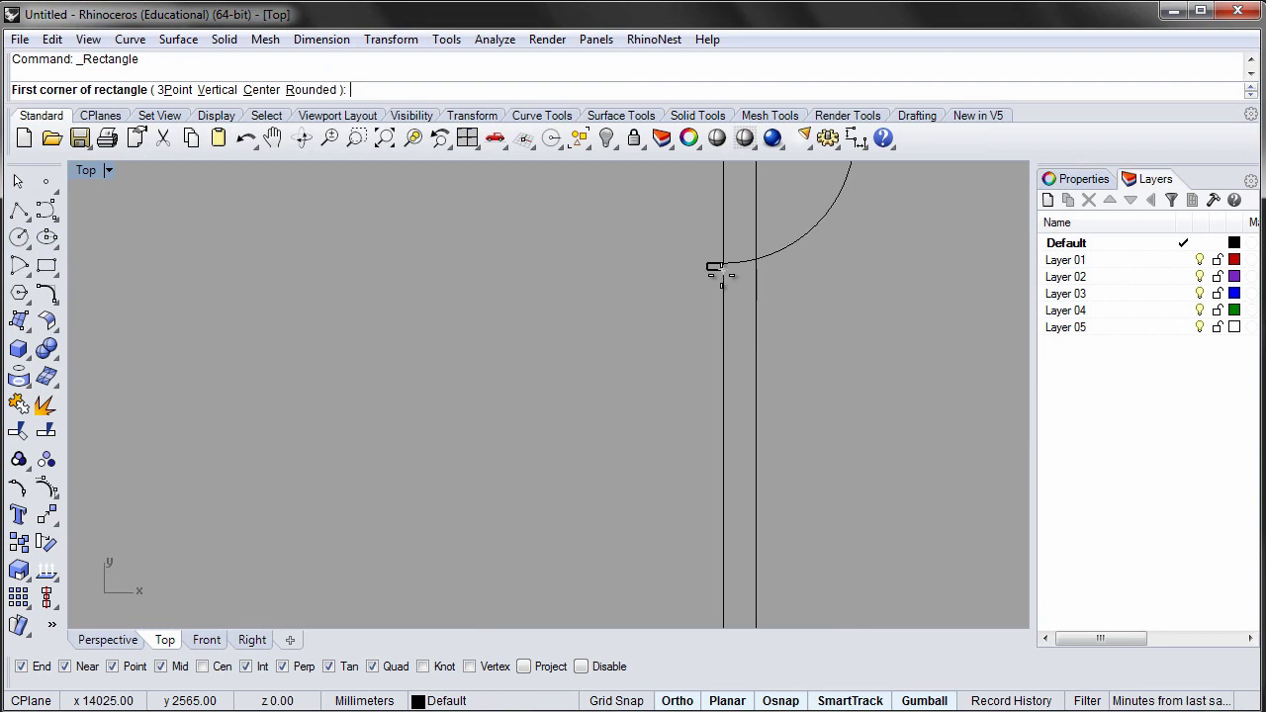
Step: Draw the partition wall rectangle from the arc end to the bottom wall corner
click(714, 268)
scroll(716, 277, down, 3)
scroll(704, 334, up, 3)
scroll(704, 334, up, 4)
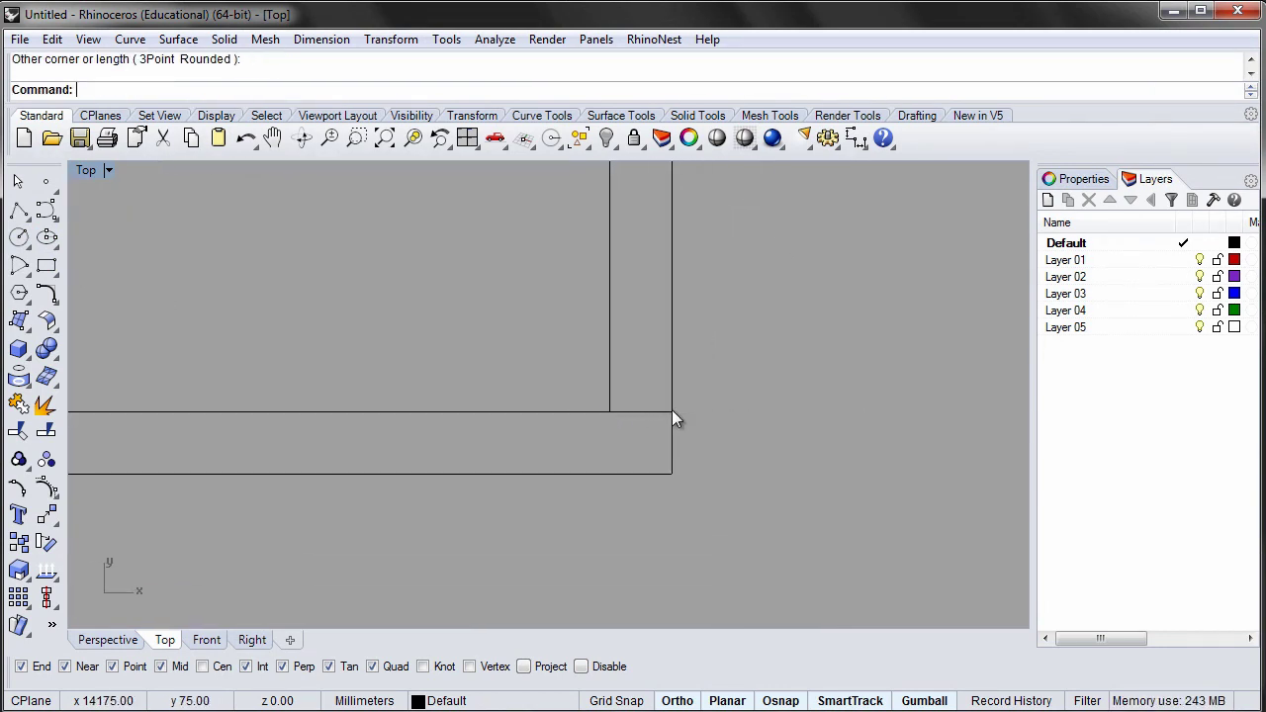
click(652, 410)
right_drag(557, 317, 623, 443)
scroll(615, 441, down, 3)
scroll(680, 289, up, 3)
scroll(680, 290, up, 1)
Step: Align the door to the right wall, then move door and partition 1650 mm left
click(685, 286)
text(m)
key(Return)
click(708, 286)
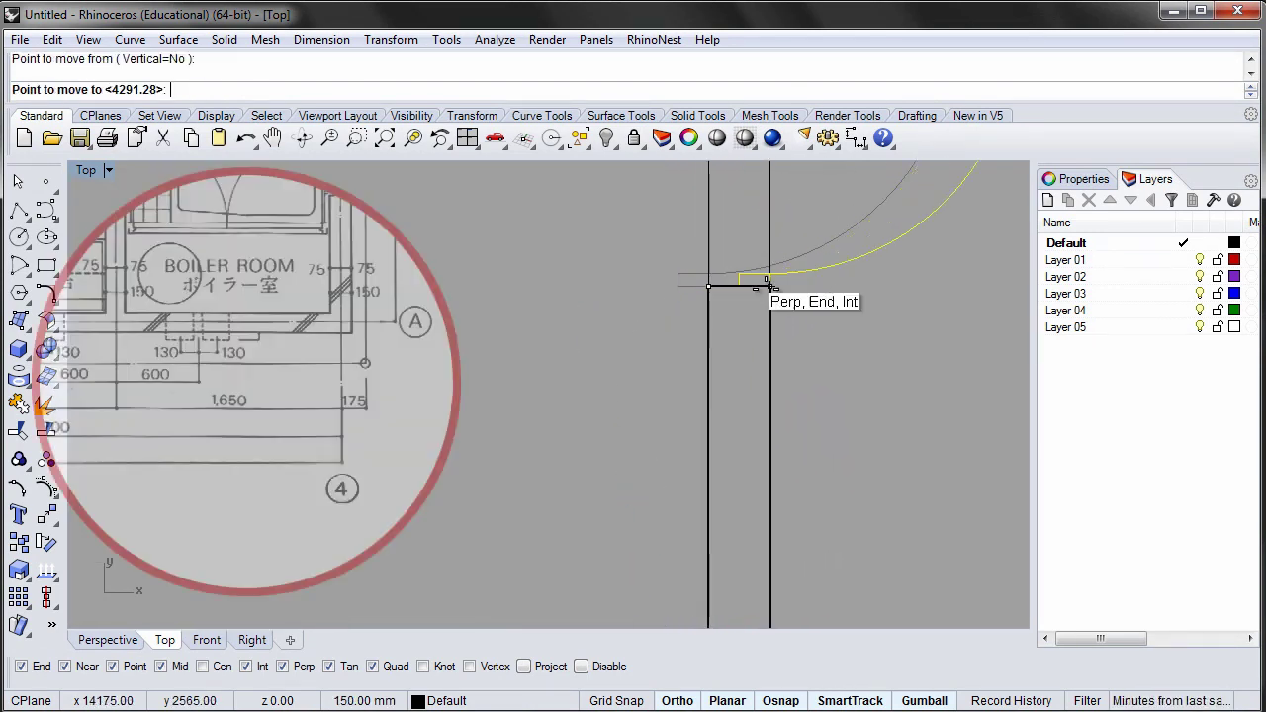
click(769, 287)
click(709, 312)
scroll(702, 311, down, 5)
right_drag(631, 265, 623, 321)
key(Return)
click(569, 382)
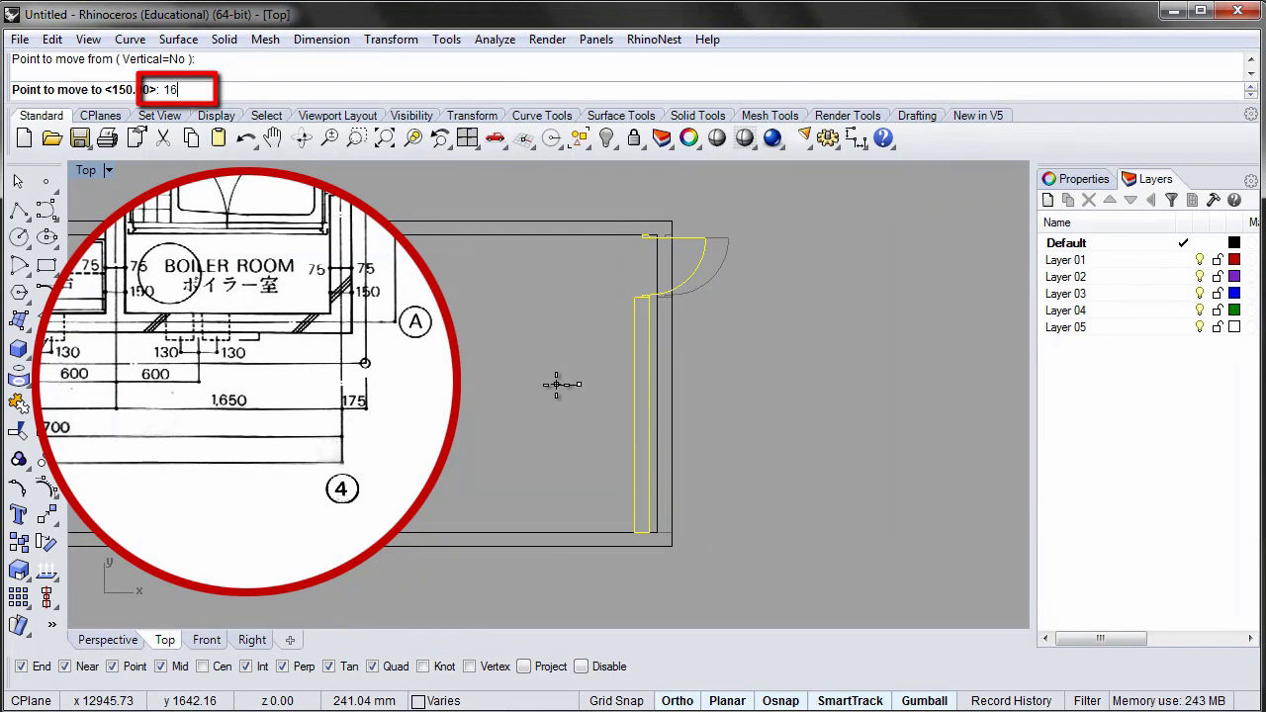
key(Return)
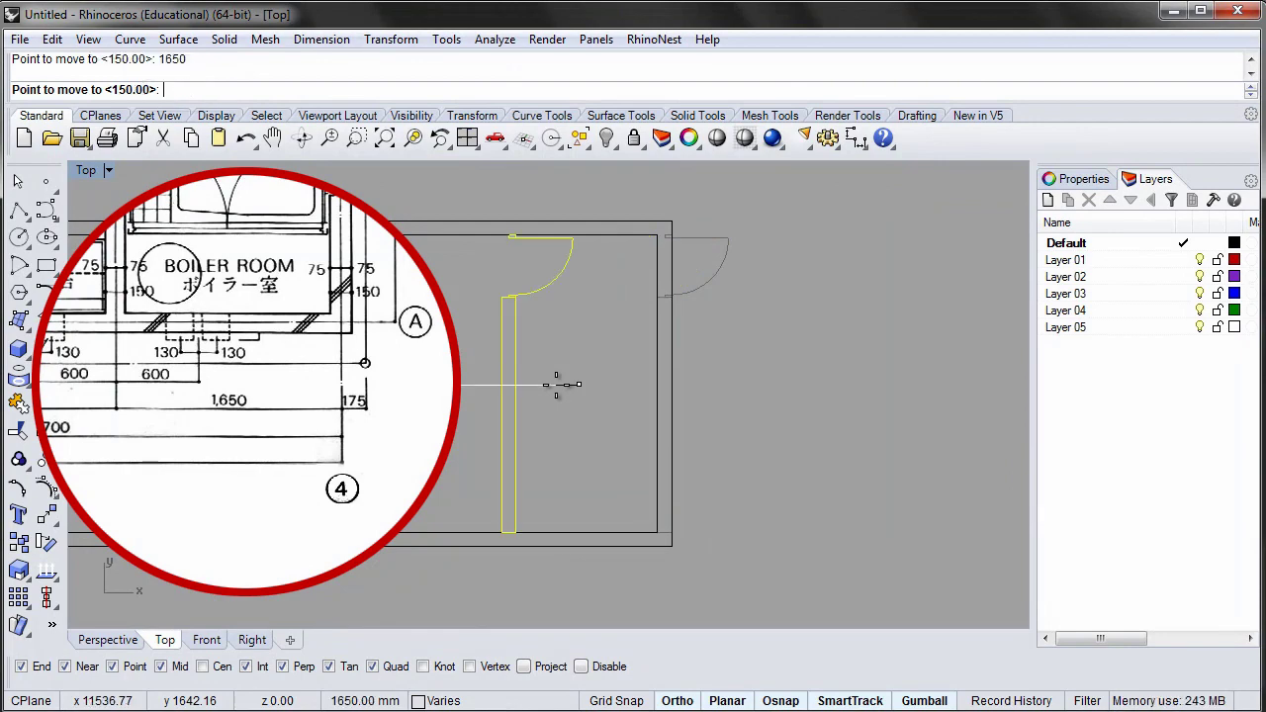
key(Escape)
key(Escape)
Step: Start Trim using the room walls as cutting edges
text(trim)
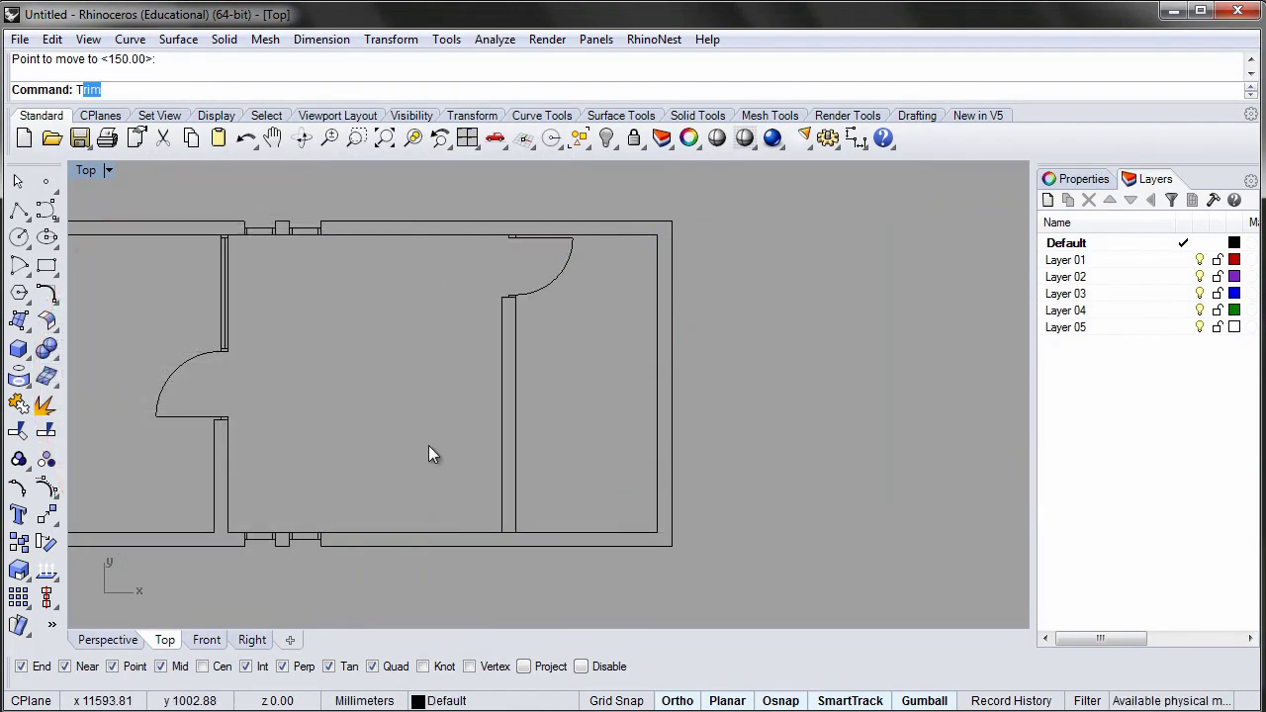
key(Return)
click(499, 534)
key(Return)
scroll(508, 540, up, 6)
Step: Finish trimming the wall junction
key(Return)
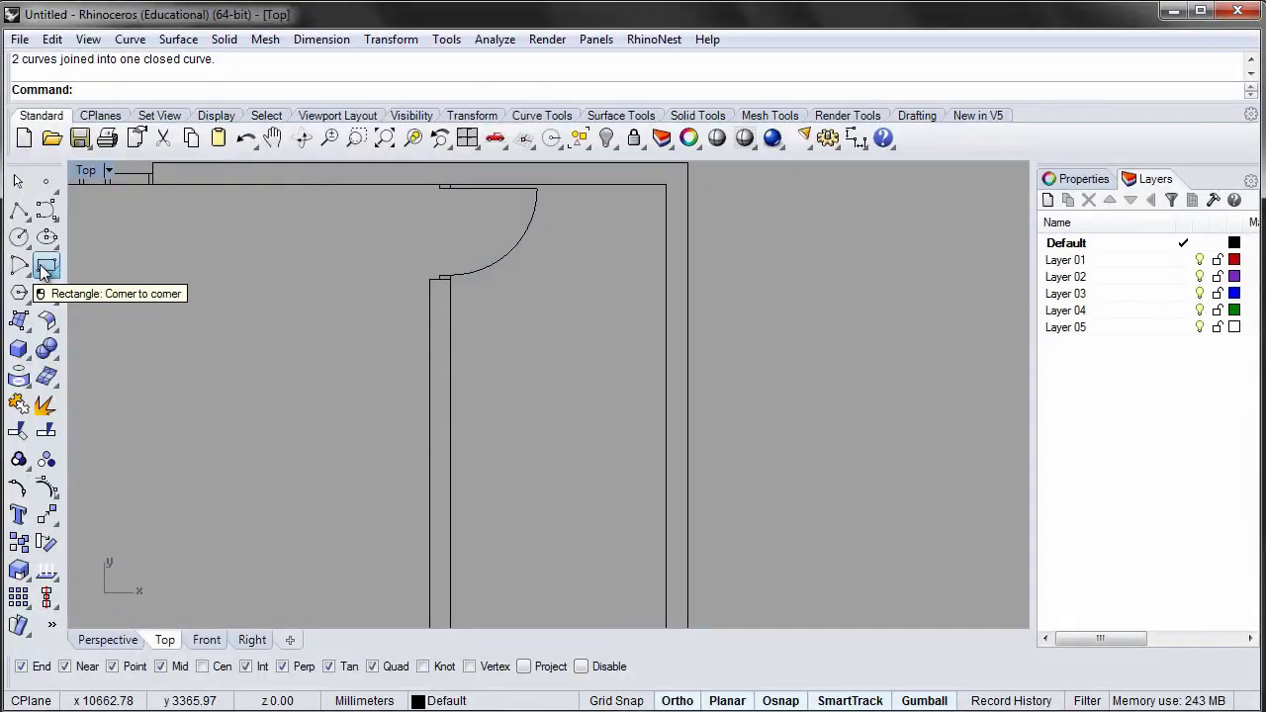
Step: Draw a 520-wide three-point rectangle for the window opening across the right wall
click(43, 268)
click(104, 274)
right_drag(546, 313, 539, 95)
click(660, 371)
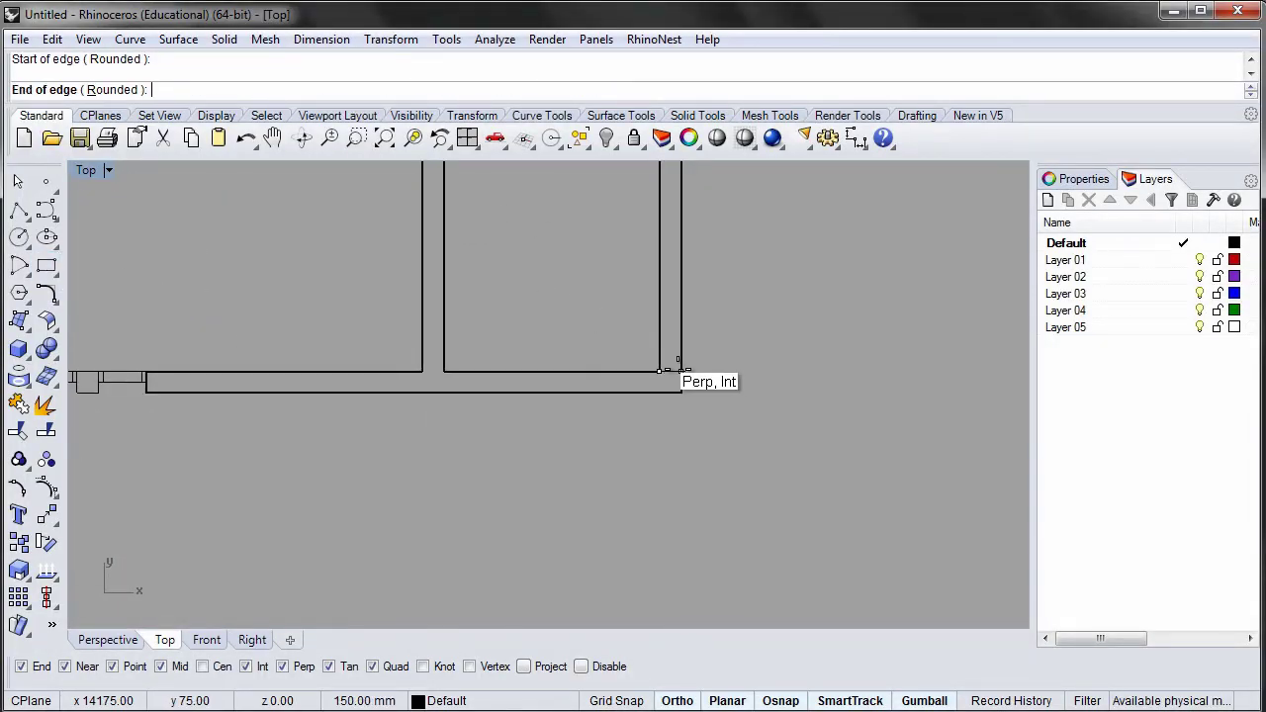
click(681, 371)
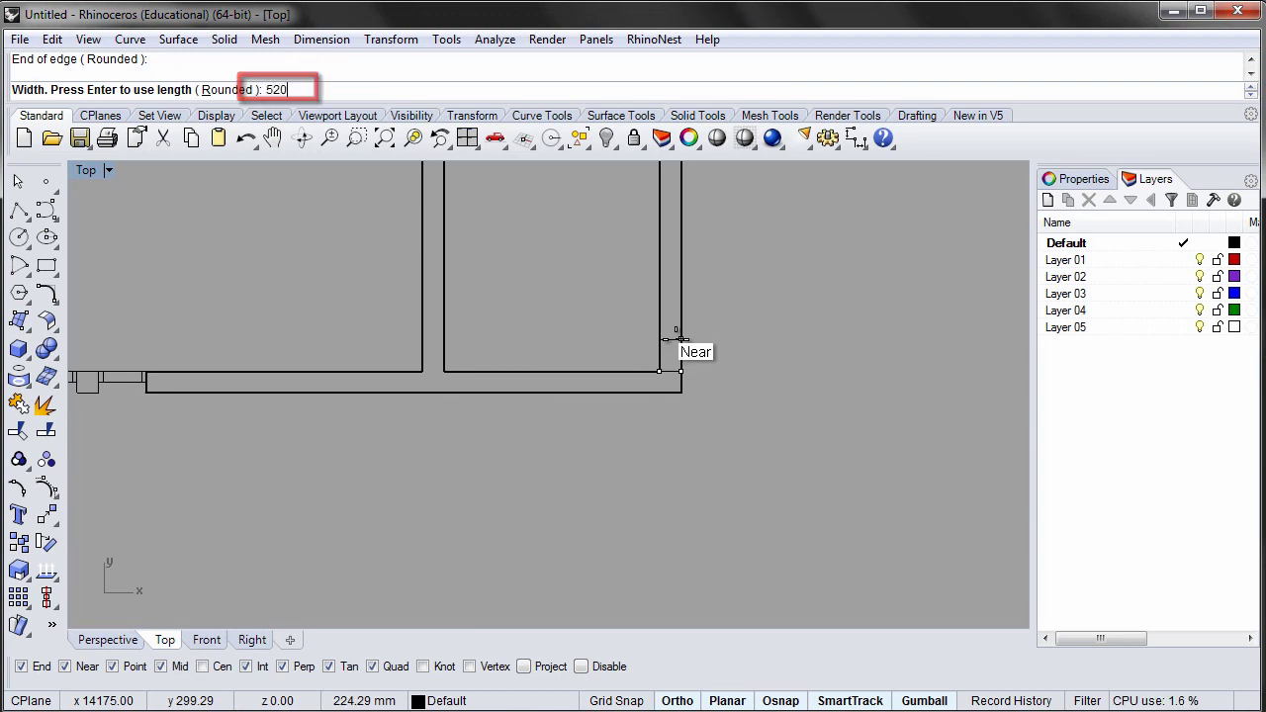
key(Return)
Step: Copy the window rectangle directly above the original
click(667, 297)
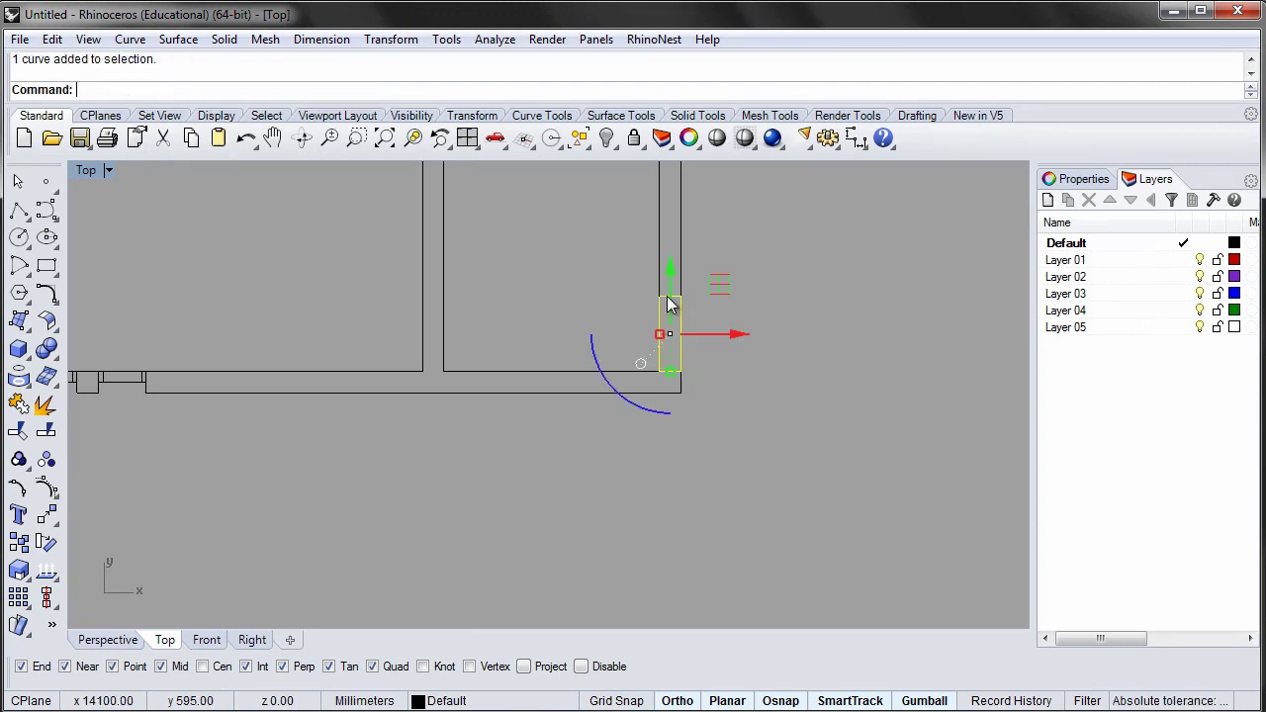
text(Copy)
key(Return)
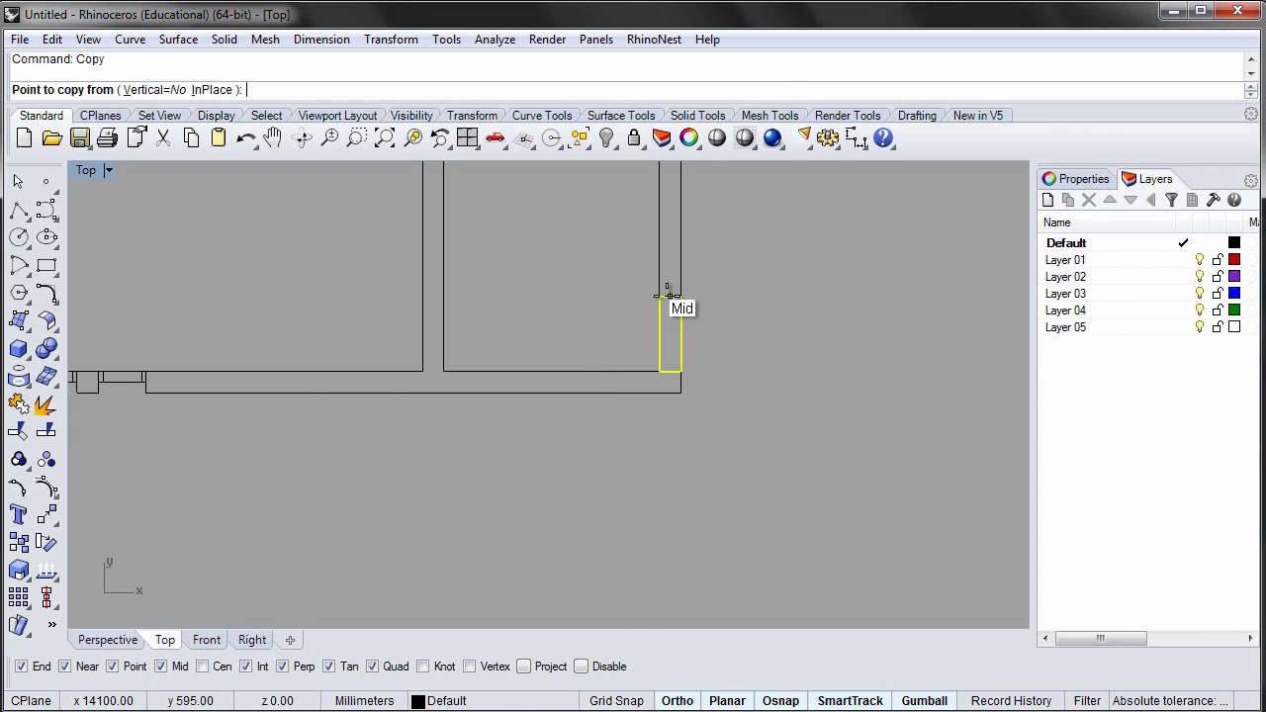
click(680, 372)
click(681, 296)
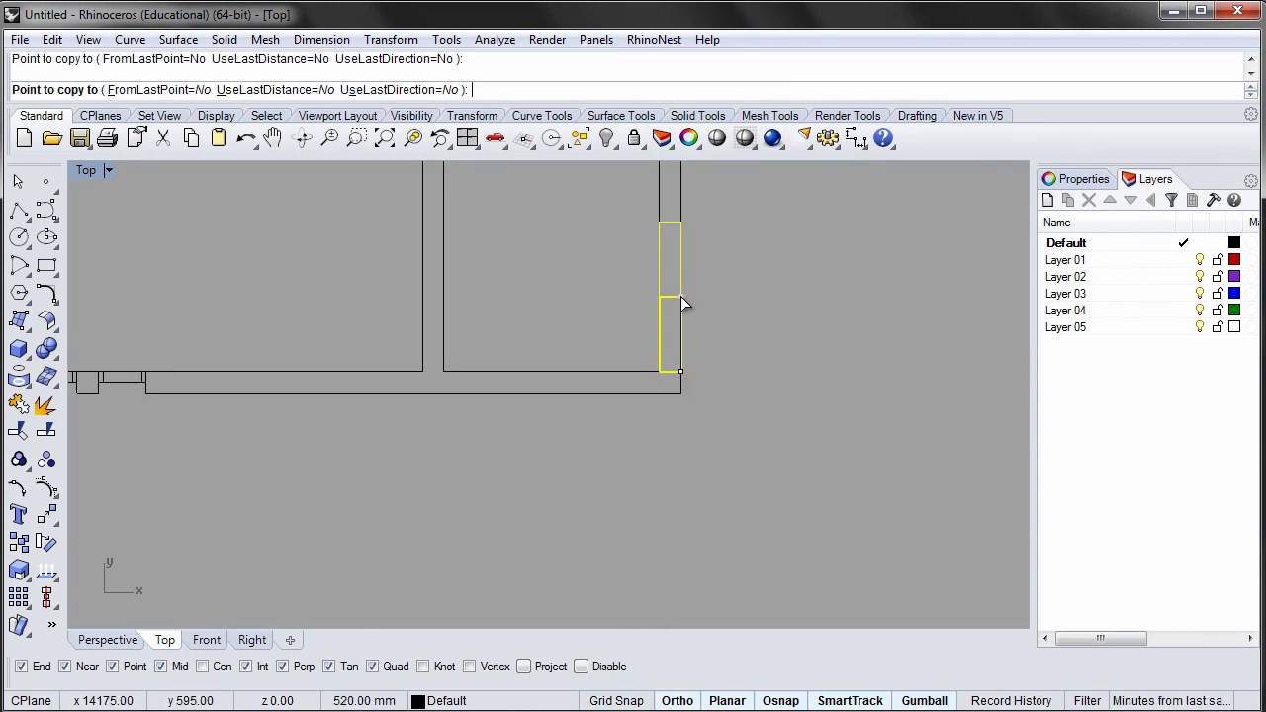
key(Return)
Step: Move the upper copy 440 along the wall
click(671, 237)
text(m)
key(Return)
click(533, 324)
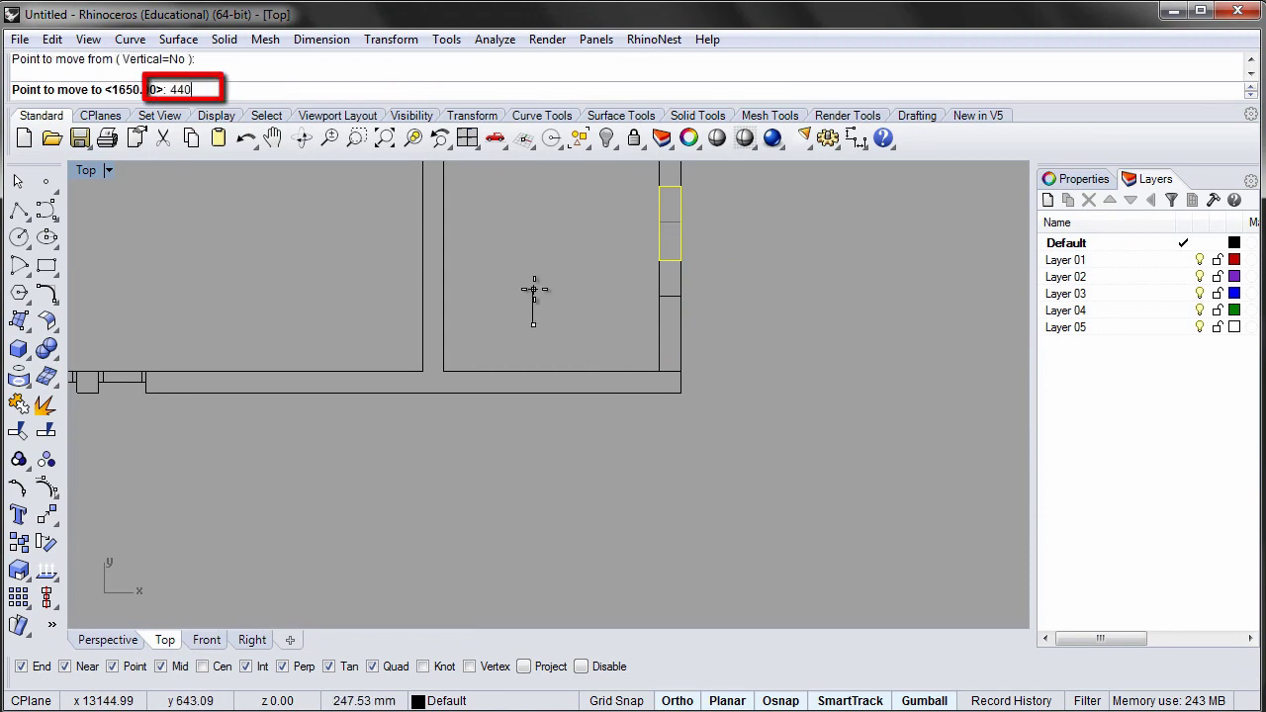
text(440)
key(Return)
click(534, 290)
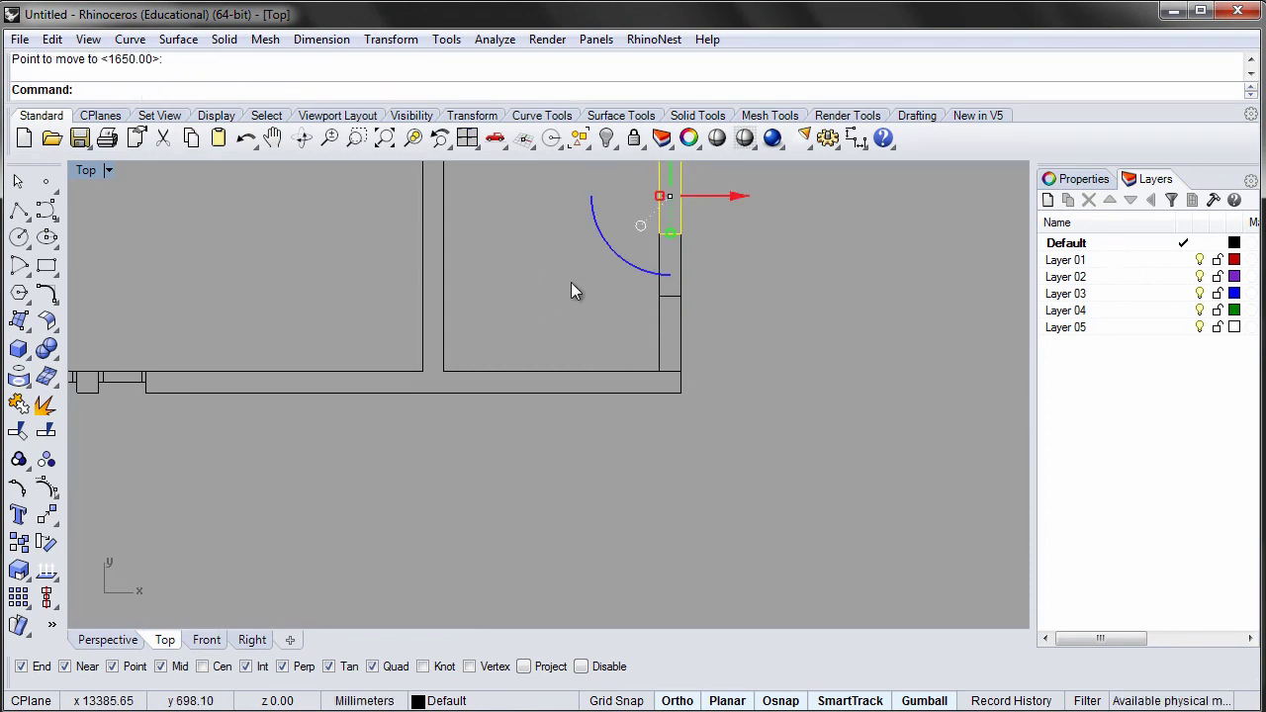
right_drag(574, 286, 539, 444)
key(Escape)
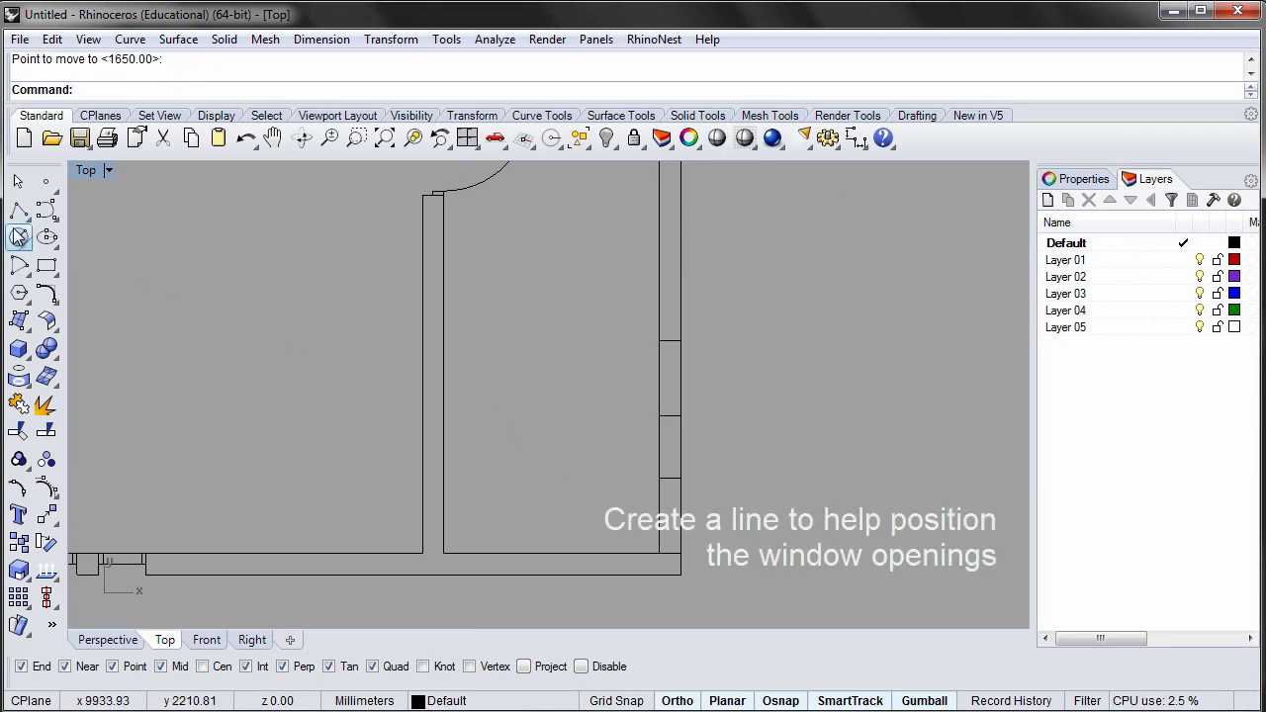
Step: Draw a helper line between the openings and centre both on the right wall's midpoint
click(19, 210)
click(658, 416)
click(662, 478)
key(Return)
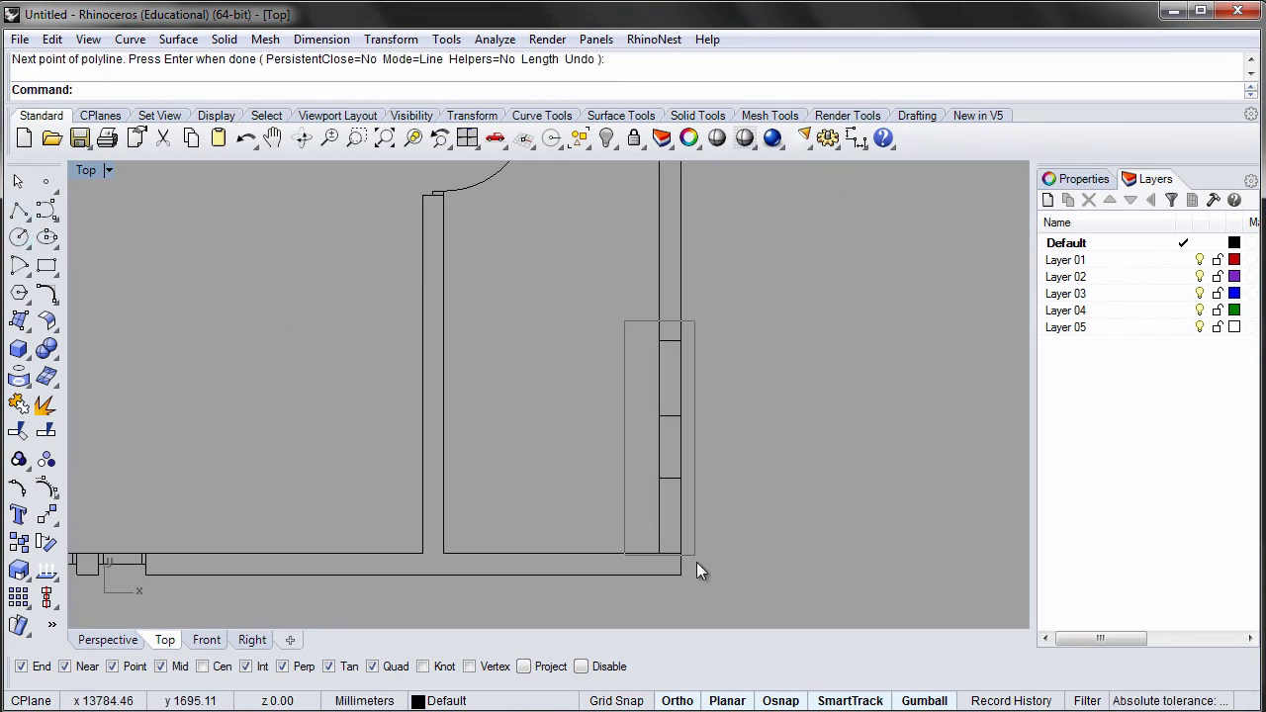
drag(697, 571, 696, 564)
text(m)
key(Return)
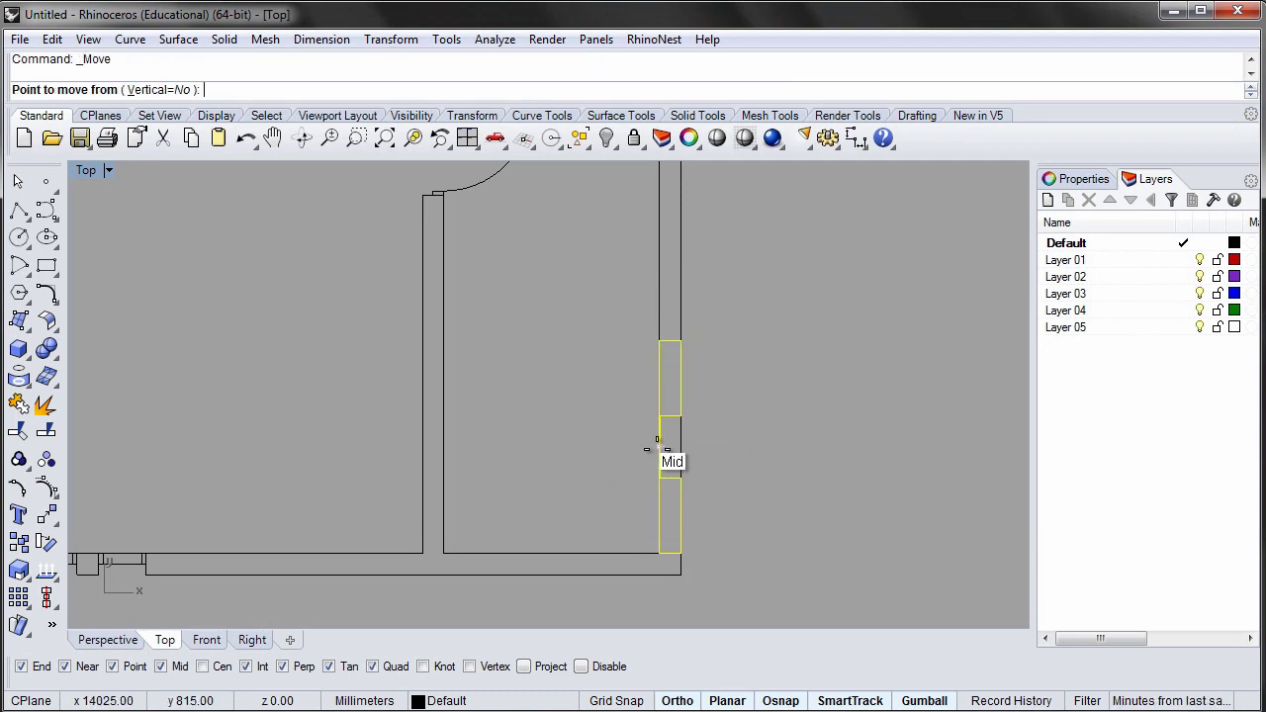
click(657, 448)
scroll(656, 415, down, 3)
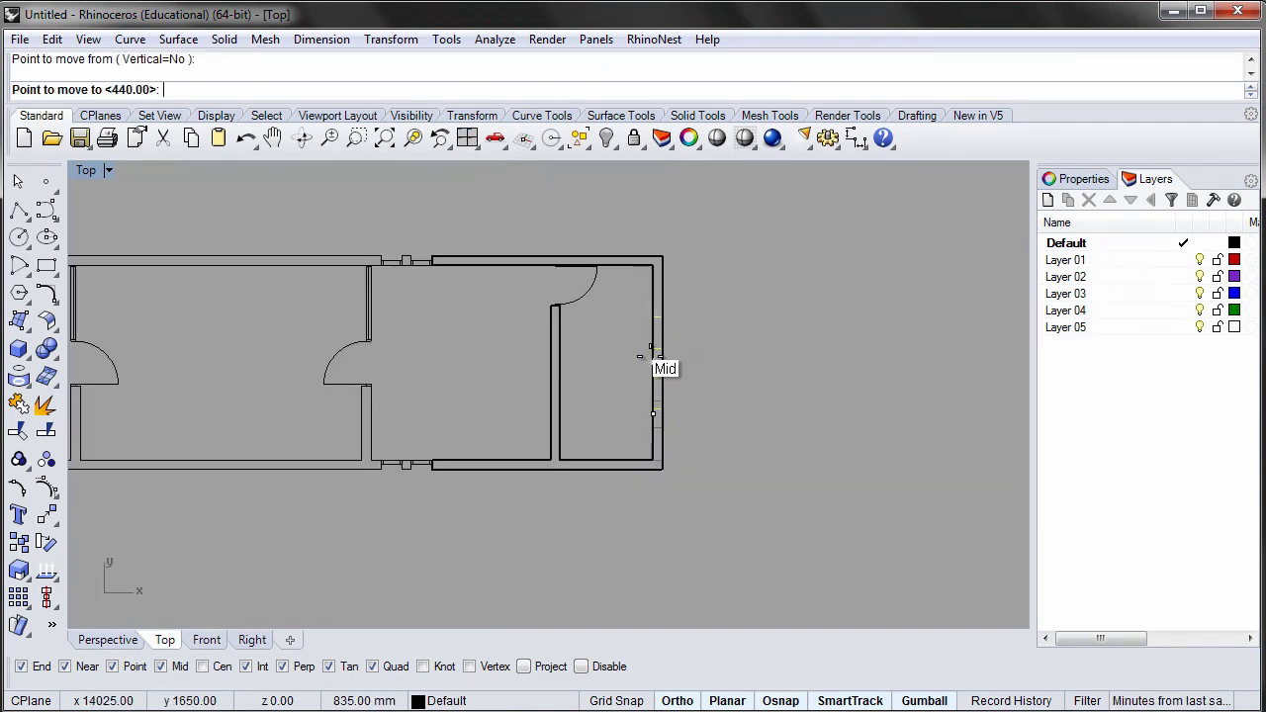
click(652, 364)
Step: Delete the helper line
scroll(648, 361, up, 3)
click(693, 354)
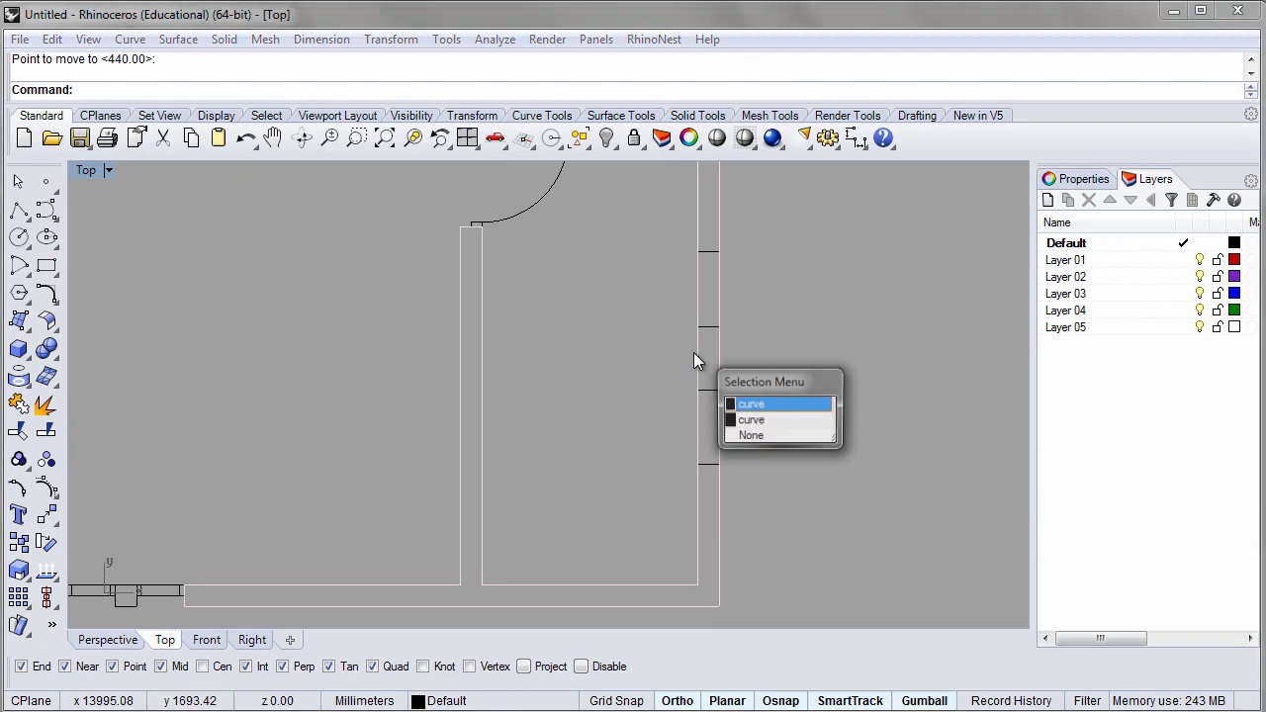
click(751, 420)
key(Delete)
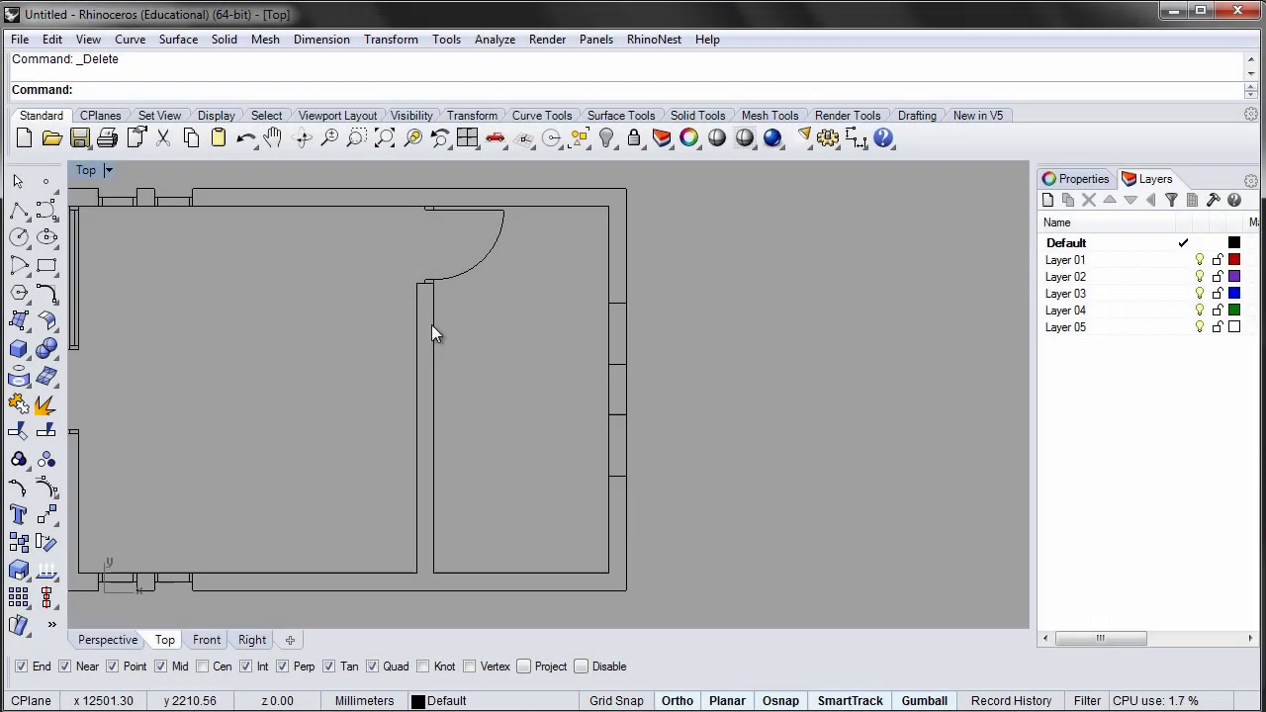
Step: Draw four short cut lines across the right wall at each window edge
click(45, 210)
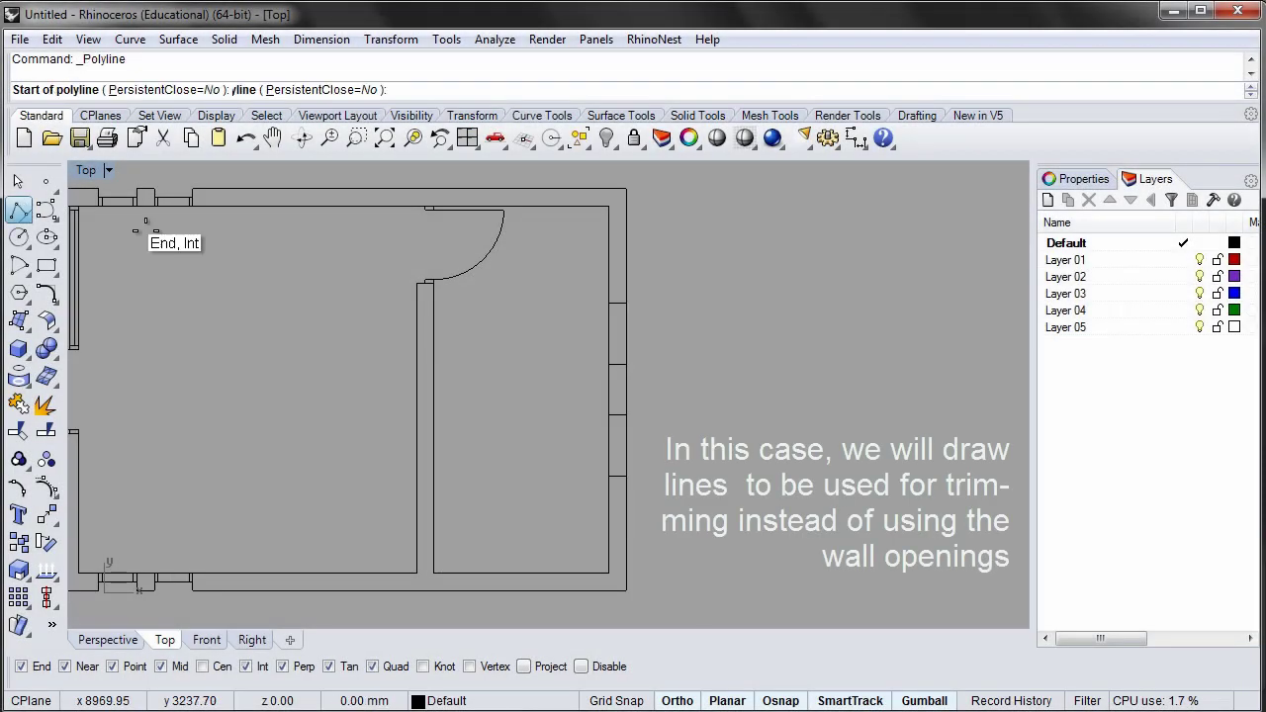
click(614, 301)
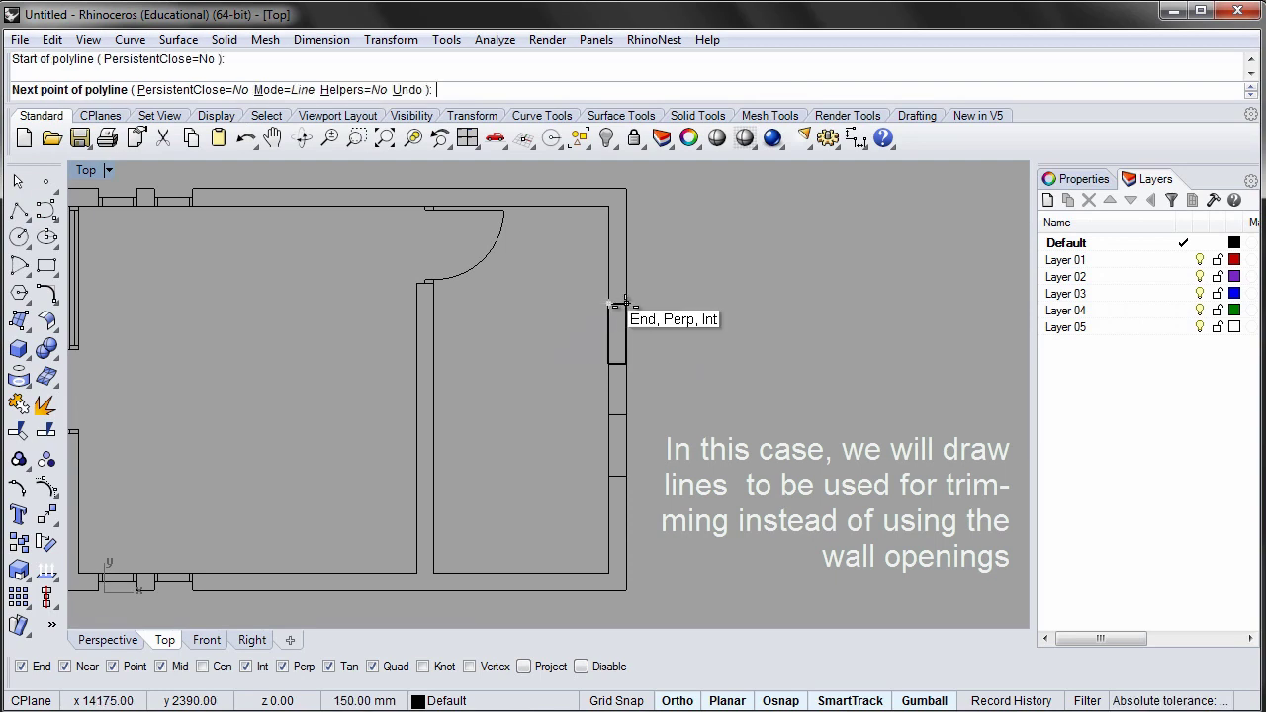
click(611, 299)
key(Return)
key(Return)
click(606, 364)
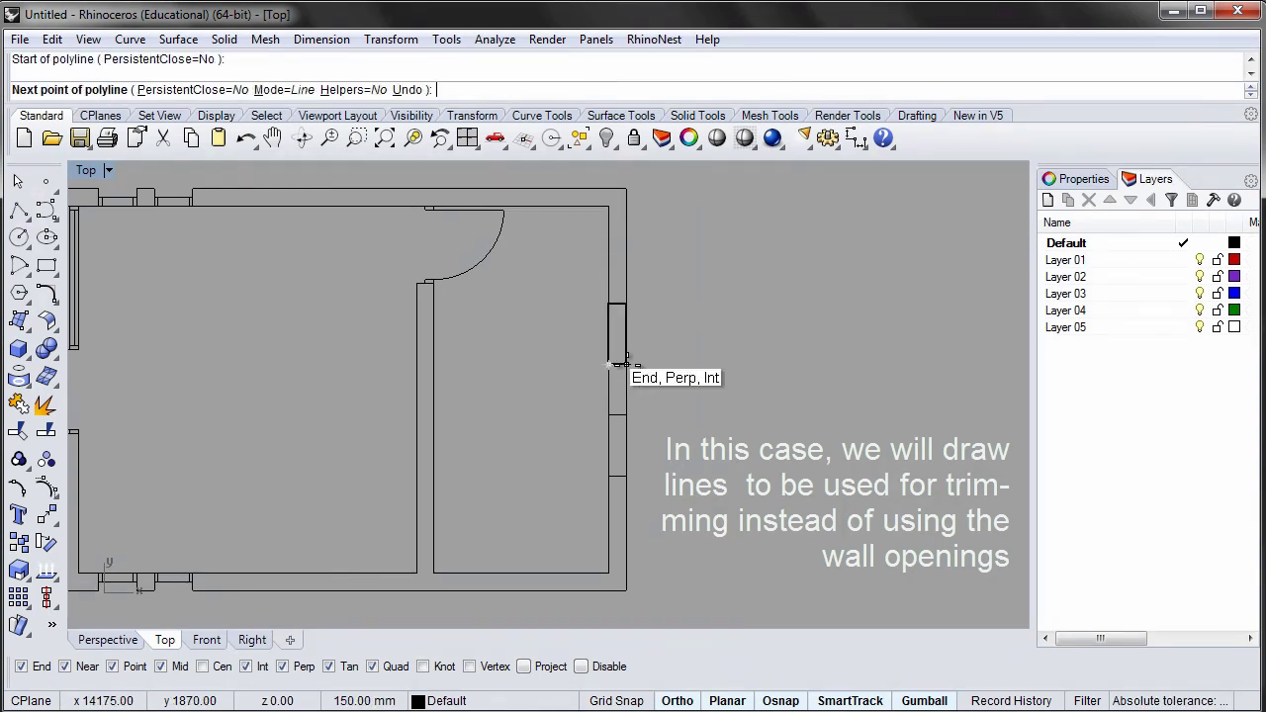
click(617, 368)
key(Return)
key(Return)
click(609, 414)
click(625, 415)
key(Return)
Step: Delete the window opening rectangles
key(Return)
click(613, 476)
click(623, 475)
key(Return)
click(607, 440)
key(Return)
key(Delete)
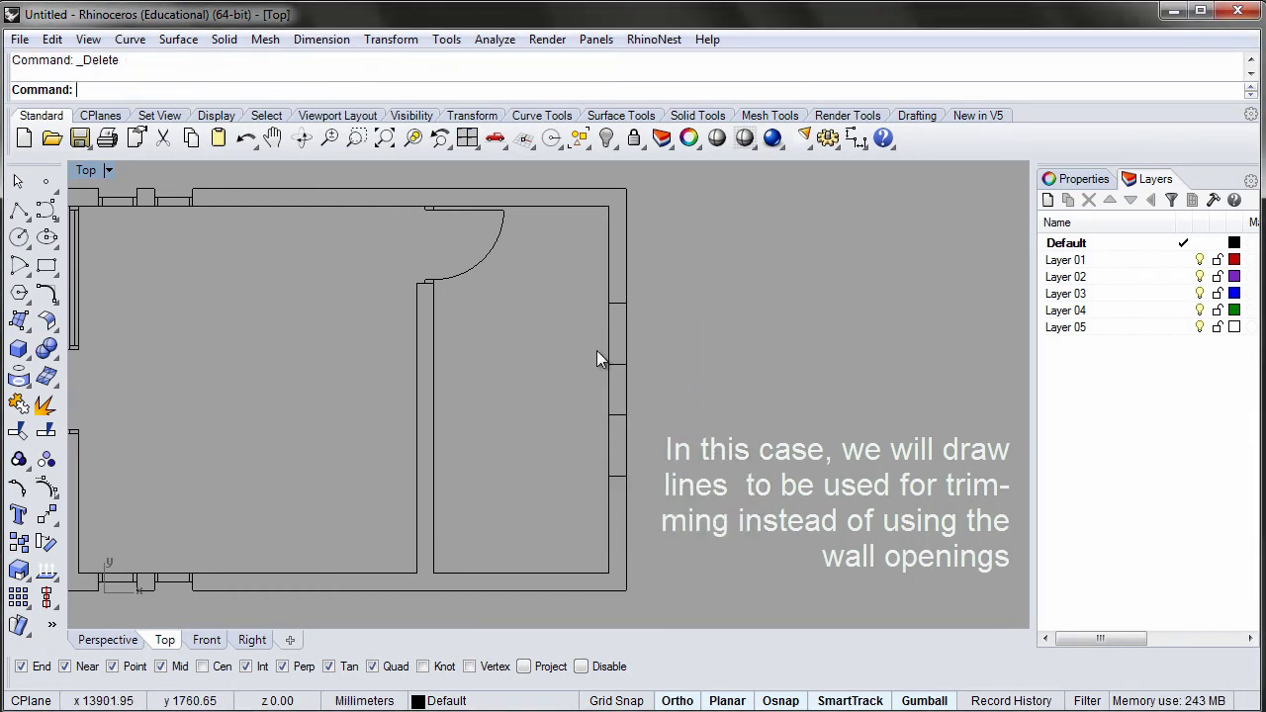
click(606, 332)
key(Escape)
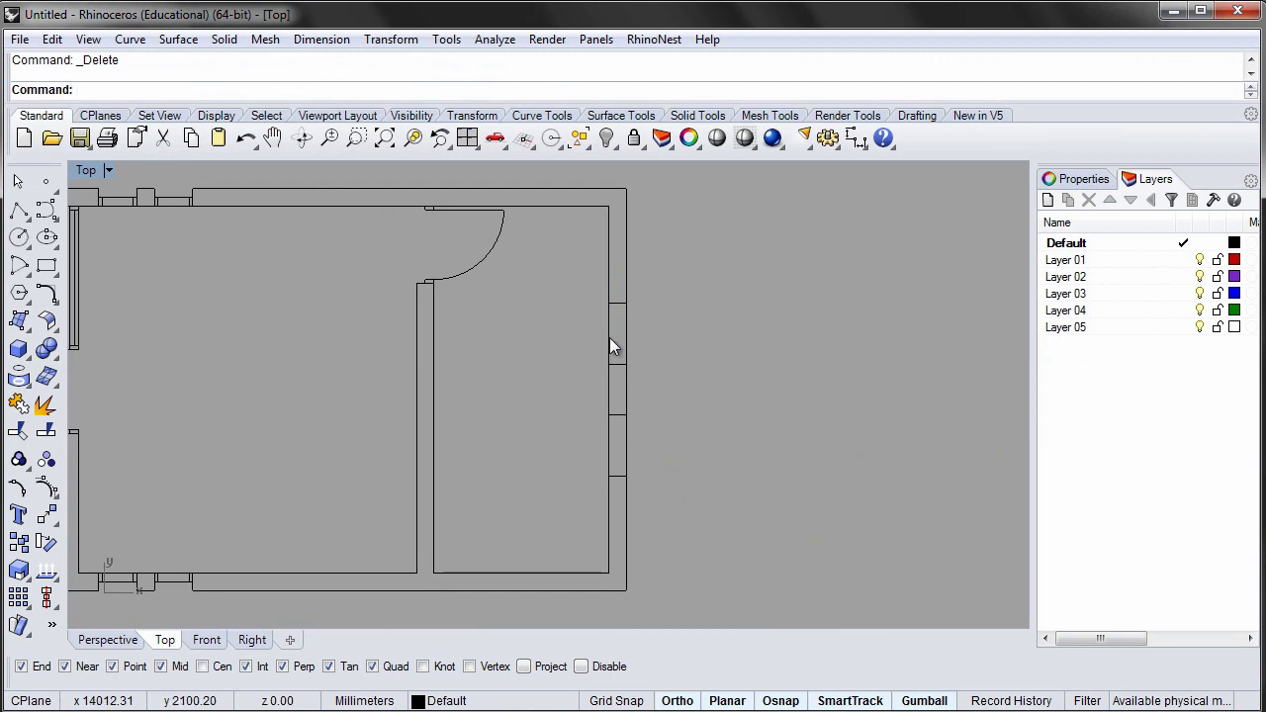
click(608, 337)
key(Escape)
Step: Trim the right wall at both window openings and join the wall curves into closed outlines
key(Return)
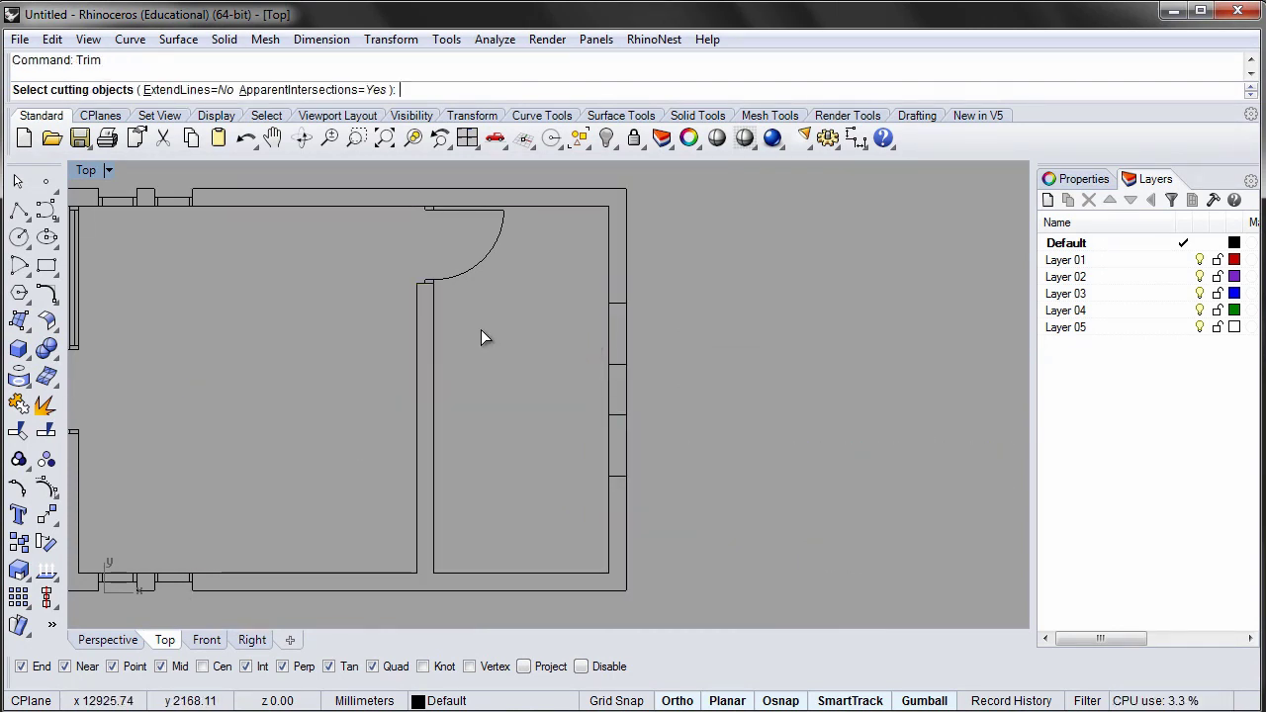
drag(570, 309, 568, 286)
key(Return)
click(610, 331)
click(628, 445)
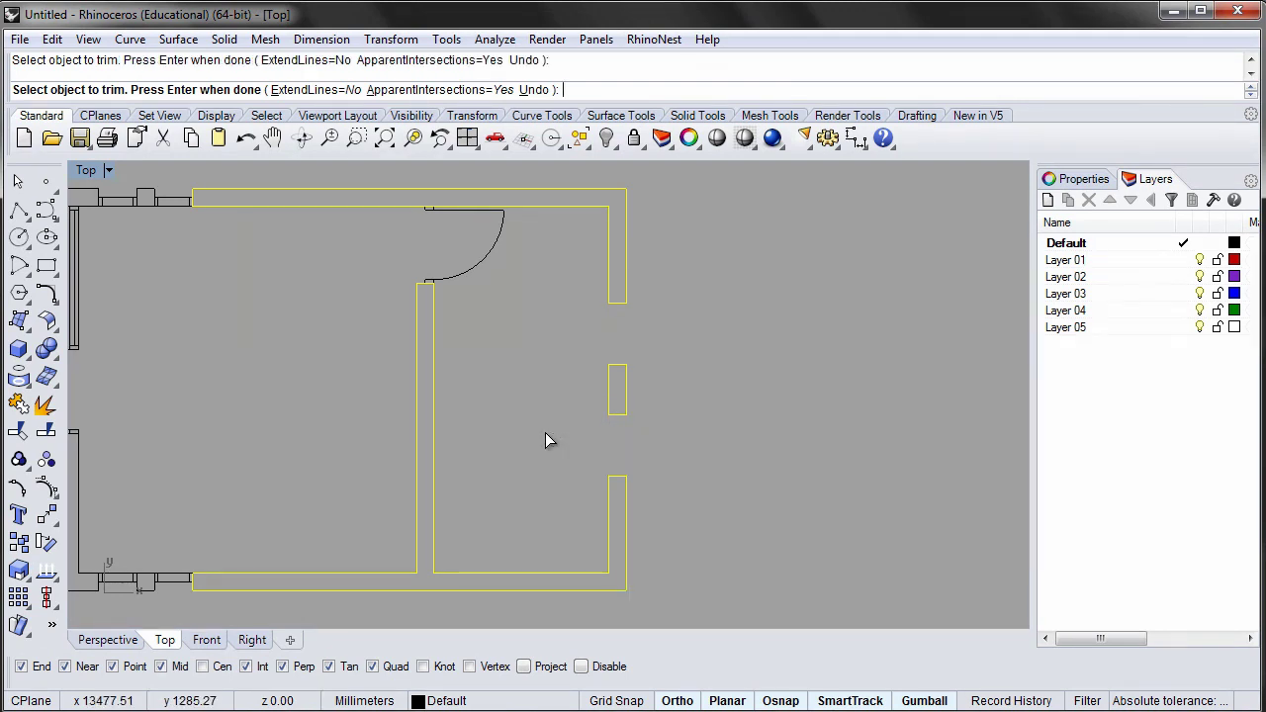
key(Return)
drag(594, 353, 580, 268)
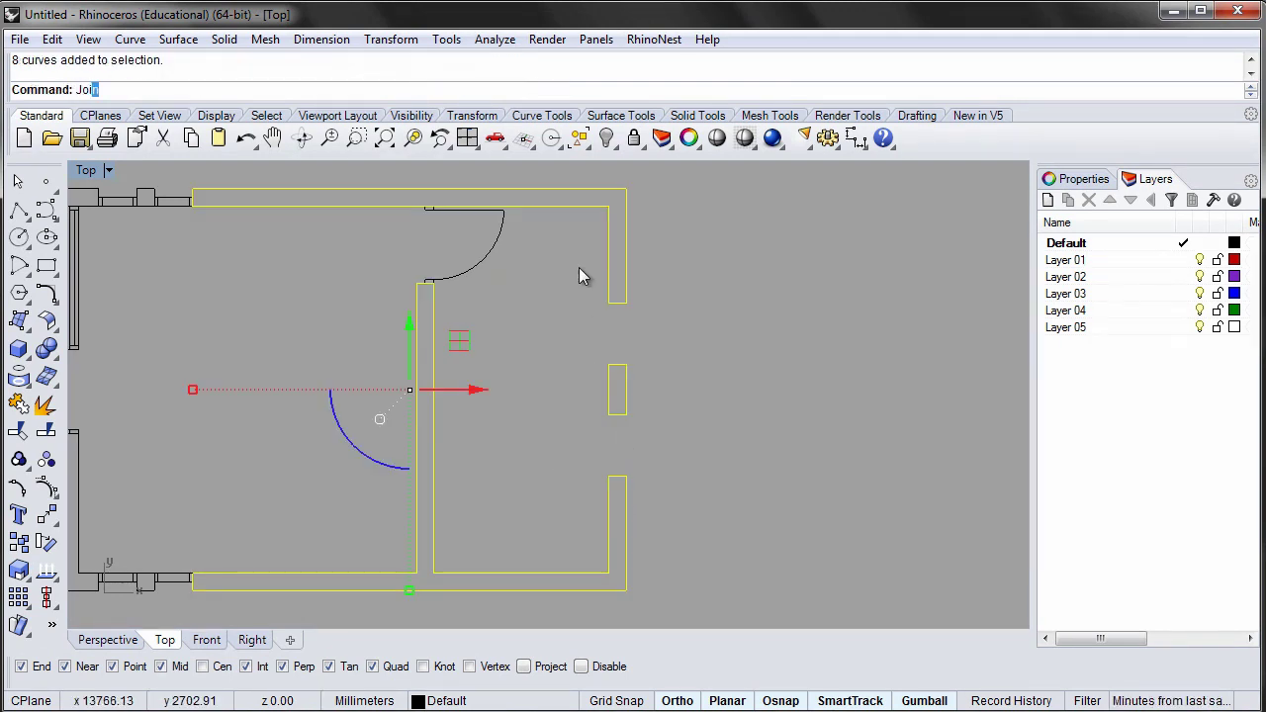
key(Return)
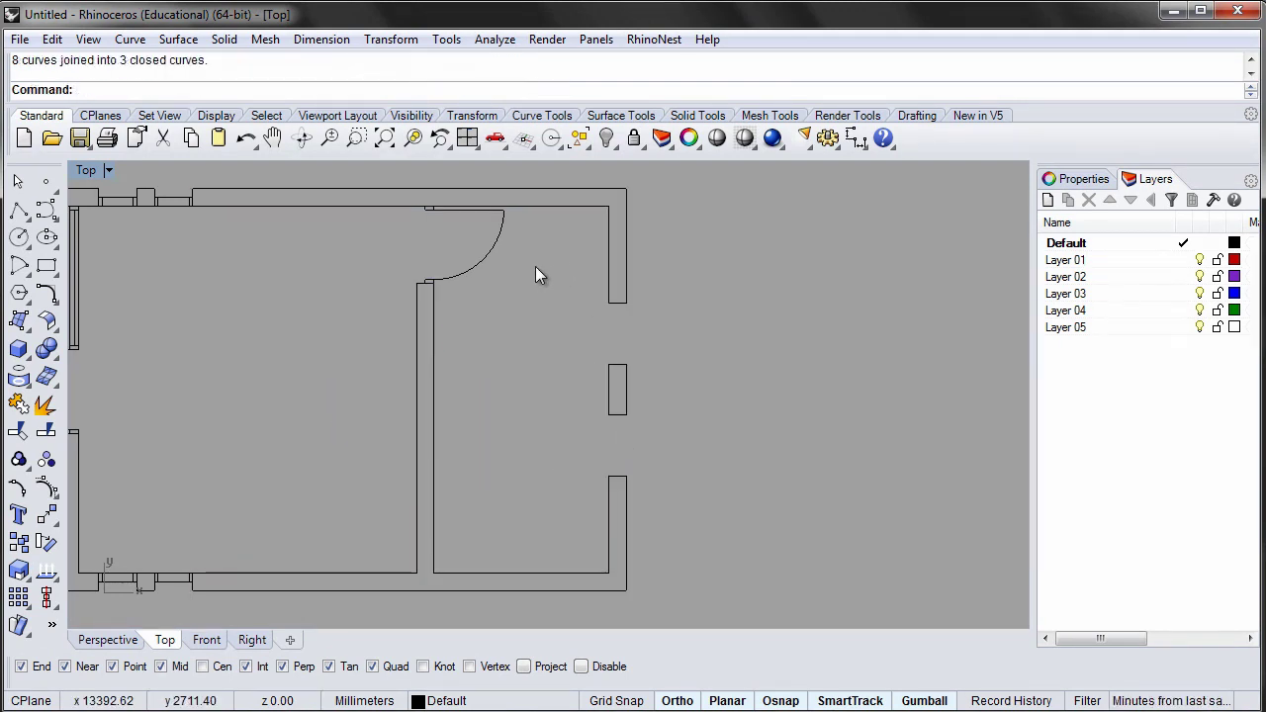
scroll(621, 325, up, 3)
Step: Draw two small three-point frame rectangles at the opening's lower edge
click(46, 265)
click(123, 272)
click(600, 402)
click(633, 403)
click(614, 402)
key(Return)
click(585, 405)
click(647, 396)
click(633, 396)
click(627, 396)
Step: Copy the frame piece to the opening's top, connect them with a line, and group them
text(copy)
key(Return)
click(610, 385)
click(607, 183)
key(Return)
click(18, 211)
click(624, 386)
click(623, 195)
key(Return)
drag(573, 171, 661, 425)
key(ctrl+g)
Step: Copy the grouped window frame into the lower opening
scroll(596, 369, down, 3)
text(copy)
key(Return)
click(608, 281)
click(594, 483)
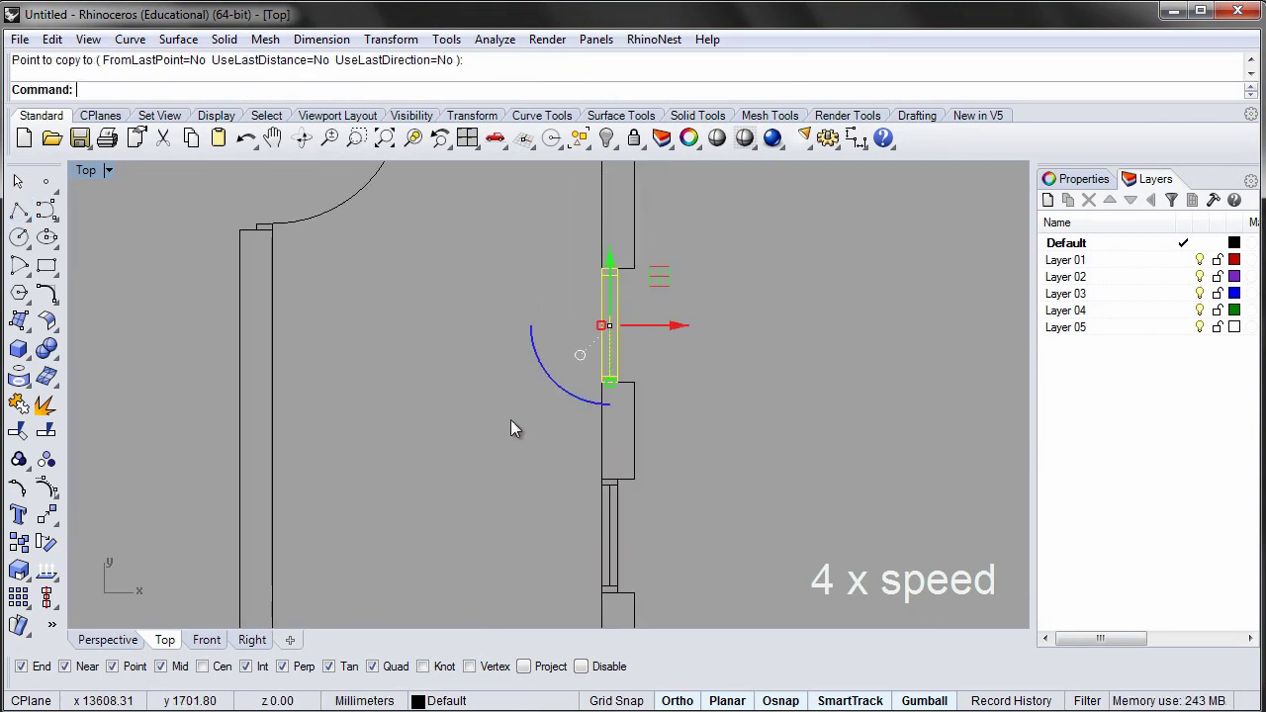
Step: Scroll azuma_plan to the entrance, porch and 330 × 1,400 shoe box
scroll(836, 303, down, 5)
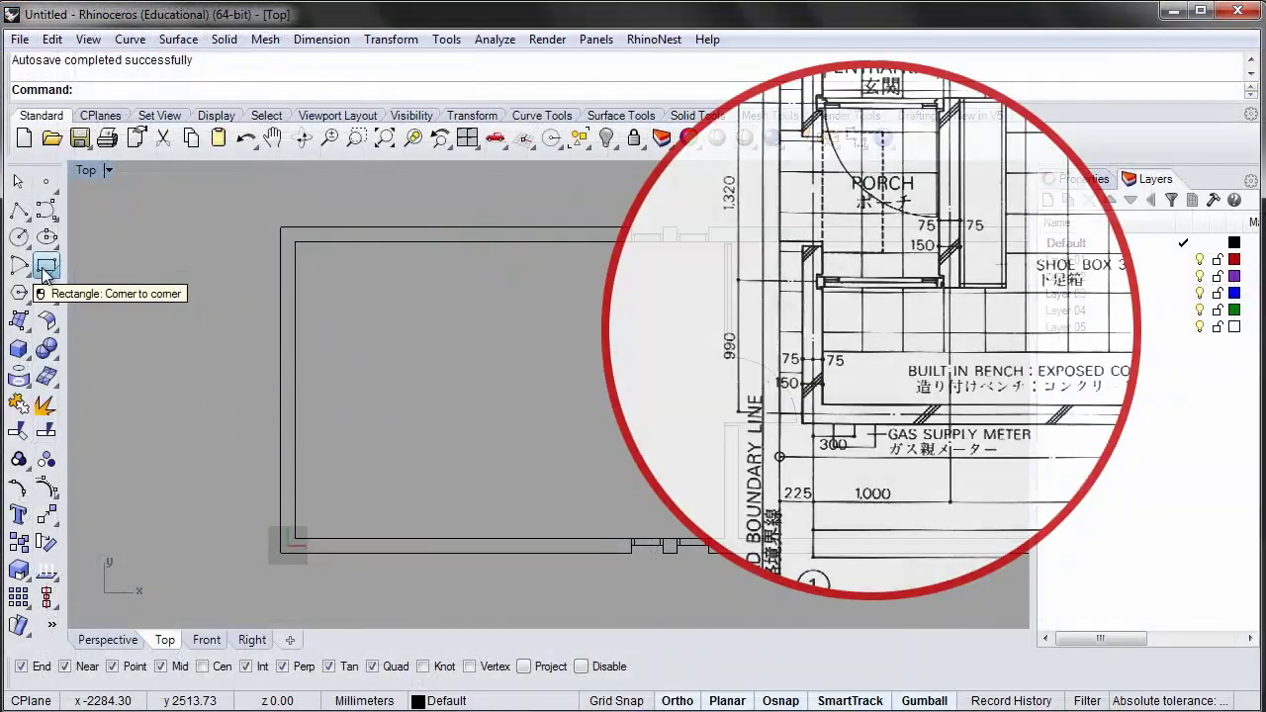
Step: Draw a 150 × 1320 three-point rectangle for the entrance step along the wall
click(44, 268)
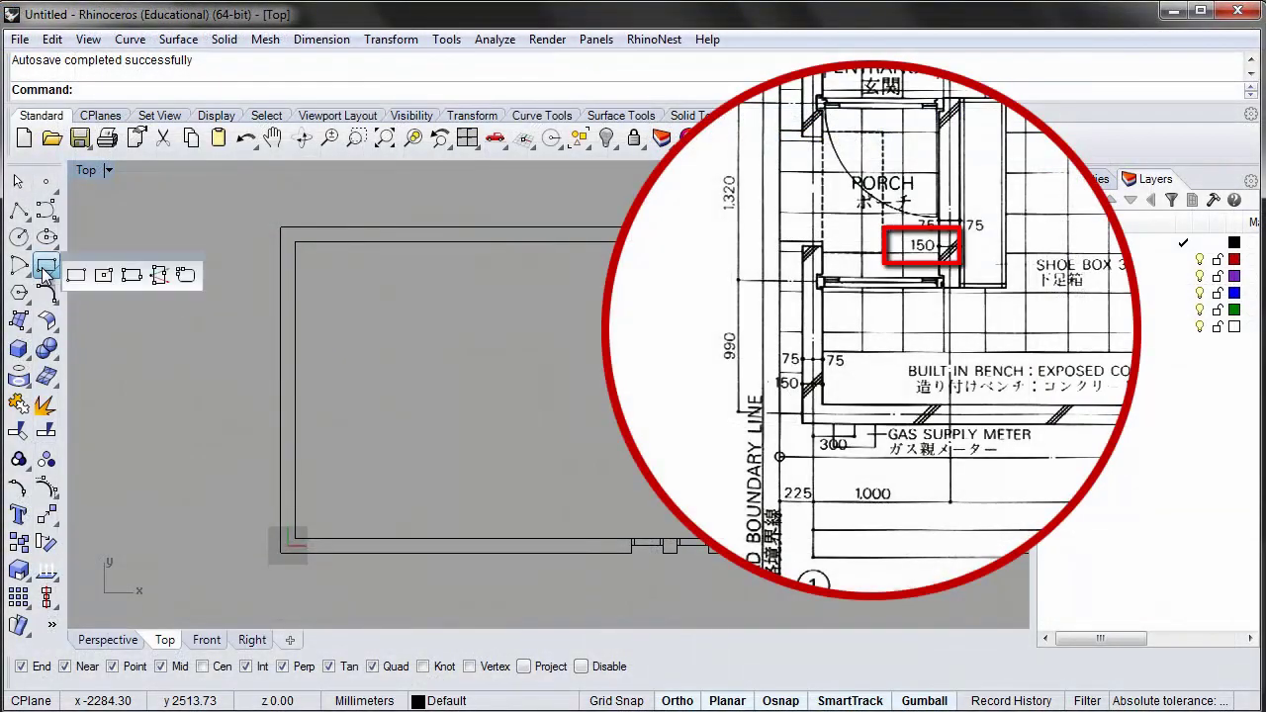
click(131, 277)
scroll(295, 547, up, 6)
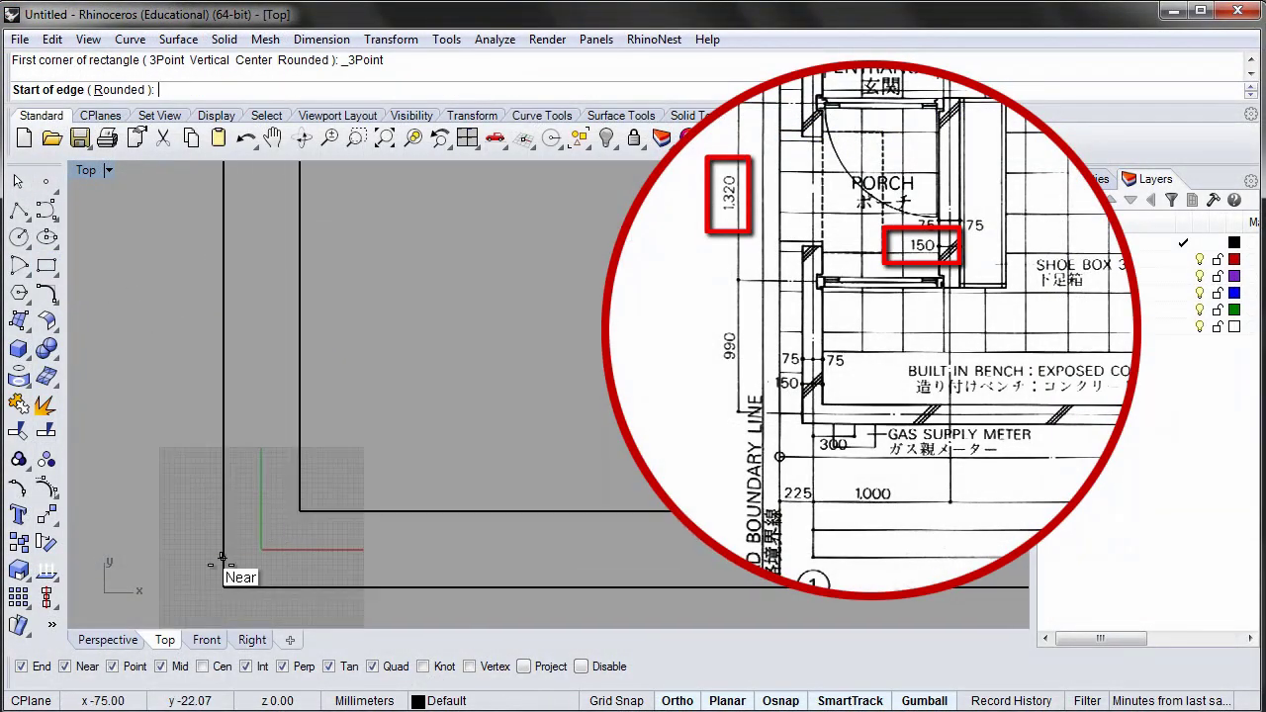
click(299, 511)
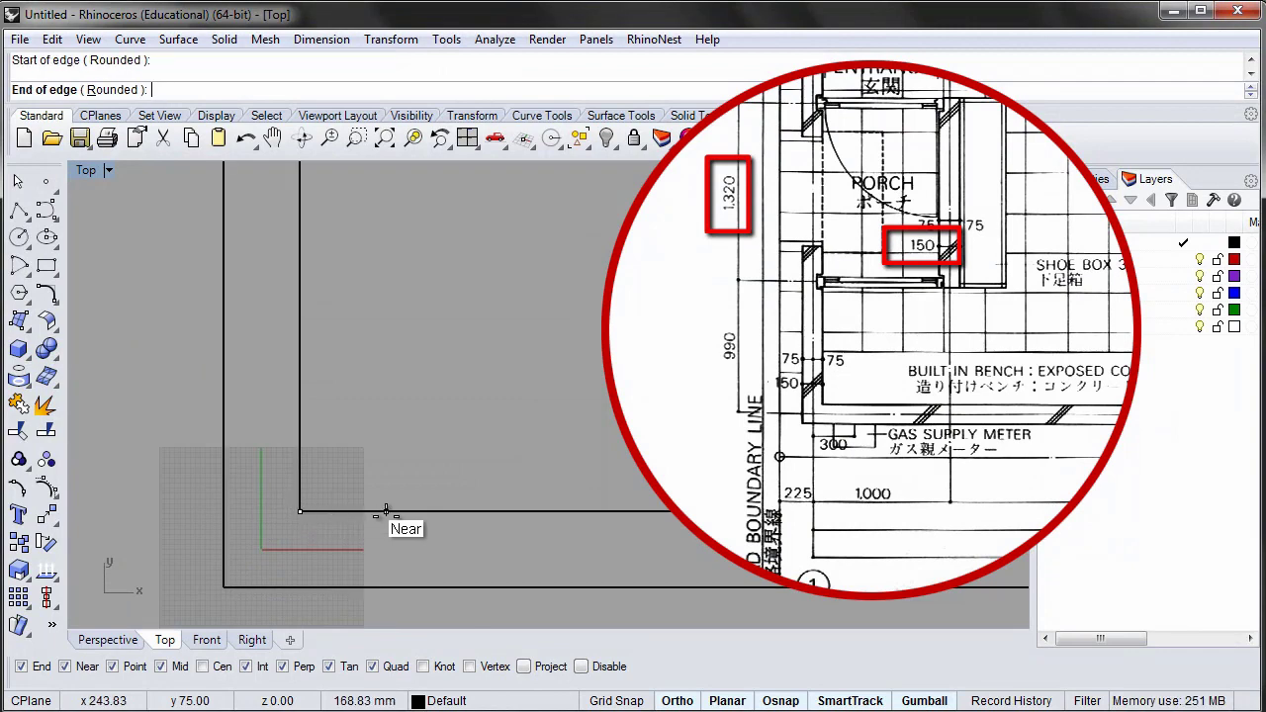
text(150)
key(Return)
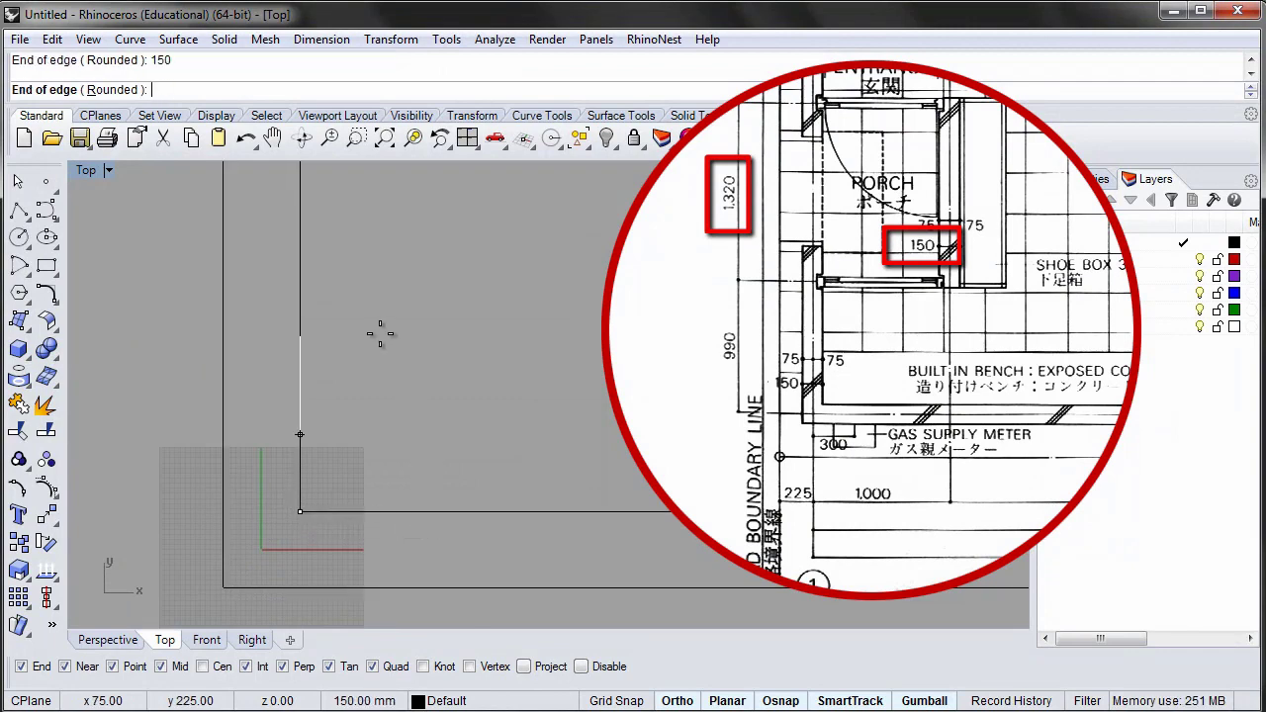
click(401, 473)
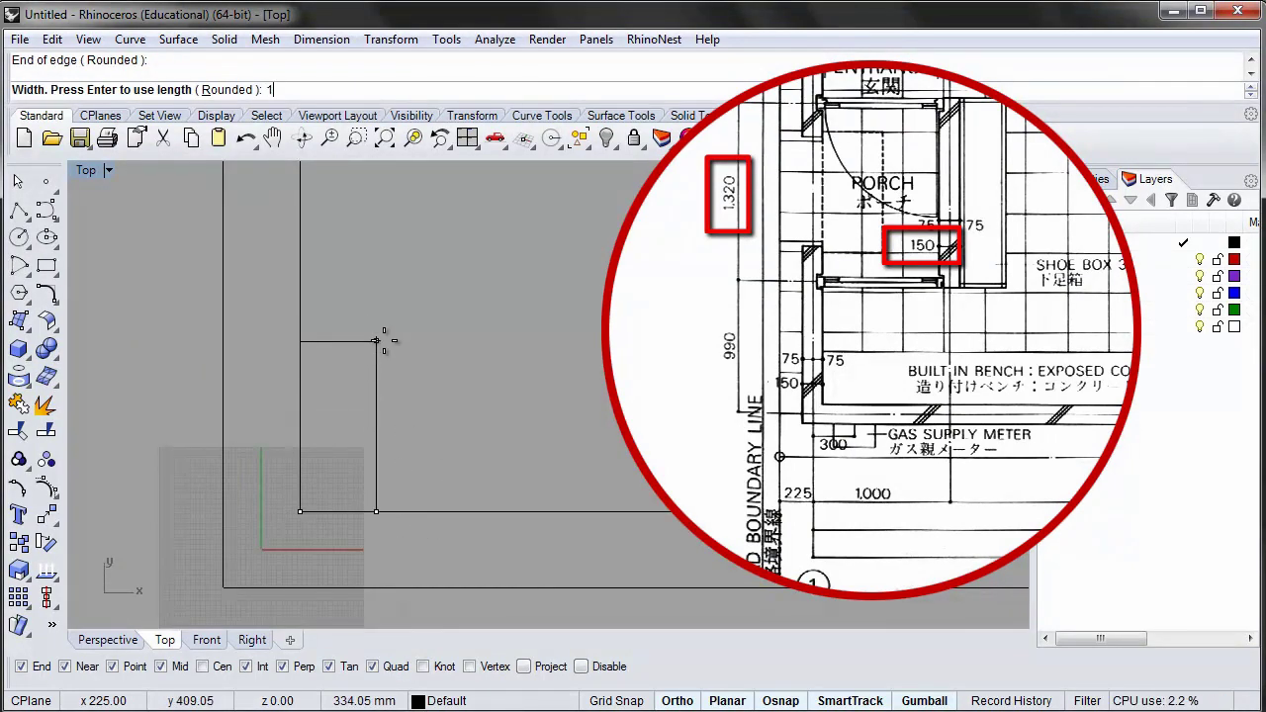
key(Return)
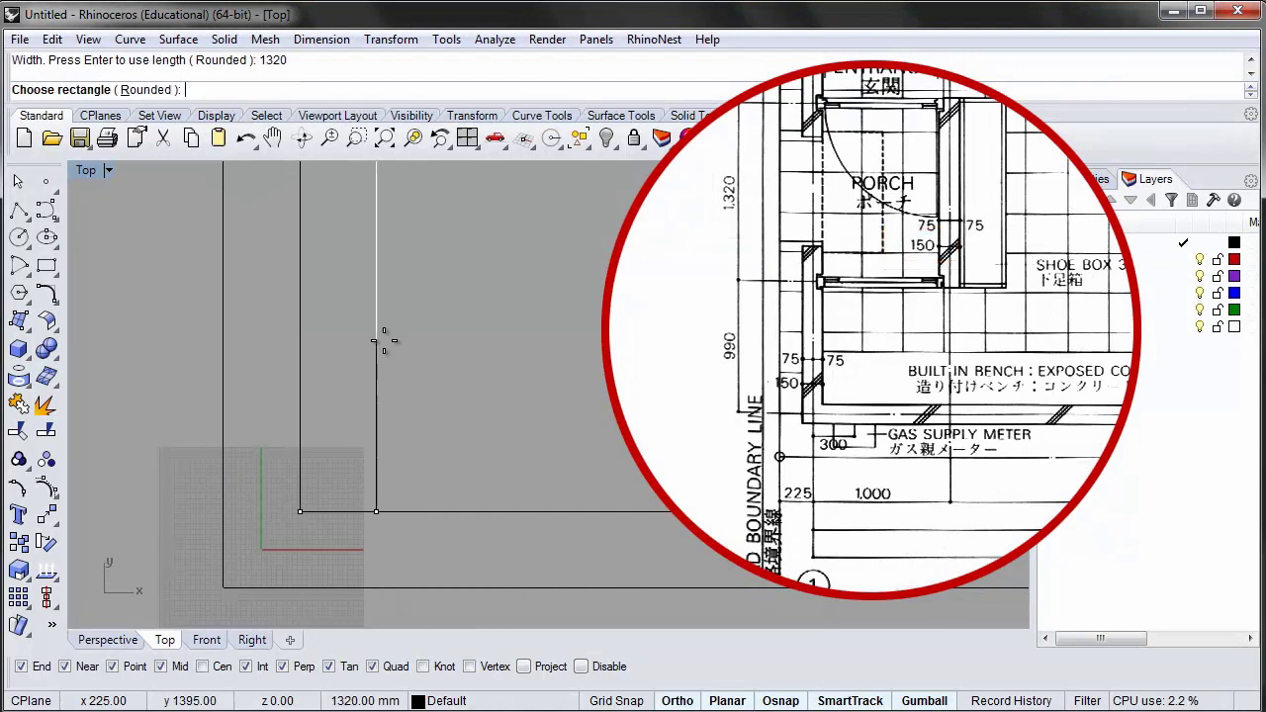
click(383, 341)
scroll(384, 341, down, 5)
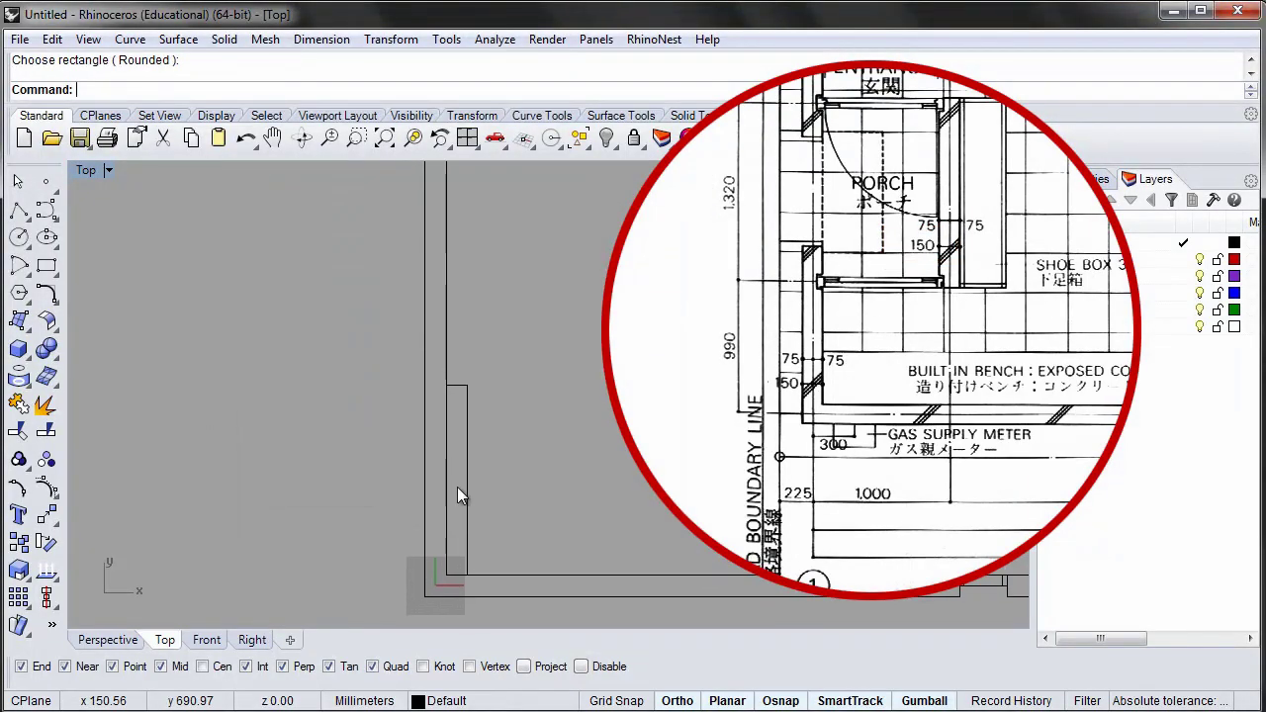
Step: Move the step rectangle 1000 mm to the right
click(471, 460)
text(m)
key(Return)
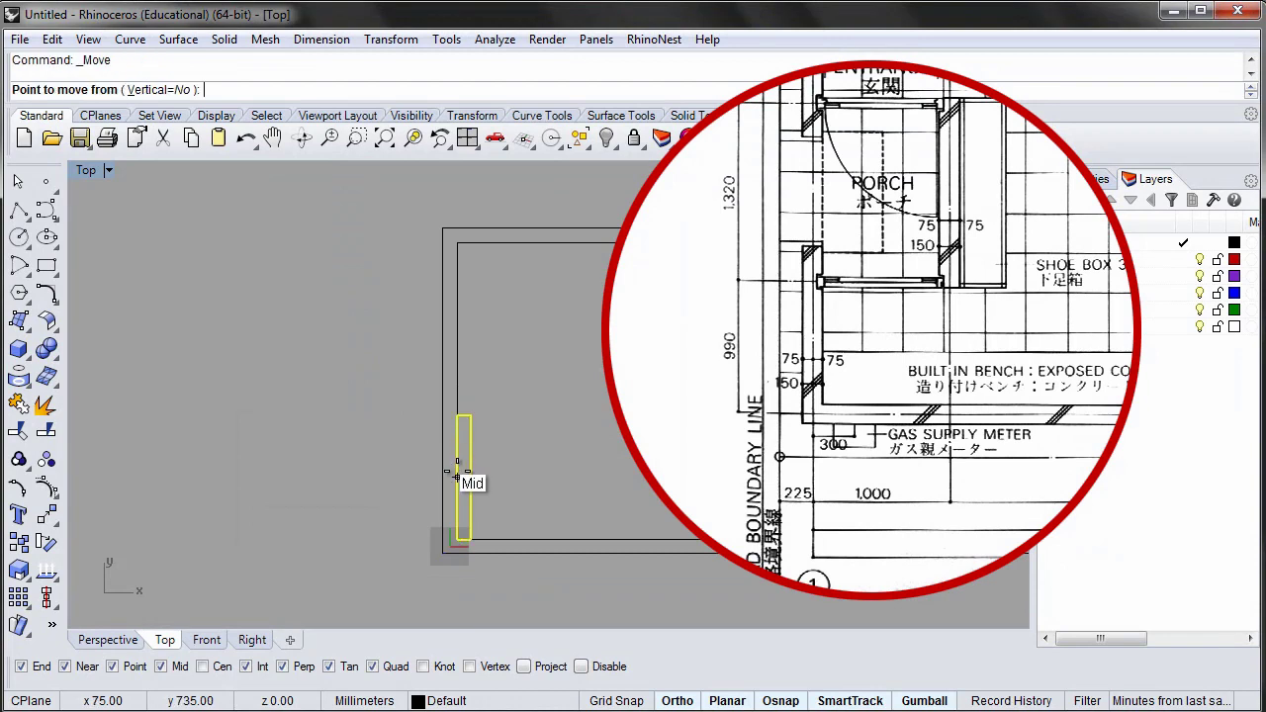
click(456, 465)
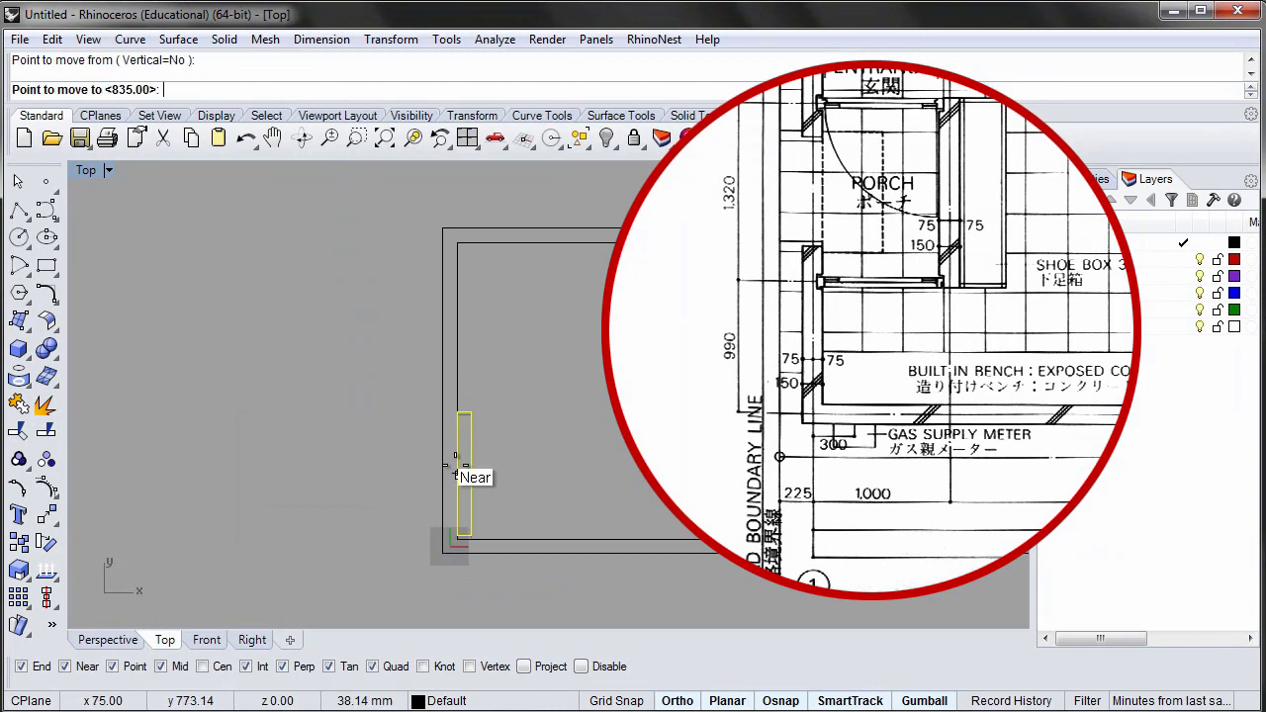
right_click(330, 393)
click(226, 388)
text(1000)
key(Return)
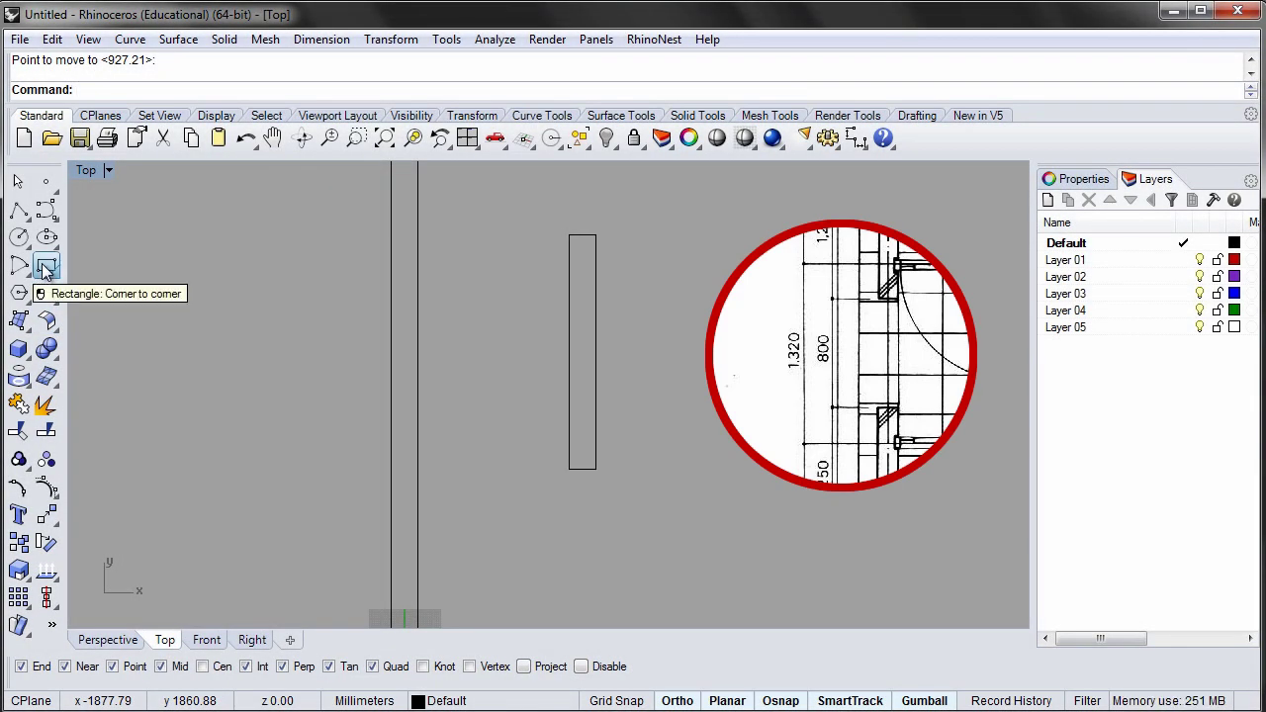
Step: Draw an 800 mm 3-point rectangle from the thin rectangle's bottom corners
click(49, 267)
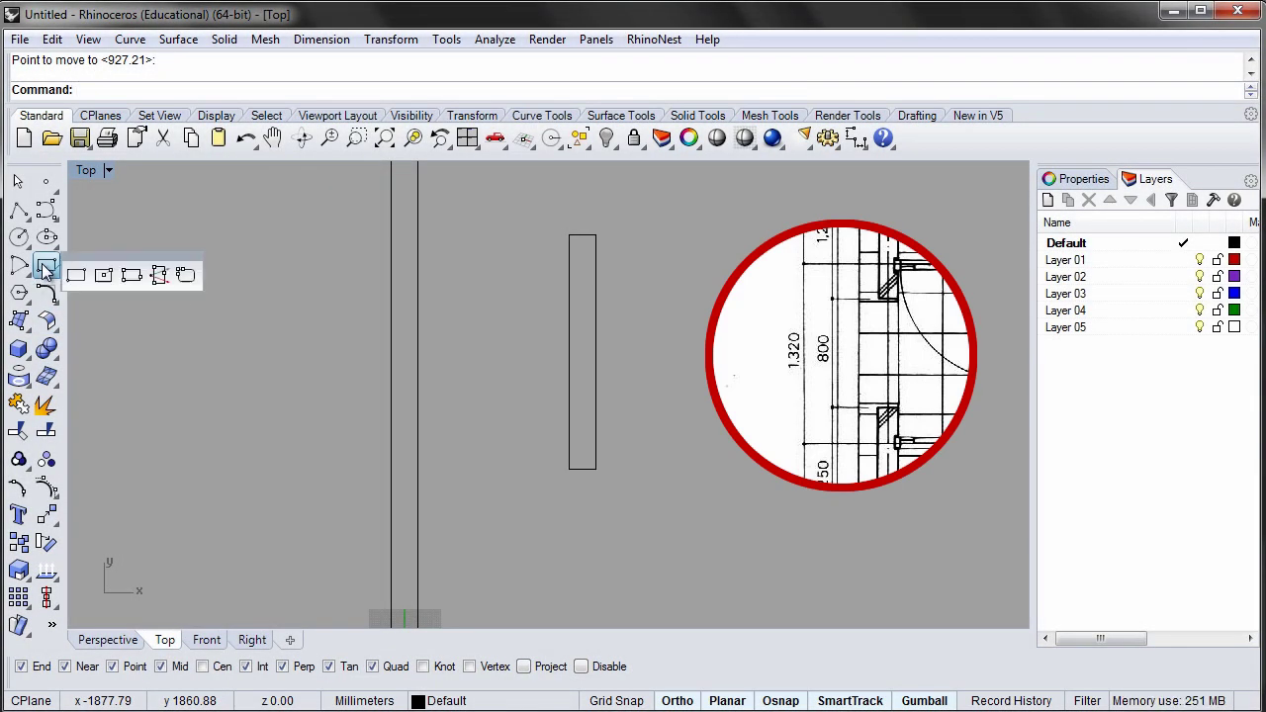
click(131, 275)
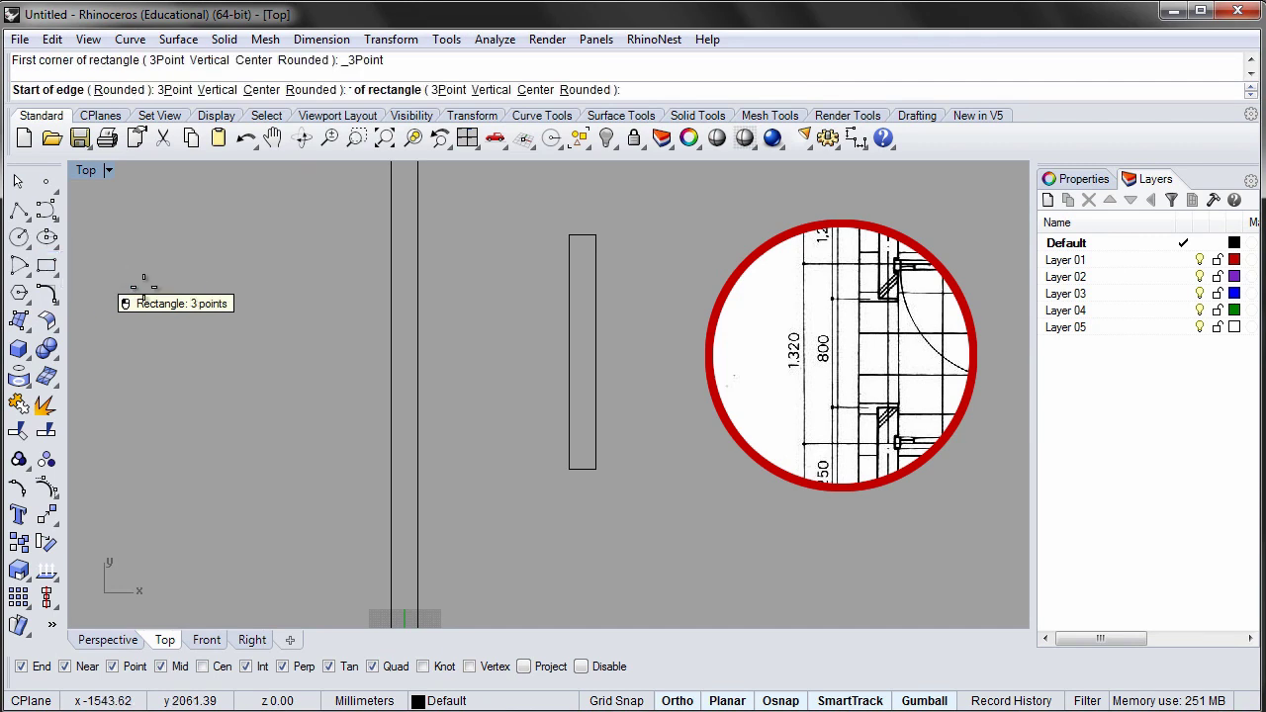
click(569, 469)
click(594, 467)
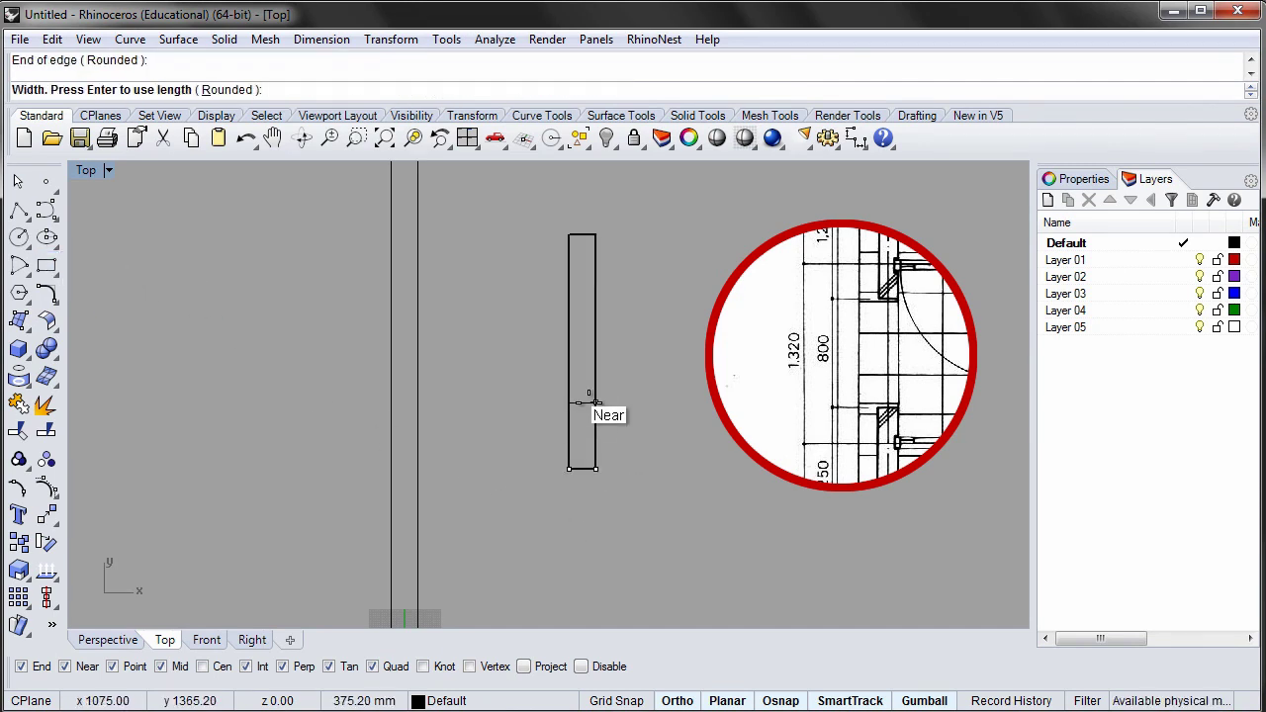
key(Return)
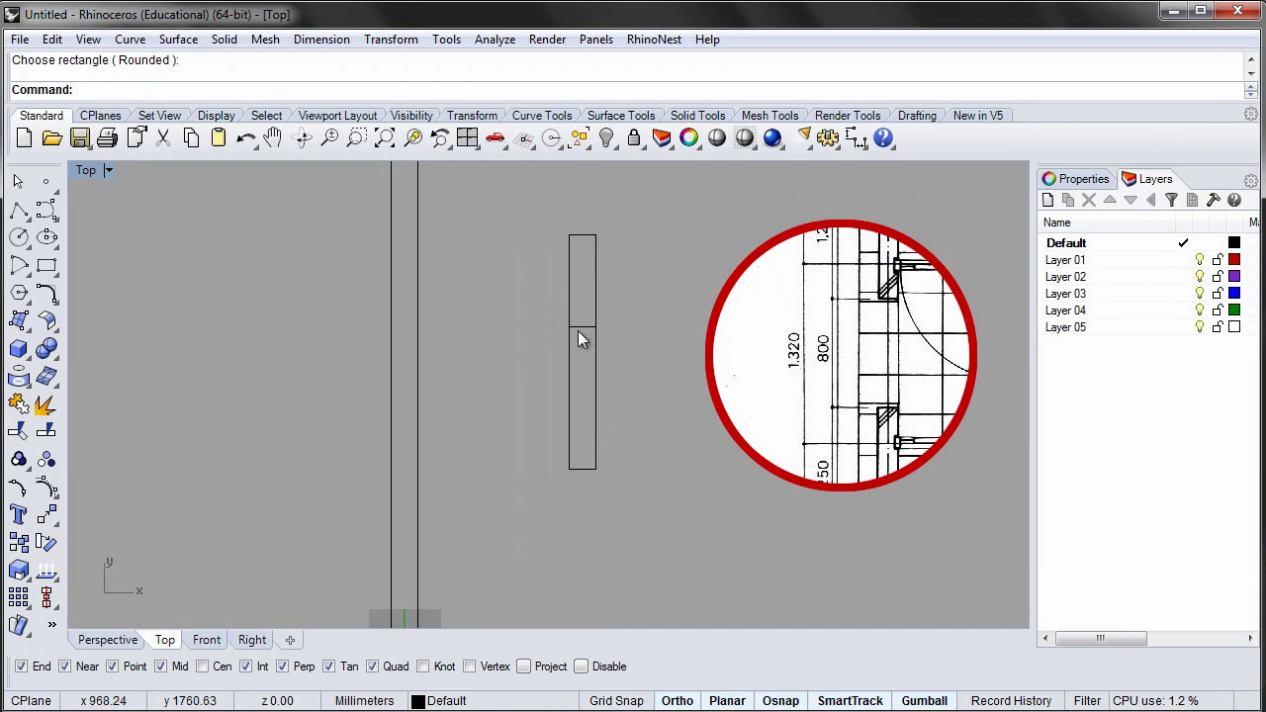
Step: Move the 800 mm rectangle by its right-edge midpoint onto the left wall's midpoint
click(577, 340)
text(m)
key(Return)
click(595, 397)
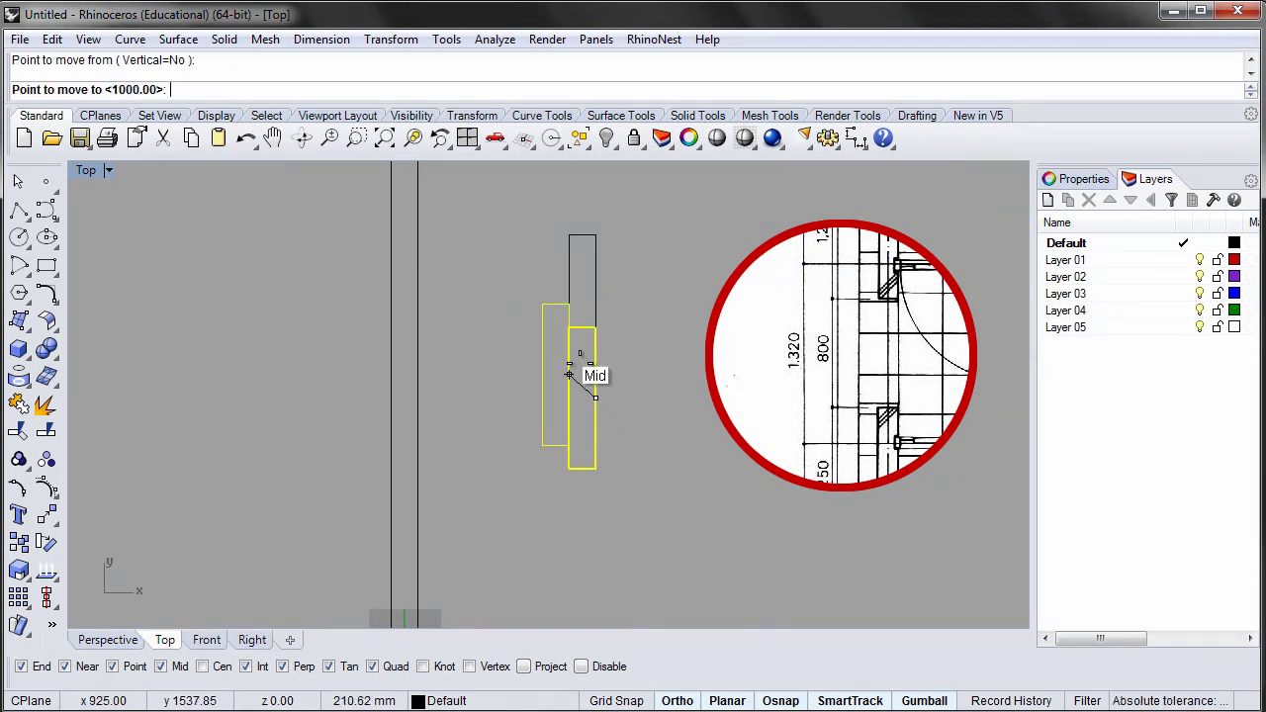
click(414, 338)
key(Escape)
scroll(309, 309, down, 3)
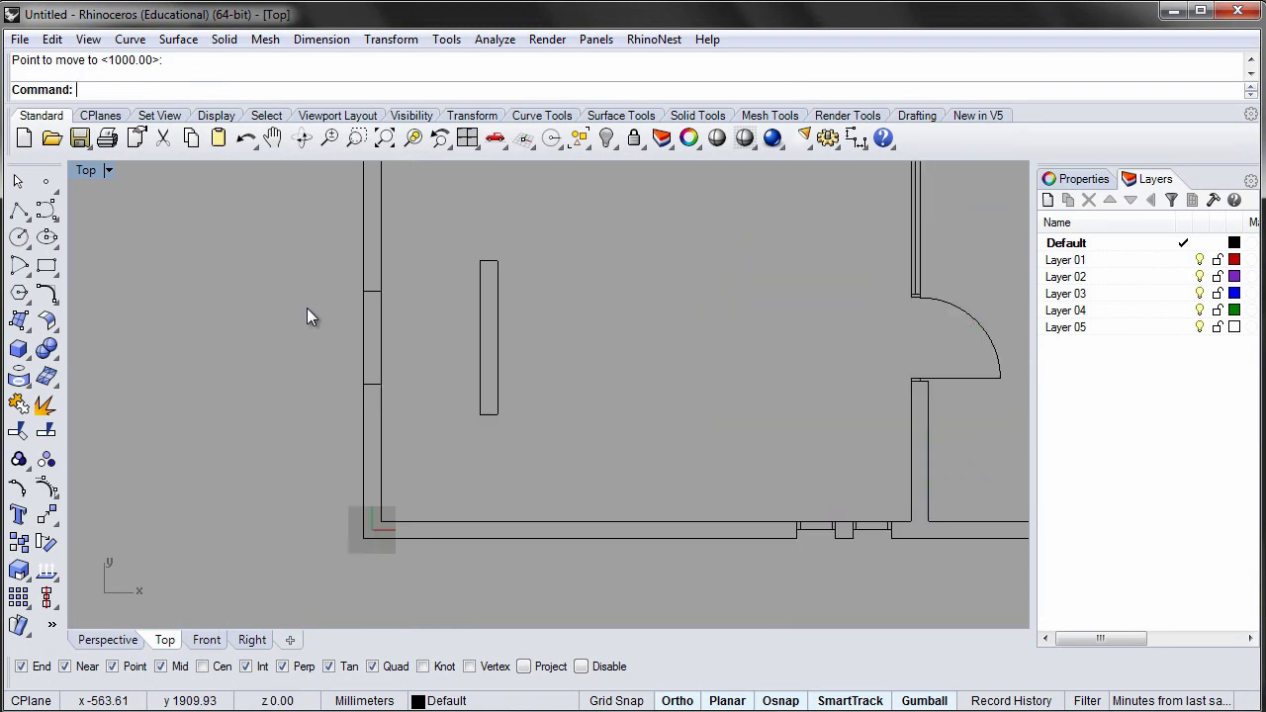
key(Left)
key(Up)
Step: Trim the left wall segment inside the rectangle to cut the opening
key(Return)
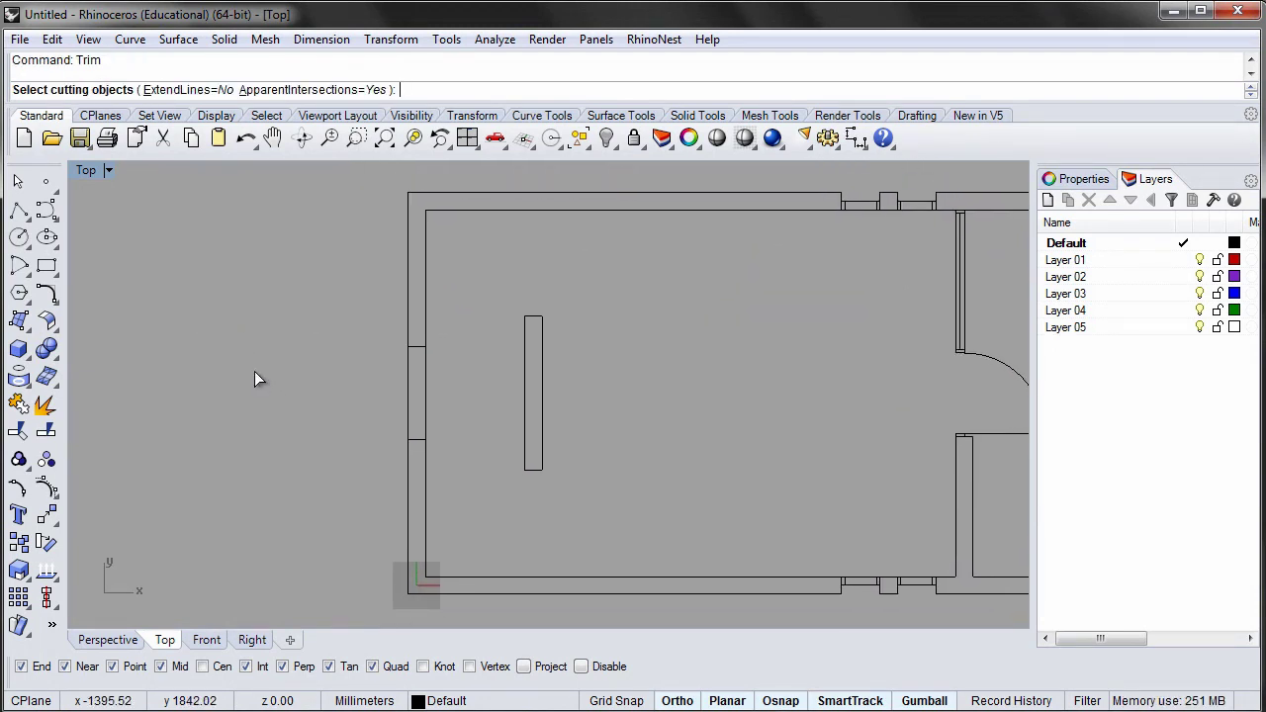
drag(439, 444, 361, 302)
key(Return)
click(408, 381)
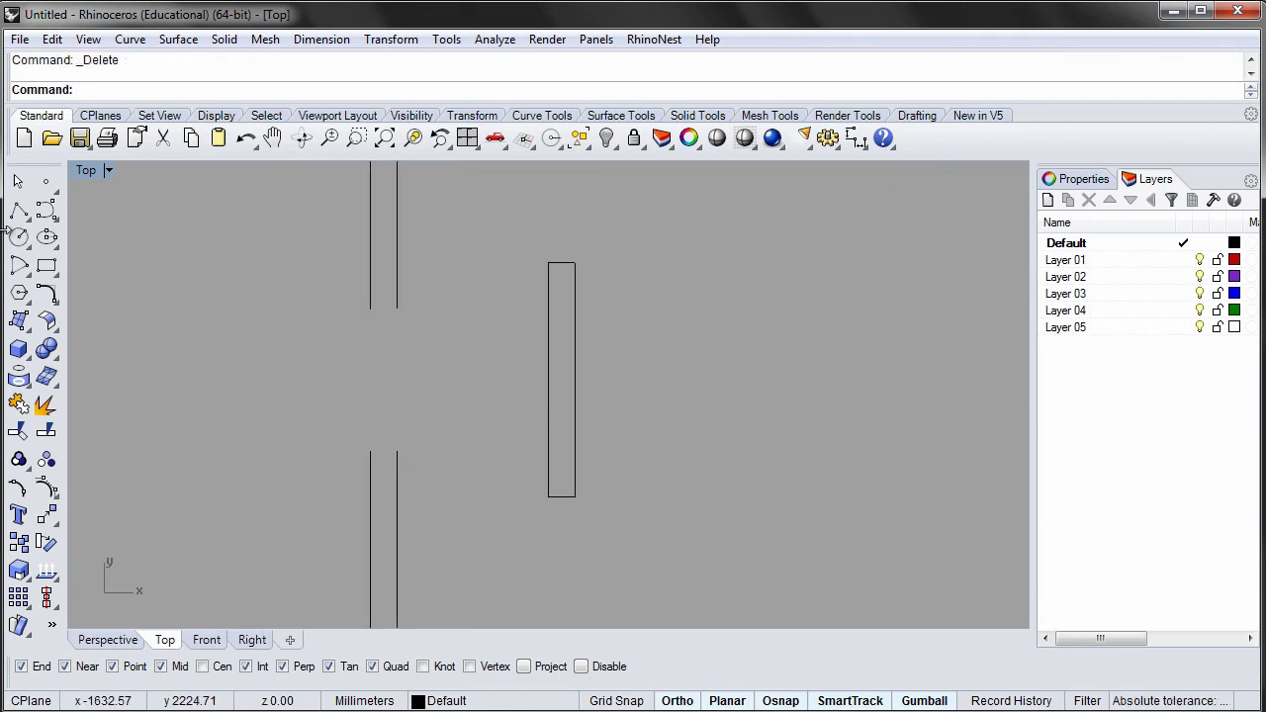
Step: Draw short polylines capping the upper and lower wall ends at the opening
click(19, 211)
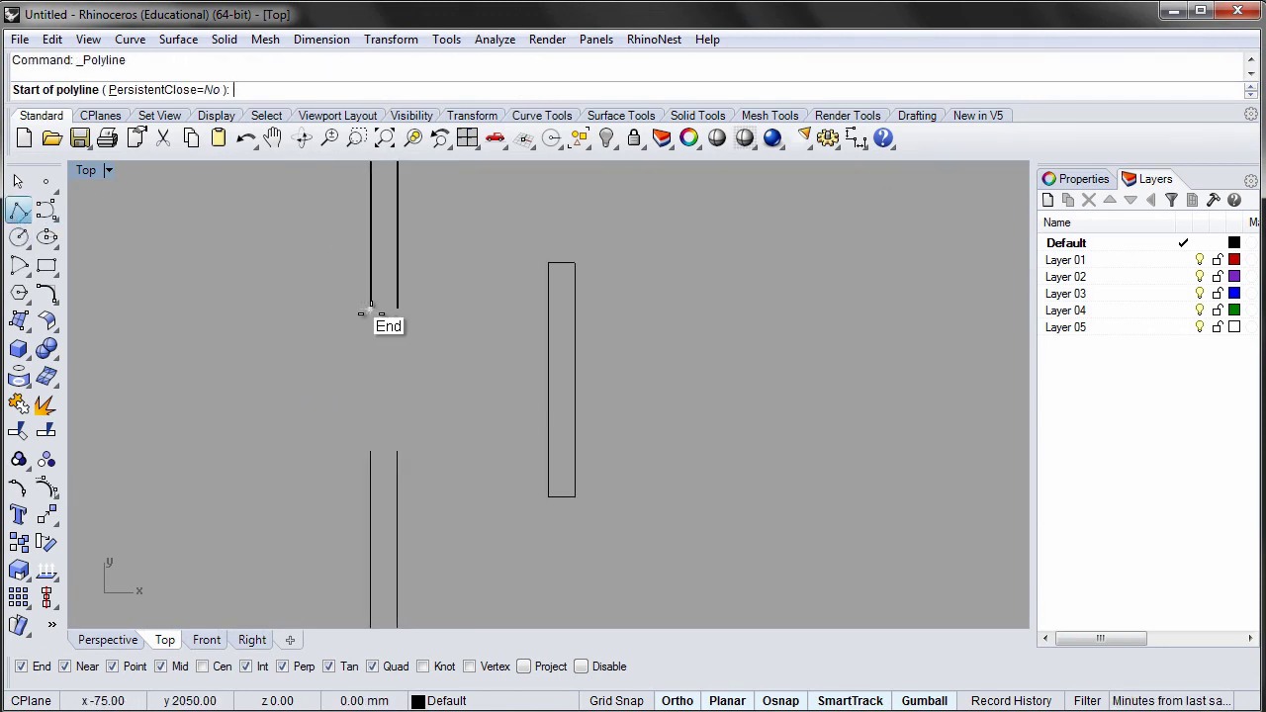
click(370, 309)
click(396, 308)
key(Return)
key(Return)
click(370, 451)
click(397, 451)
Step: Join the wall pieces and capping lines into two closed outlines
key(Return)
drag(417, 504, 319, 274)
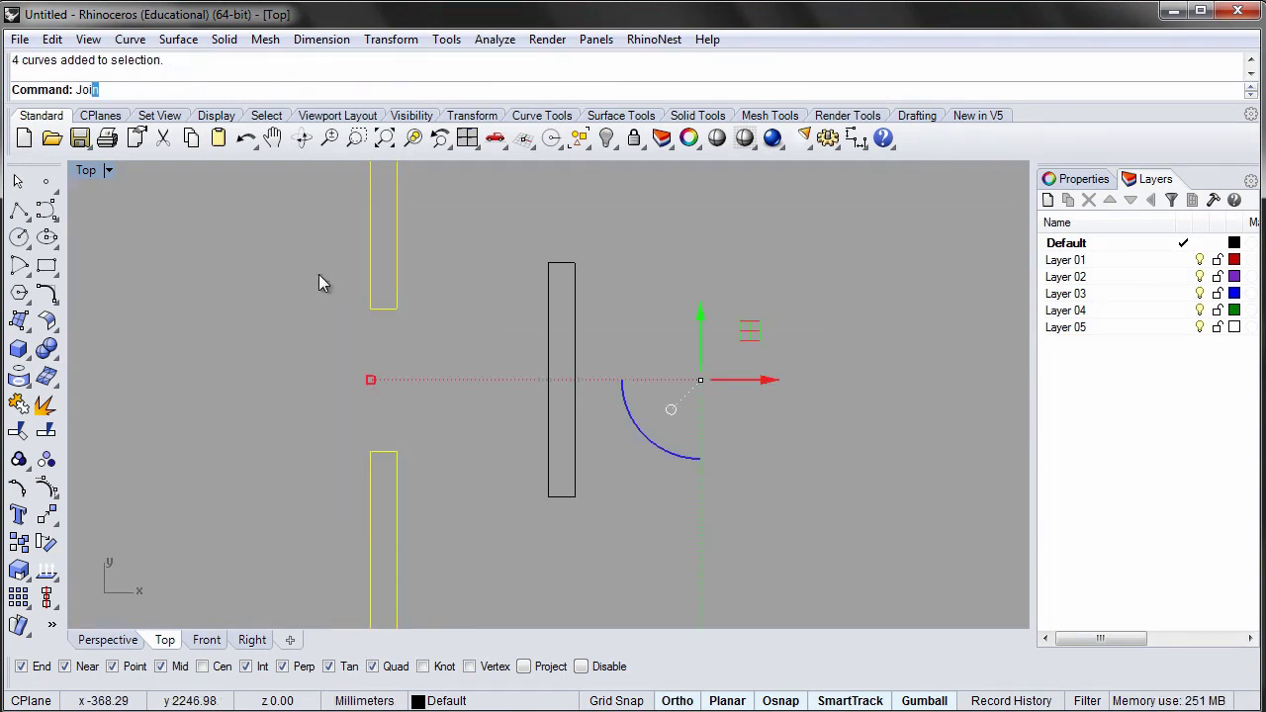
key(Return)
key(Escape)
scroll(322, 341, down, 3)
right_drag(307, 328, 311, 339)
scroll(381, 365, up, 4)
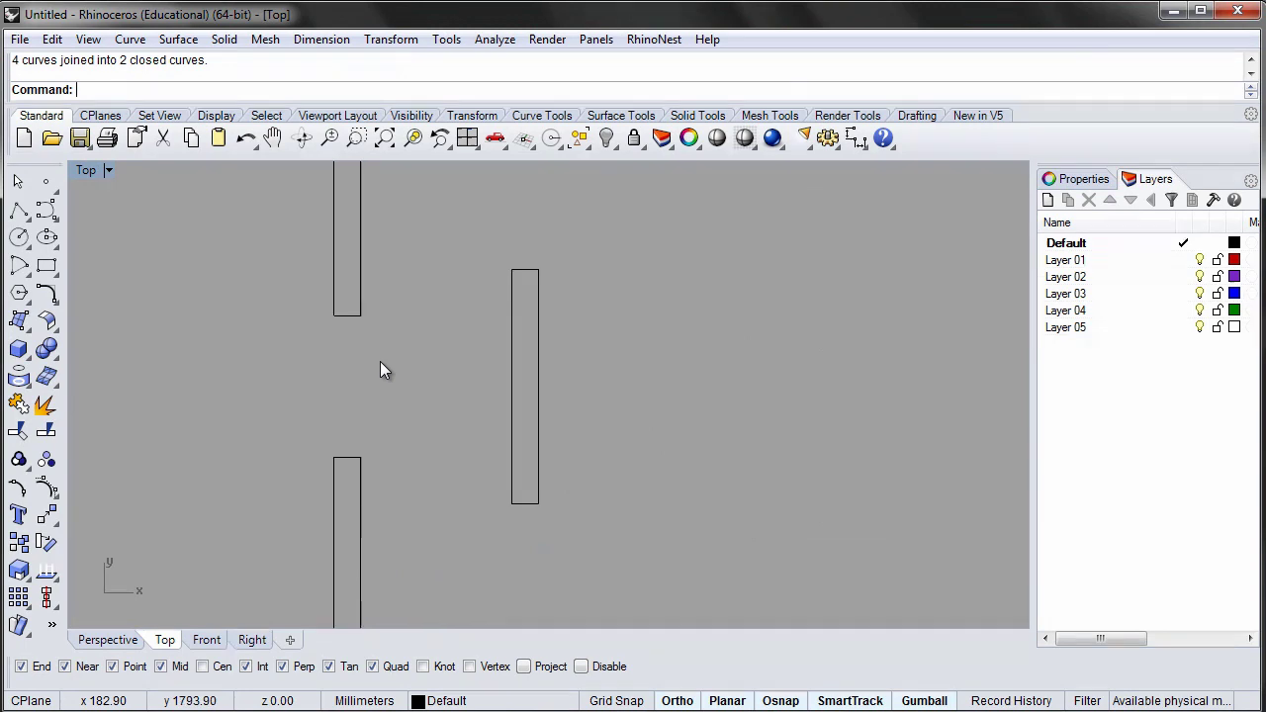
Step: Draw a small 3-point rectangle jamb at the wall's top corner
click(47, 265)
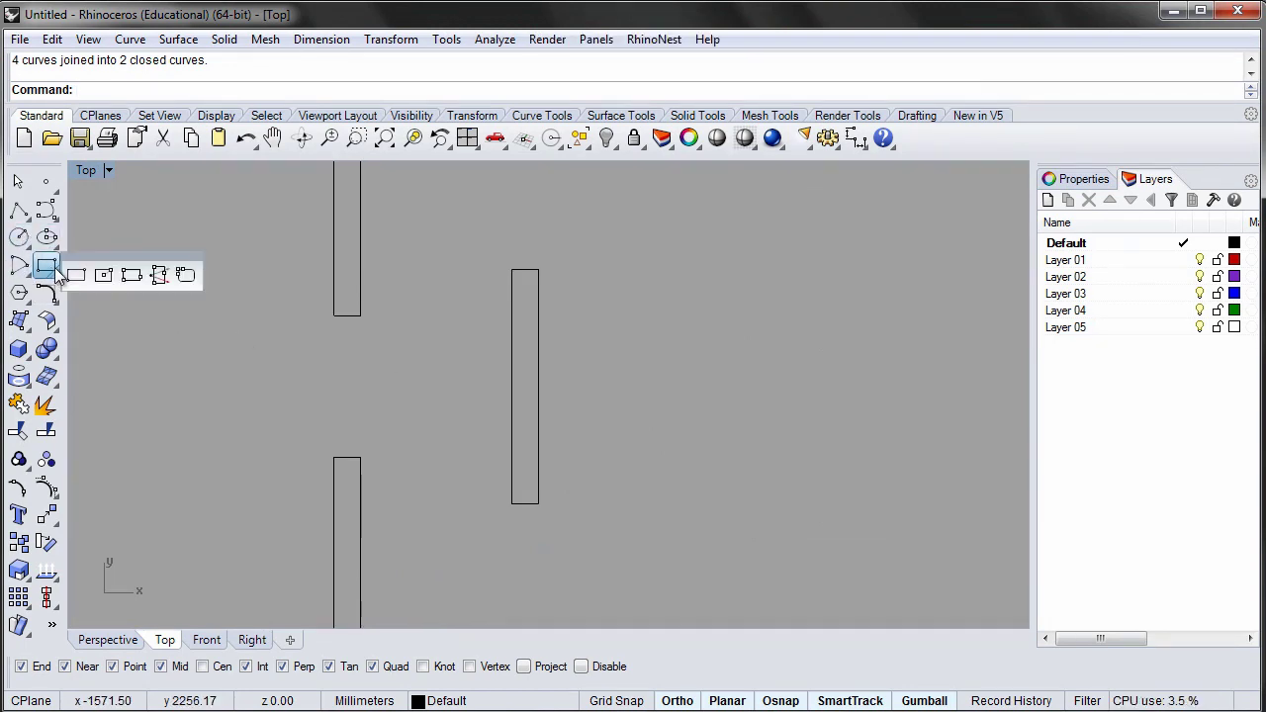
click(107, 274)
scroll(462, 290, up, 3)
click(573, 243)
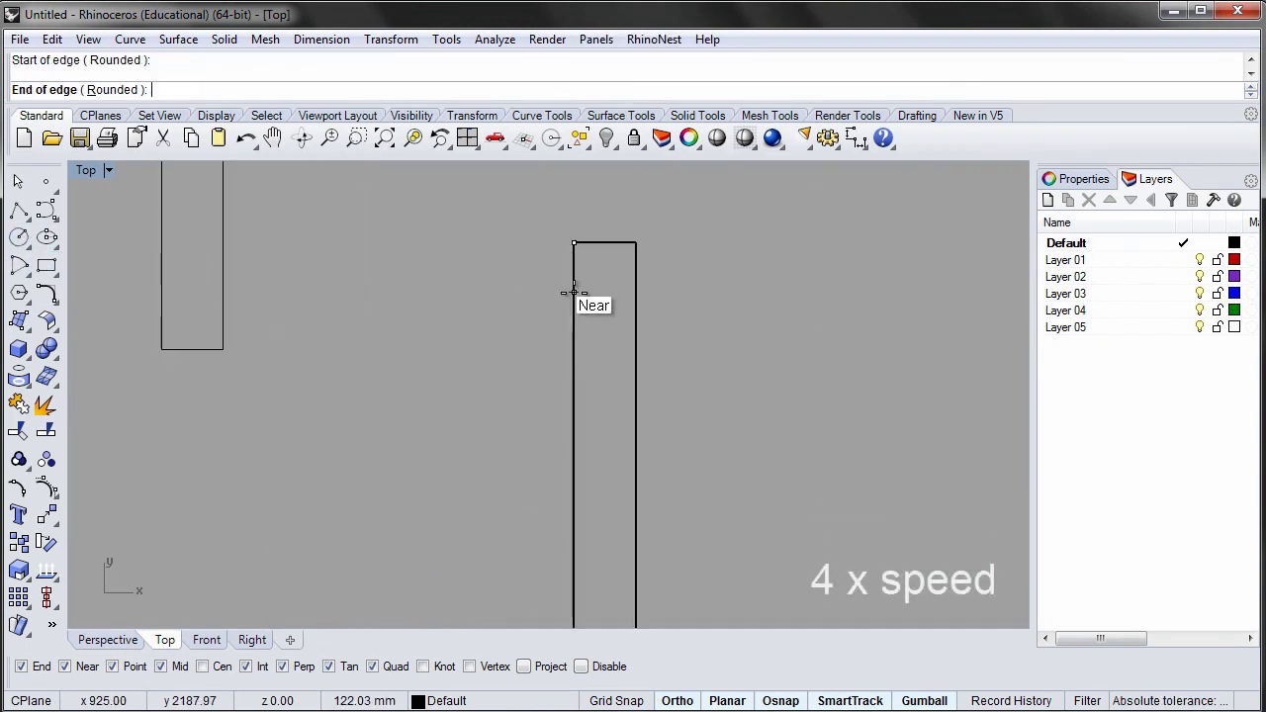
click(564, 274)
click(560, 280)
click(560, 259)
Step: Copy the jamb onto the left wall and the opposite wall
text(copy)
key(Return)
click(567, 260)
click(226, 248)
key(Return)
key(Return)
click(566, 260)
scroll(569, 348, down, 3)
click(569, 348)
key(Return)
scroll(480, 371, up, 3)
Step: Draw a rectangle between the walls and a first door-leaf line, grouping the selected pieces
click(46, 265)
click(173, 383)
click(591, 421)
click(18, 211)
click(188, 400)
click(591, 401)
key(Return)
drag(579, 429, 492, 337)
key(ctrl+g)
scroll(475, 328, down, 2)
Step: Draw the door leaf as a polyline across the opening from the jamb
click(17, 211)
click(622, 340)
click(294, 340)
key(Return)
click(327, 341)
Step: Rotate the door leaf 90° open about the hinge and draw its swing arc
text(rotate)
key(Return)
click(619, 339)
click(293, 339)
click(587, 556)
click(18, 237)
click(649, 242)
click(324, 242)
Step: Group the door leaf, swing arc and both jambs into one door
click(649, 566)
shift+click(416, 478)
shift+click(648, 219)
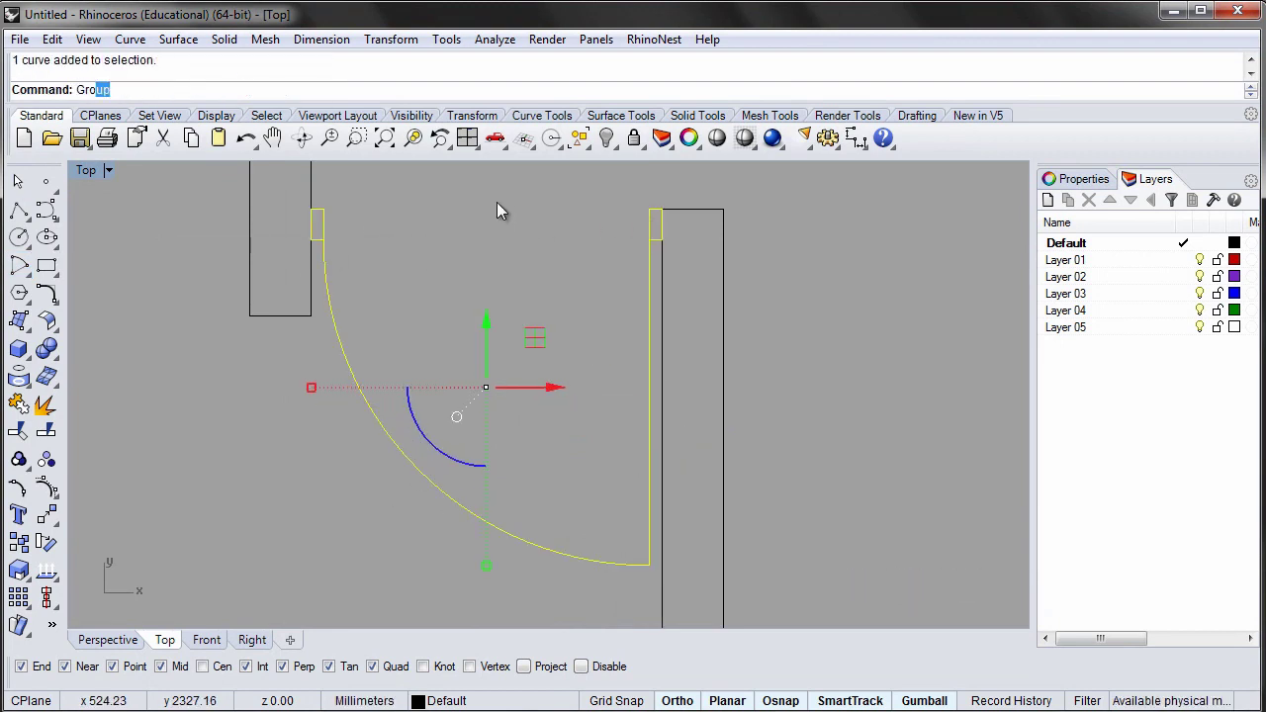
text(Gro)
key(Return)
key(Escape)
scroll(496, 210, down, 3)
right_drag(497, 210, 412, 347)
scroll(412, 346, down, 2)
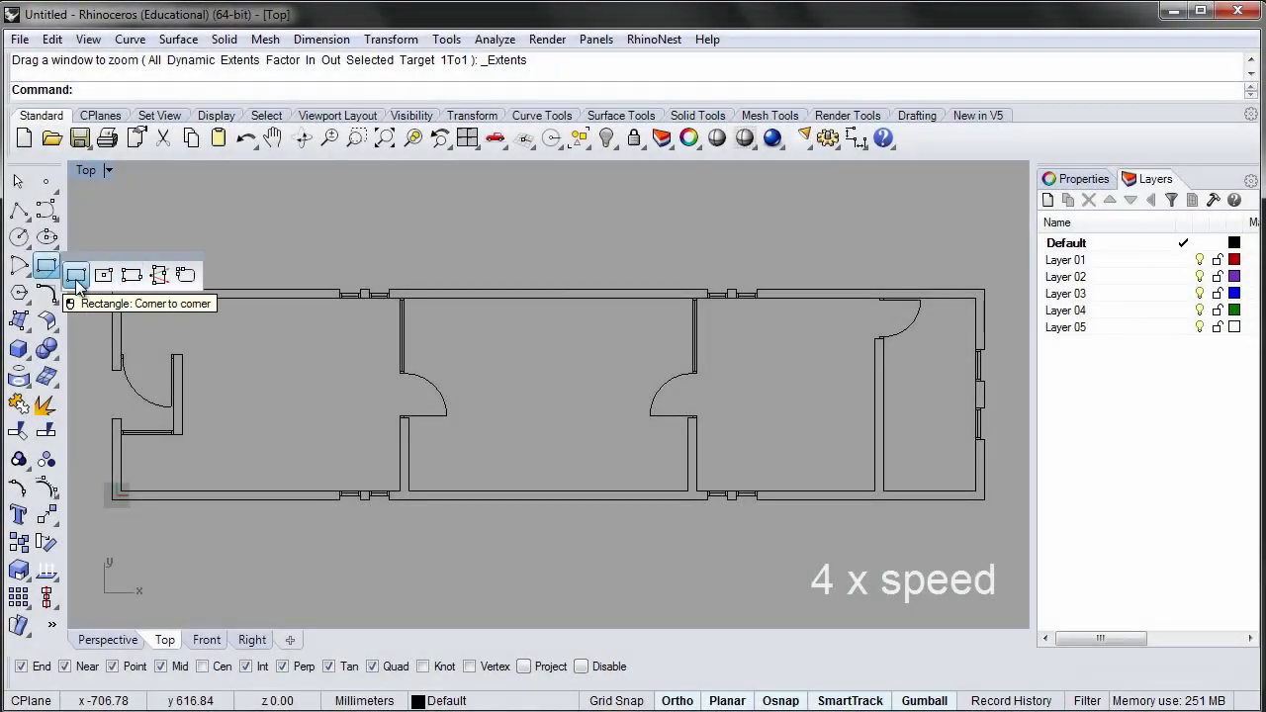
Step: Draw a 3400 × 400 mm bench rectangle from the left bay's inner corner along the bottom wall
click(125, 274)
click(119, 492)
text(3400)
key(Return)
text(400)
key(Return)
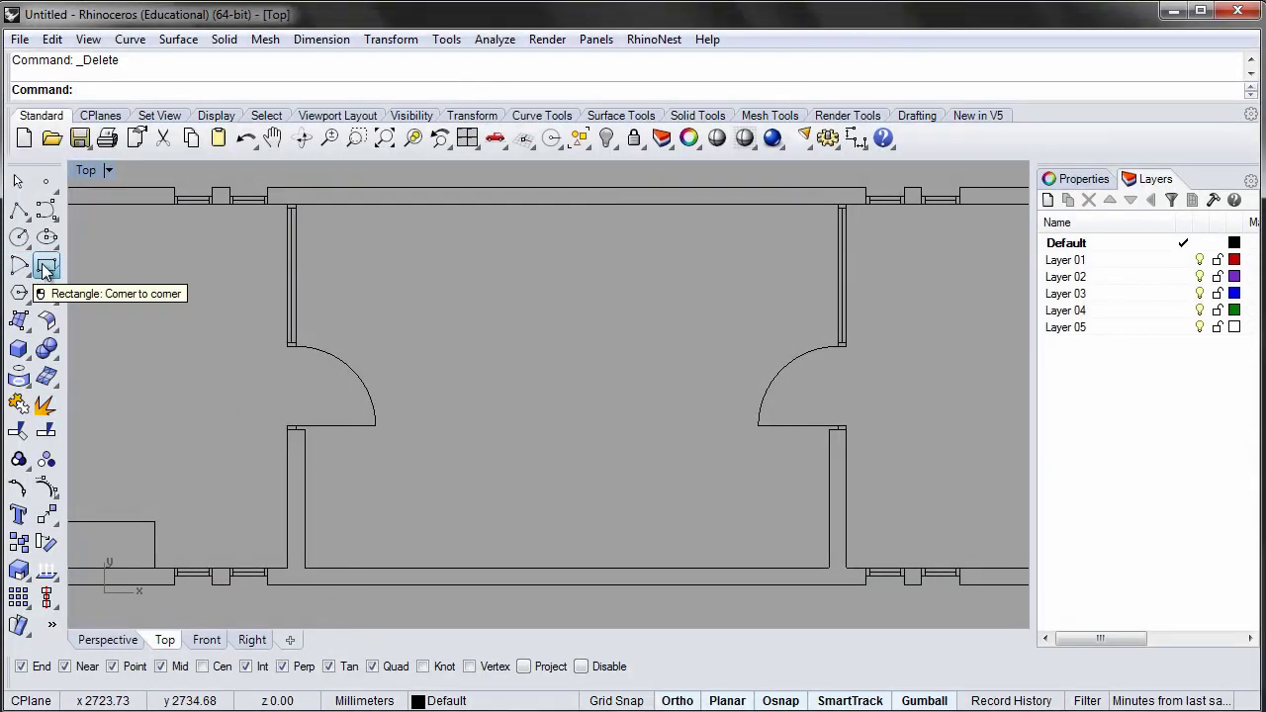
Step: Draw a 230 × 675 mm tread rectangle from the wall end beside the left door
click(44, 272)
click(127, 279)
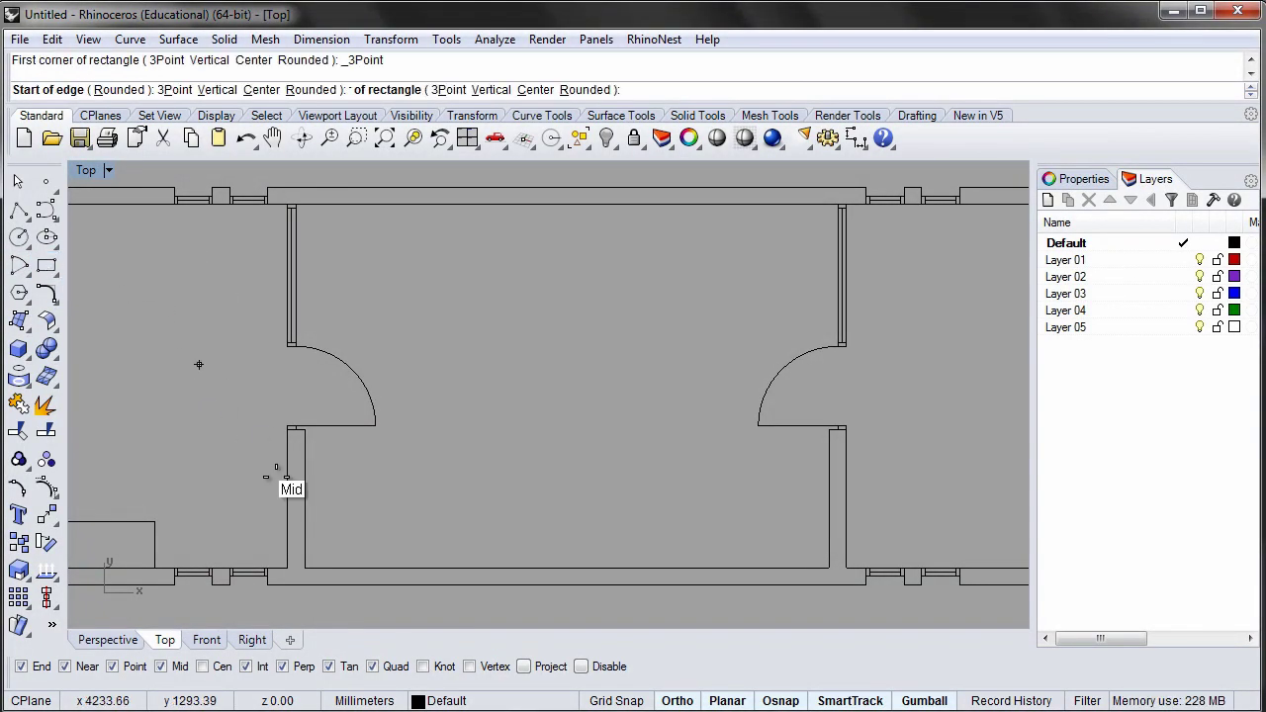
click(304, 567)
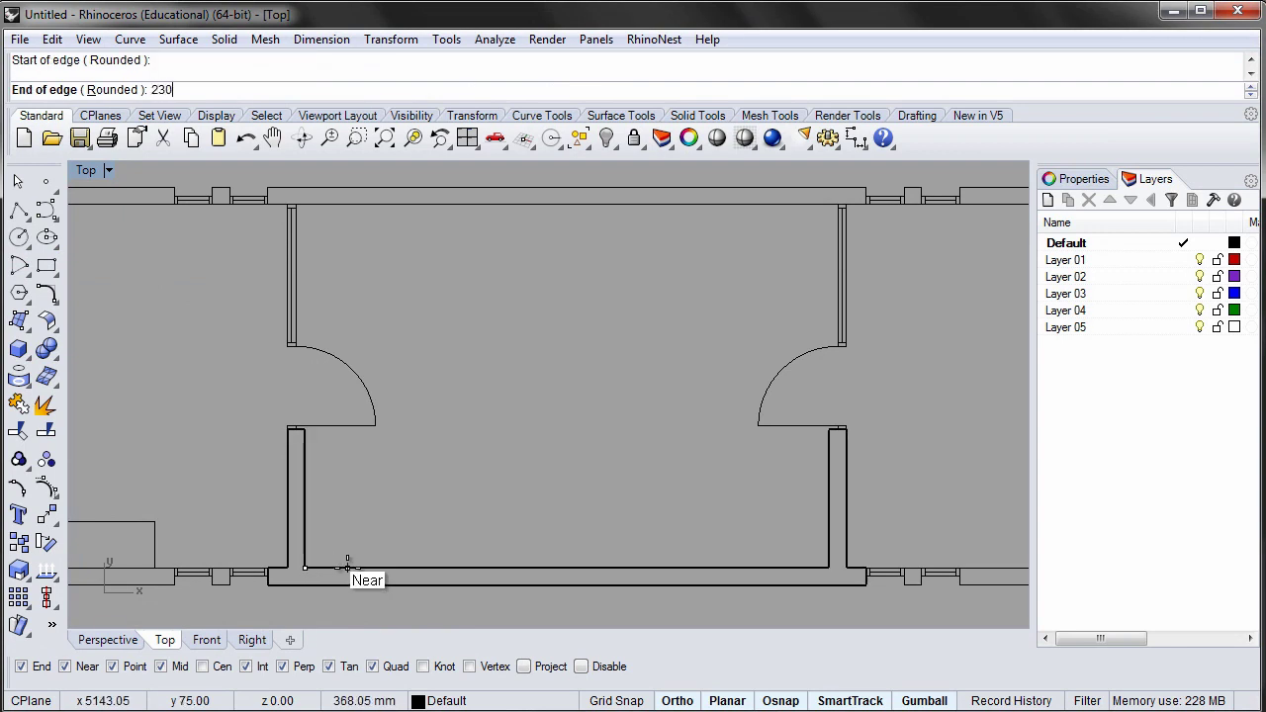
key(Return)
click(346, 542)
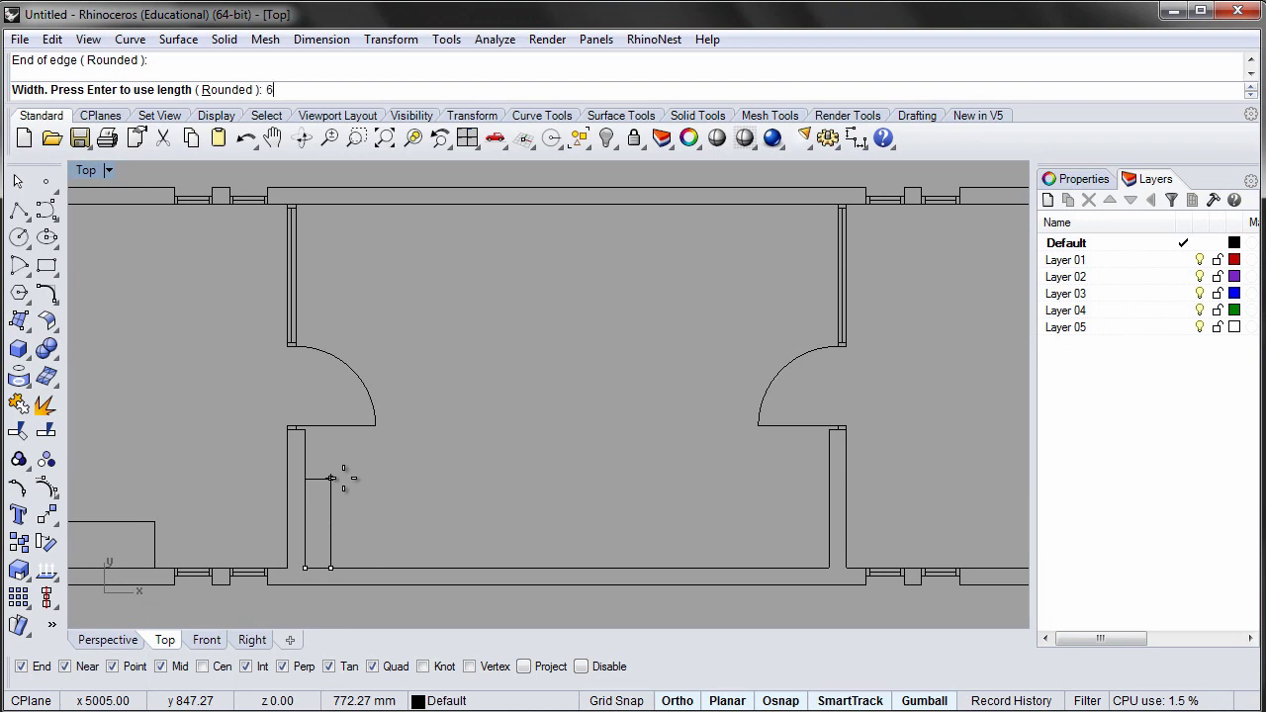
text(675)
key(Return)
click(343, 481)
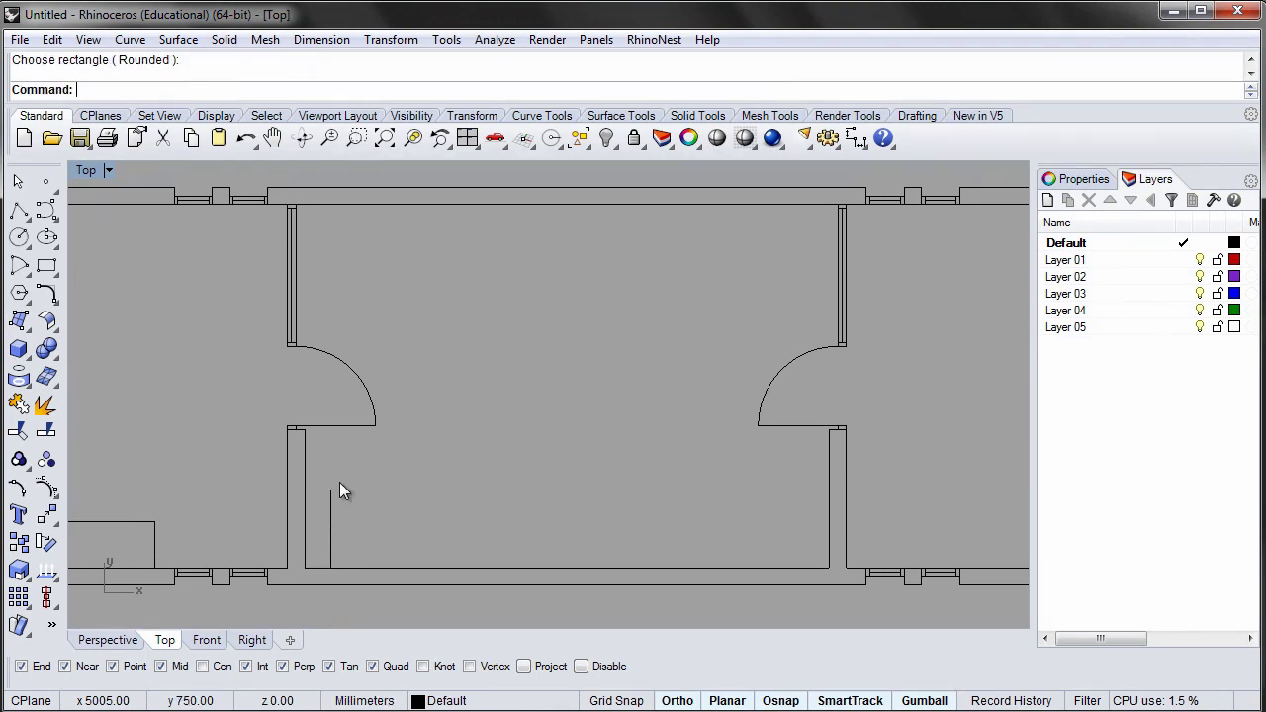
Step: Add a 100 mm-wide rectangle on top from the tread's top-left corner
key(Return)
click(304, 490)
click(316, 491)
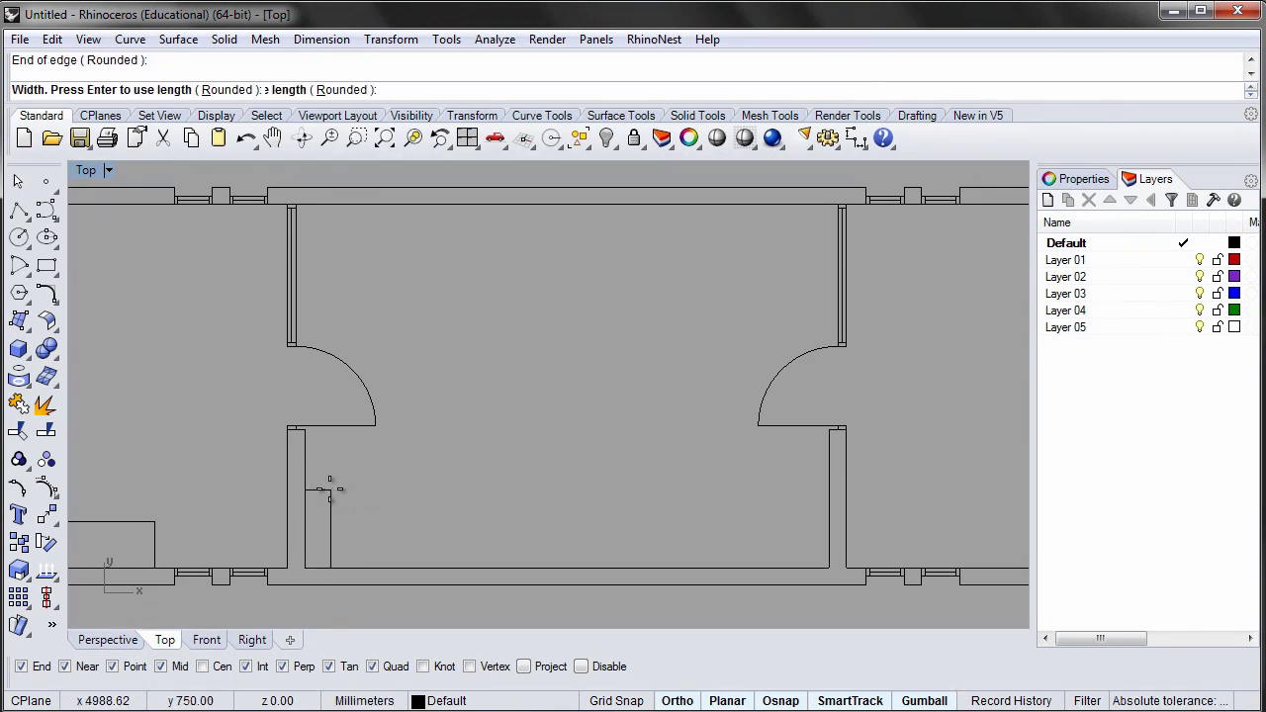
text(100)
key(Return)
Step: Move the tread rectangles to the right door jamb, then 1150 mm to the left
drag(318, 462, 317, 462)
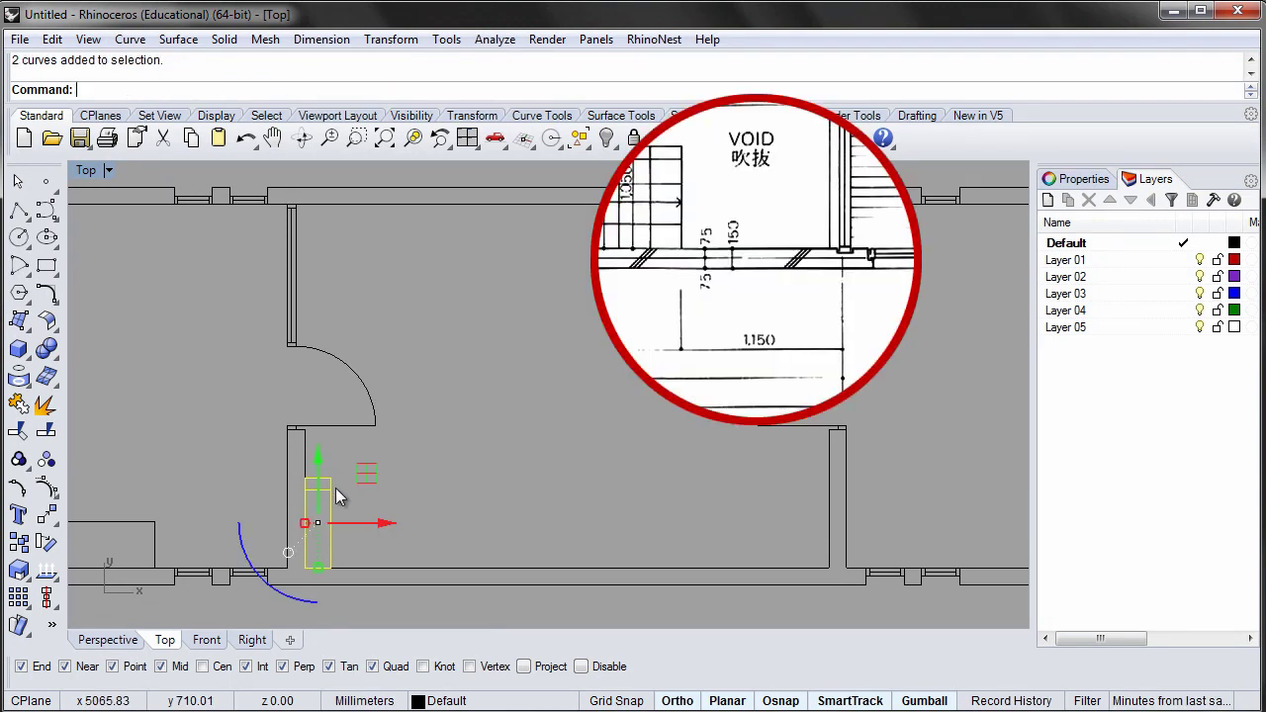
text(m)
key(Return)
click(331, 568)
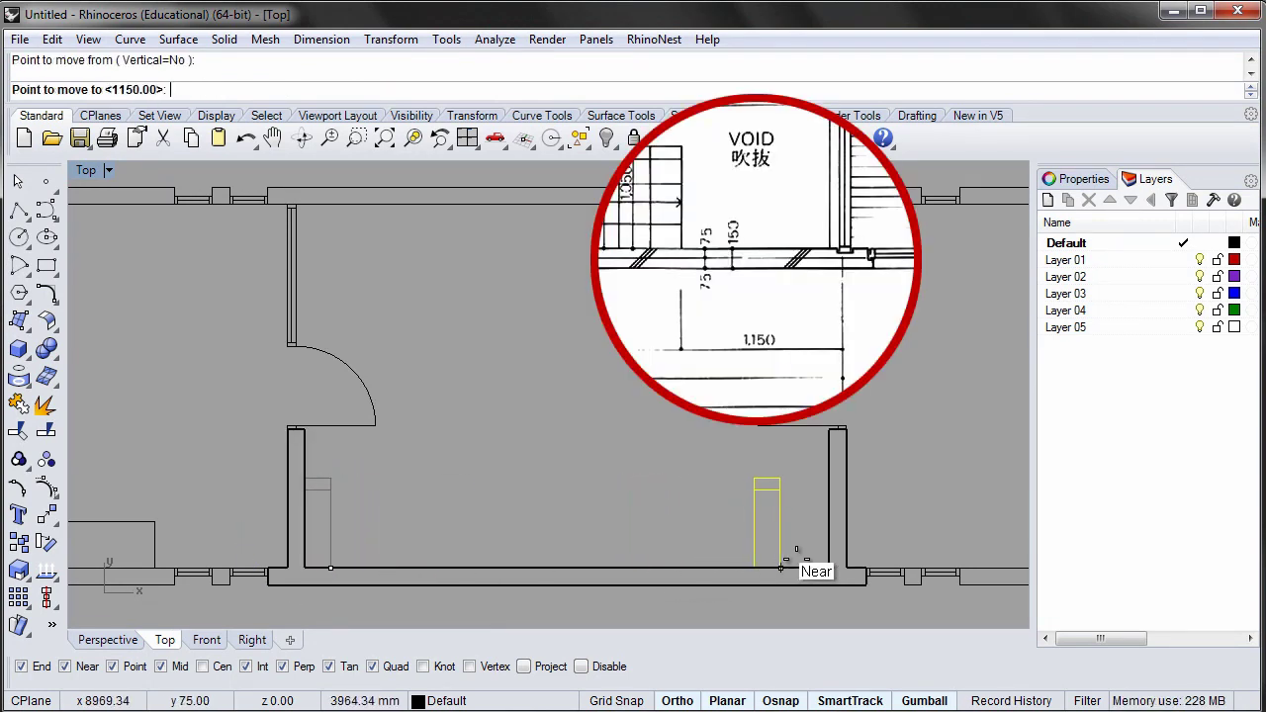
click(829, 568)
key(Return)
click(667, 465)
text(1150)
key(Return)
click(622, 462)
scroll(658, 386, up, 5)
Step: Copy the tread leftward corner to corner into a row of nine stair treads
text(Copy)
key(Return)
click(848, 352)
click(799, 352)
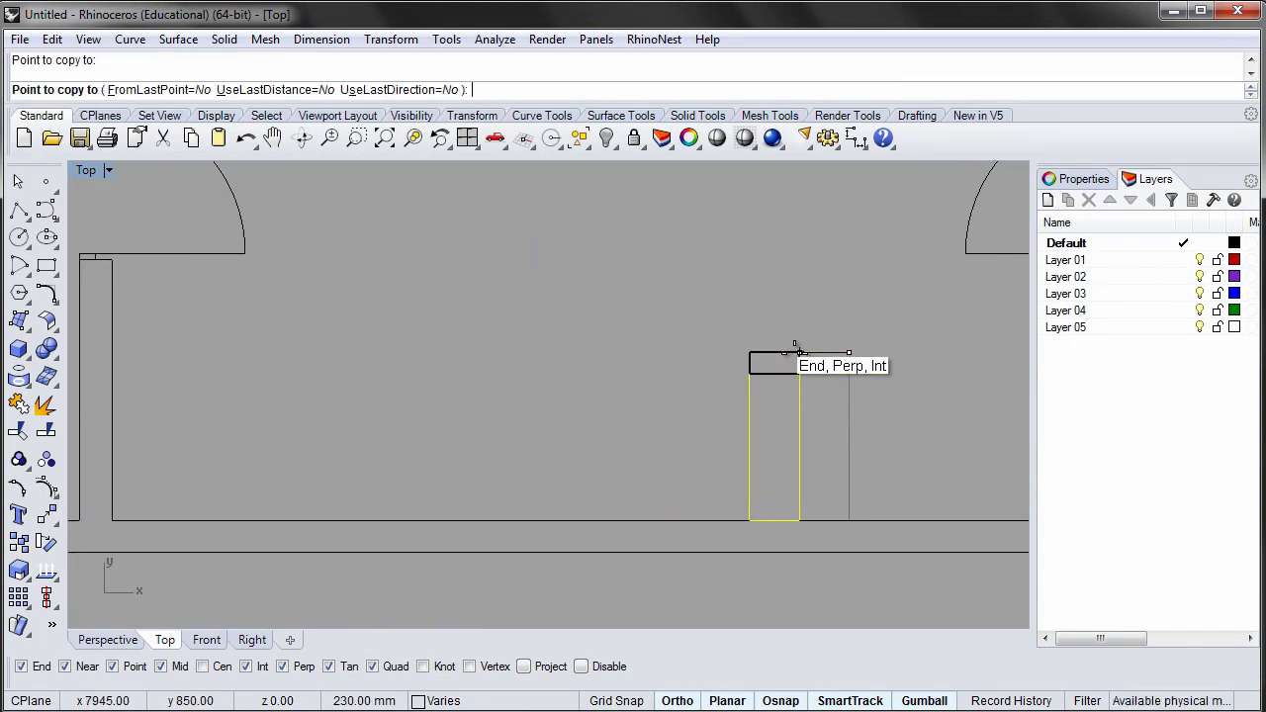
click(749, 352)
click(700, 352)
click(650, 352)
click(599, 352)
click(550, 353)
click(499, 352)
click(447, 351)
key(Return)
key(Escape)
right_drag(310, 340, 452, 339)
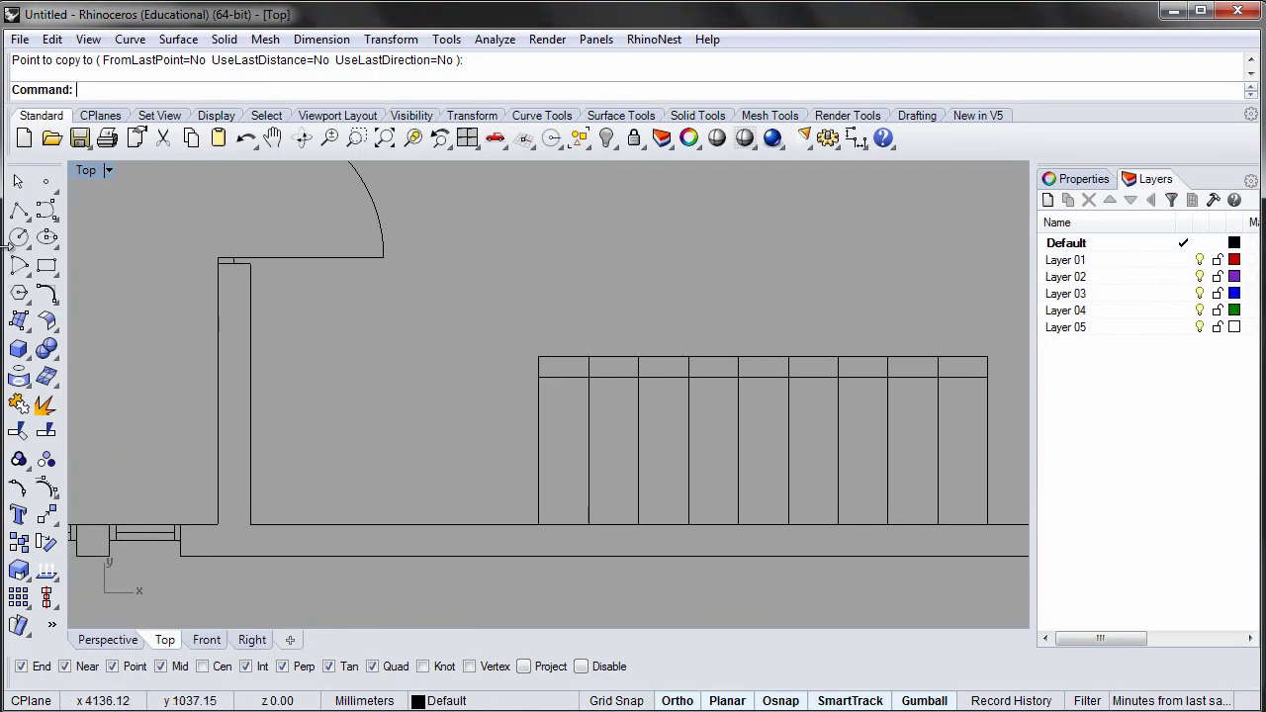
click(19, 210)
Step: Draw lines from the stair treads' left corners across to the left wall
click(538, 357)
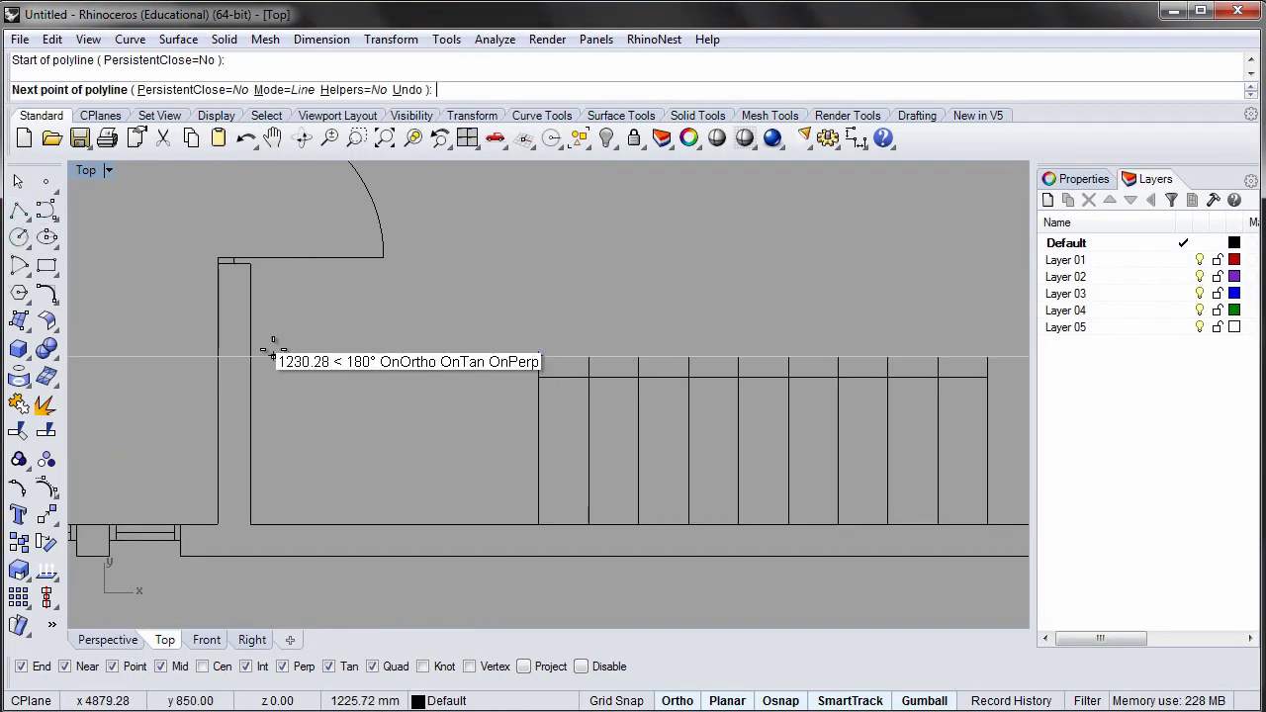
click(251, 357)
key(Return)
key(Return)
click(539, 377)
click(218, 379)
key(Return)
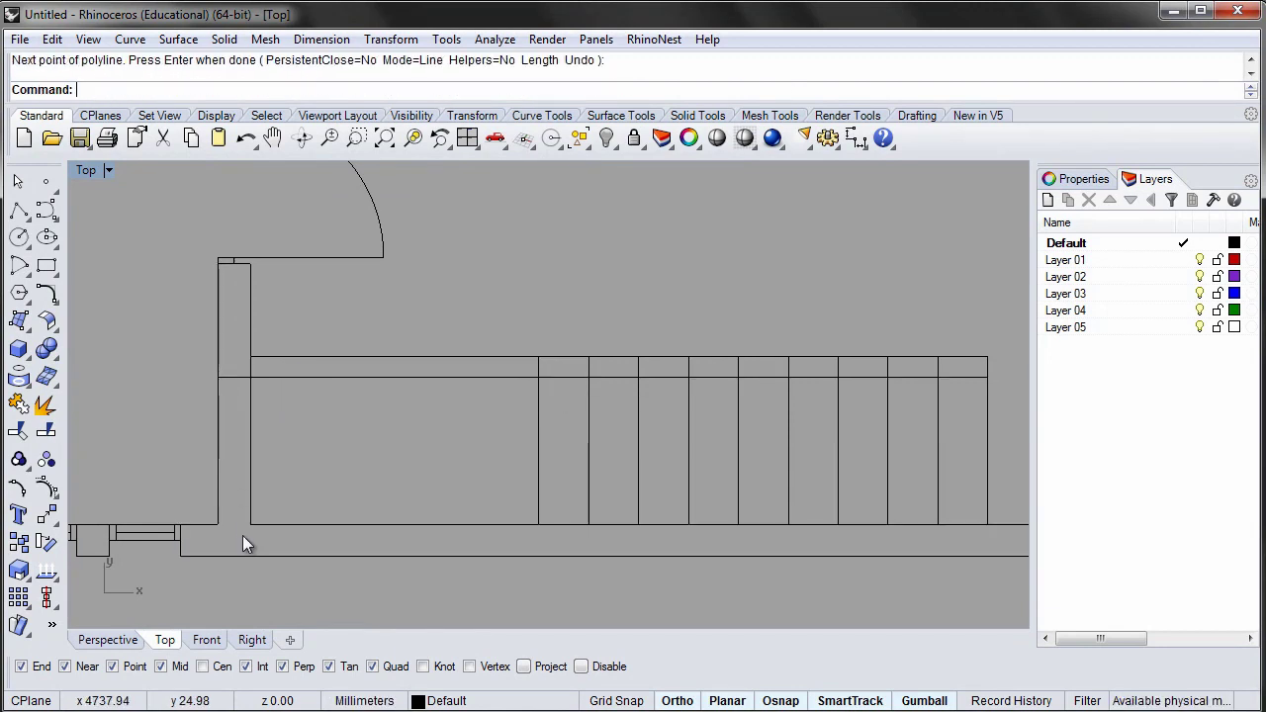
key(Return)
click(227, 522)
key(Return)
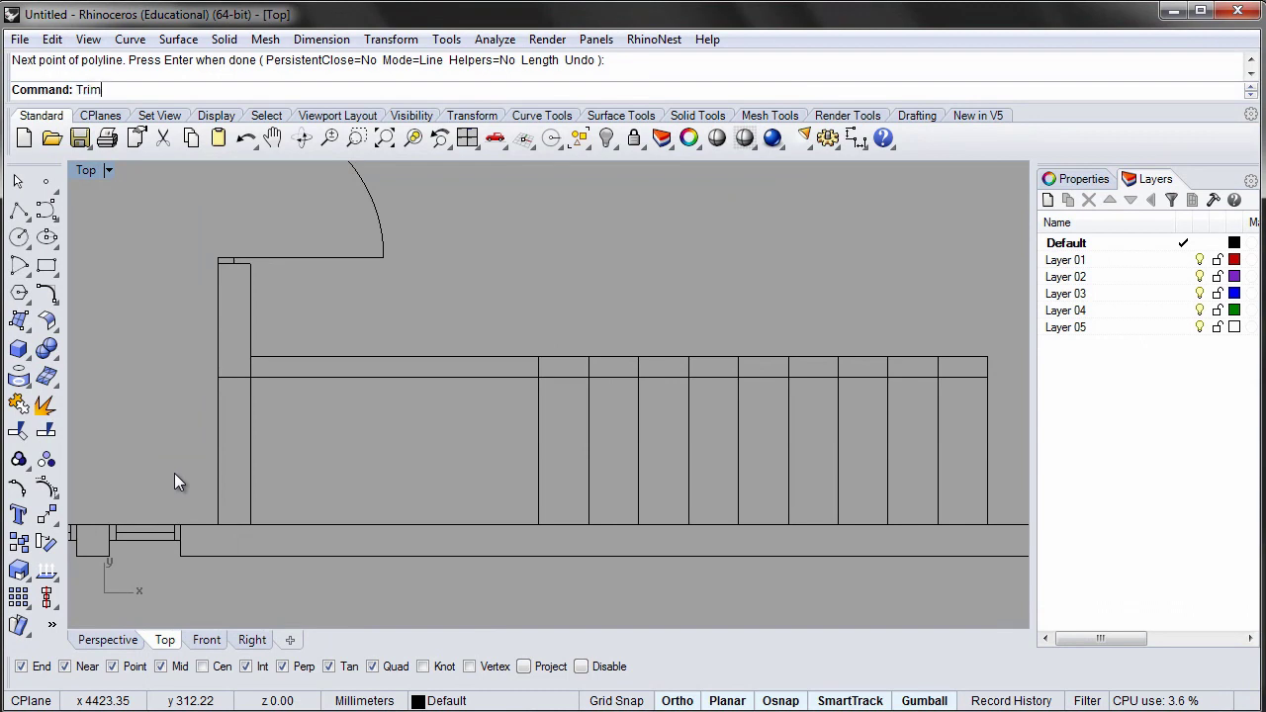
Step: Trim away the lower wall segments and the short leftover stub, using the wall and stair lines as cutters
text(Trim)
key(Return)
drag(234, 405, 215, 401)
key(Return)
click(250, 435)
click(218, 426)
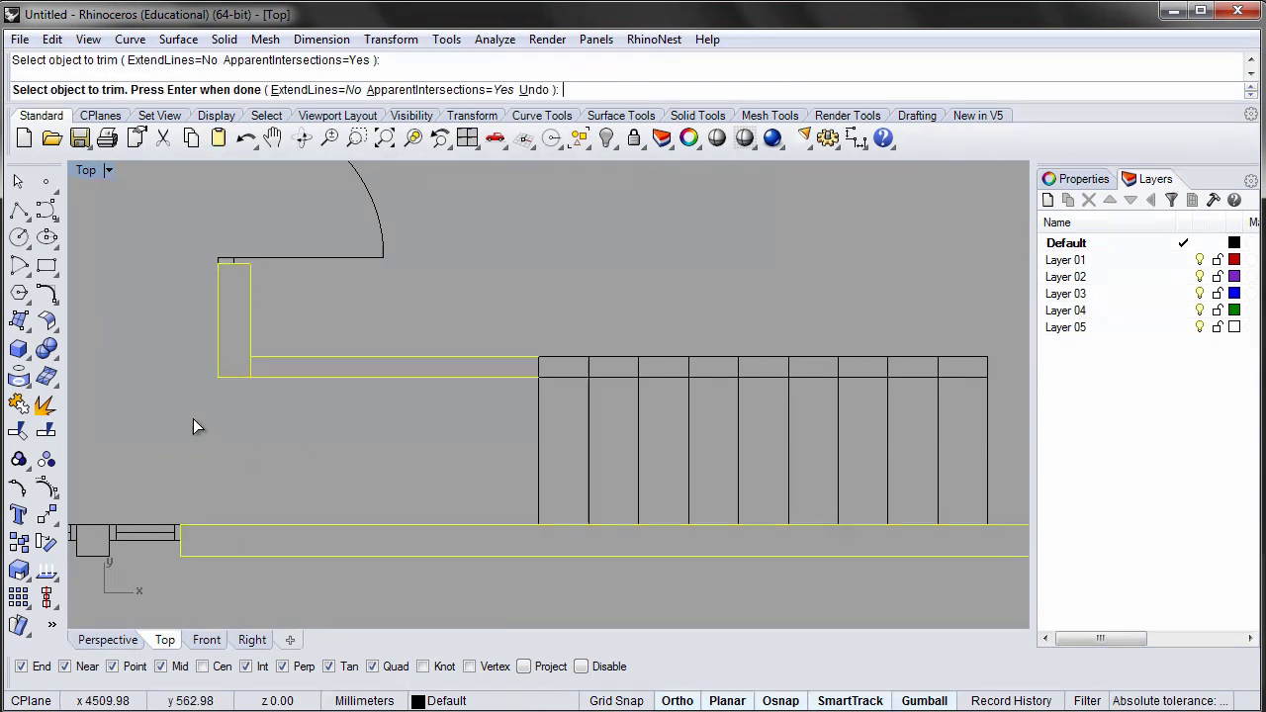
click(250, 368)
key(Return)
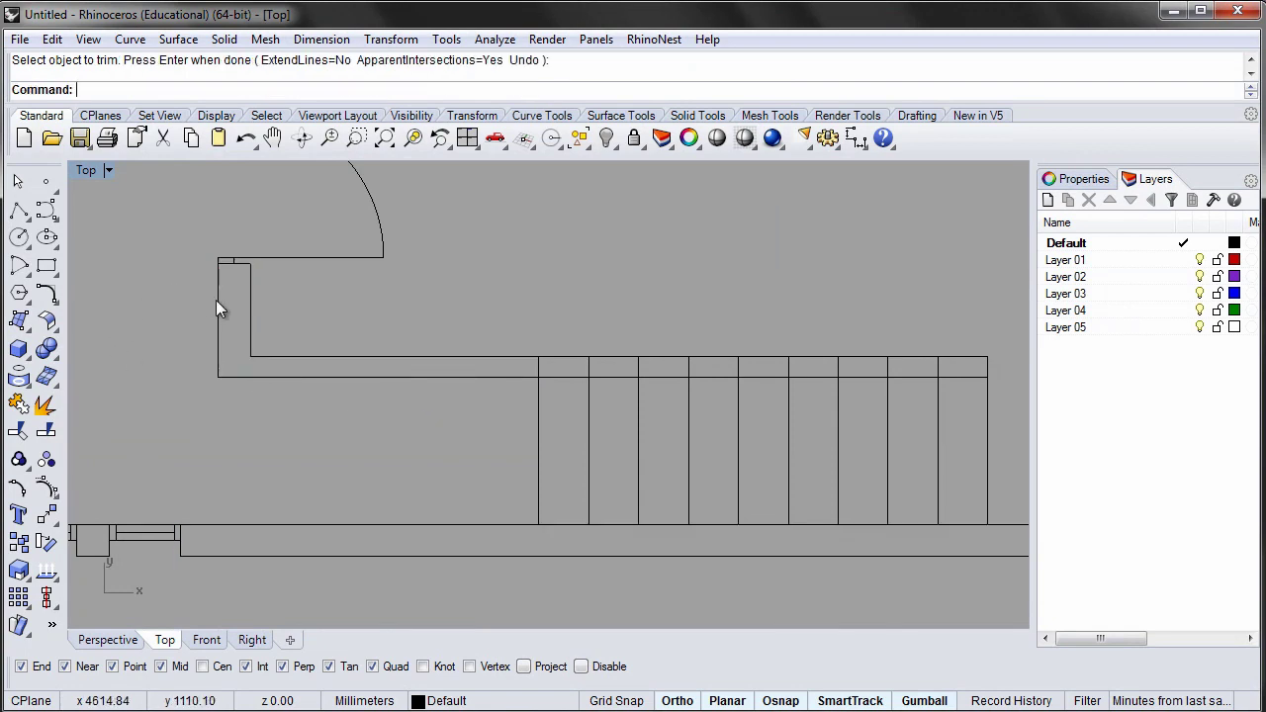
Step: Join the three wall curves left of the treads into one open curve
drag(183, 259, 552, 427)
text(join)
key(Return)
drag(180, 471, 920, 574)
key(Escape)
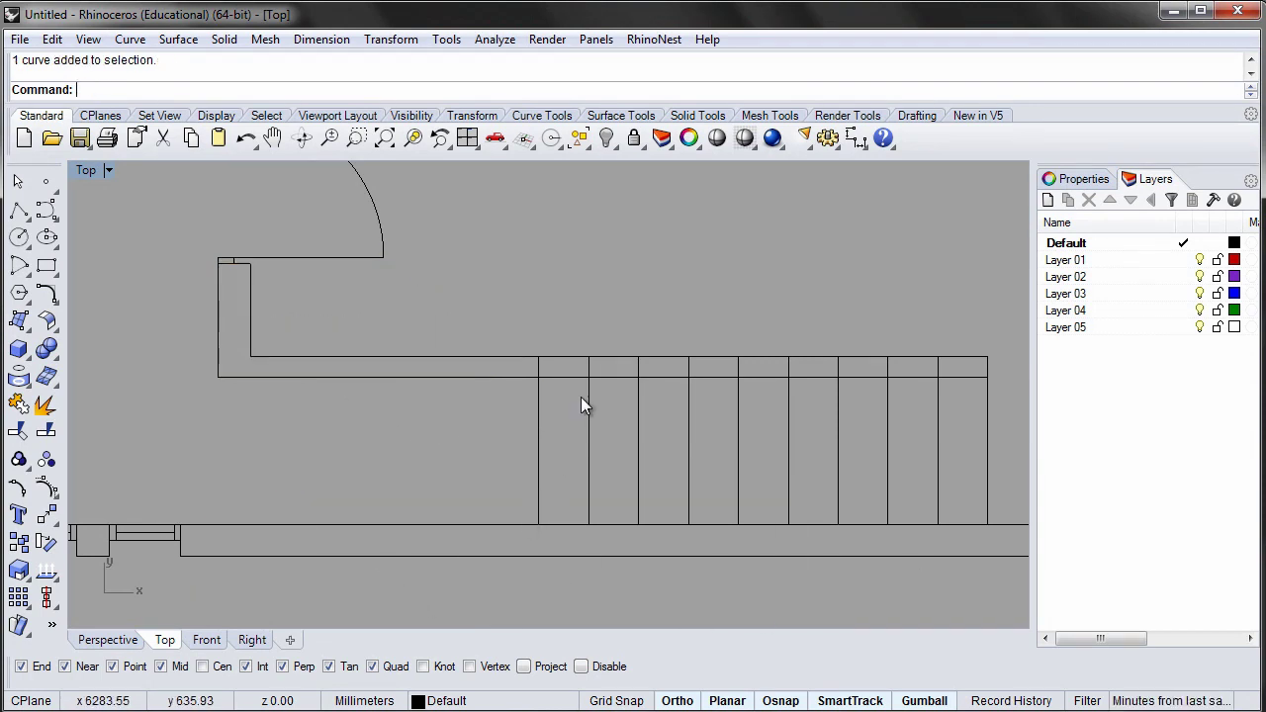
click(18, 212)
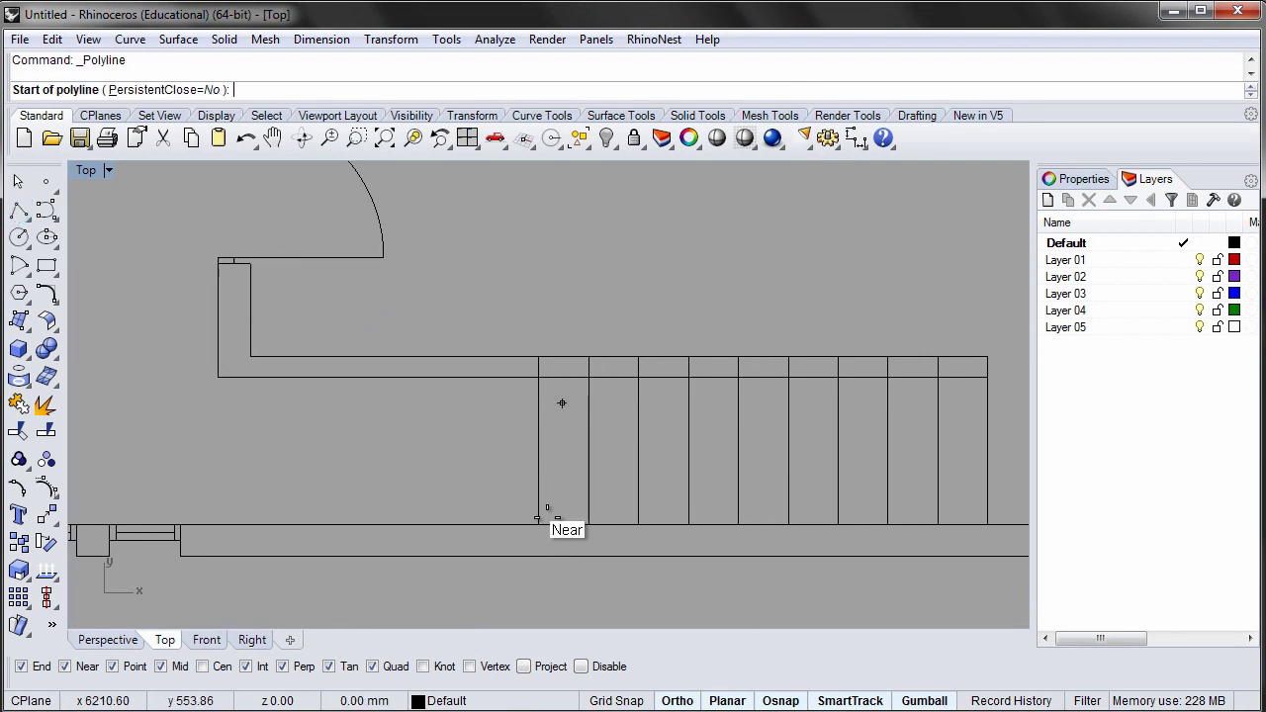
Step: Draw a slanted line across the first tread and split the tread outlines with it
click(587, 356)
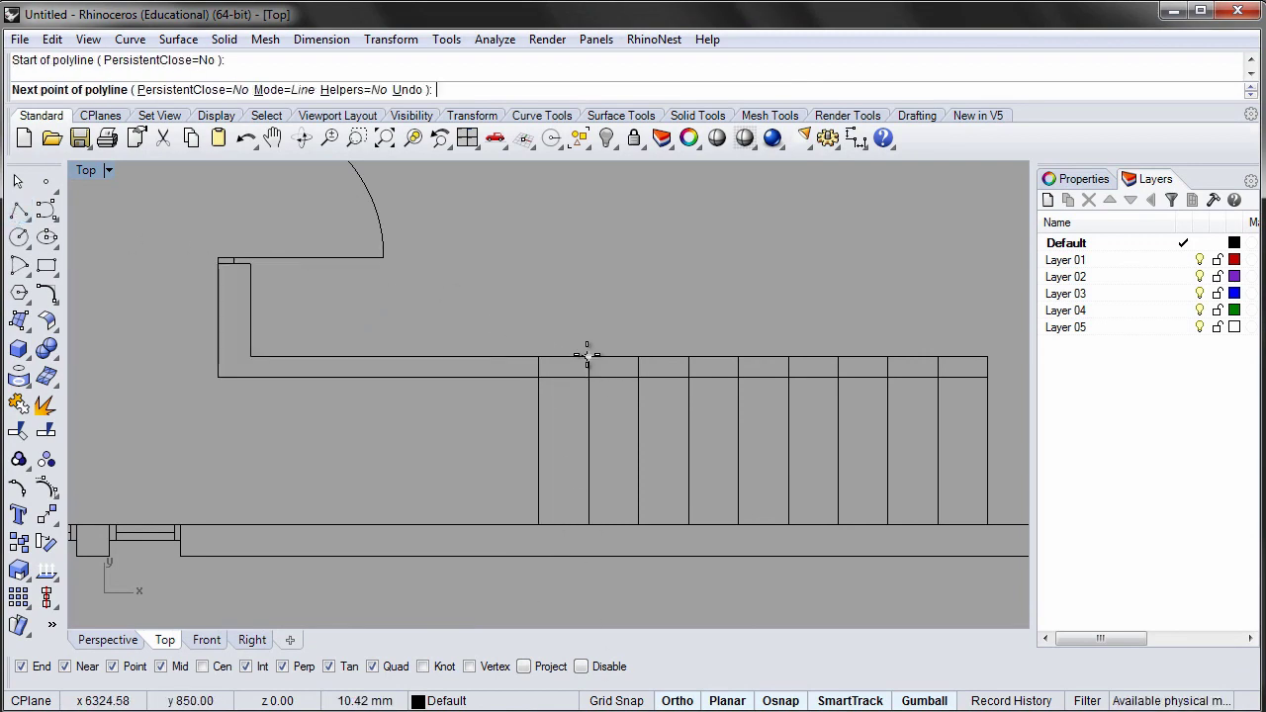
click(539, 524)
key(Return)
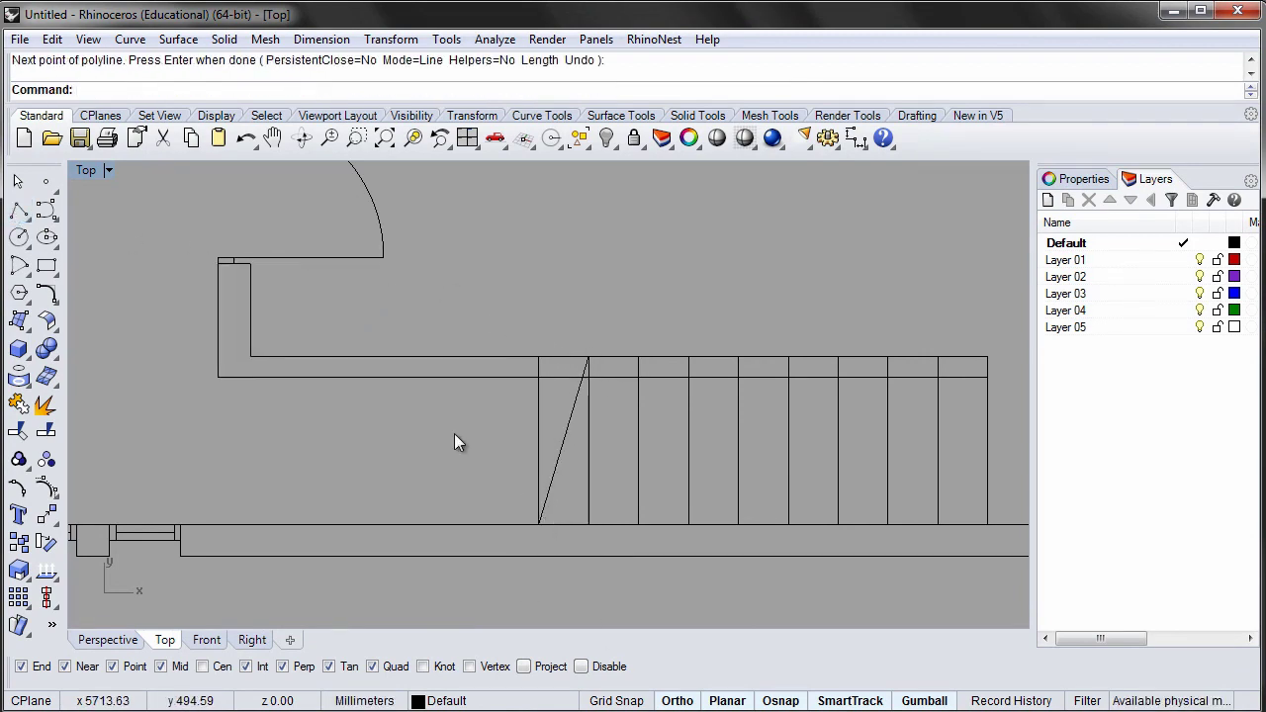
text(S)
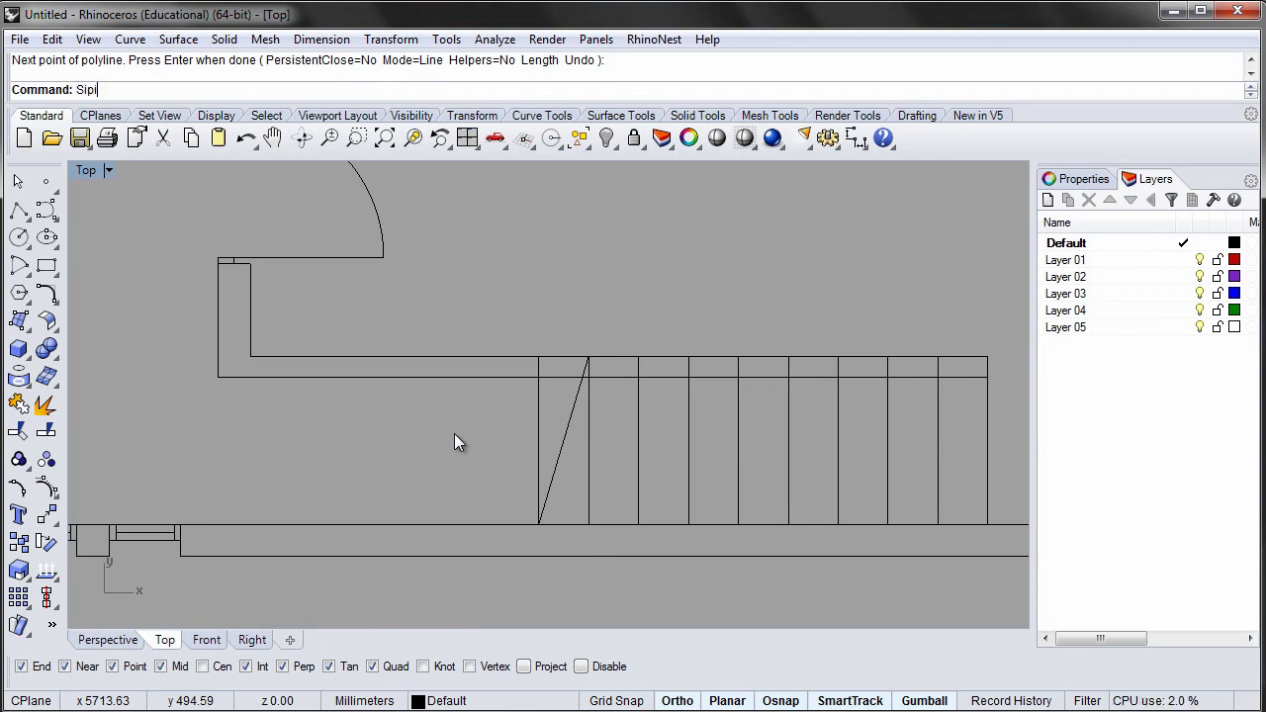
text(plit)
key(Return)
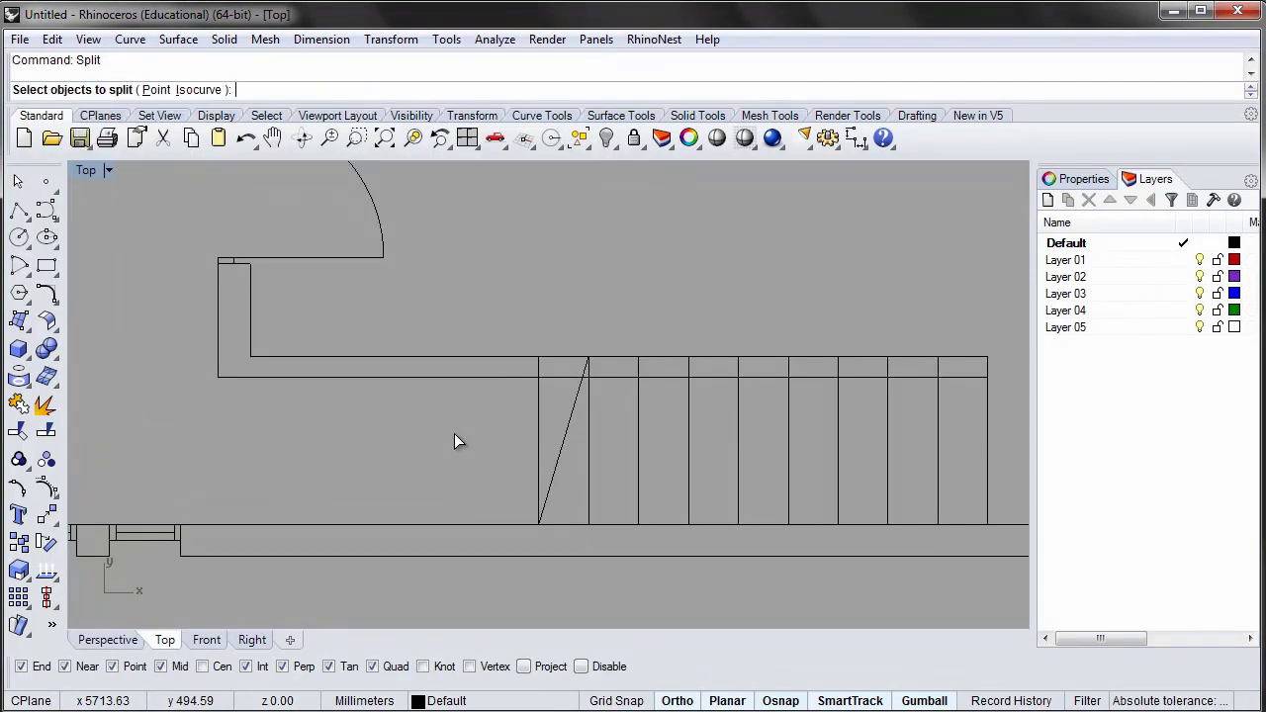
click(543, 410)
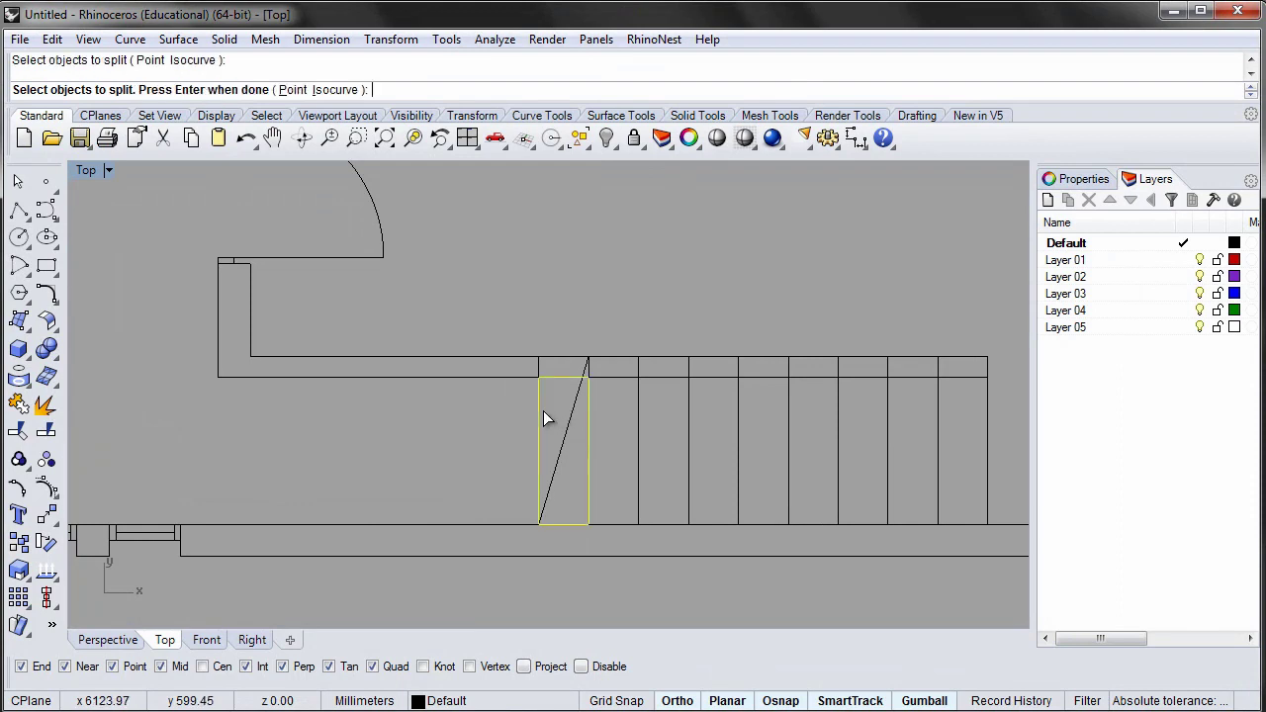
click(551, 357)
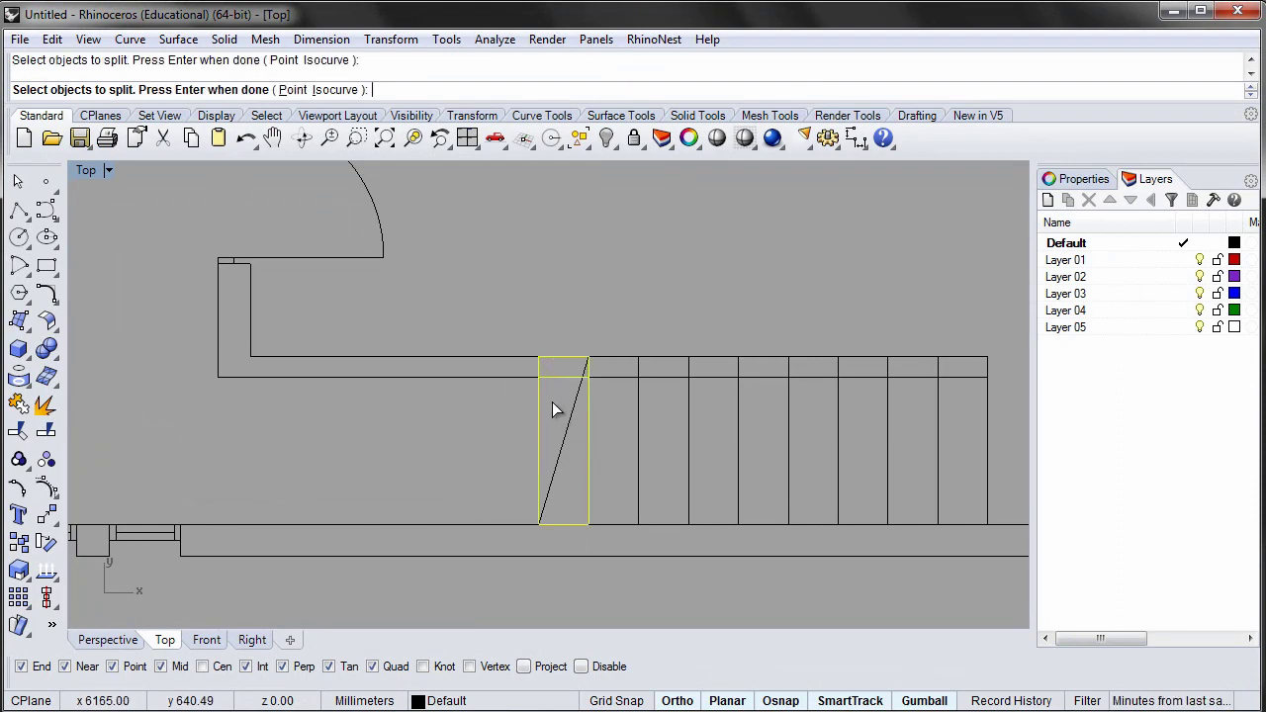
key(Return)
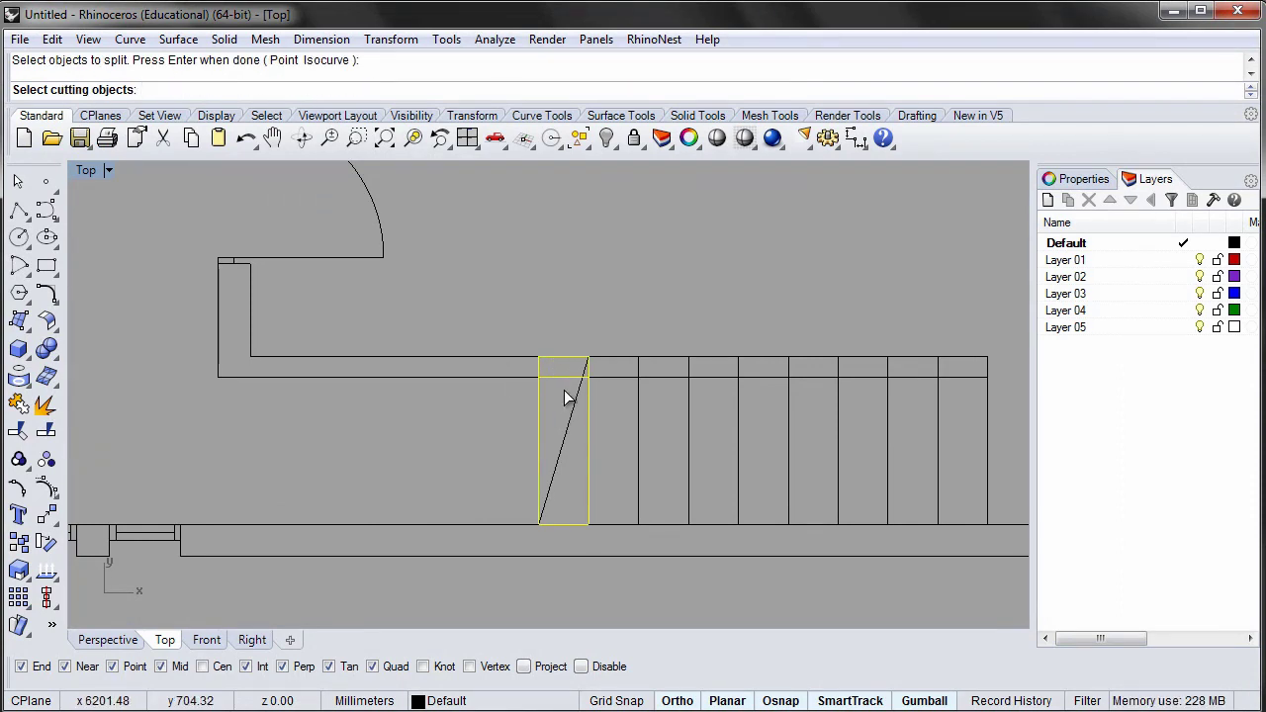
click(580, 404)
key(Return)
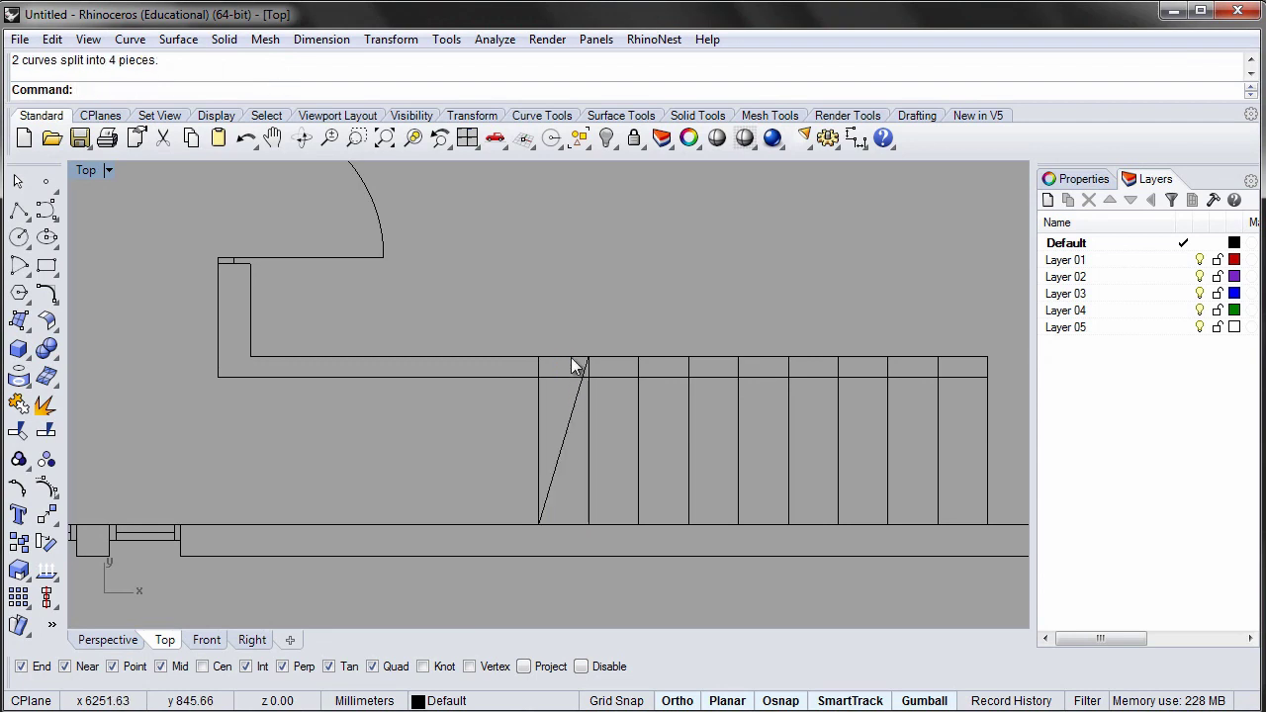
Step: Delete the tread pieces left of the slanted line
click(545, 368)
click(539, 414)
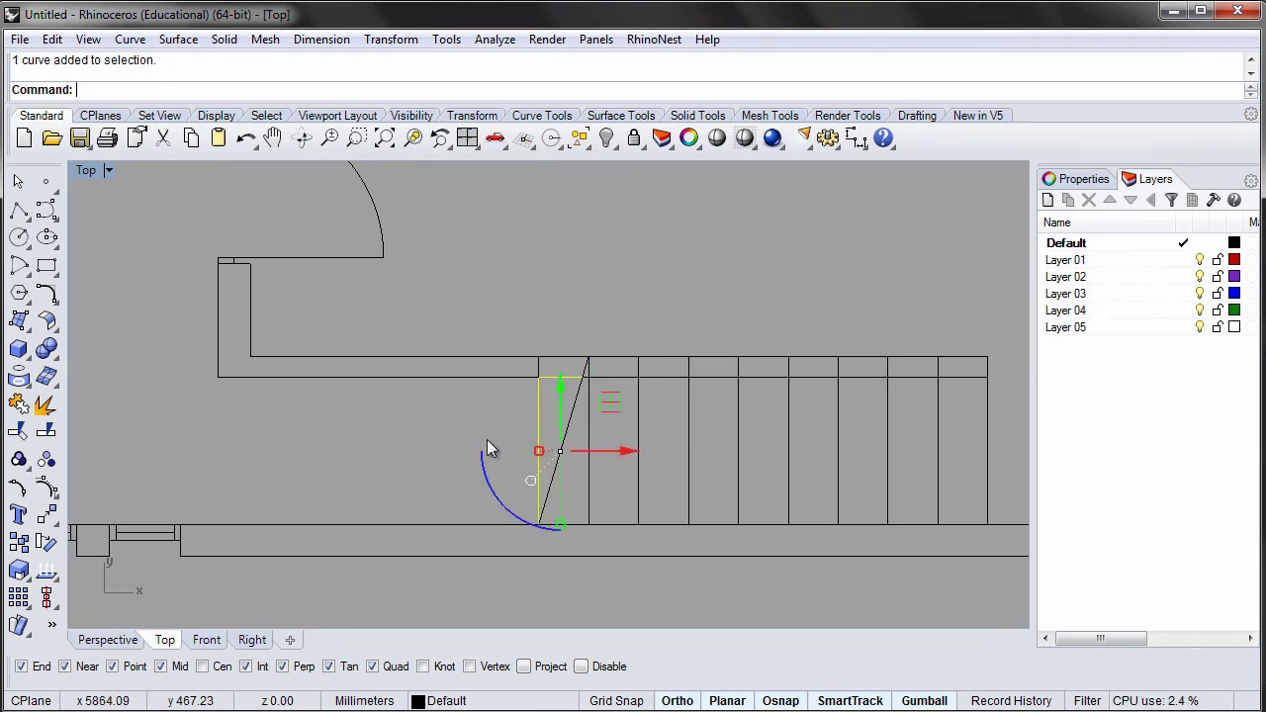
key(Delete)
click(552, 377)
key(Delete)
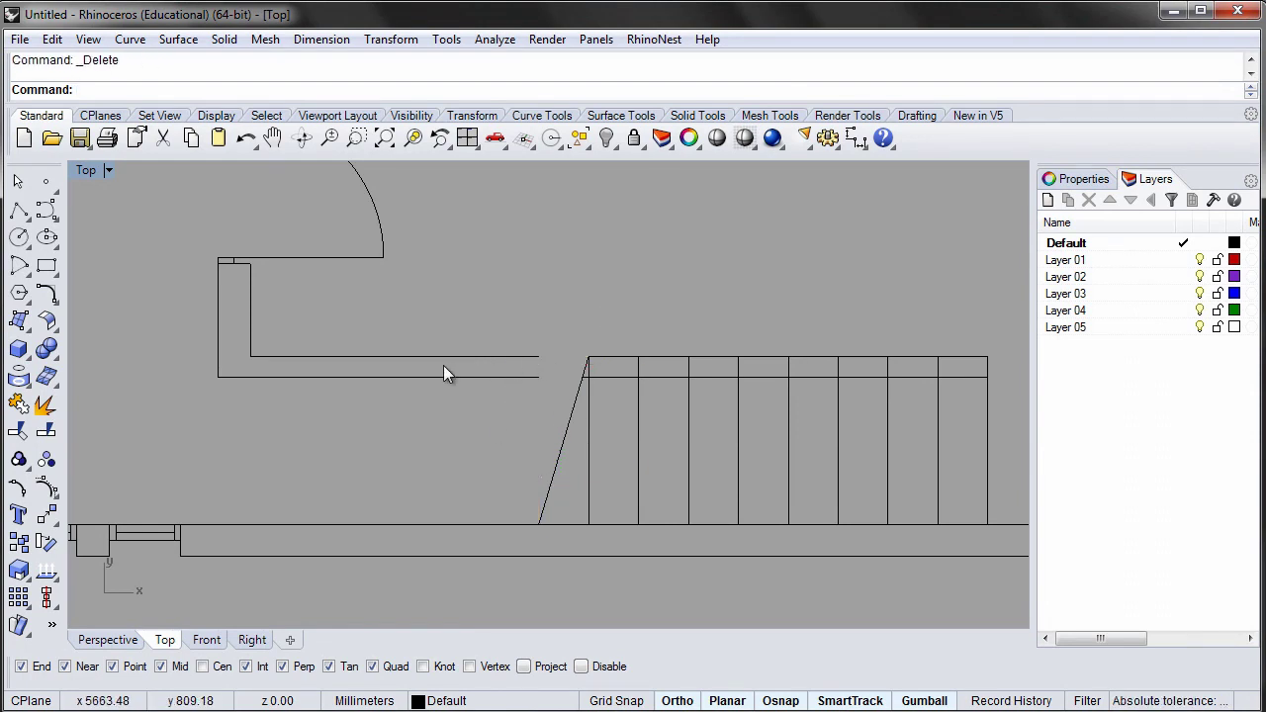
Step: Extend the upper and lower stair edges to meet the slanted line
text(Extend)
key(Return)
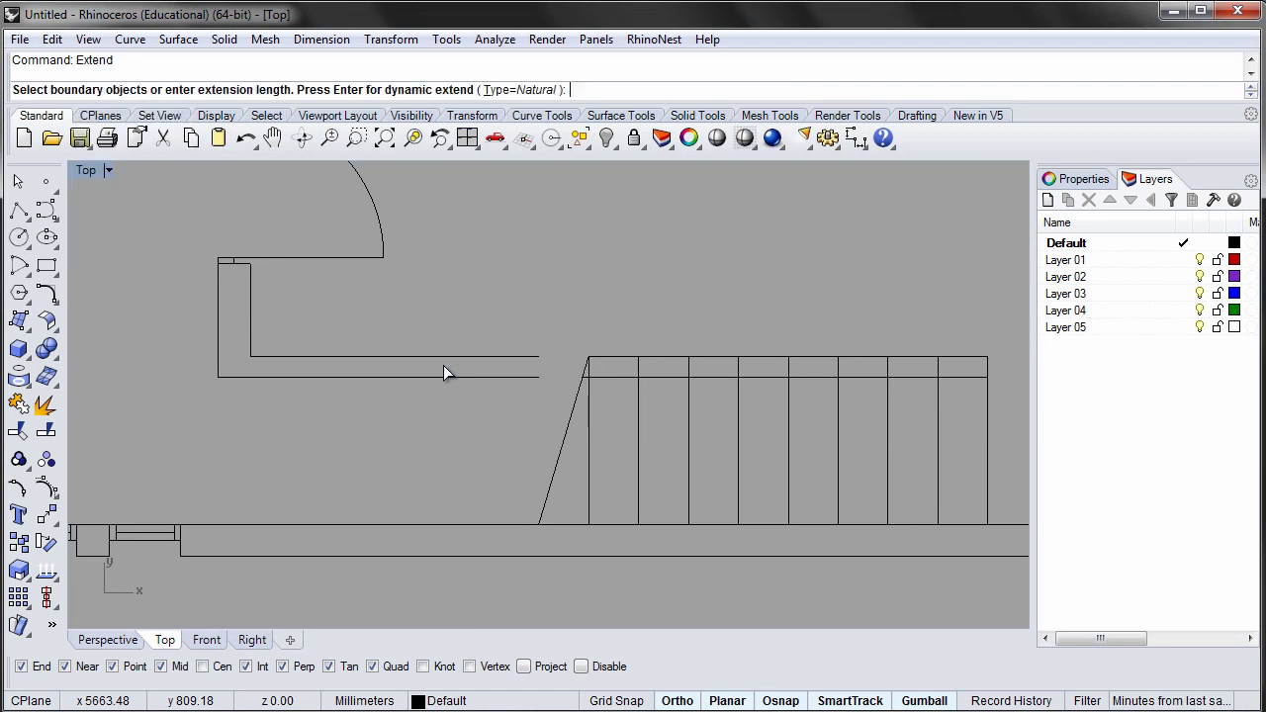
click(581, 399)
key(Return)
click(538, 356)
click(531, 377)
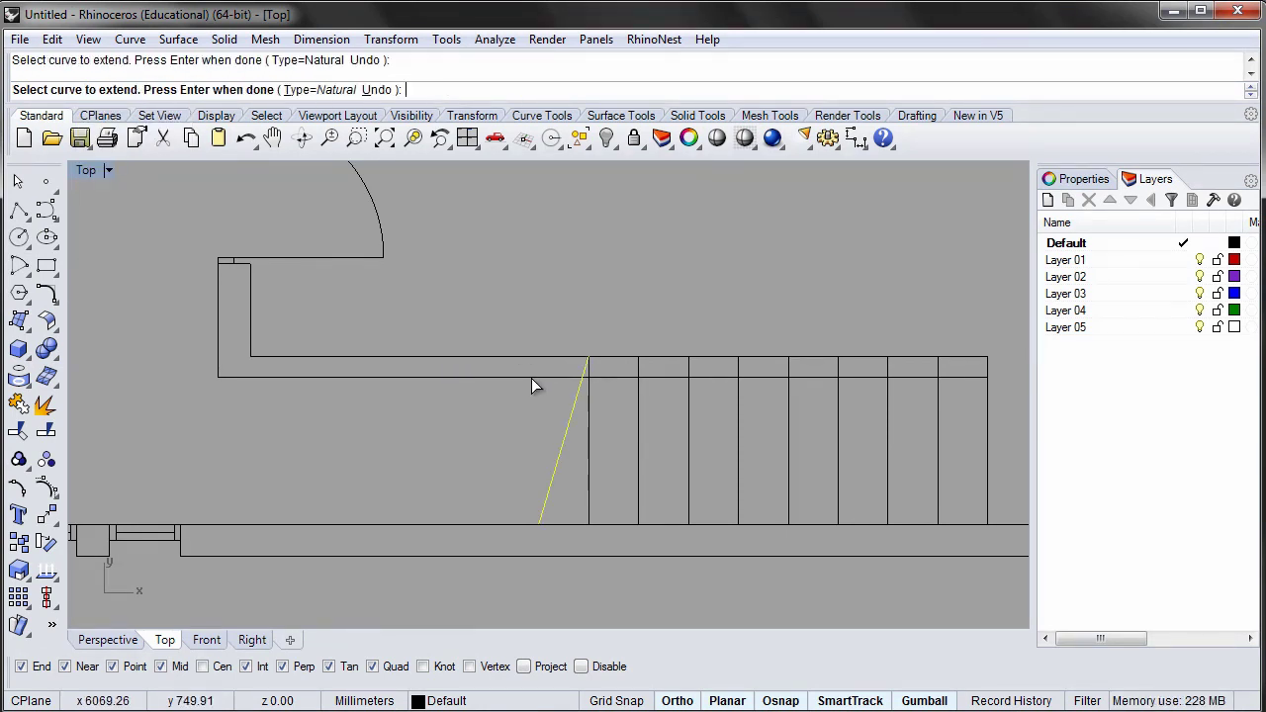
key(Return)
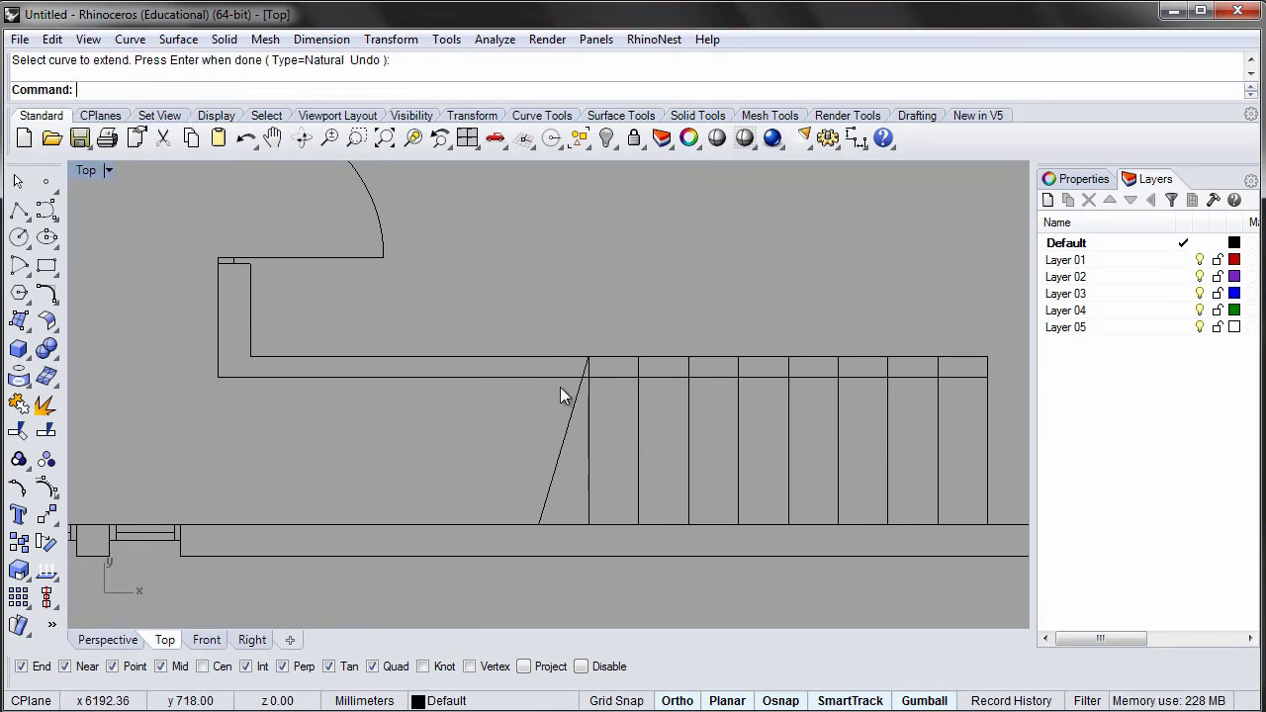
Step: Draw the arrow shaft from the stair's right edge midpoint to the first riser
click(19, 211)
click(983, 442)
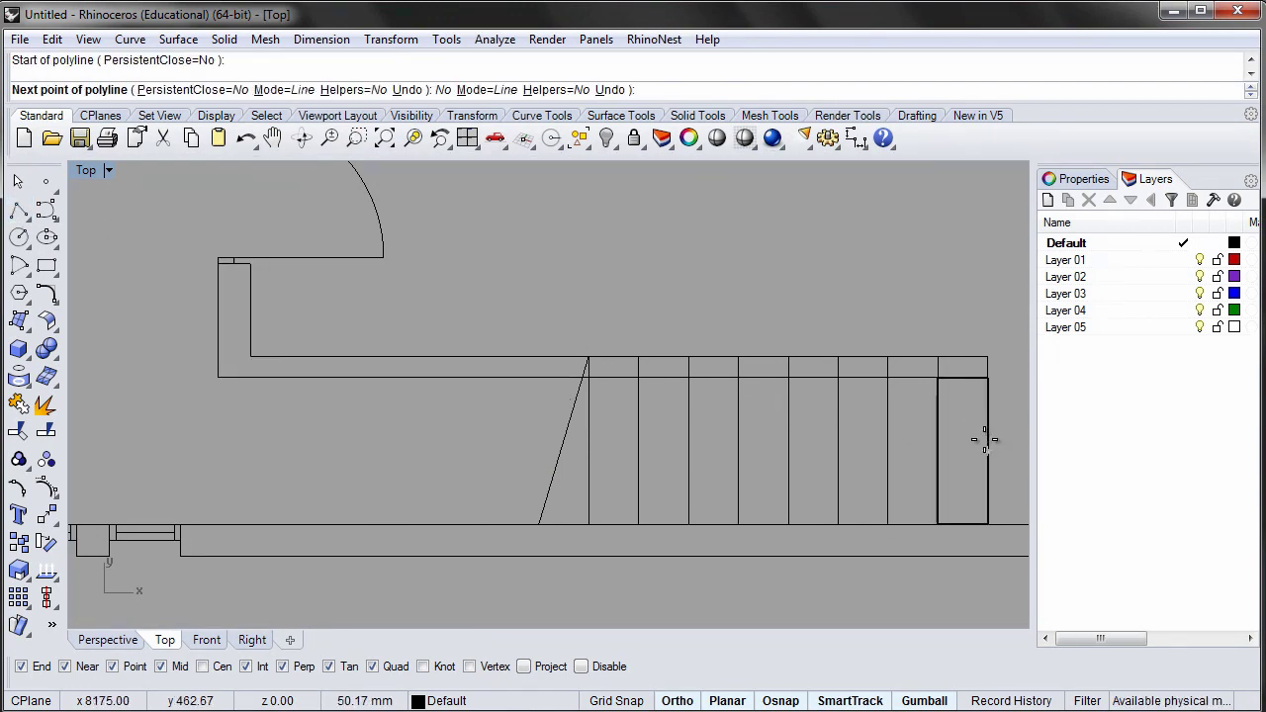
click(589, 452)
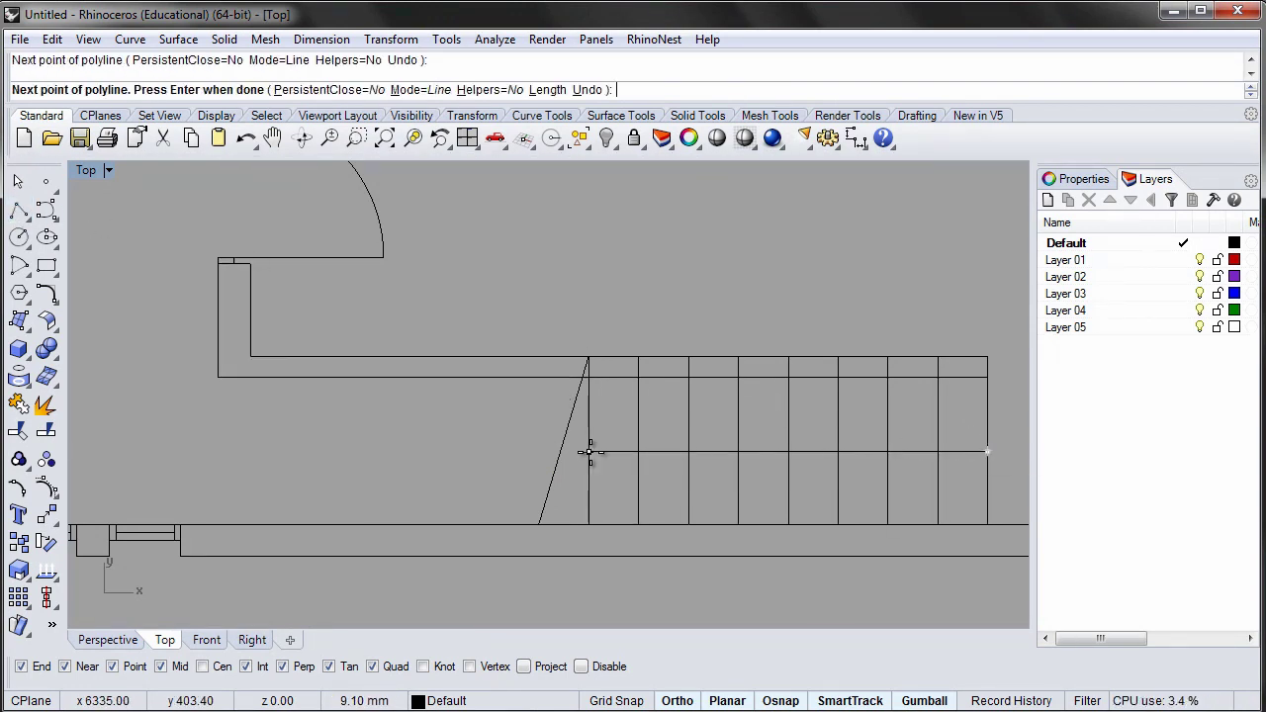
key(Return)
scroll(591, 463, up, 3)
Step: Draw a 100 mm arrowhead stroke from the shaft's left end and select it
key(Return)
click(589, 447)
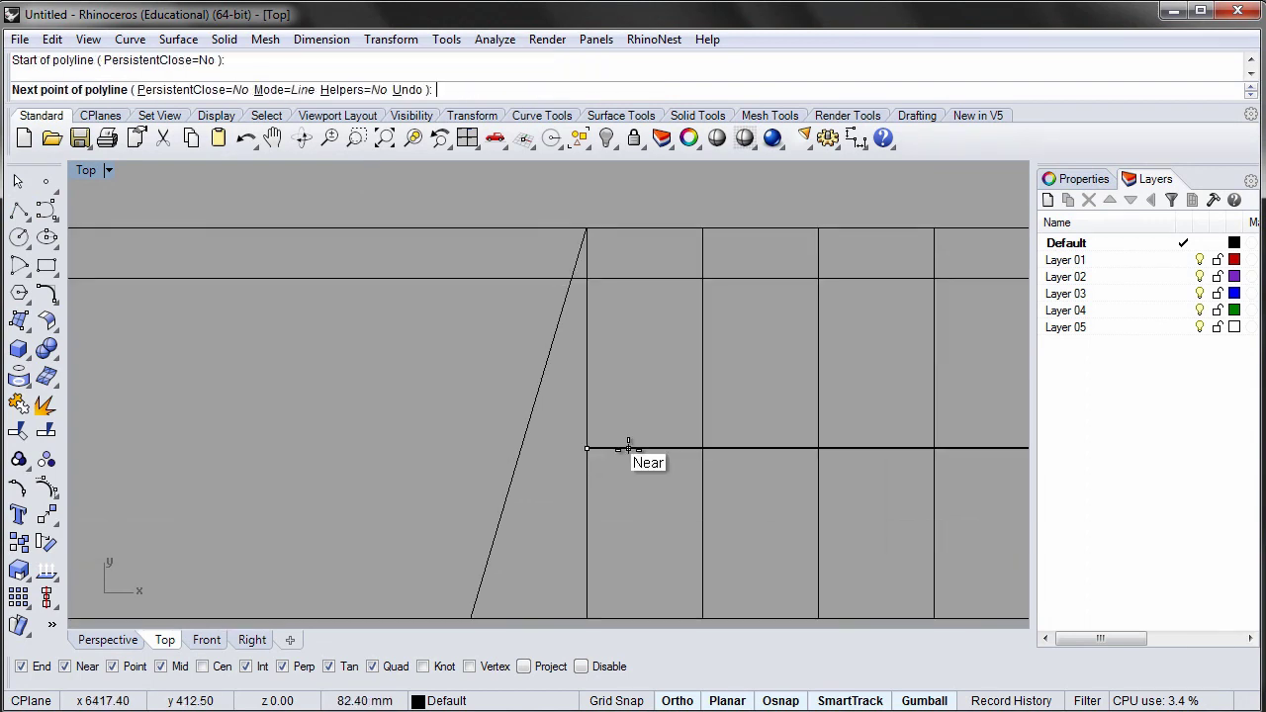
text(100)
key(Return)
click(628, 450)
key(Return)
click(628, 449)
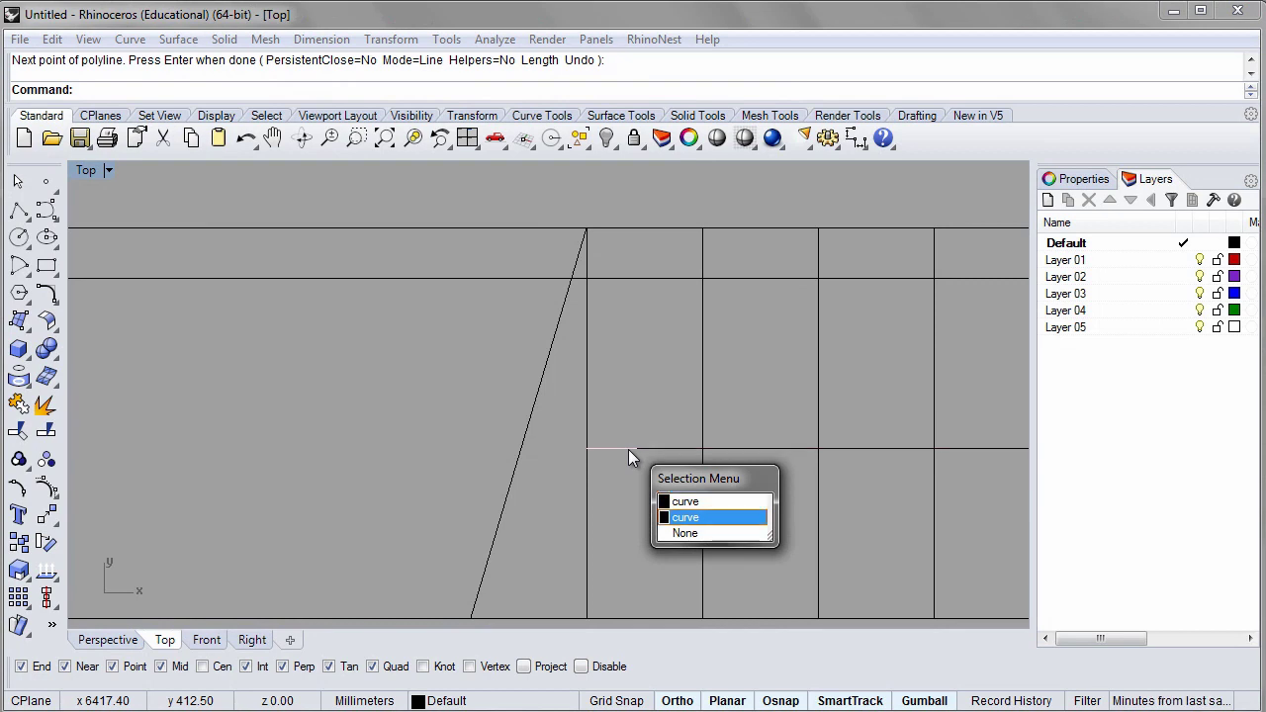
key(Down)
key(Return)
Step: Rotate the arrowhead stroke 45° about the shaft's left end
text(Rot)
key(Return)
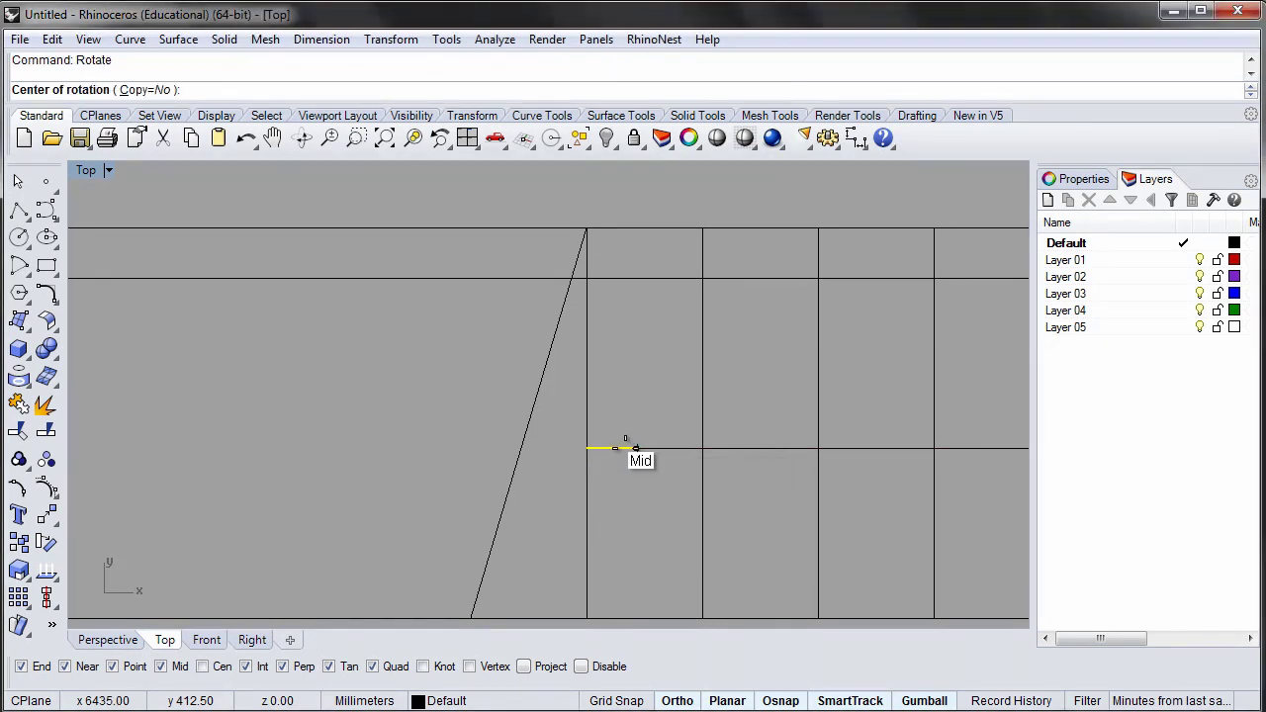
click(587, 448)
click(636, 448)
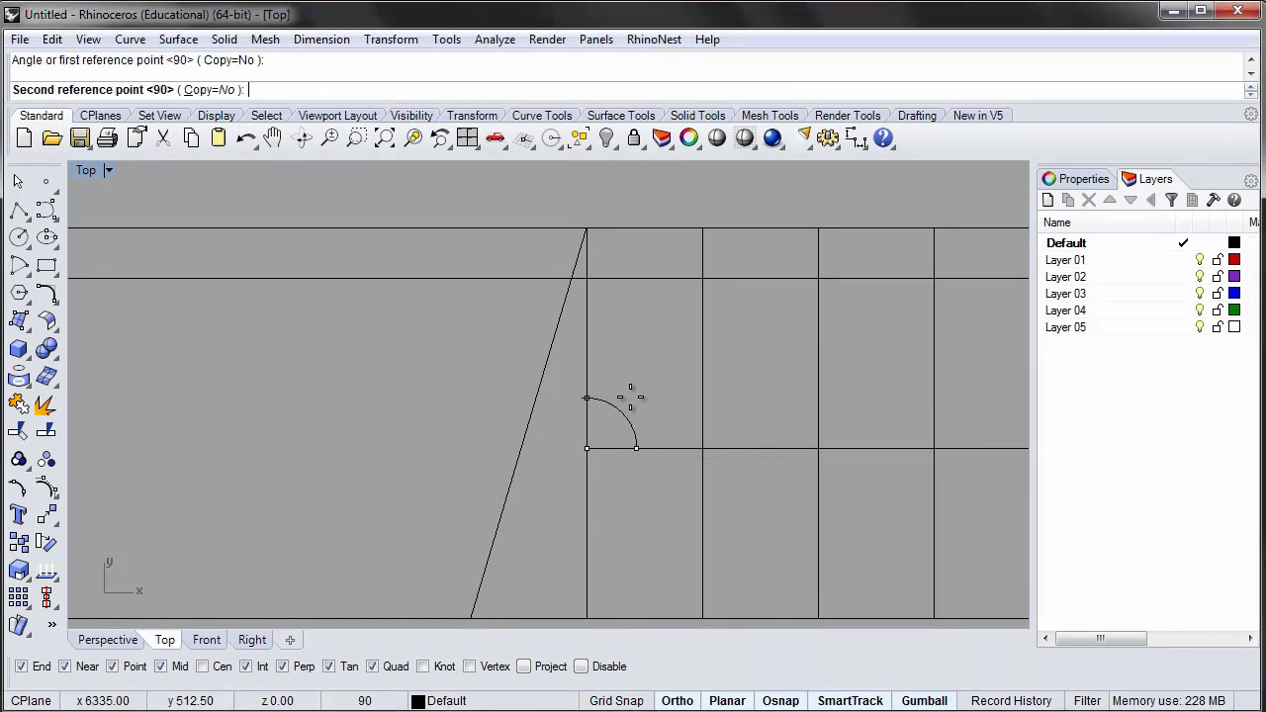
text(45)
key(Return)
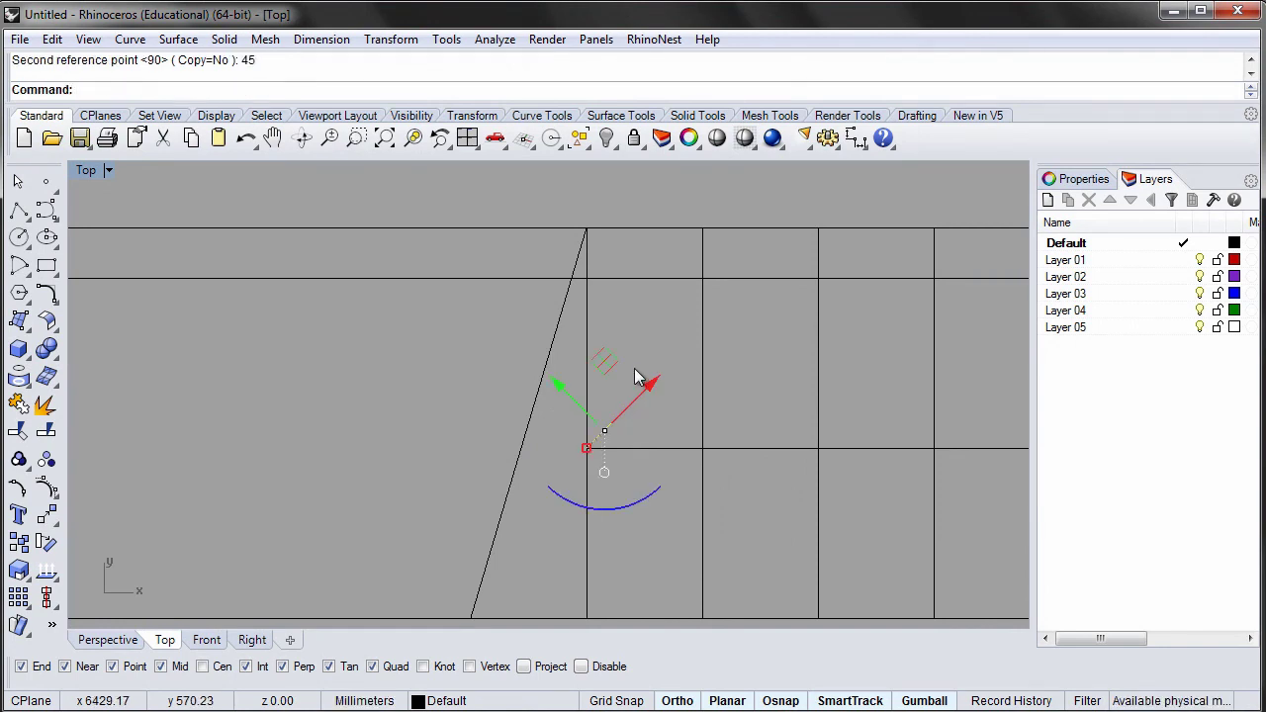
key(Escape)
Step: Mirror the rotated stroke across the shaft to complete the arrowhead
click(610, 427)
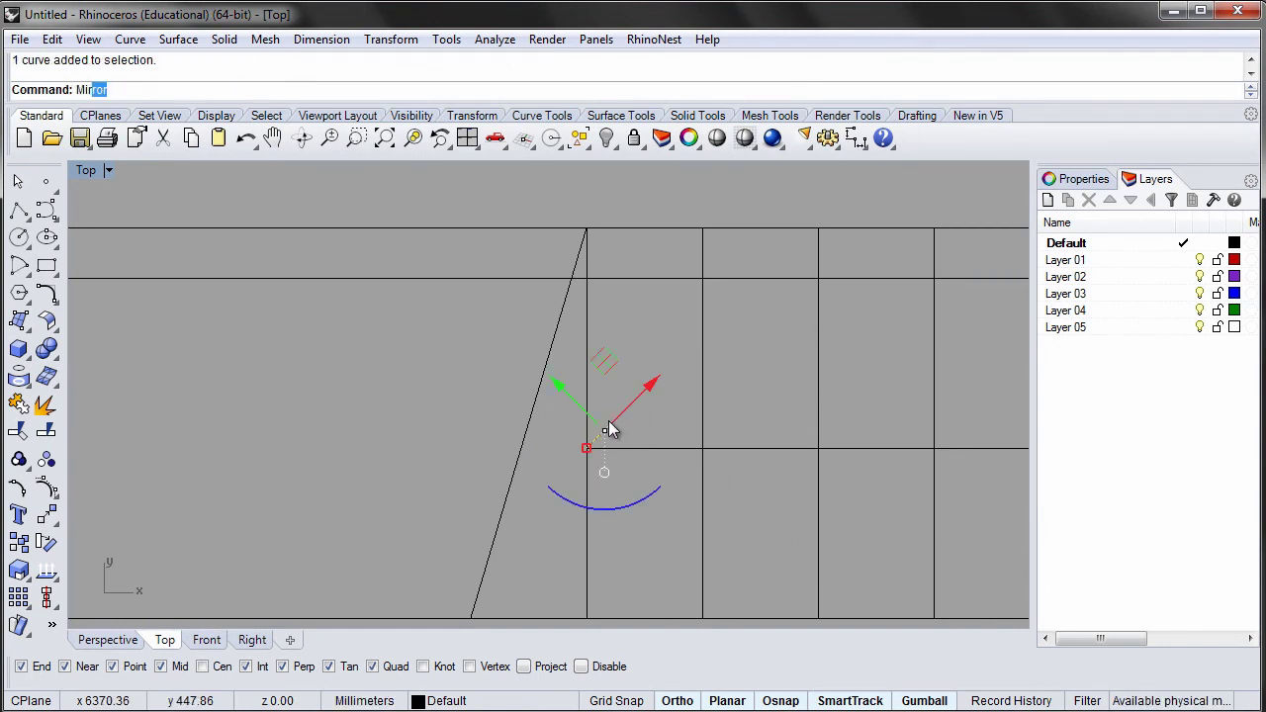
text(Mir)
key(Return)
click(594, 450)
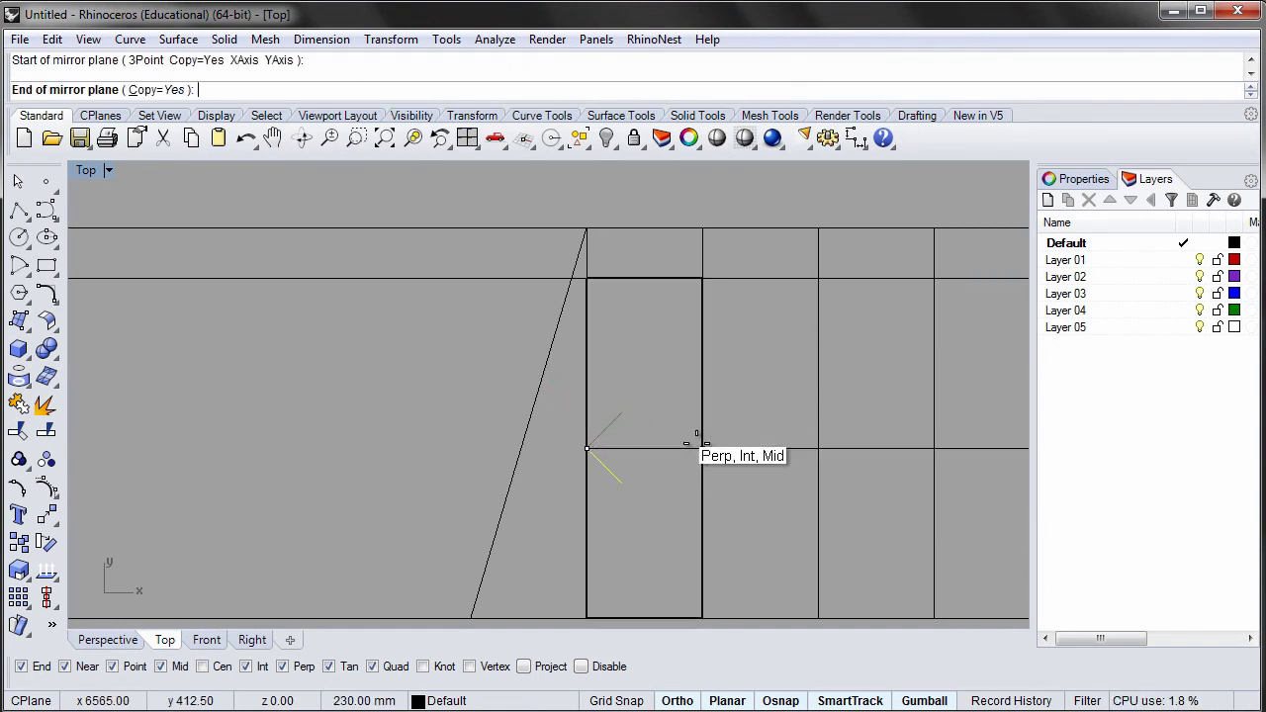
click(697, 443)
scroll(644, 345, down, 5)
right_drag(644, 345, 570, 396)
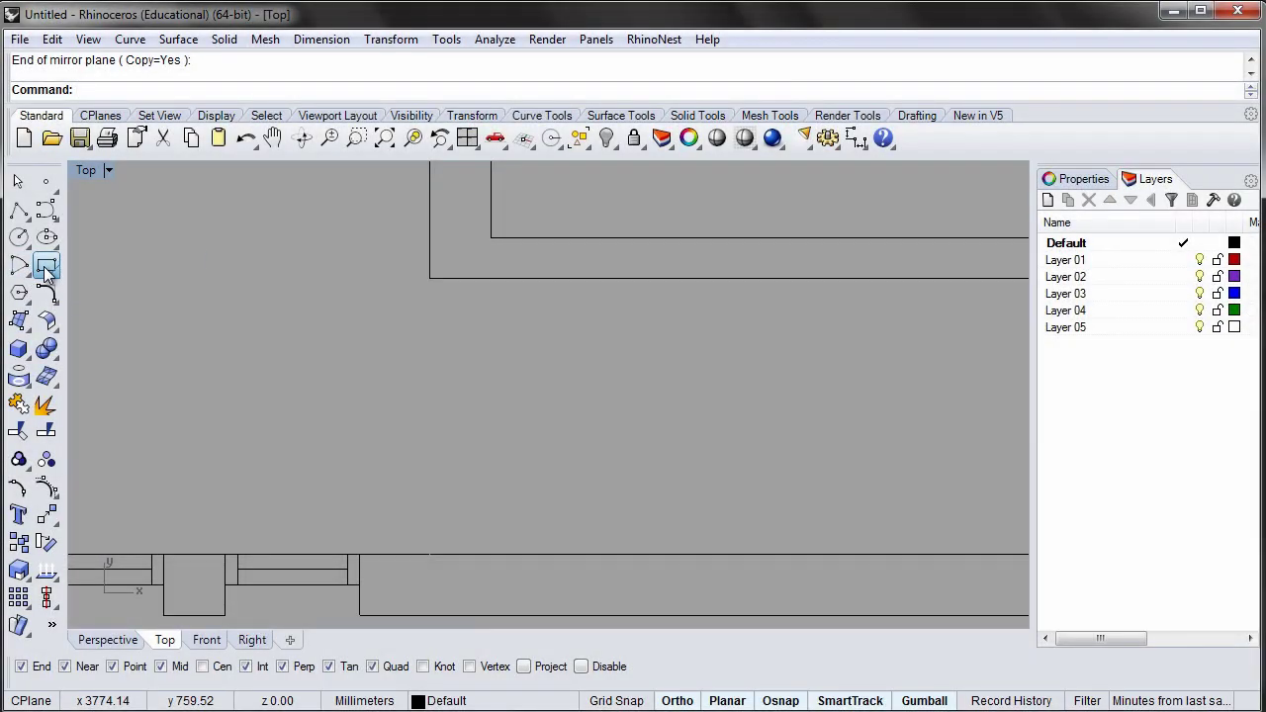
Step: Draw a 75 by 30 jamb at the wall corner and copy it to the opening's other end
drag(47, 273, 132, 277)
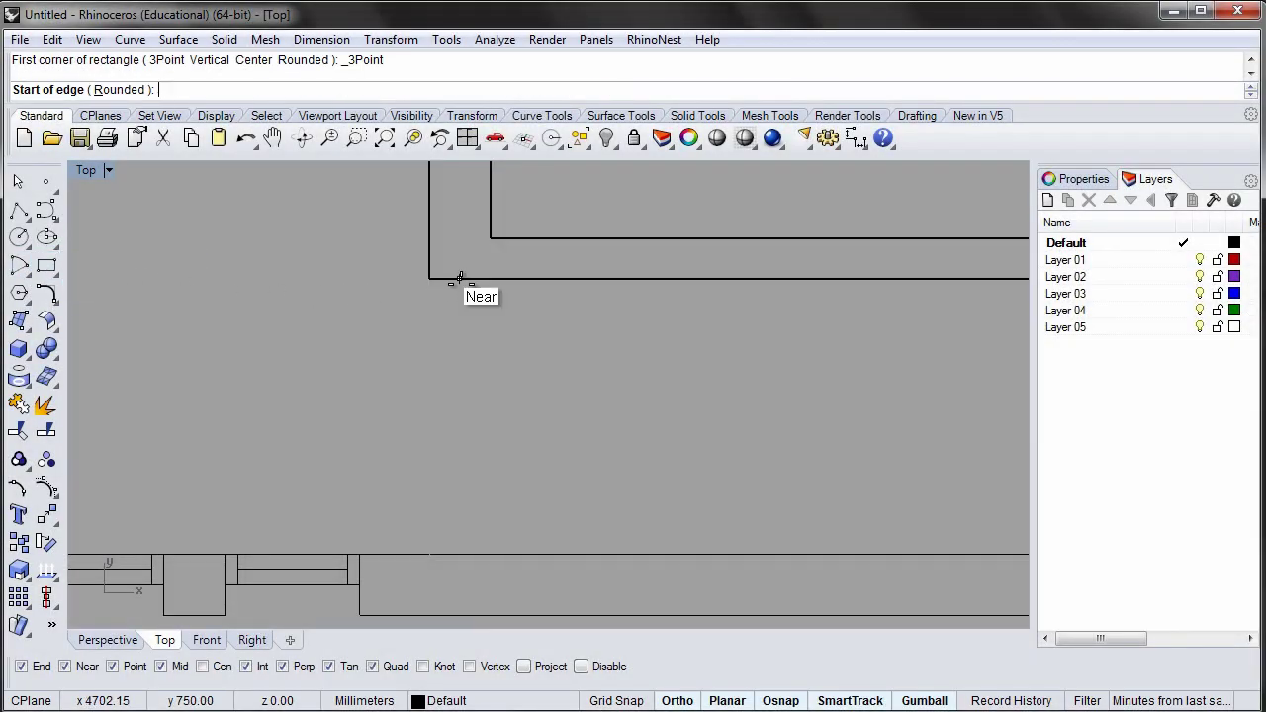
click(429, 279)
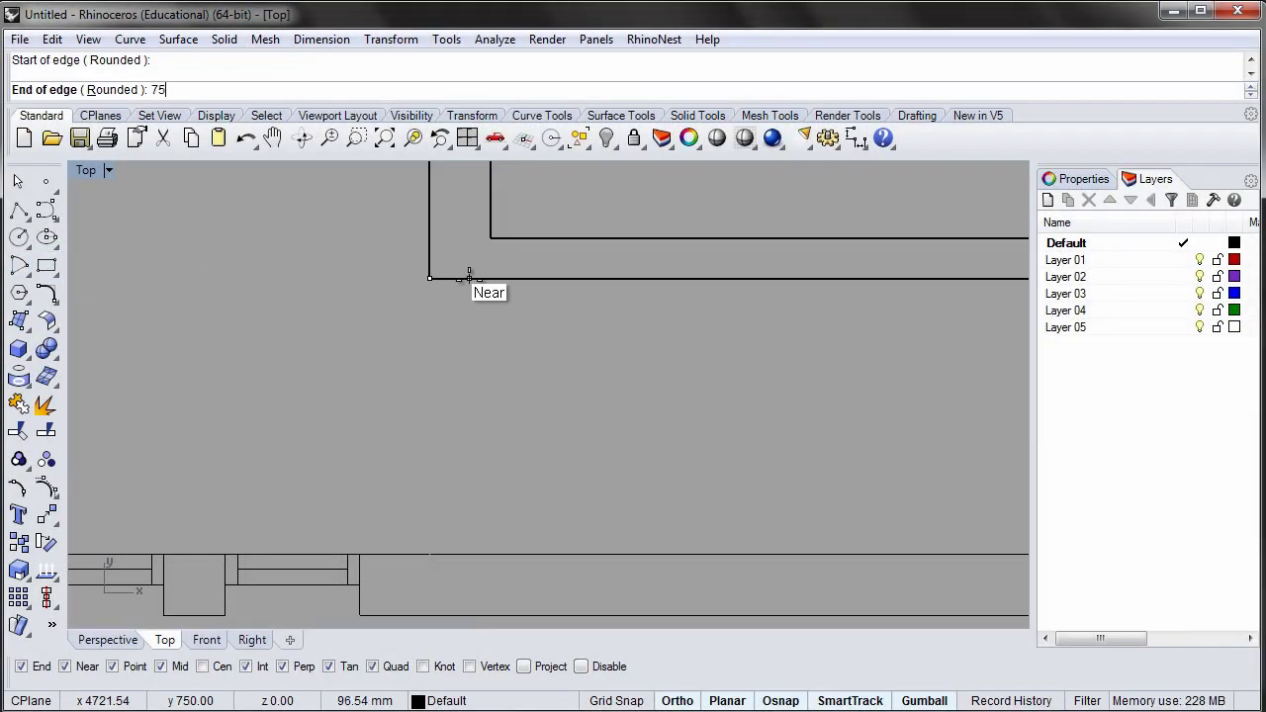
key(Return)
click(466, 283)
text(30)
key(Return)
click(446, 294)
text(Copy)
key(Return)
click(430, 291)
click(429, 547)
Step: Draw the door leaf between the jambs and rotate it 90° open
text(Polyline)
key(Return)
click(430, 539)
click(429, 291)
key(Return)
text(Rotate)
key(Return)
click(429, 542)
click(429, 290)
click(178, 542)
Step: Add the quarter-circle swing arc and group it with the leaf and jambs
text(Arc)
key(Return)
click(429, 542)
click(430, 291)
click(178, 542)
click(321, 542)
shift+click(452, 291)
shift+click(454, 538)
text(Group)
key(Return)
scroll(498, 346, down, 3)
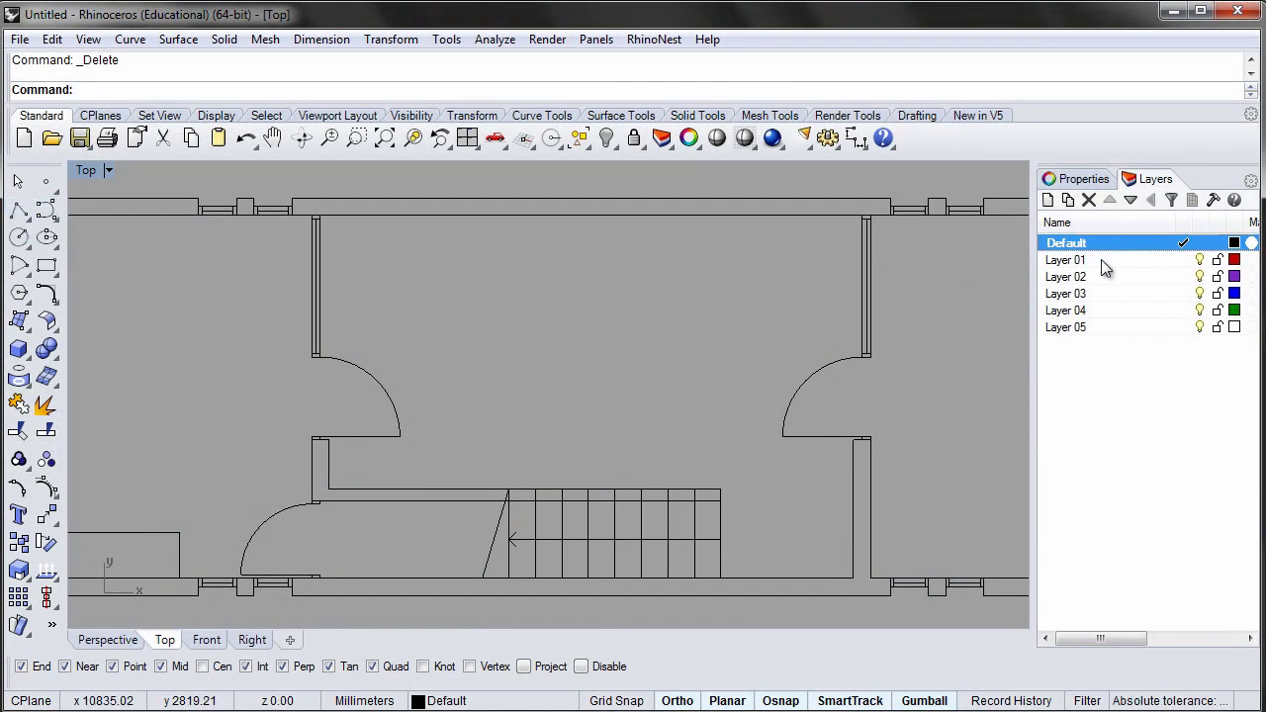
Step: On Layer 01, draw two lines across the light well between the wall ends
click(1069, 260)
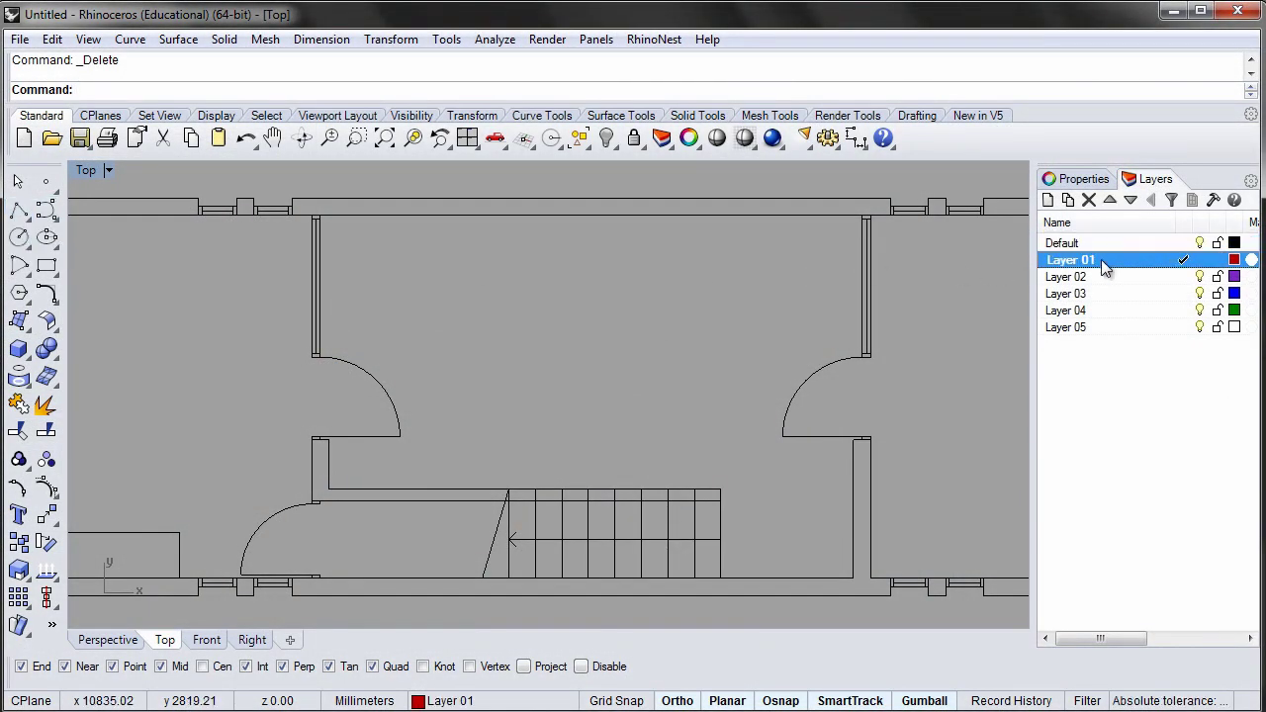
click(19, 211)
scroll(337, 358, up, 3)
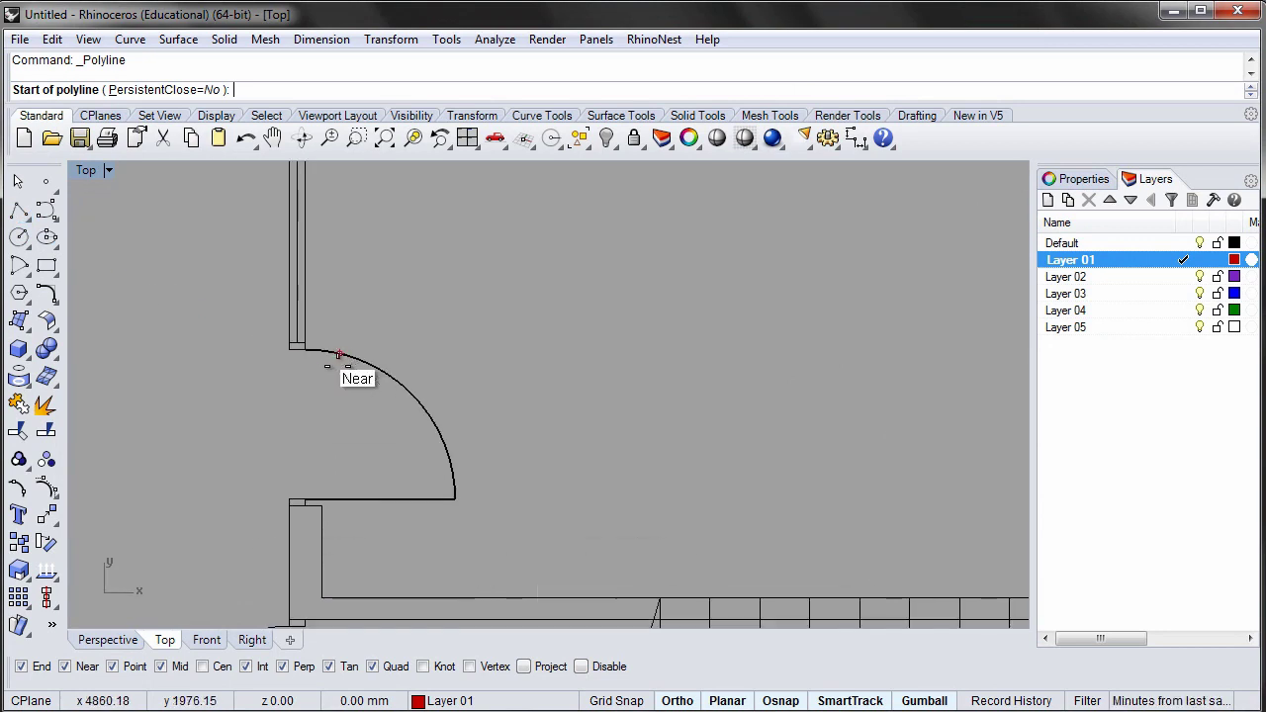
click(317, 355)
scroll(485, 331, down, 3)
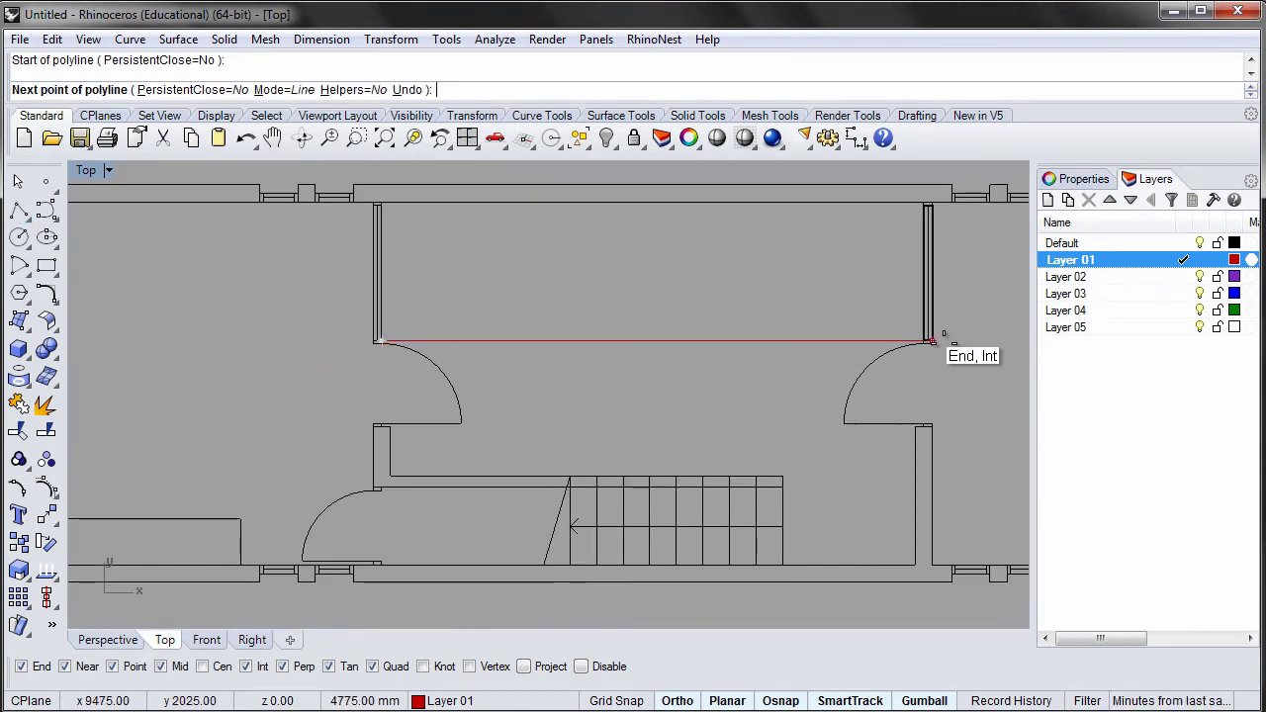
click(925, 342)
key(Return)
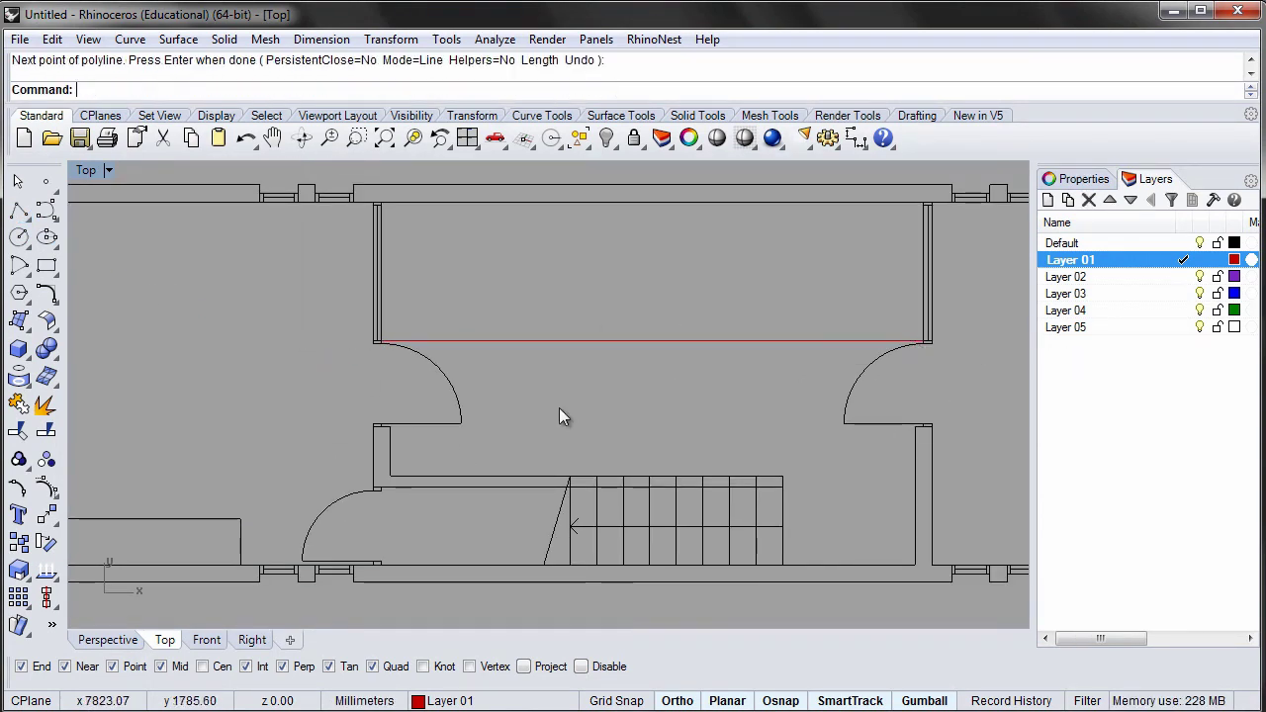
scroll(465, 426, up, 3)
key(Return)
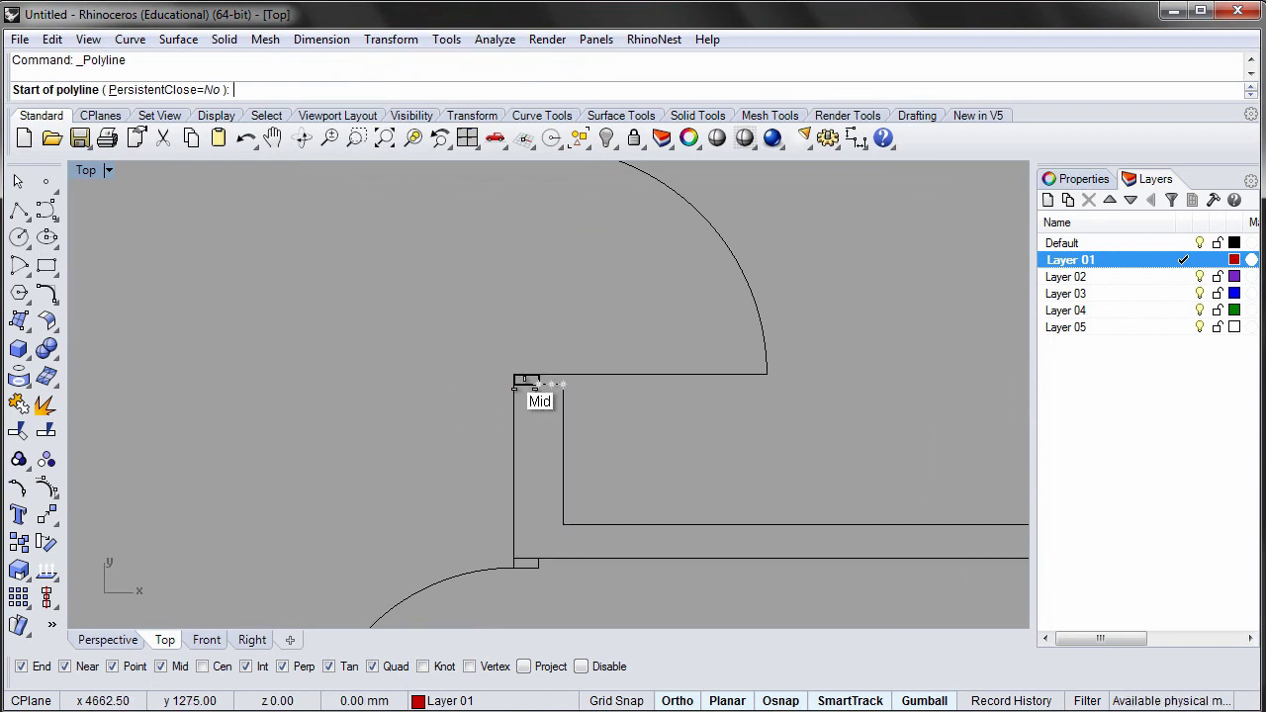
click(549, 385)
scroll(554, 385, down, 3)
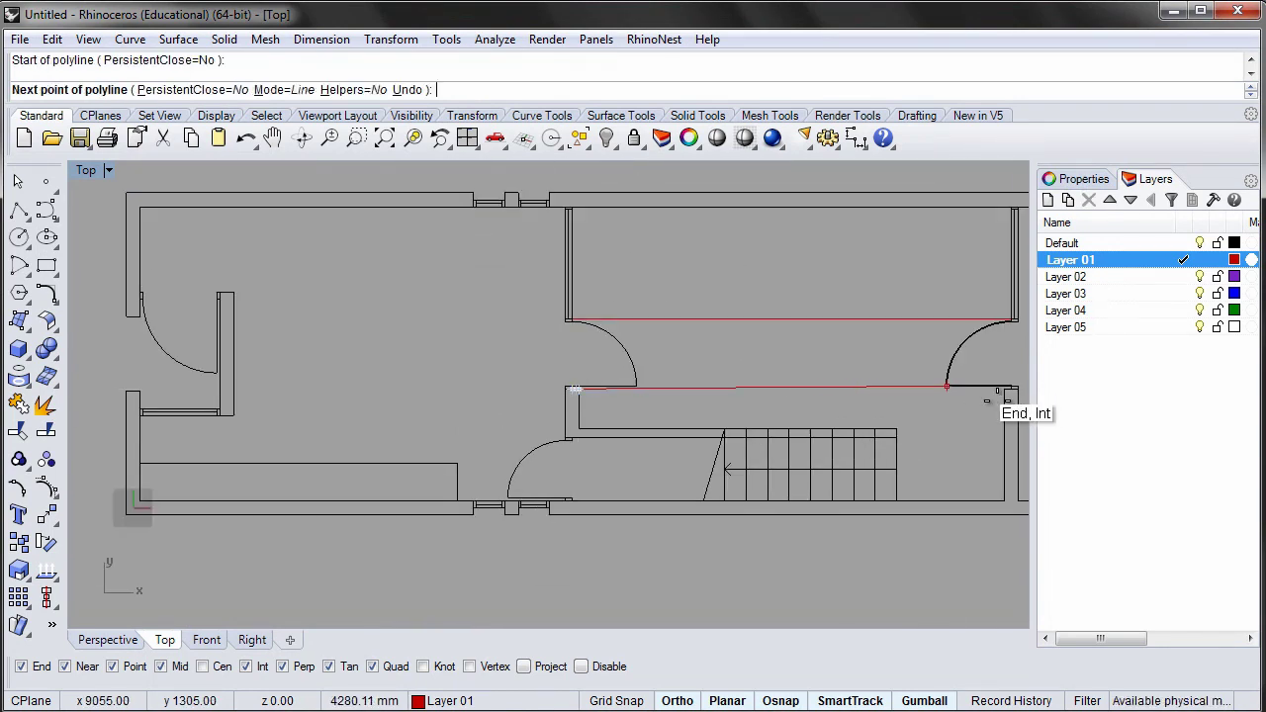
click(1014, 388)
key(Return)
Step: Move the upper red line 150 mm up
right_drag(762, 371, 537, 392)
scroll(514, 383, up, 3)
click(461, 355)
text(m)
key(Return)
click(362, 312)
text(150)
key(Return)
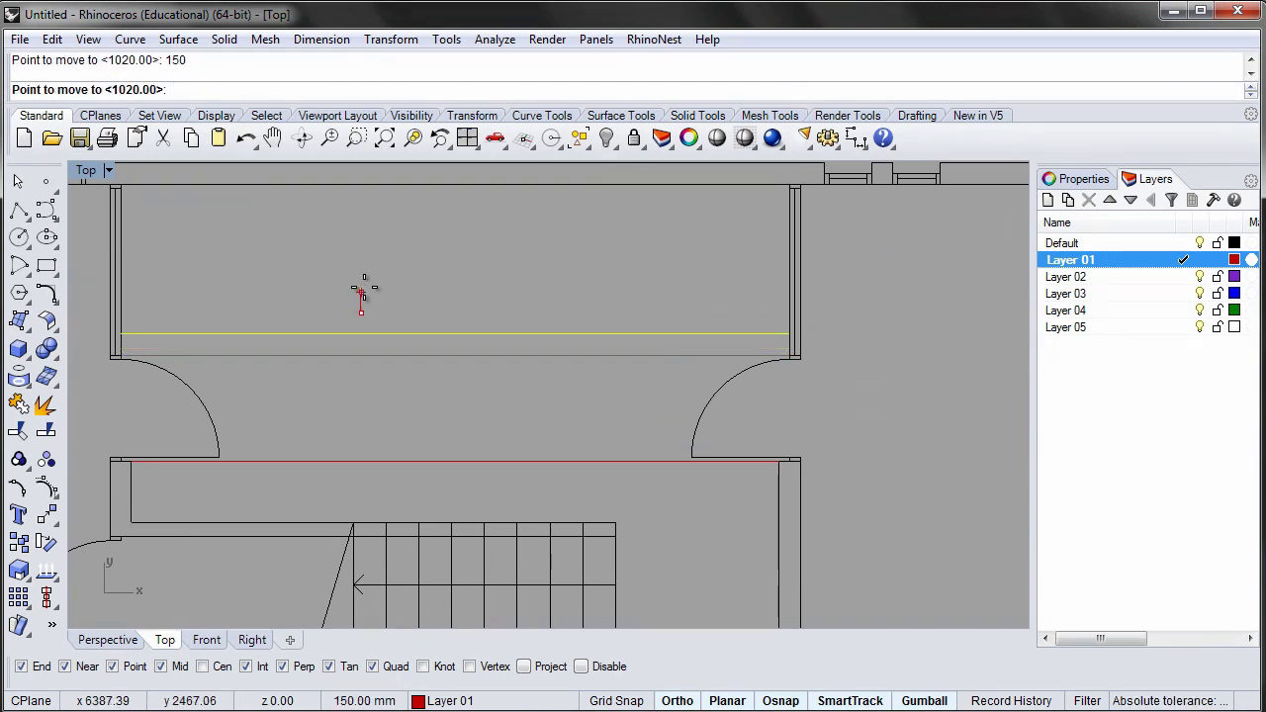
click(362, 293)
Step: Move the lower red line 150 mm down
click(459, 461)
key(Return)
click(582, 380)
text(150)
key(Return)
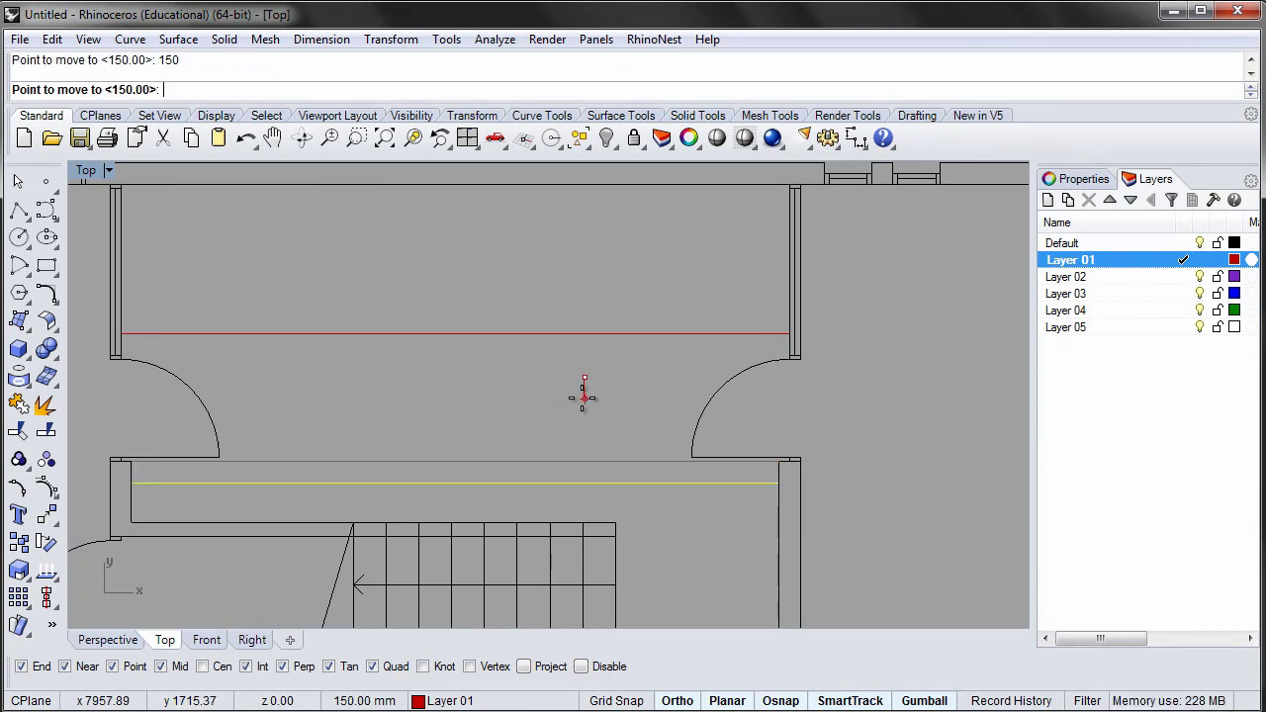
click(571, 282)
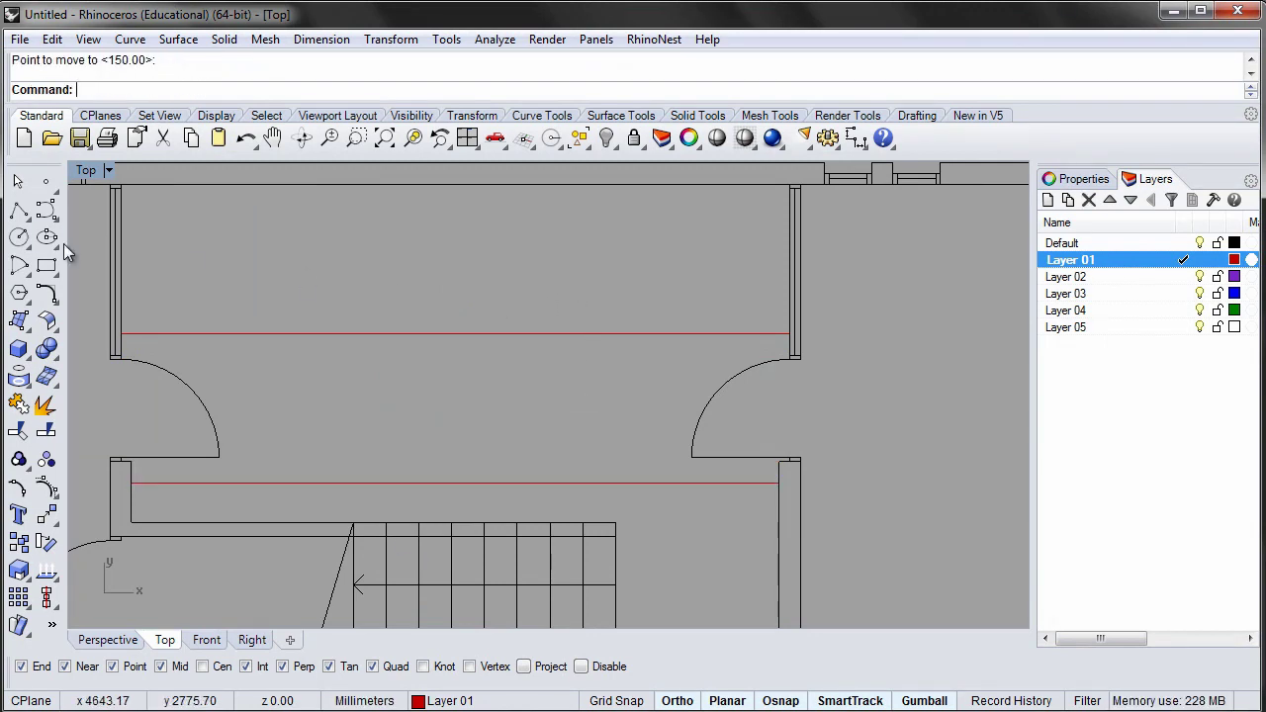
Step: Draw red vertical lines up from the right and left wall corners to the top wall
click(19, 211)
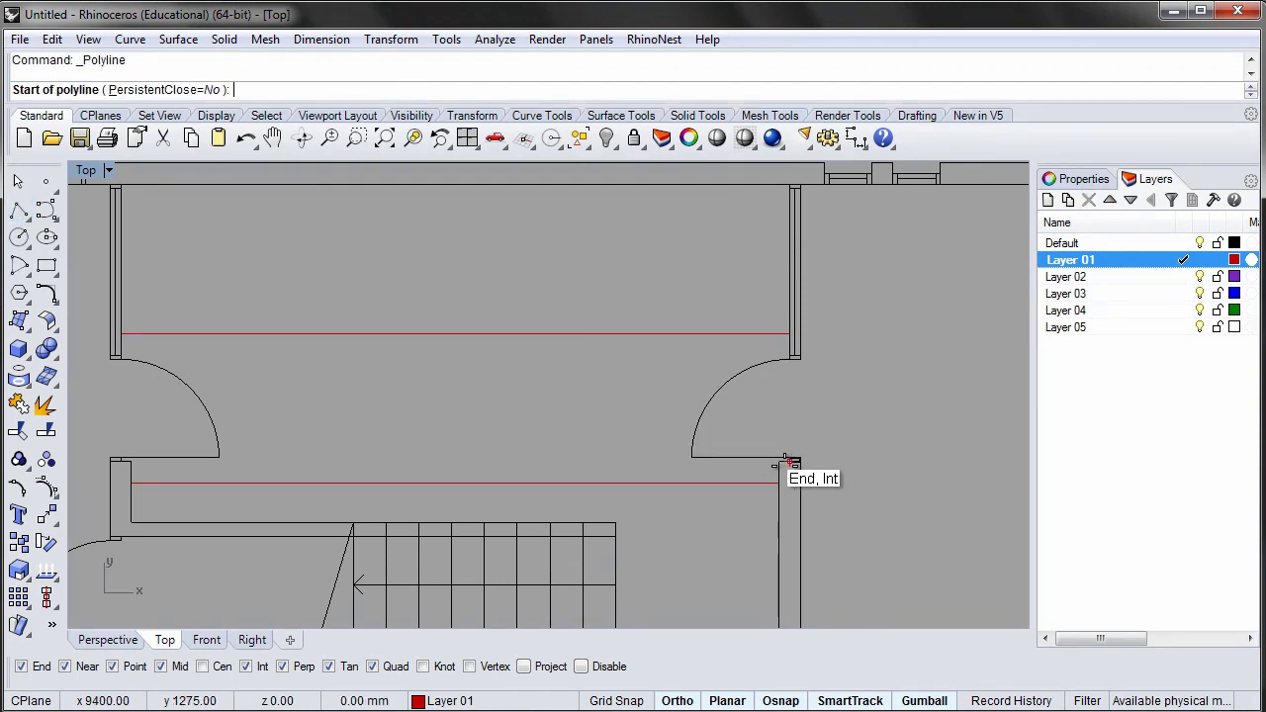
click(780, 461)
click(775, 186)
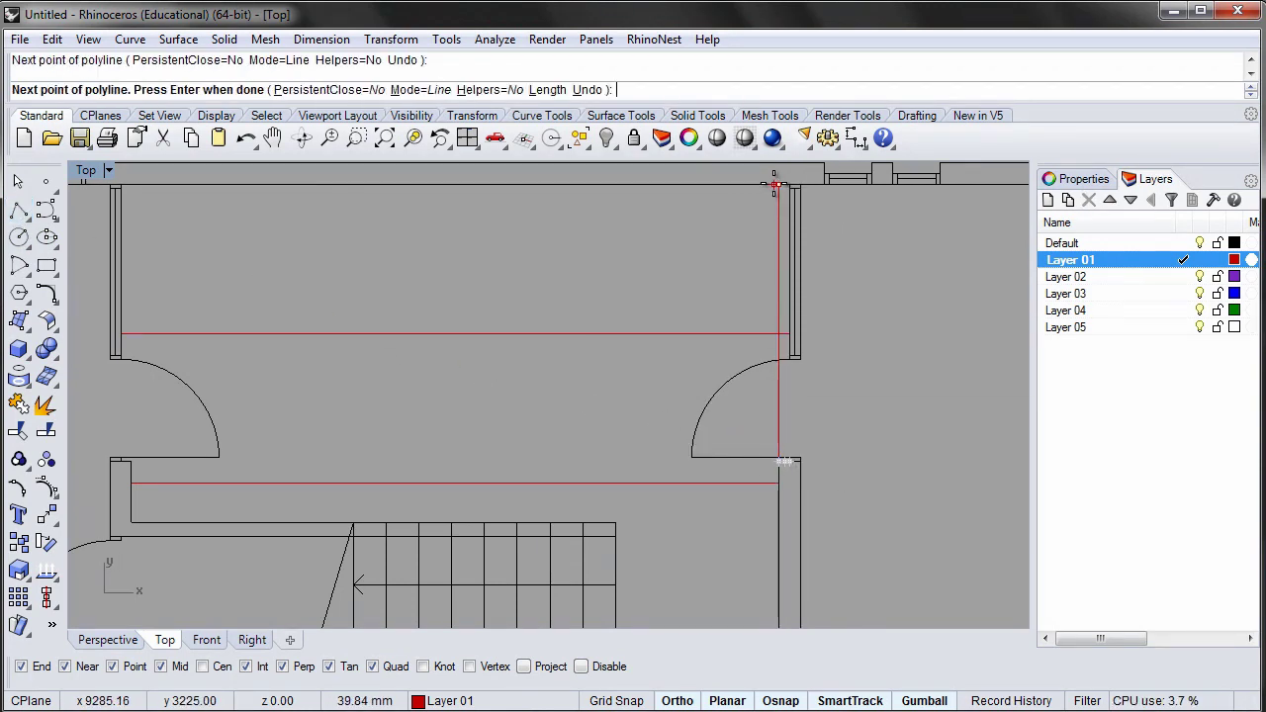
key(Return)
key(Return)
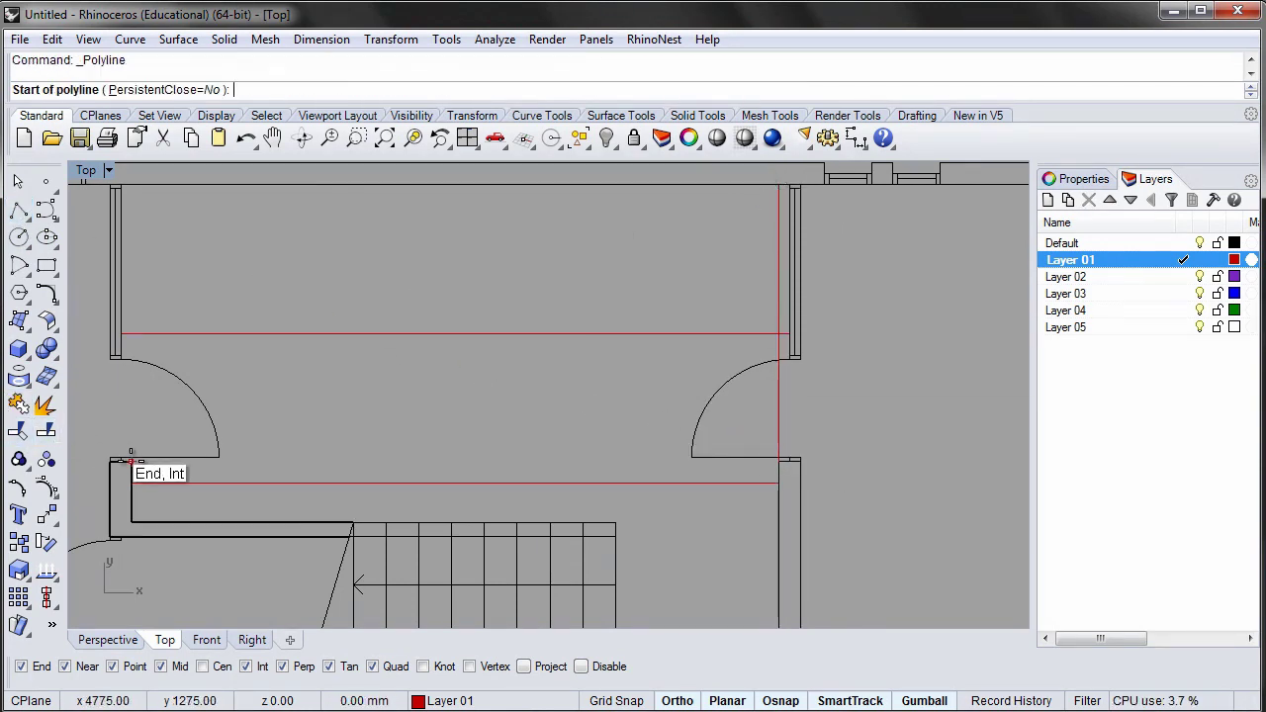
click(131, 461)
click(132, 185)
key(Return)
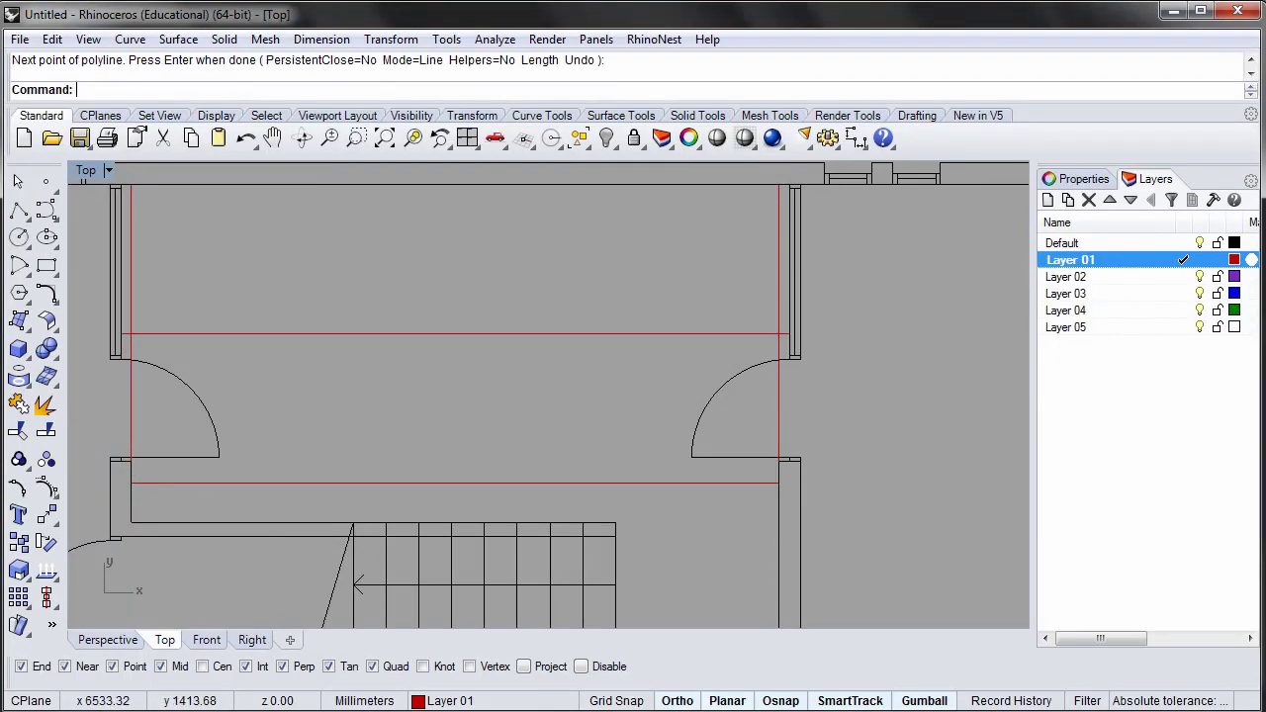
Step: Draw a short red line at the lower-left wall corner and move it into place
key(Return)
click(130, 484)
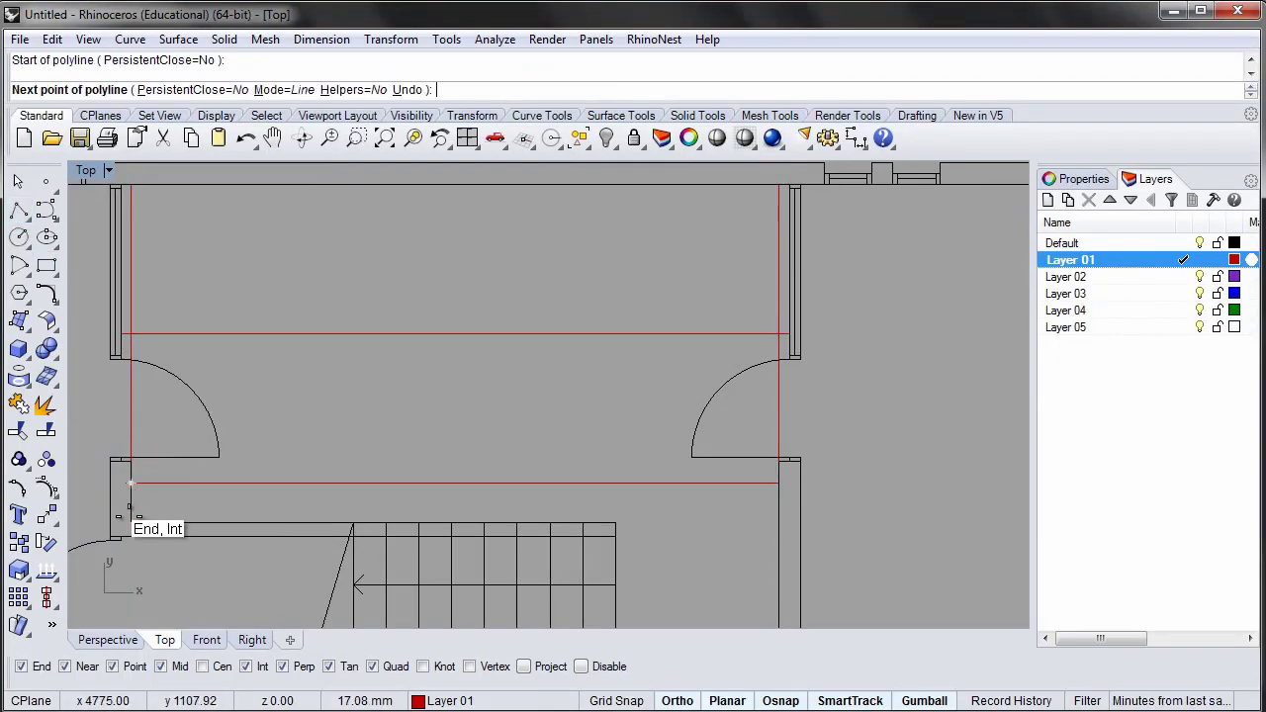
click(131, 522)
key(Return)
click(131, 506)
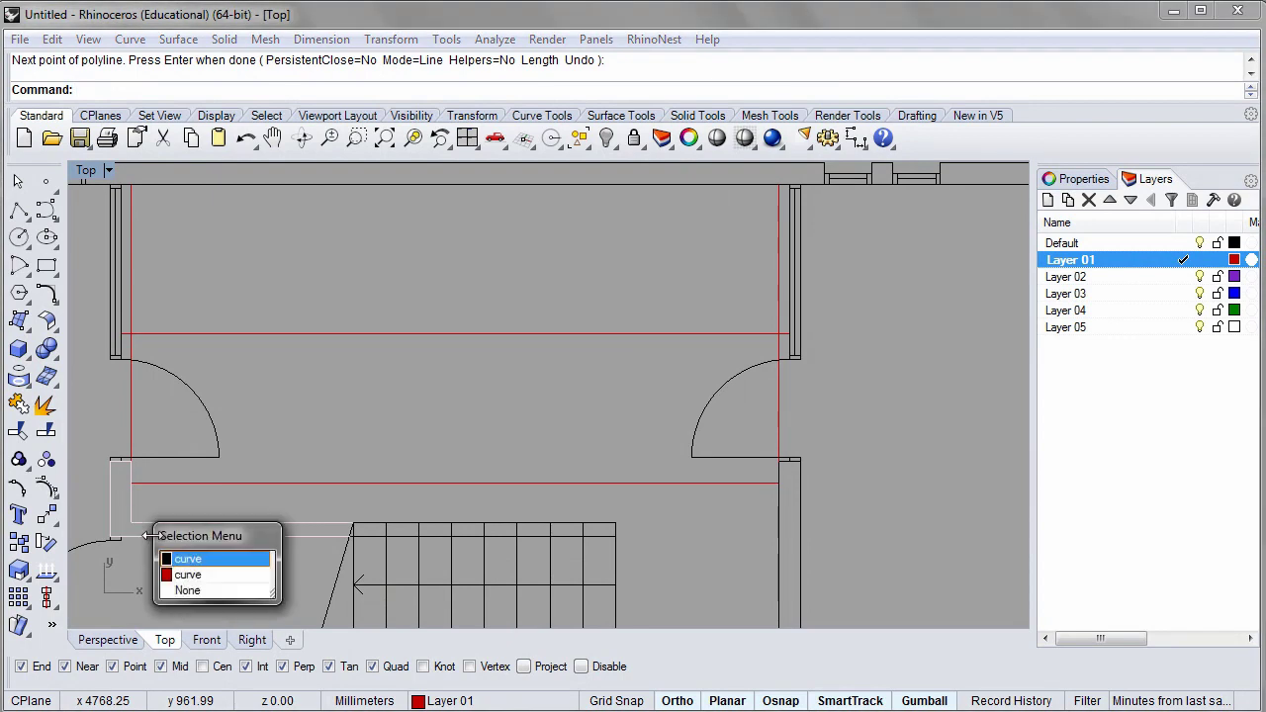
click(179, 582)
text(m)
key(Return)
click(327, 400)
key(Return)
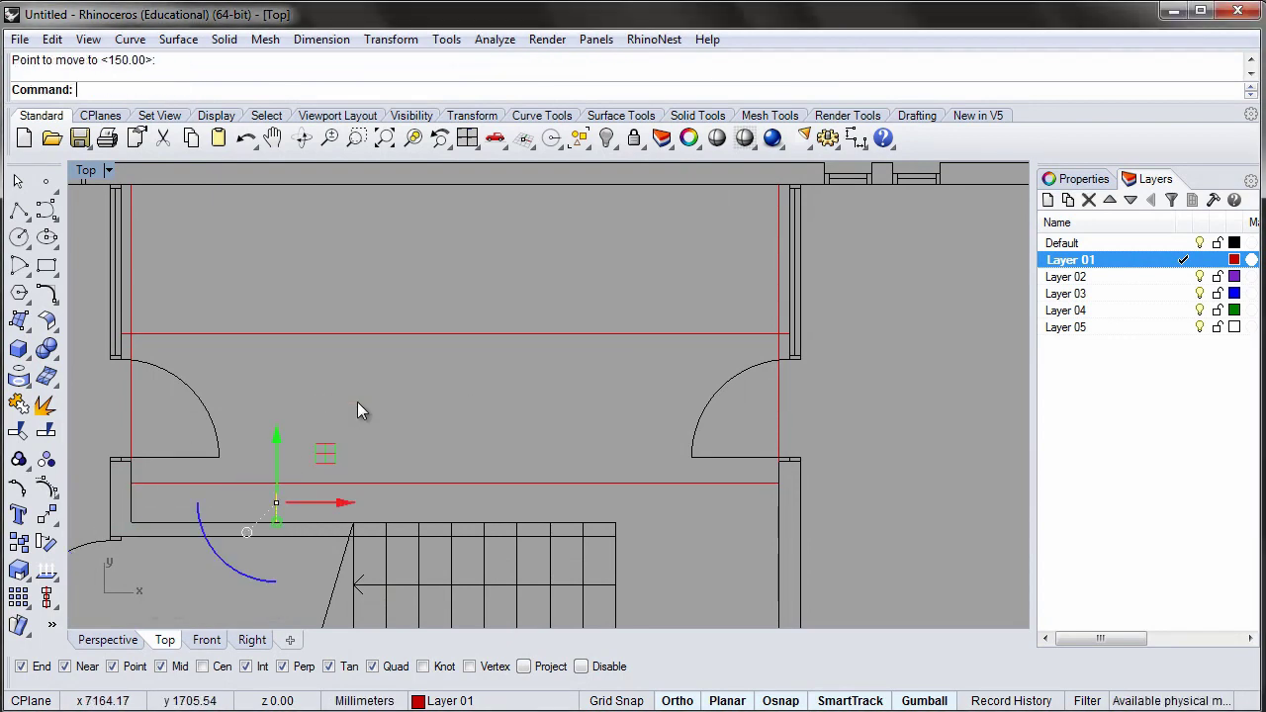
right_drag(293, 395, 414, 433)
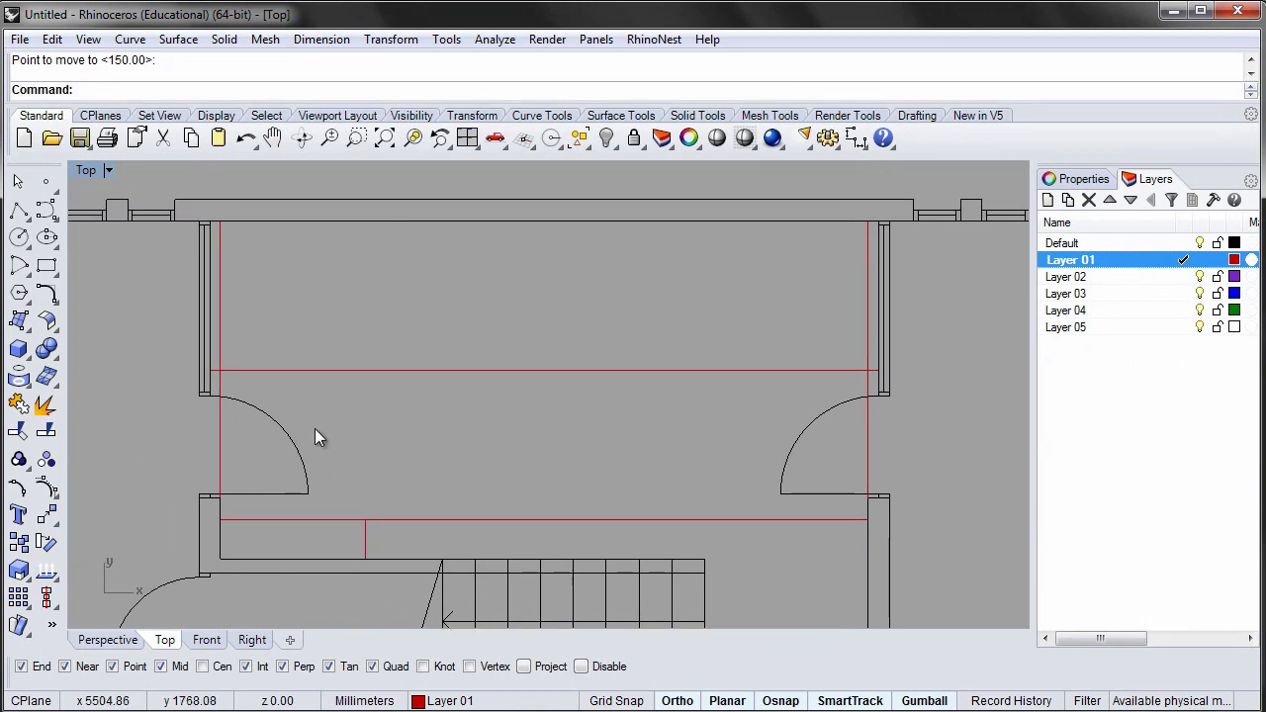
Step: Trim against the four red cutter lines, removing the lower line's left part and the wall overhangs
text(trim)
key(Return)
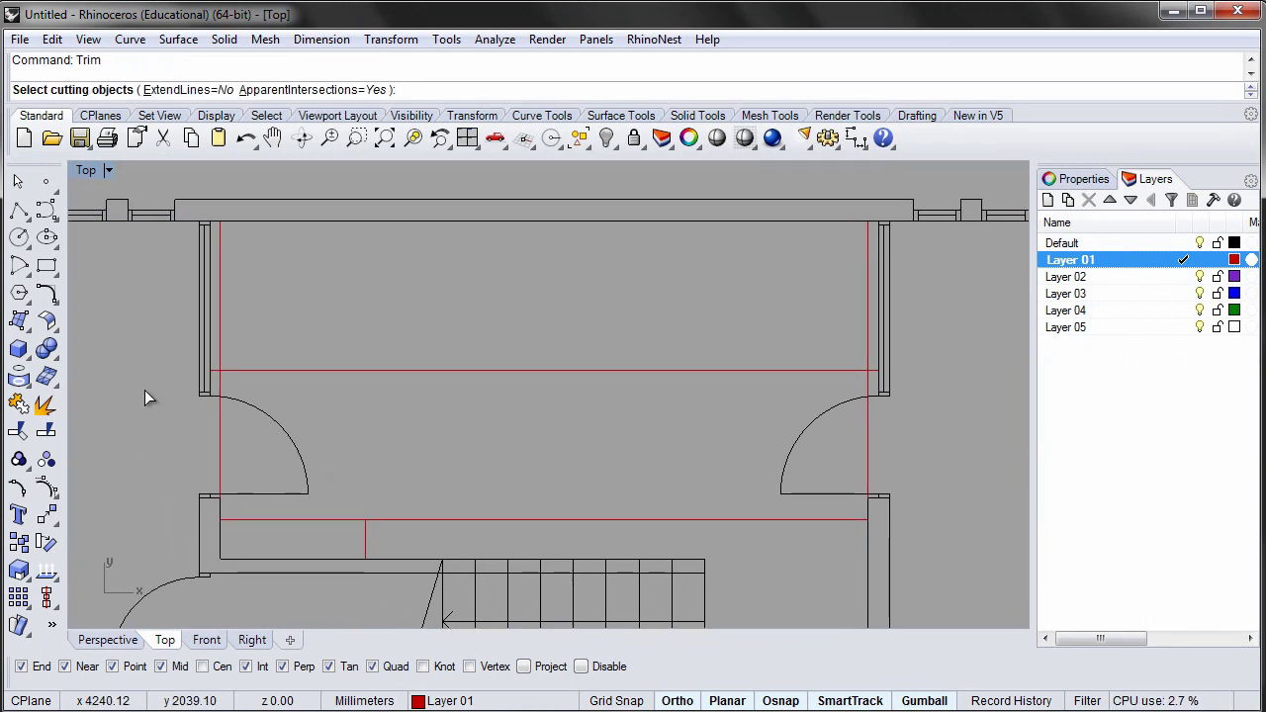
click(220, 427)
click(237, 371)
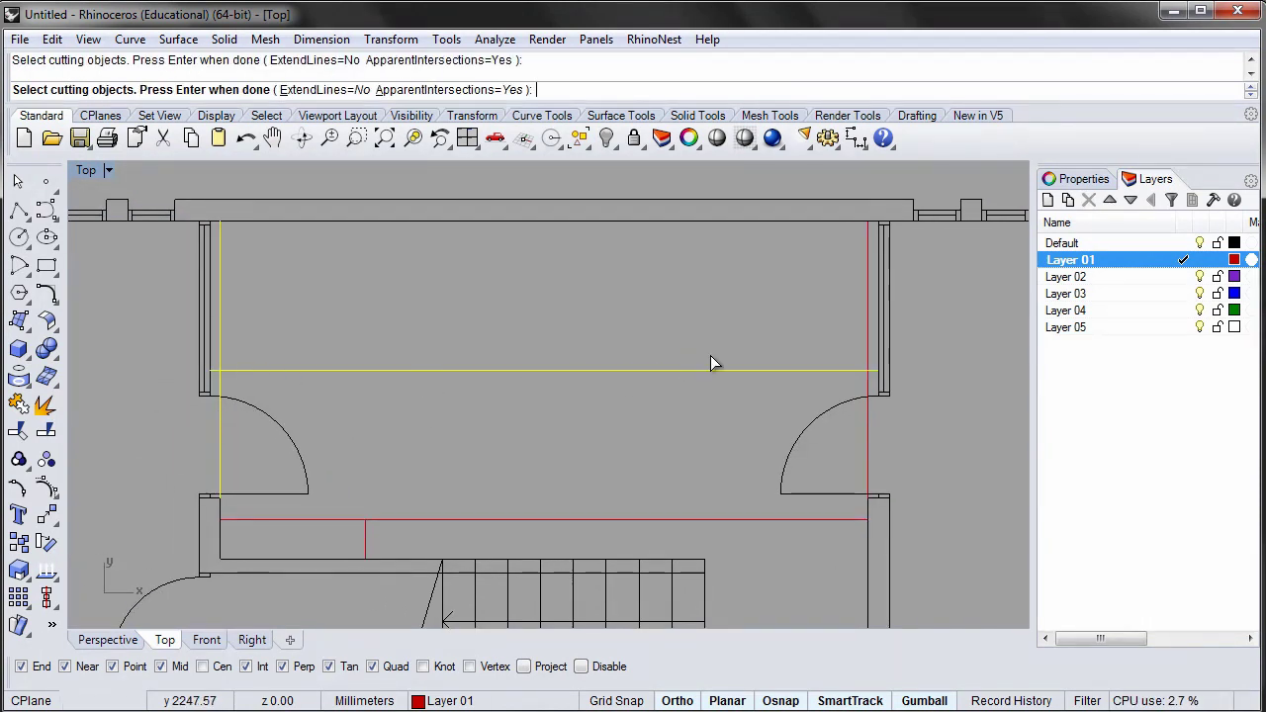
click(869, 335)
click(774, 518)
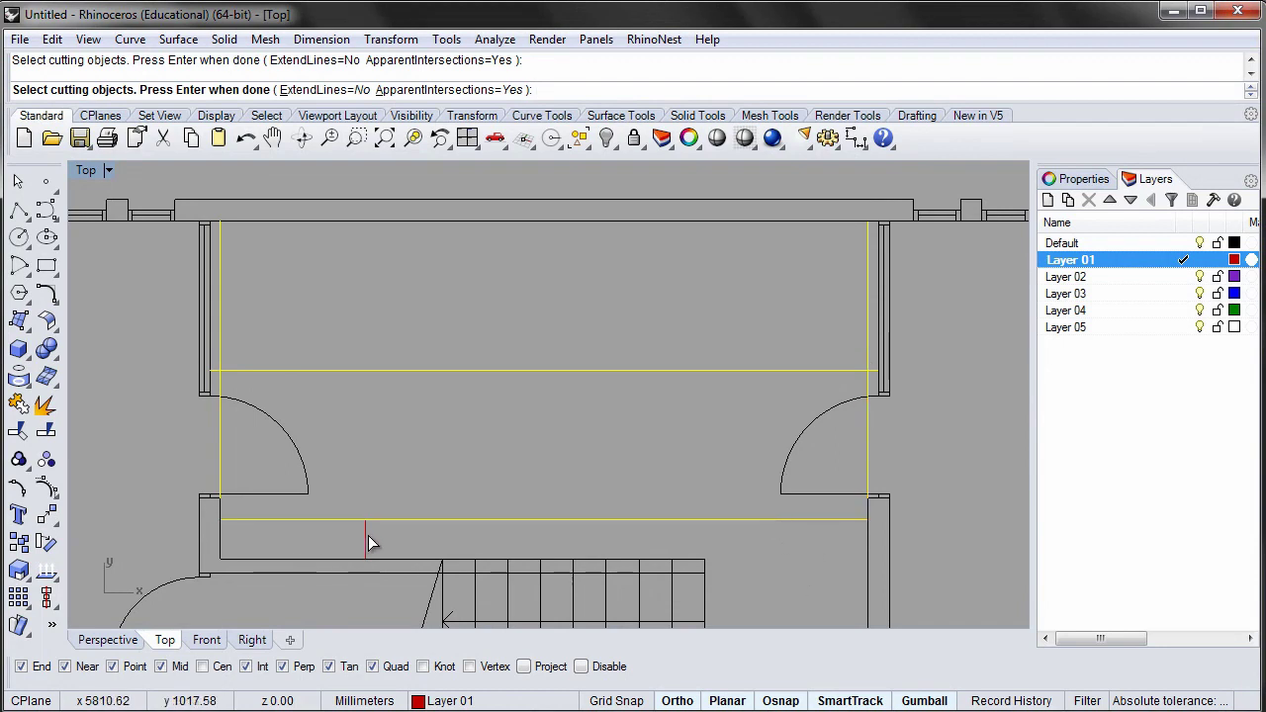
key(Return)
click(320, 519)
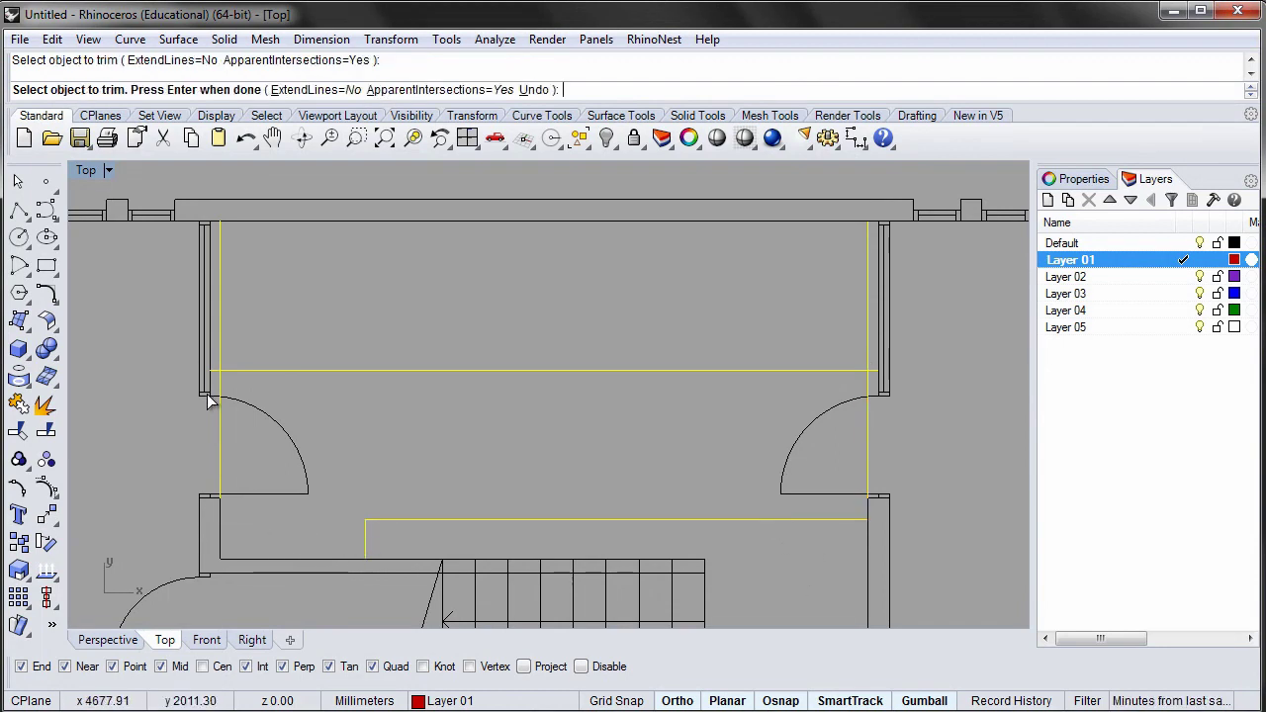
click(216, 372)
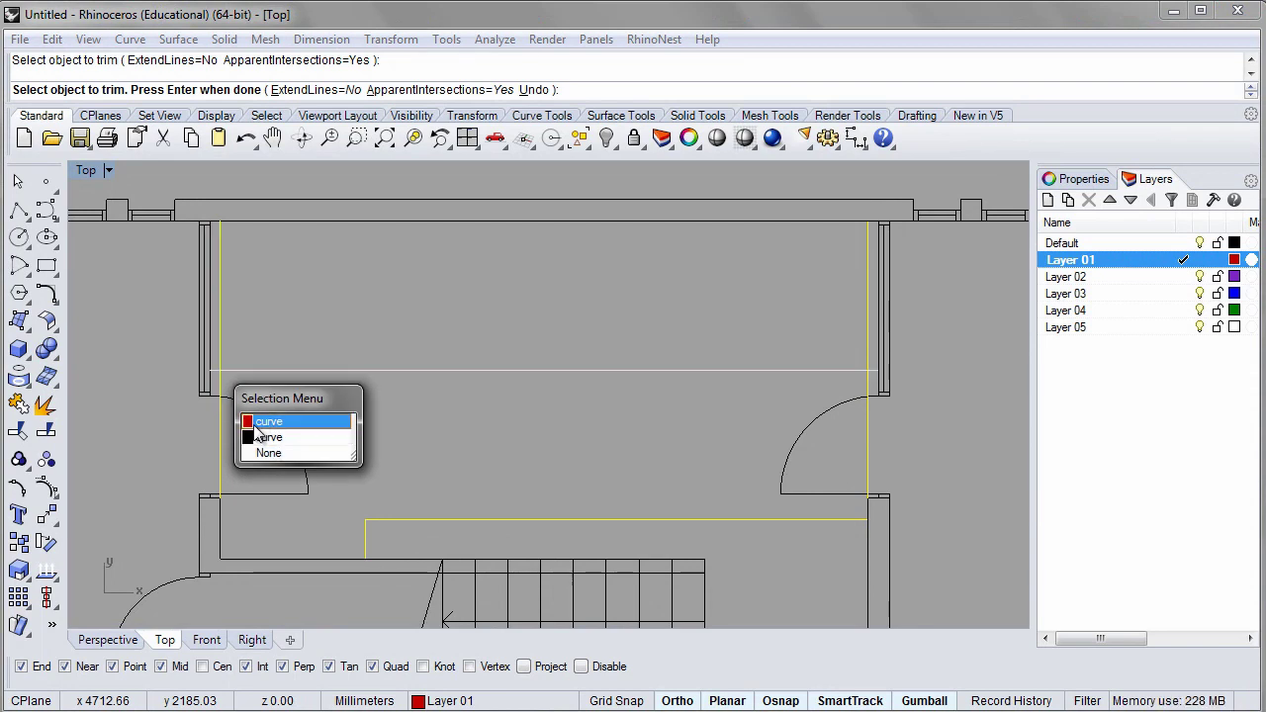
click(255, 424)
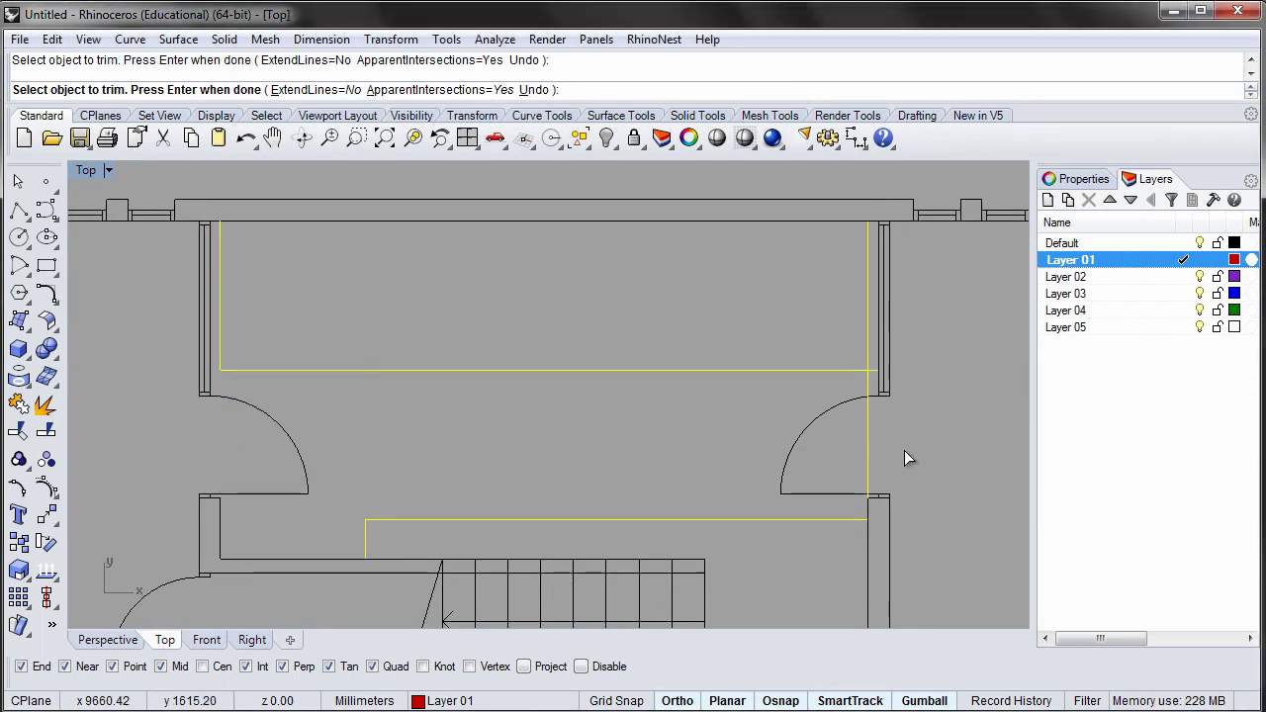
click(872, 388)
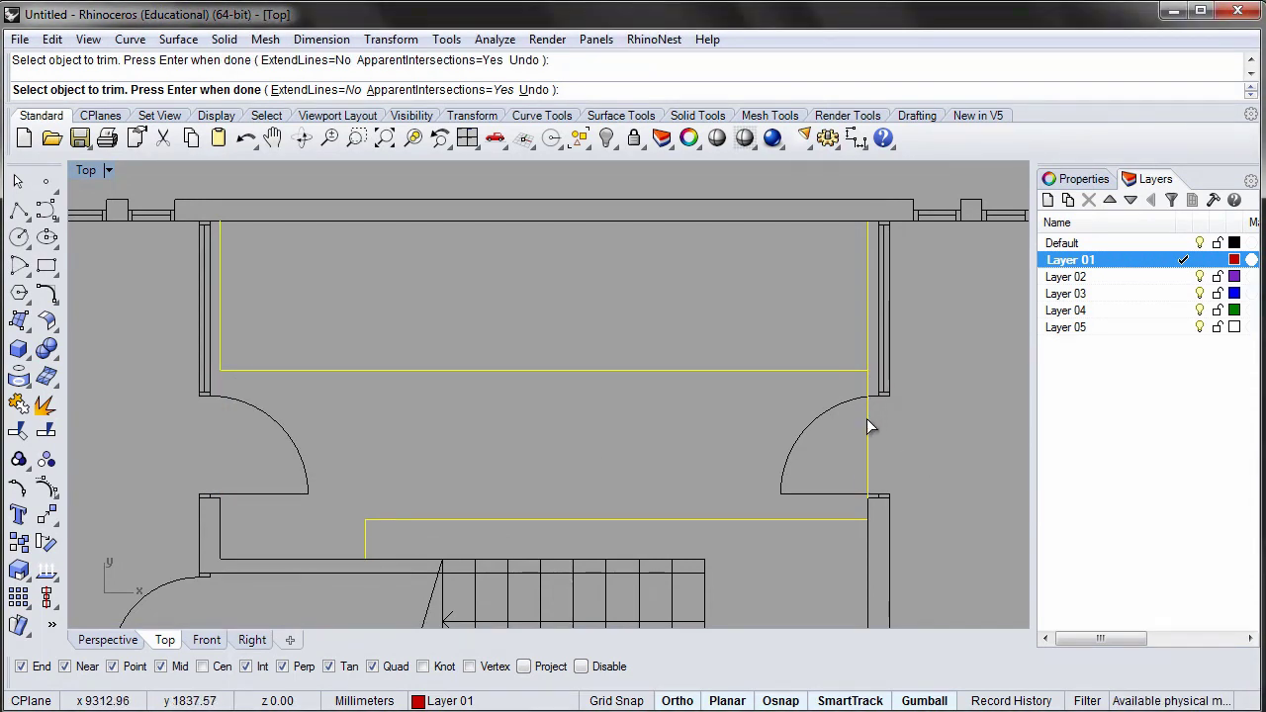
key(Return)
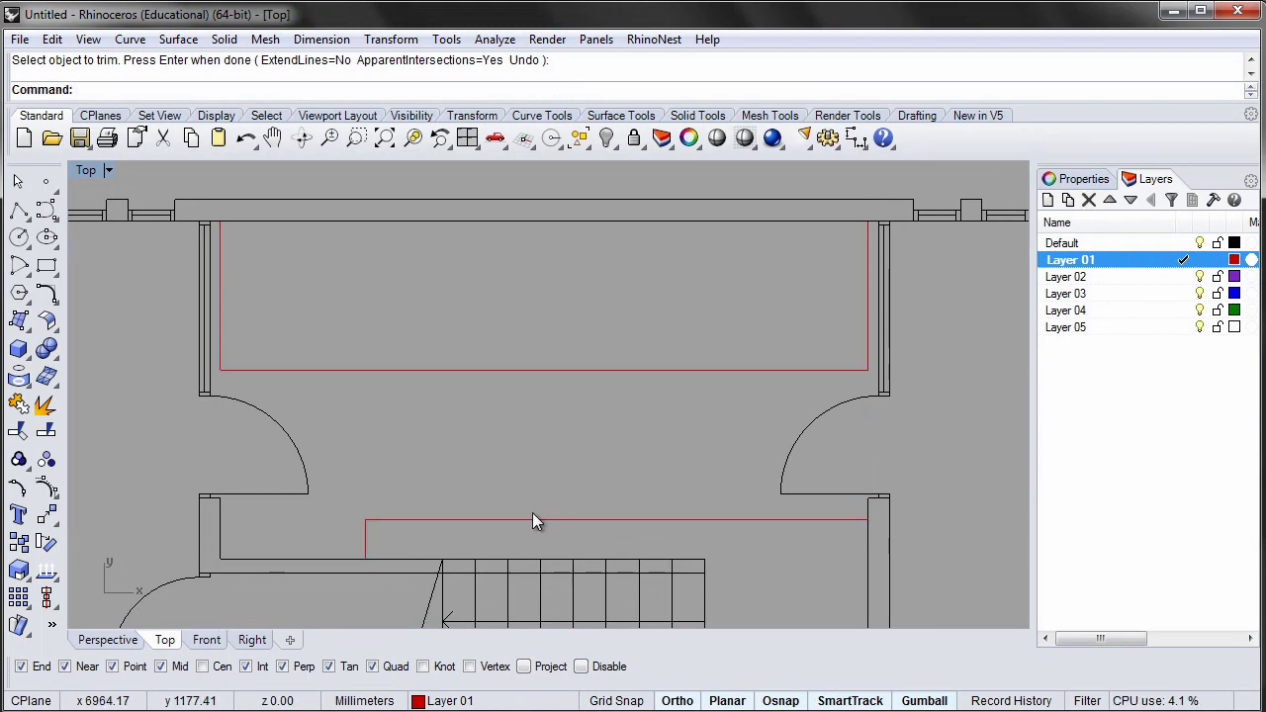
scroll(446, 433, down, 3)
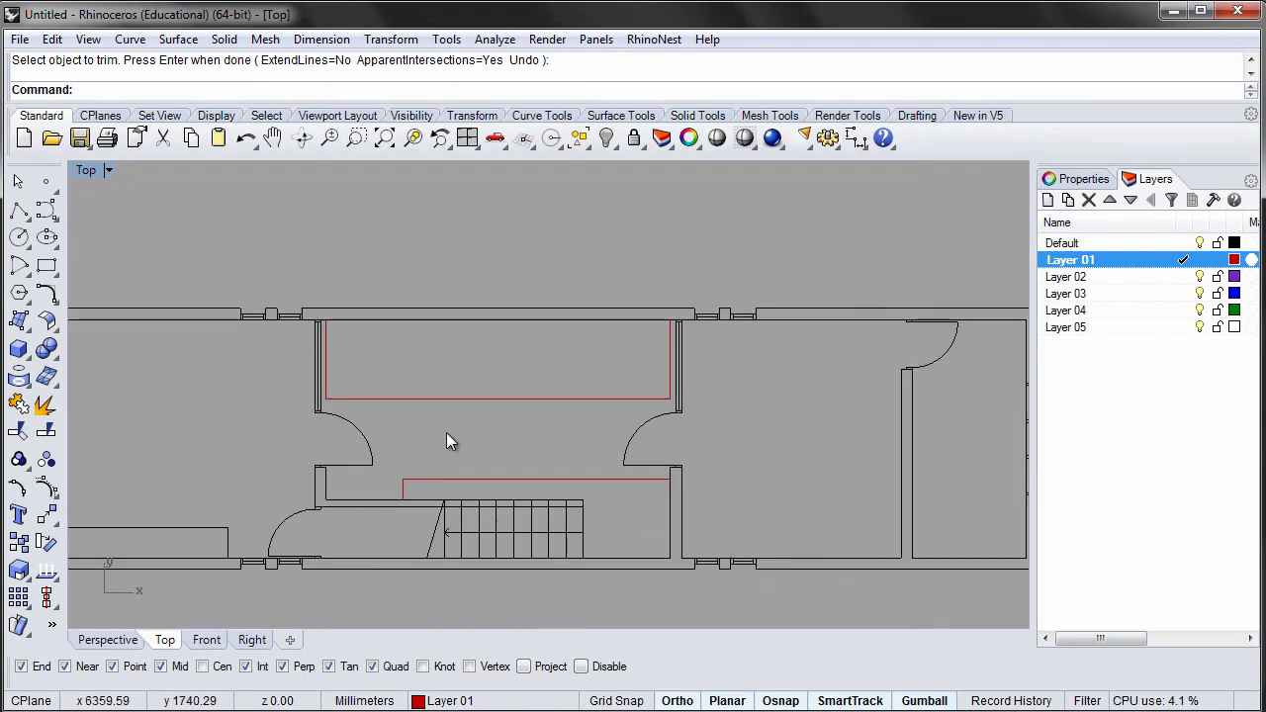
Step: Zoom Rhino to extents (ZE) and pan the azuma_plan image to the bedroom-level void
text(ZE)
key(Return)
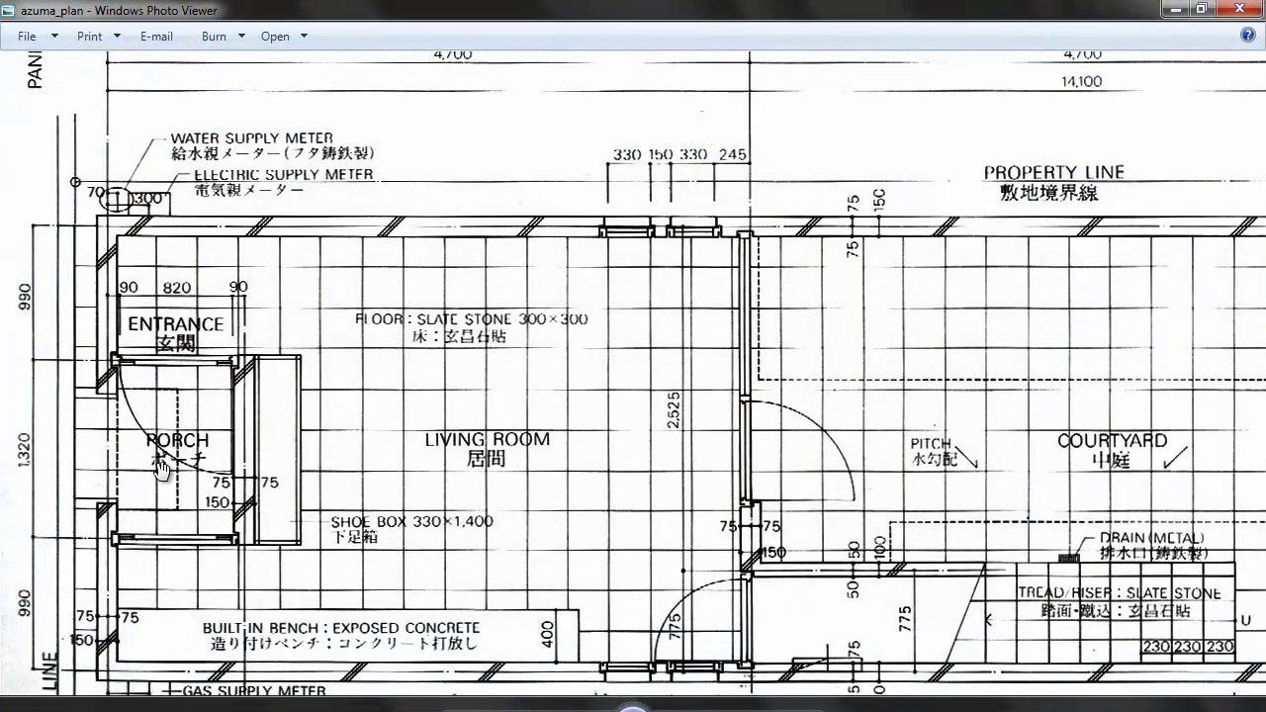
mouse_move(165, 336)
mouse_down()
mouse_move(176, 645)
mouse_move(182, 591)
mouse_up()
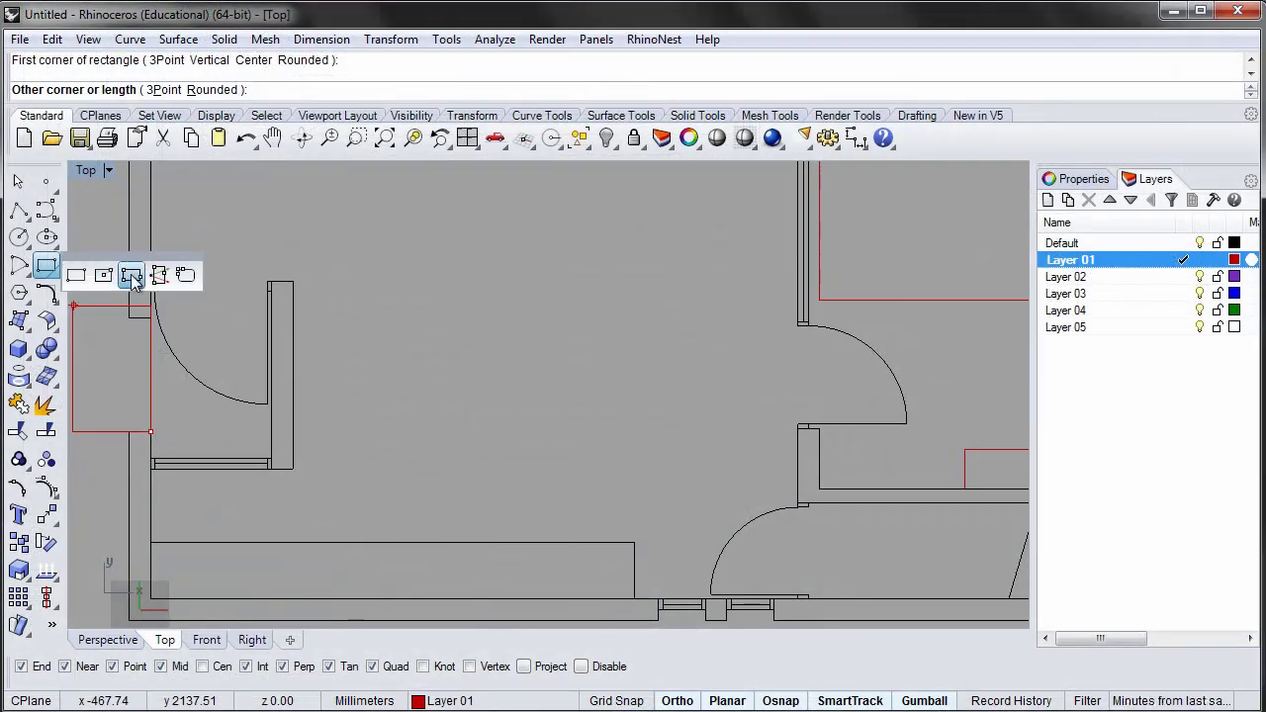
Step: Draw a 450 × 900 rectangle from the wall corner for the void
click(132, 277)
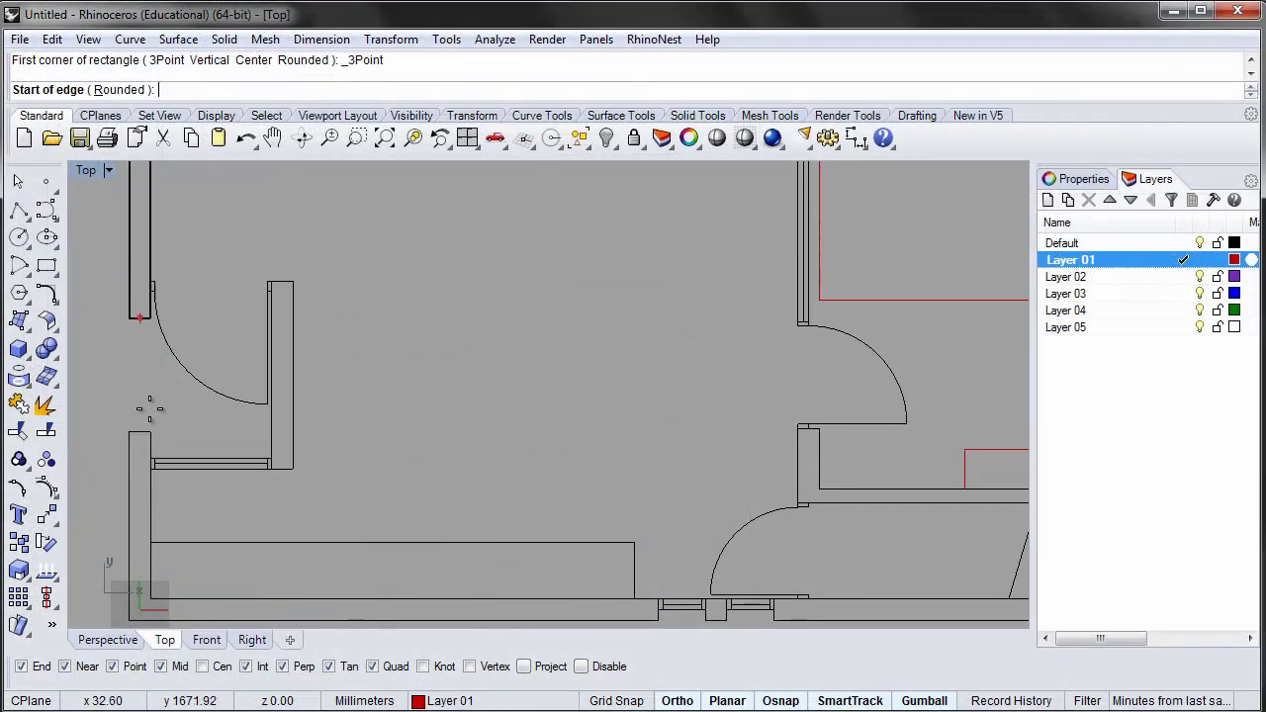
click(150, 431)
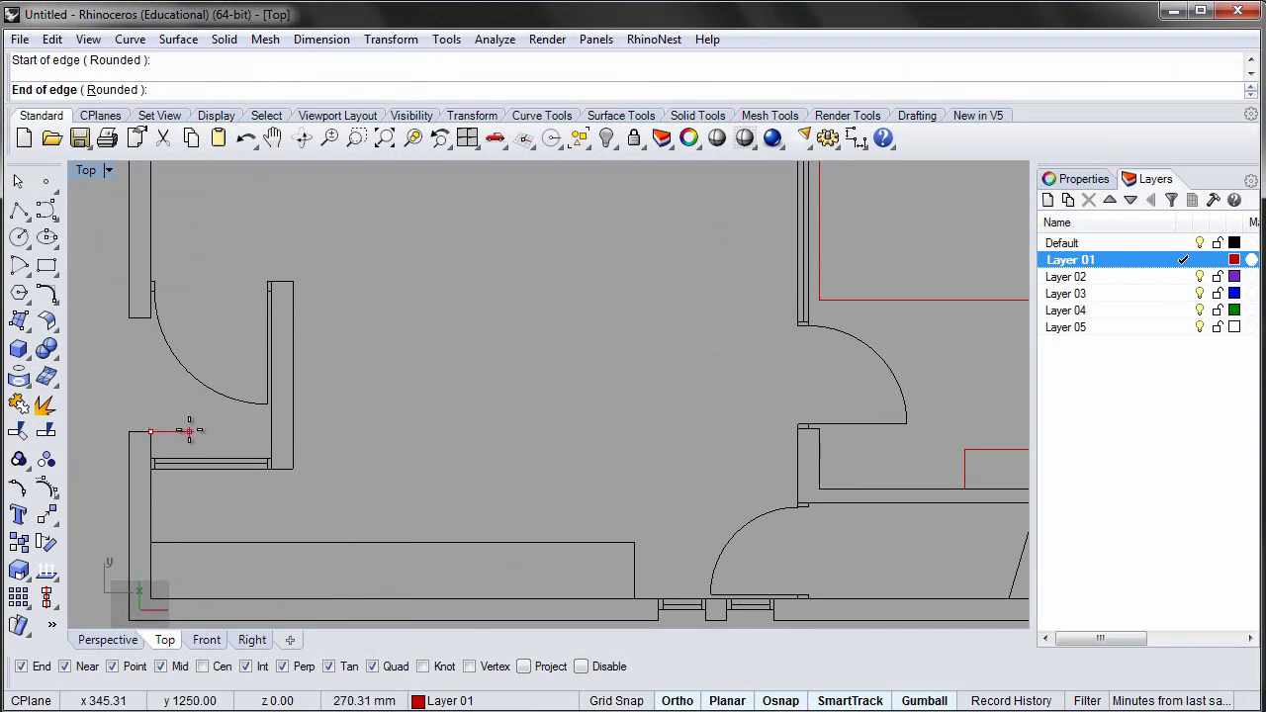
text(450)
key(Return)
click(187, 430)
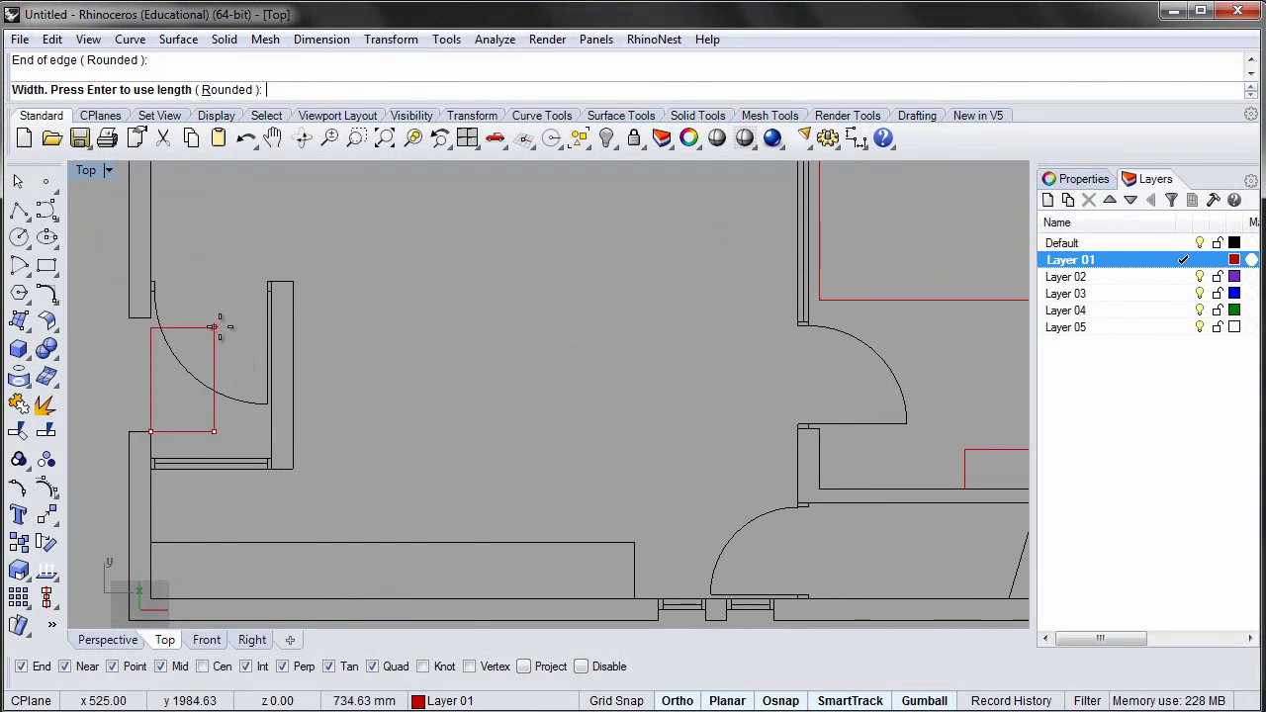
text(900)
key(Return)
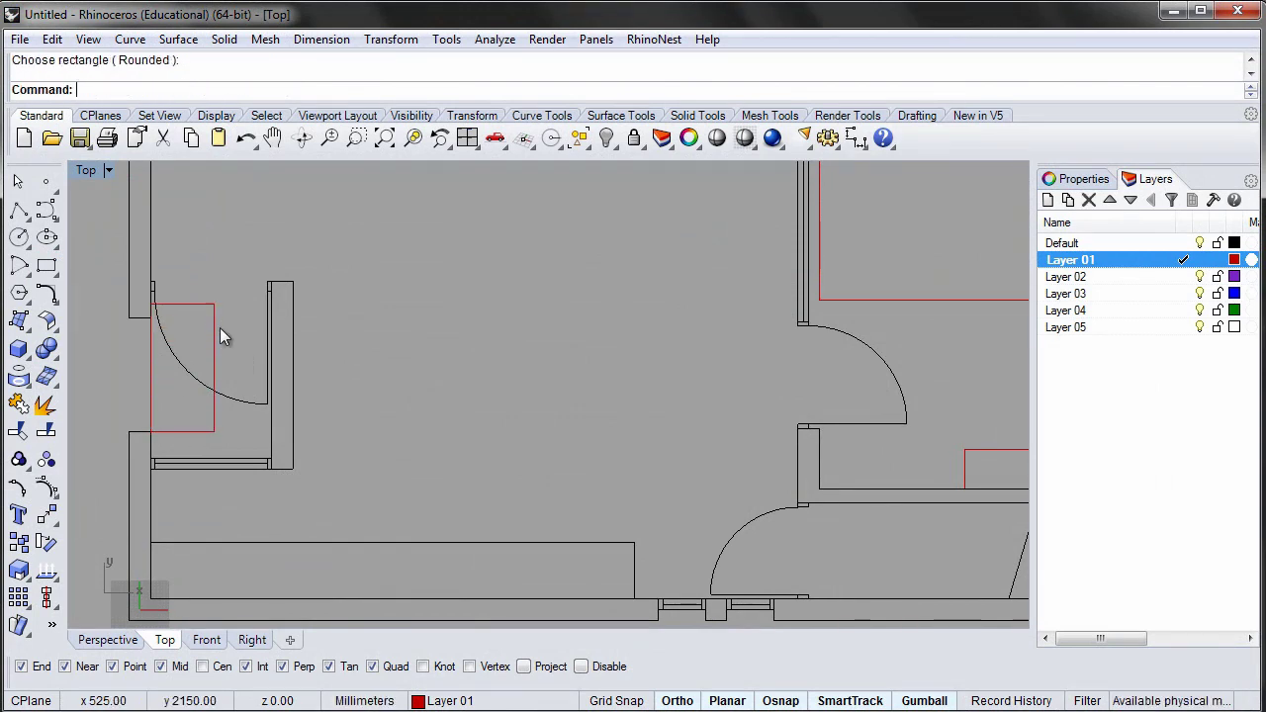
Step: Move the void rectangle so its edge midpoint aligns with the wall midpoint
click(152, 358)
text(m)
key(Return)
click(214, 368)
click(273, 374)
key(Return)
click(206, 375)
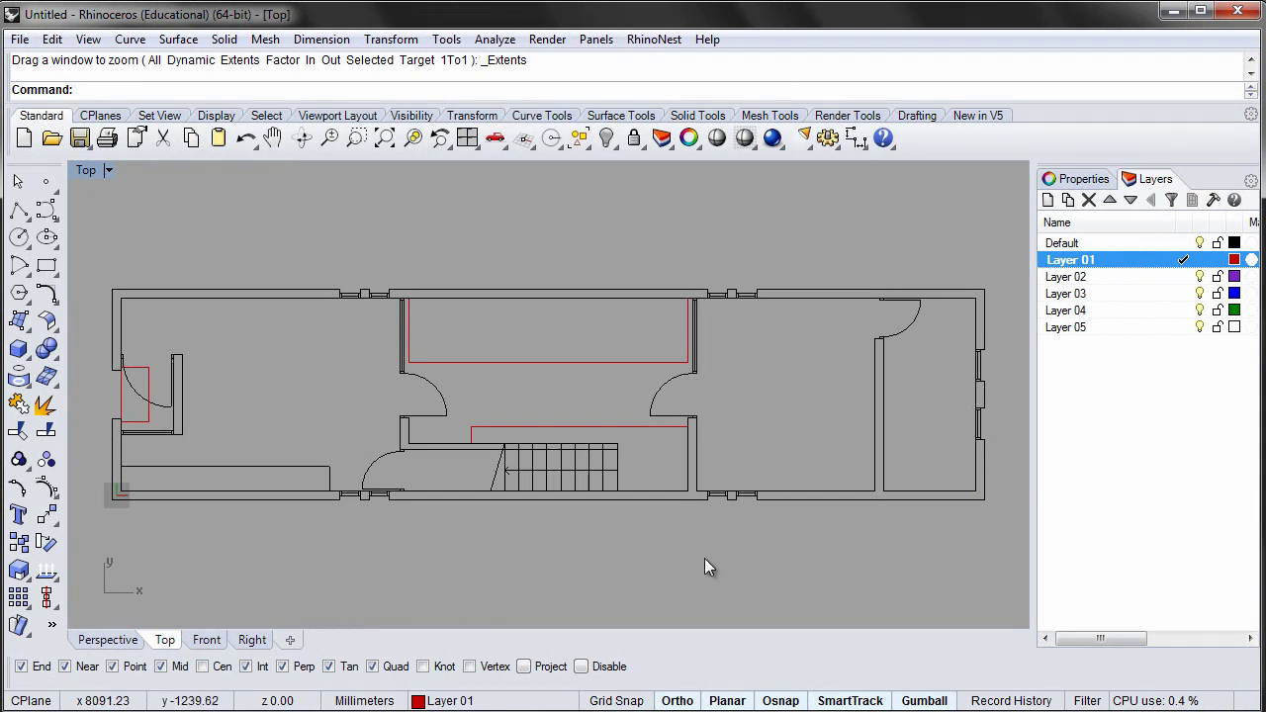
Step: Make Layer 02 current and draw polylines across the two top-wall window openings
double_click(1067, 278)
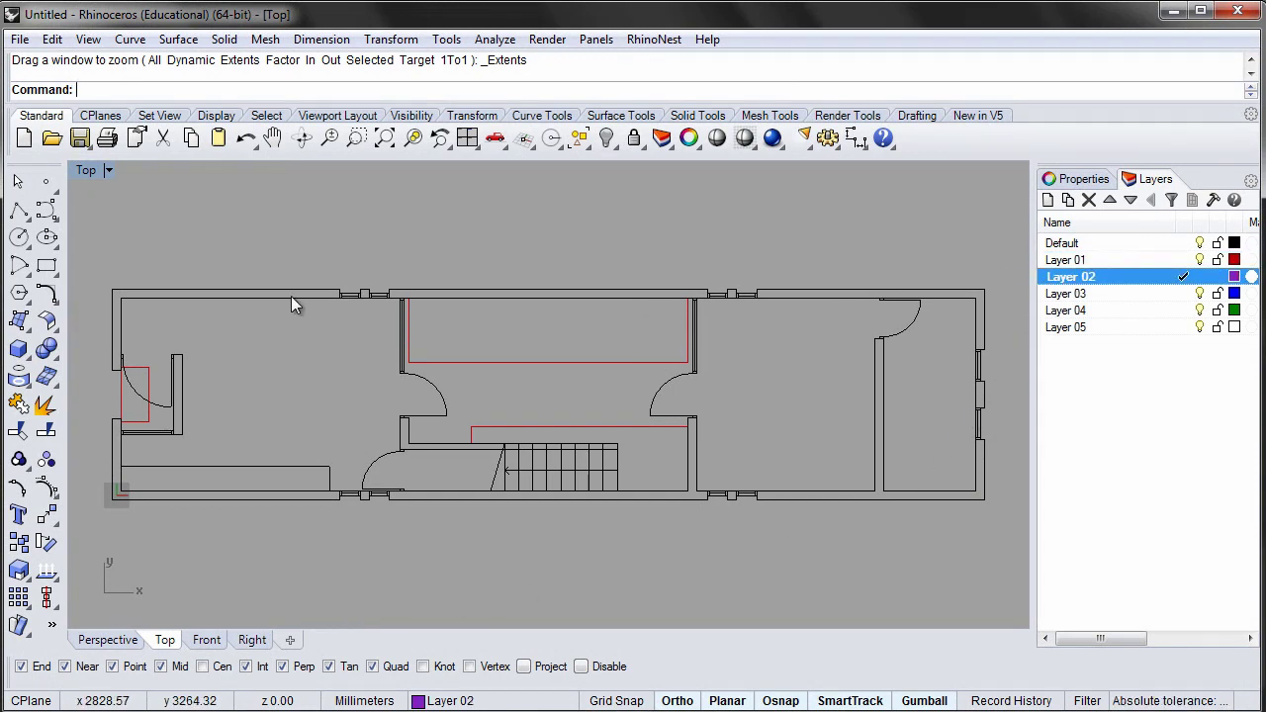
click(20, 210)
scroll(373, 263, up, 6)
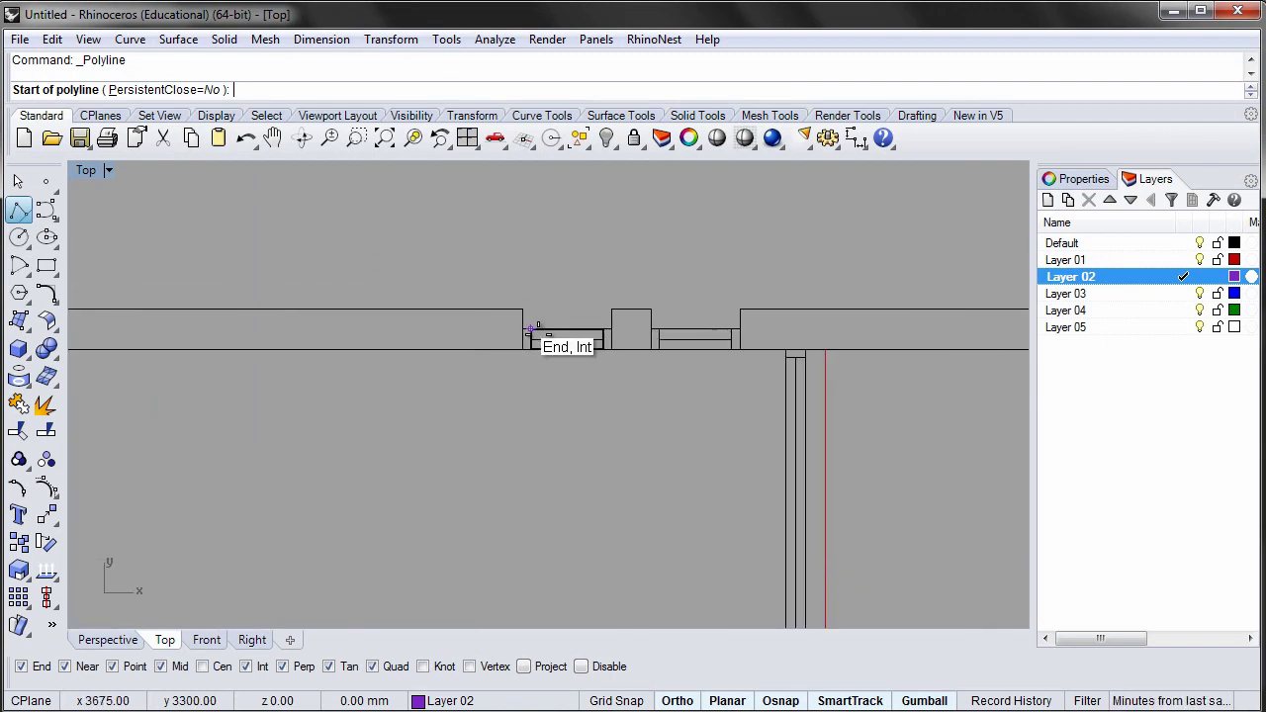
click(522, 310)
click(611, 309)
key(Return)
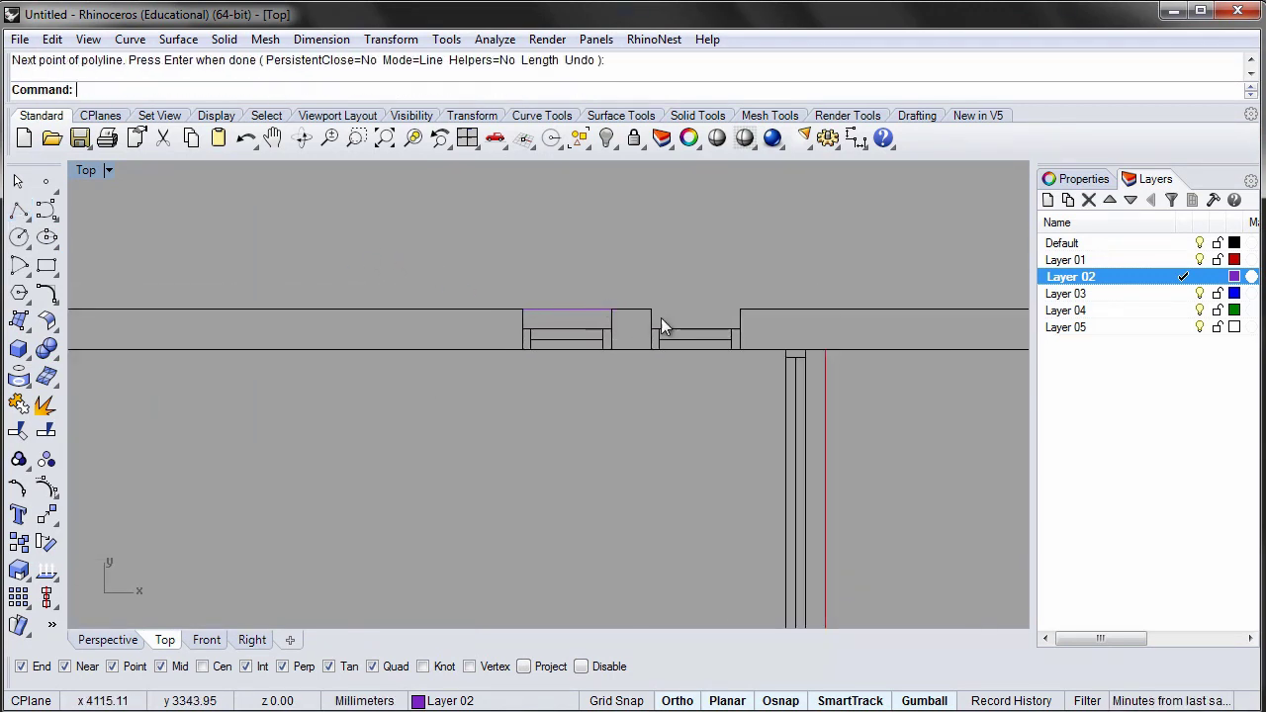
key(Return)
click(651, 309)
click(740, 310)
key(Return)
Step: Copy the top window line to the opposite wall window and the lower window
click(709, 315)
scroll(553, 324, down, 6)
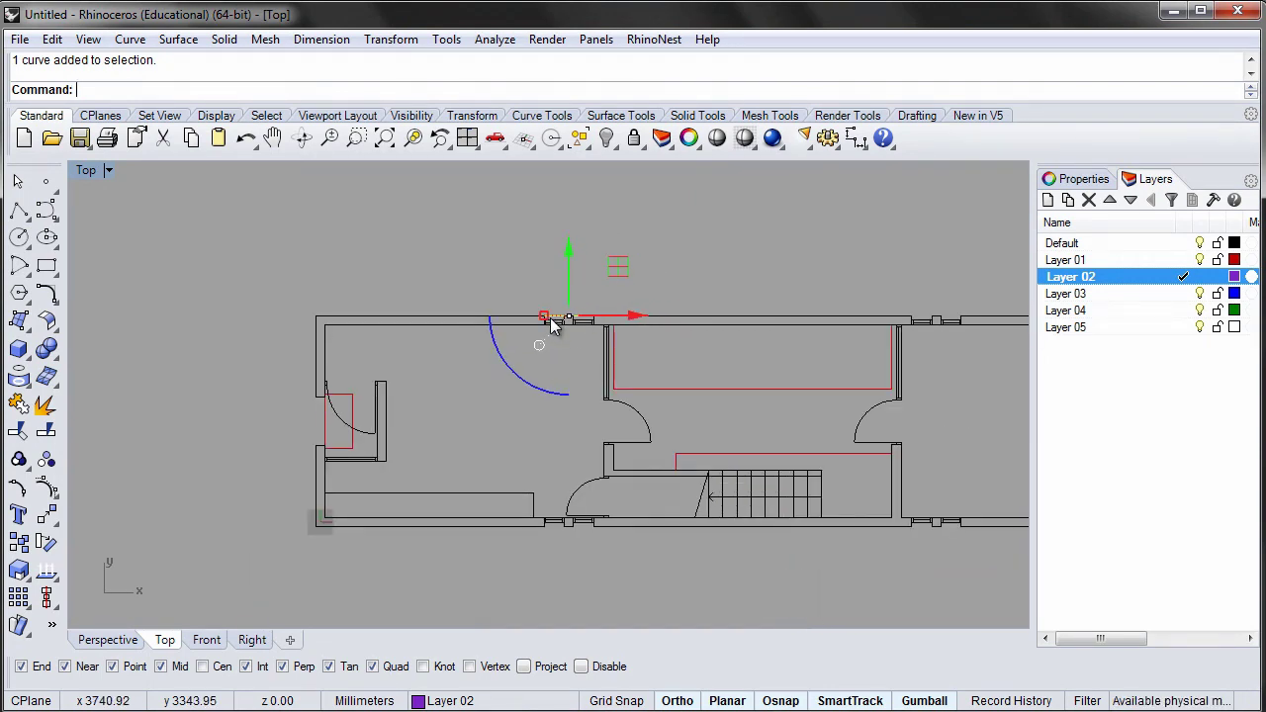
key(Return)
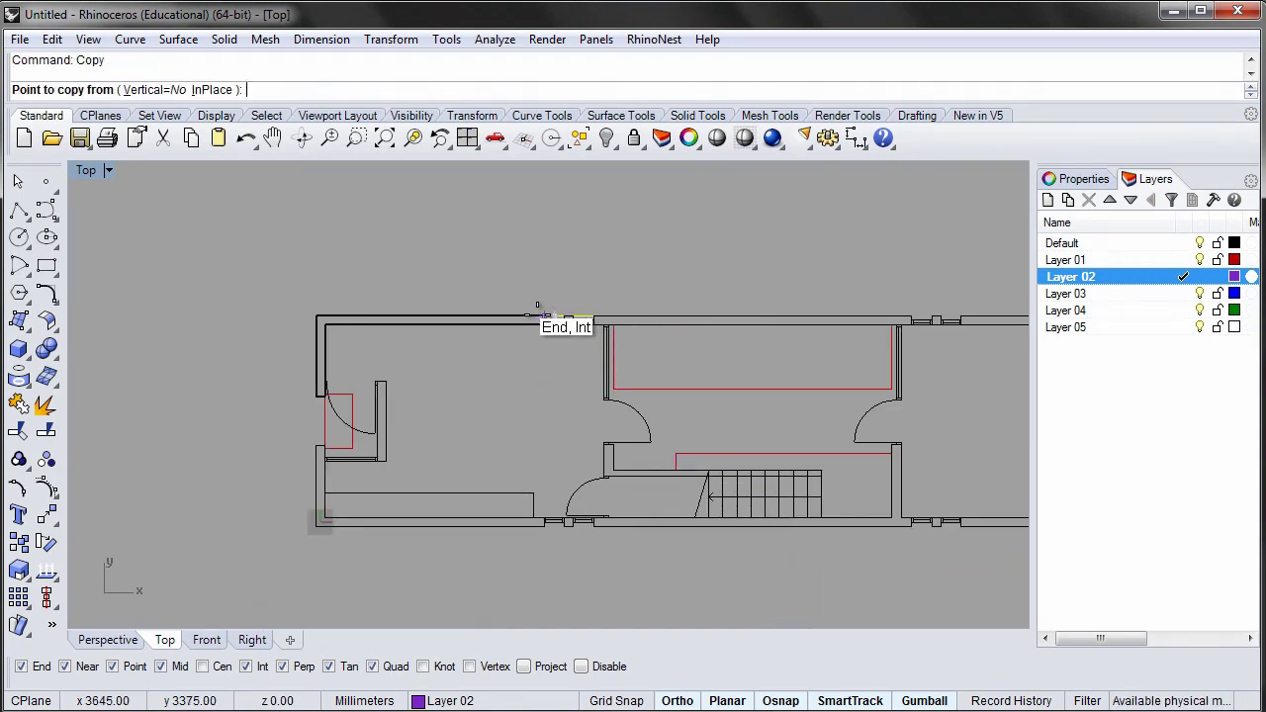
click(543, 318)
click(912, 319)
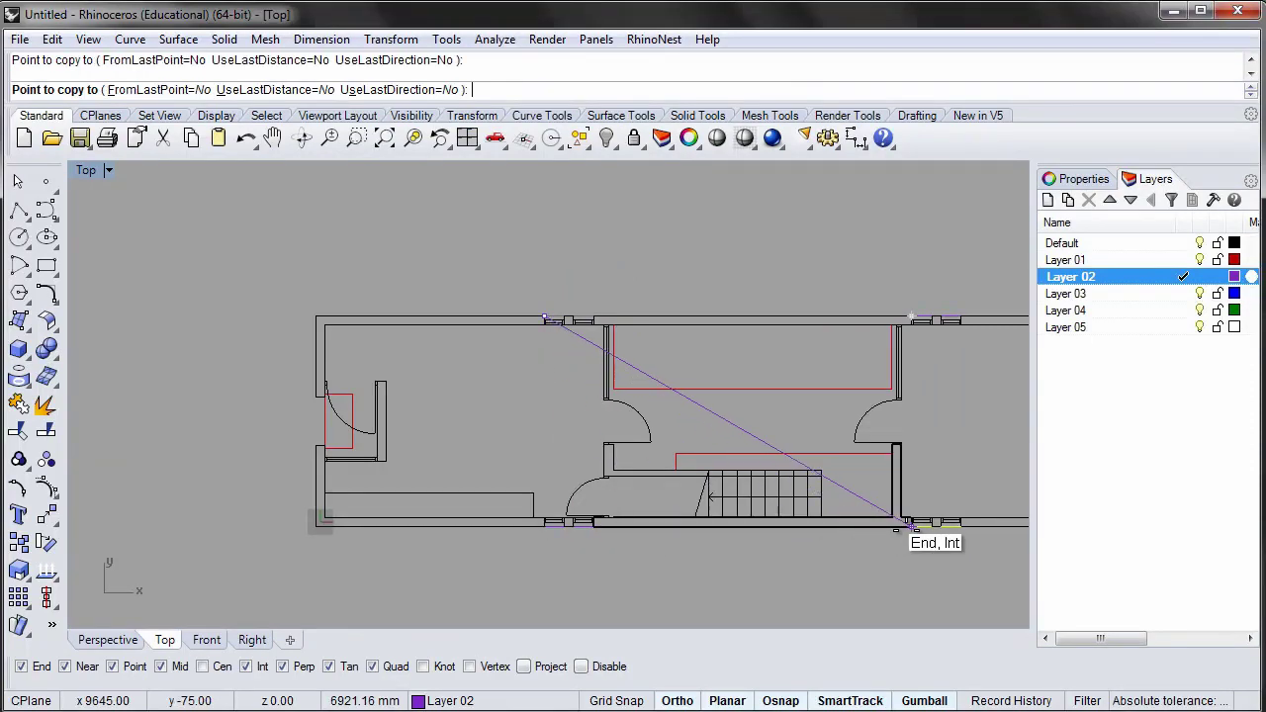
click(902, 525)
key(Return)
scroll(598, 313, up, 6)
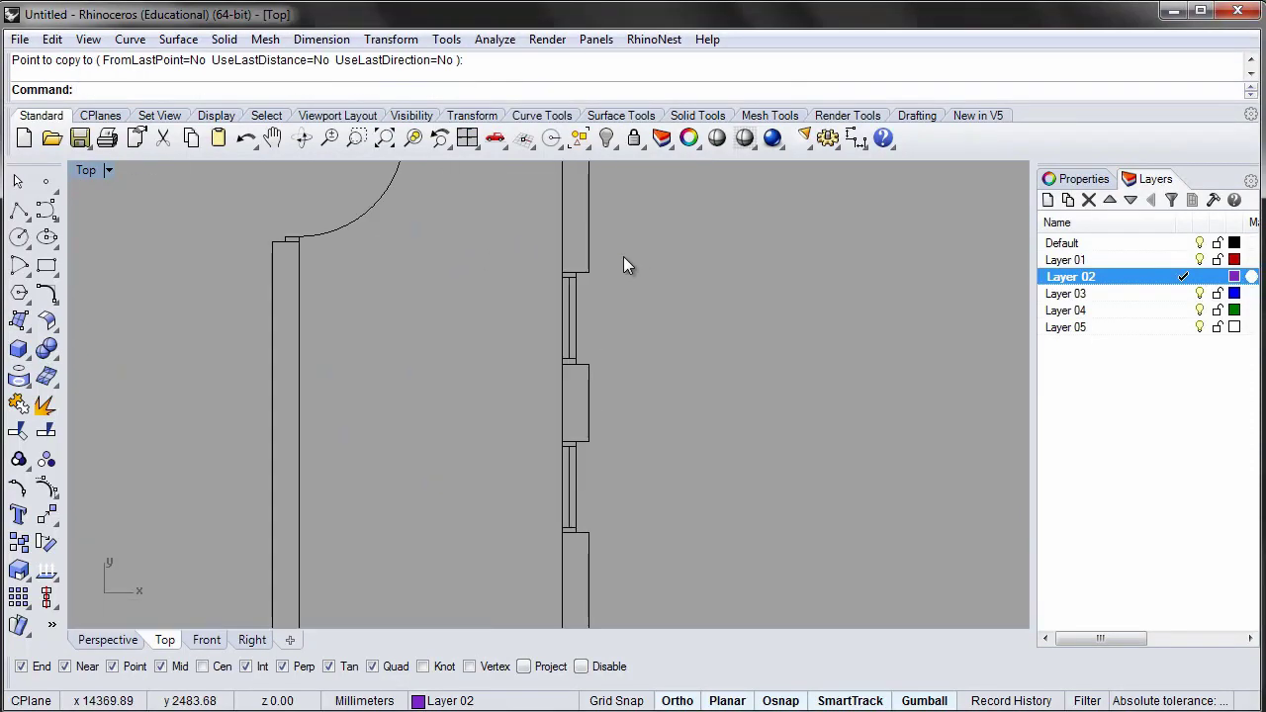
Step: Draw window lines across the two right-wall window openings
click(17, 210)
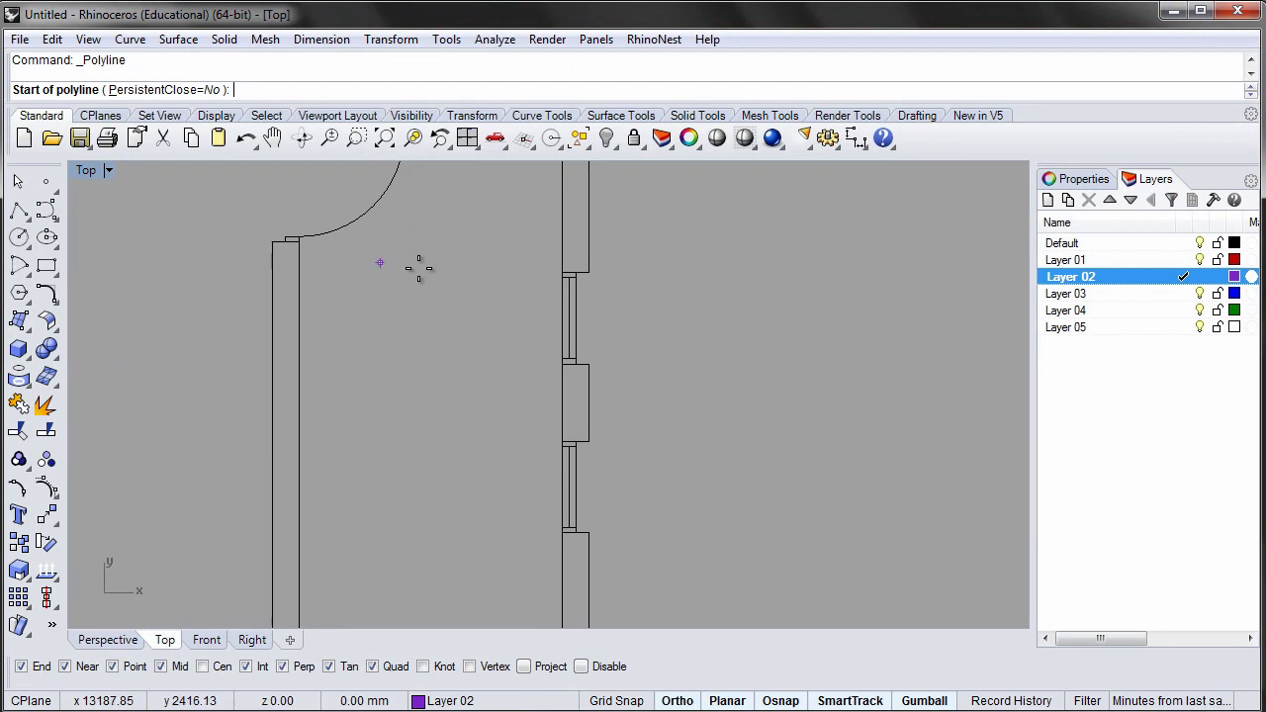
click(588, 274)
click(576, 359)
key(Return)
key(Return)
click(588, 442)
click(587, 509)
key(Return)
scroll(685, 484, down, 5)
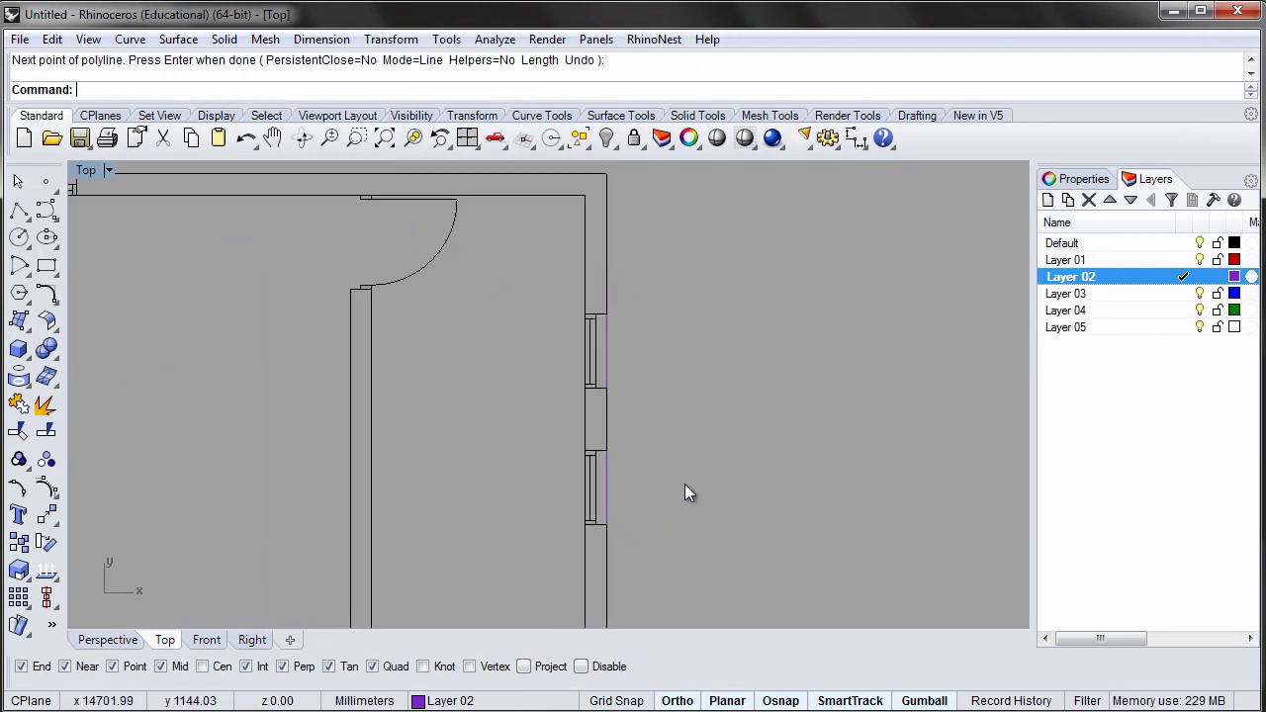
scroll(542, 415, up, 2)
scroll(542, 414, up, 6)
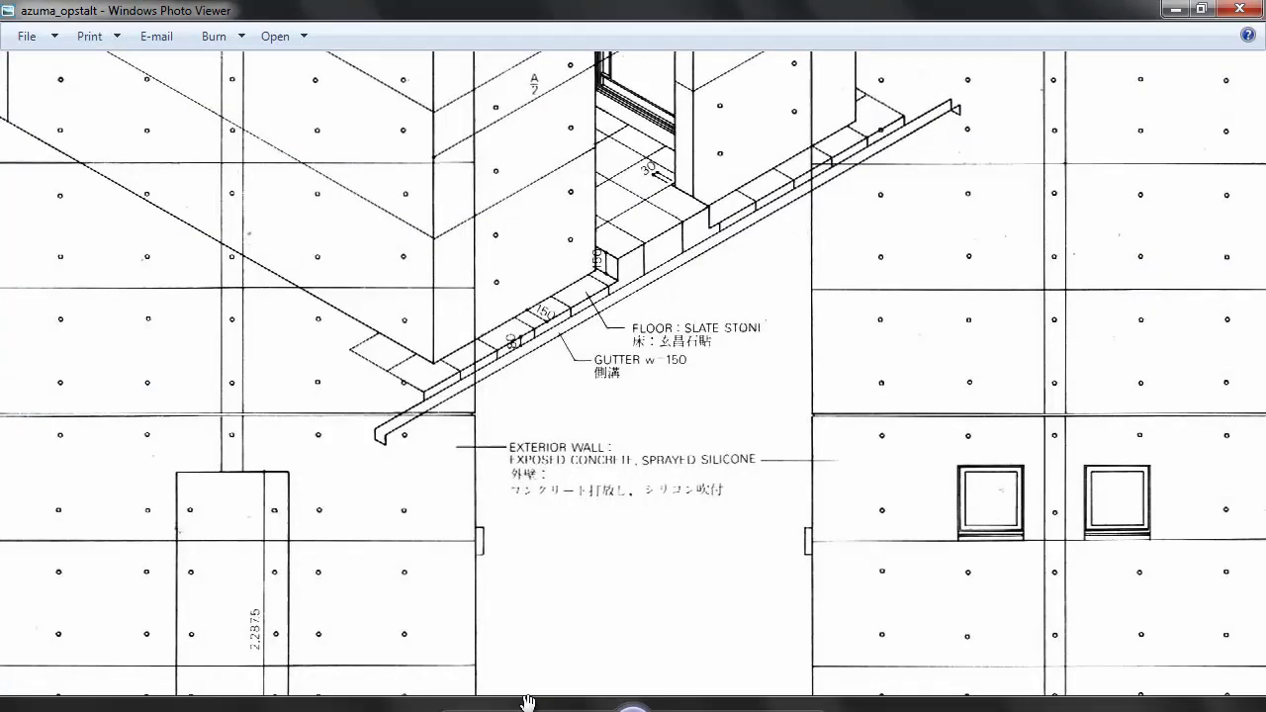
scroll(554, 450, up, 2)
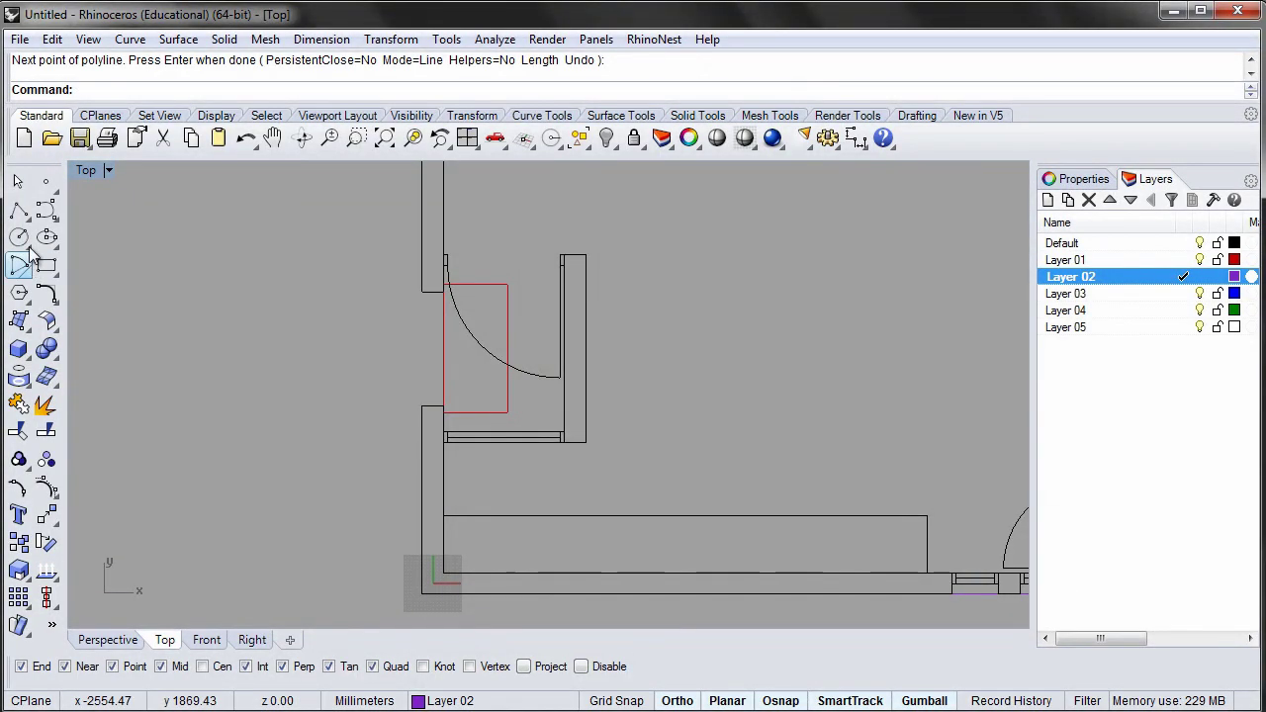
click(18, 266)
Step: Draw the entrance step outline with a 150 mm first leg, closing back to the wall
click(419, 287)
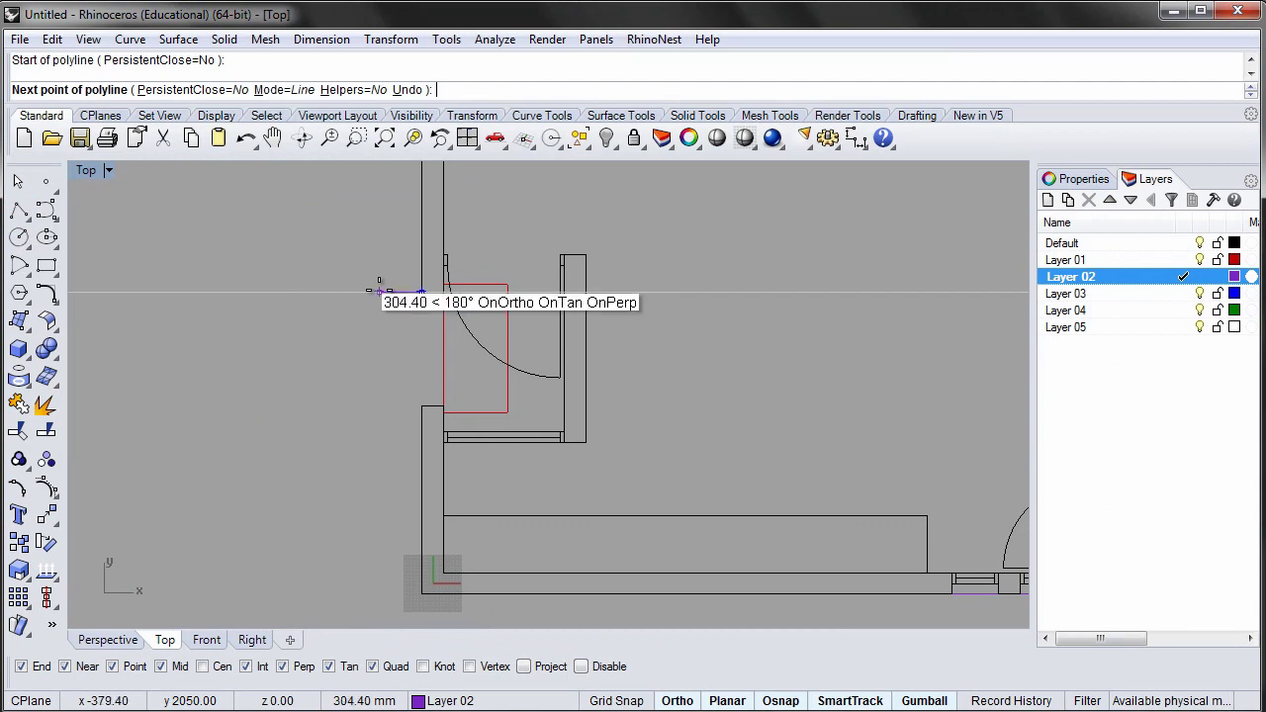
text(150)
key(Return)
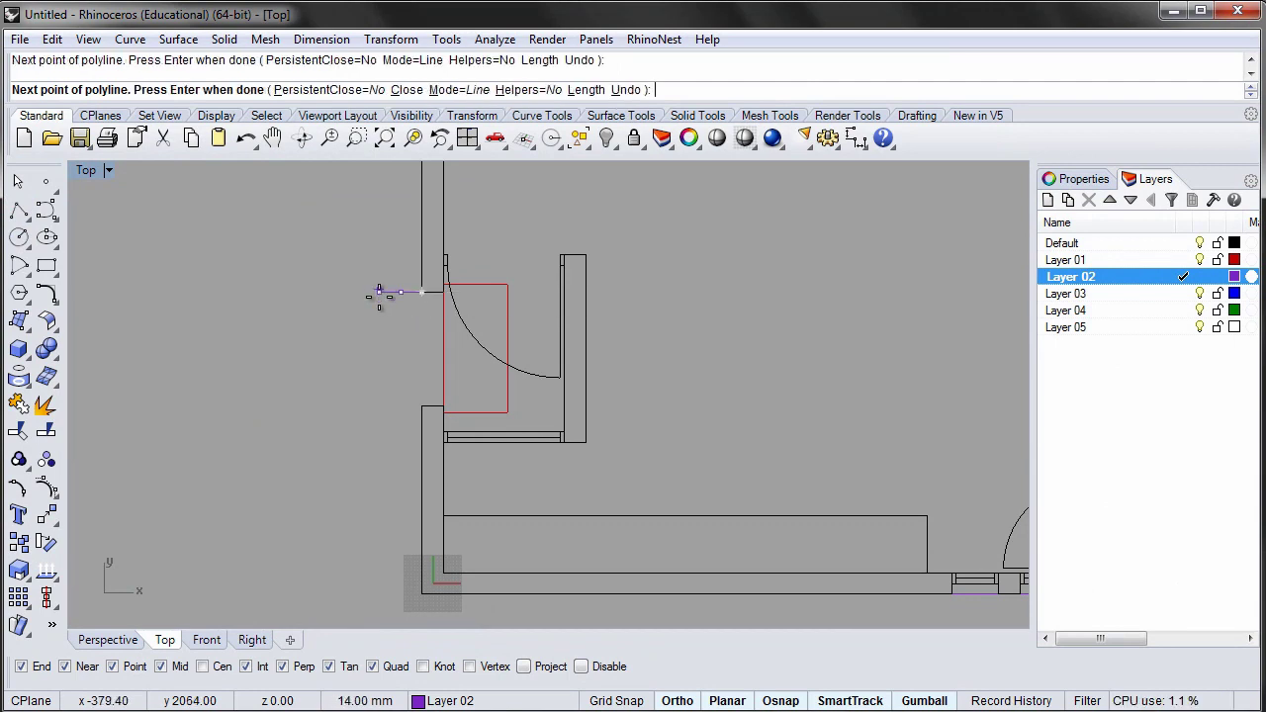
key(ctrl+z)
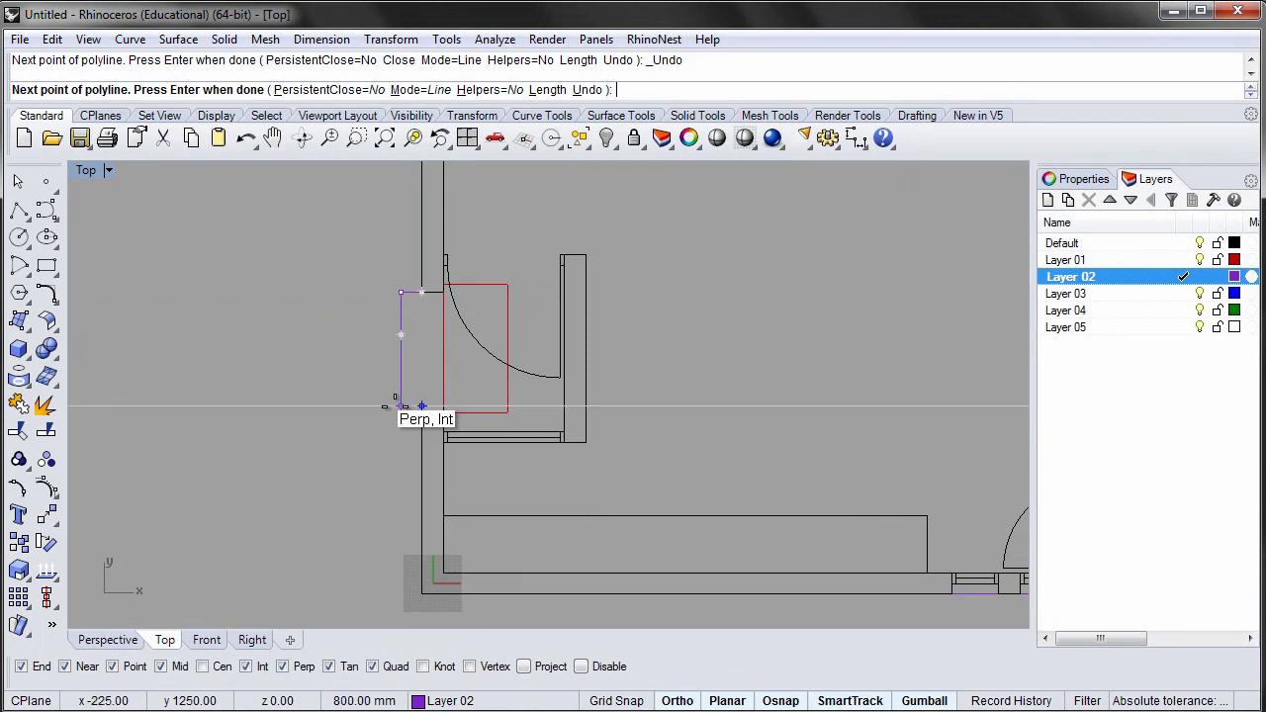
click(401, 406)
click(421, 406)
key(Return)
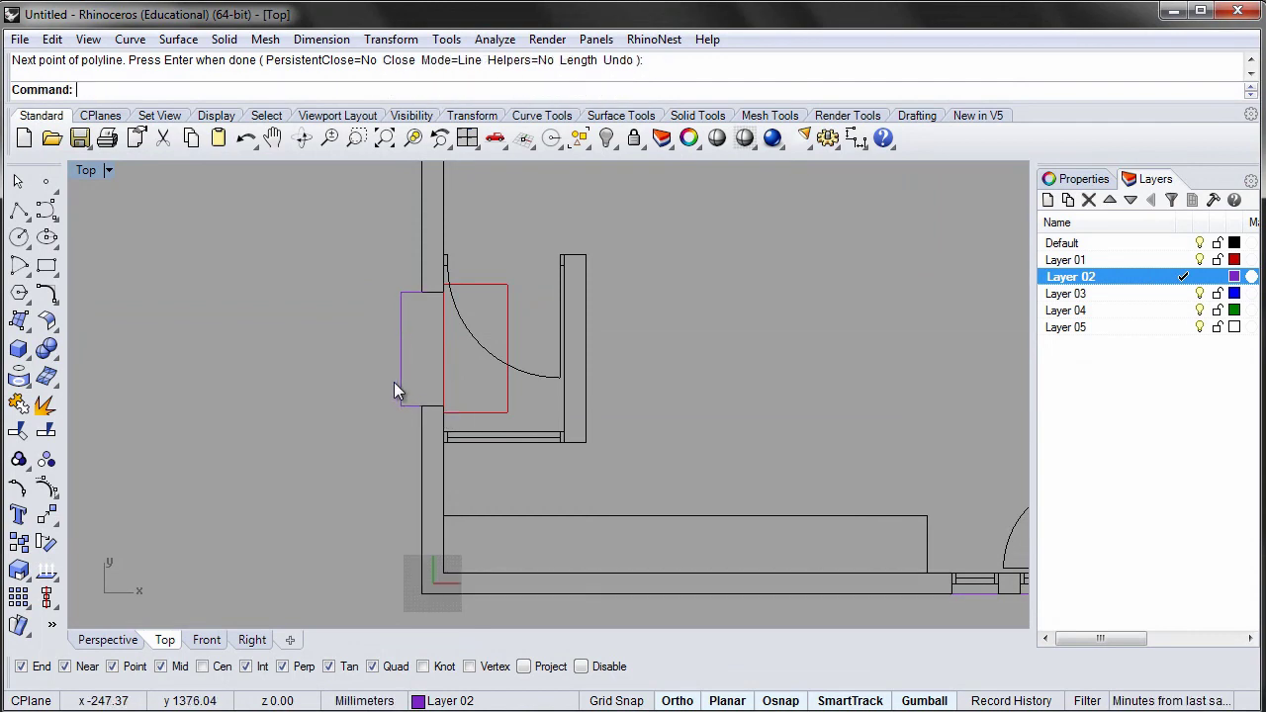
Step: Zoom to extents and select the entrance door curves
text(ze)
key(Return)
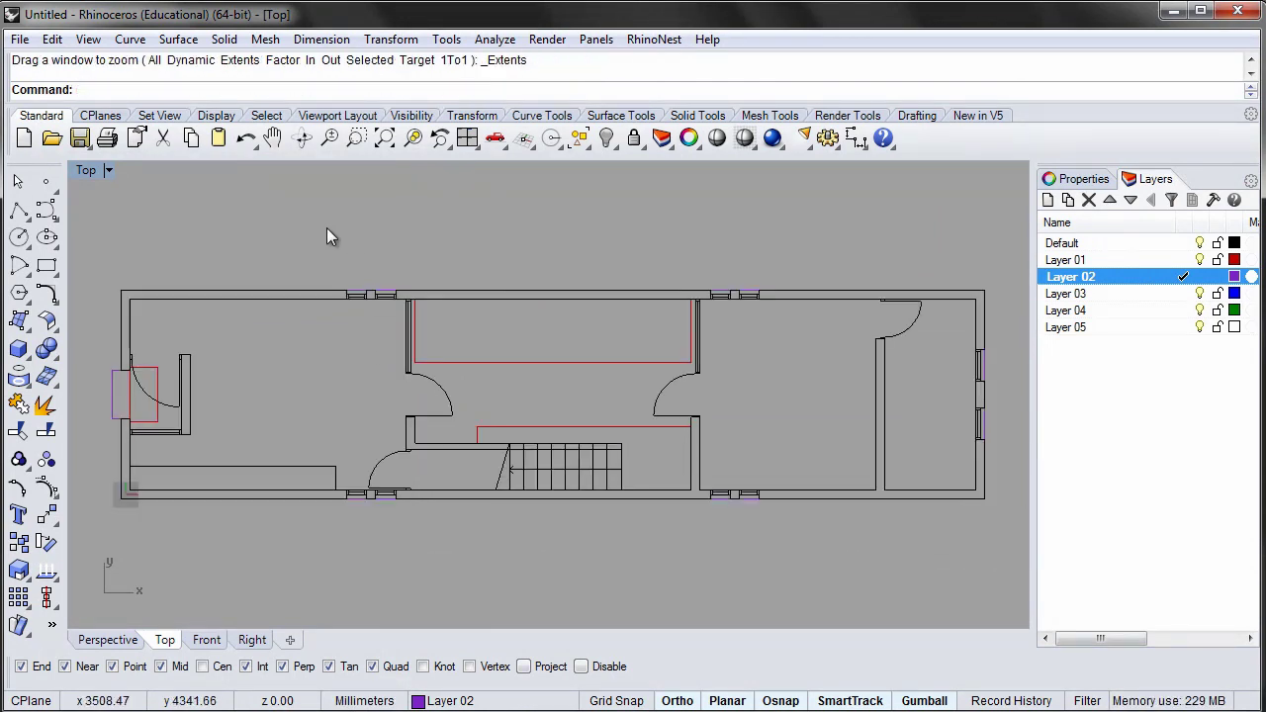
drag(178, 444, 153, 421)
scroll(153, 415, up, 5)
scroll(317, 375, down, 4)
scroll(520, 269, up, 6)
Step: Select the door arcs, jambs and window lines throughout the plan
shift+click(574, 279)
shift+click(644, 327)
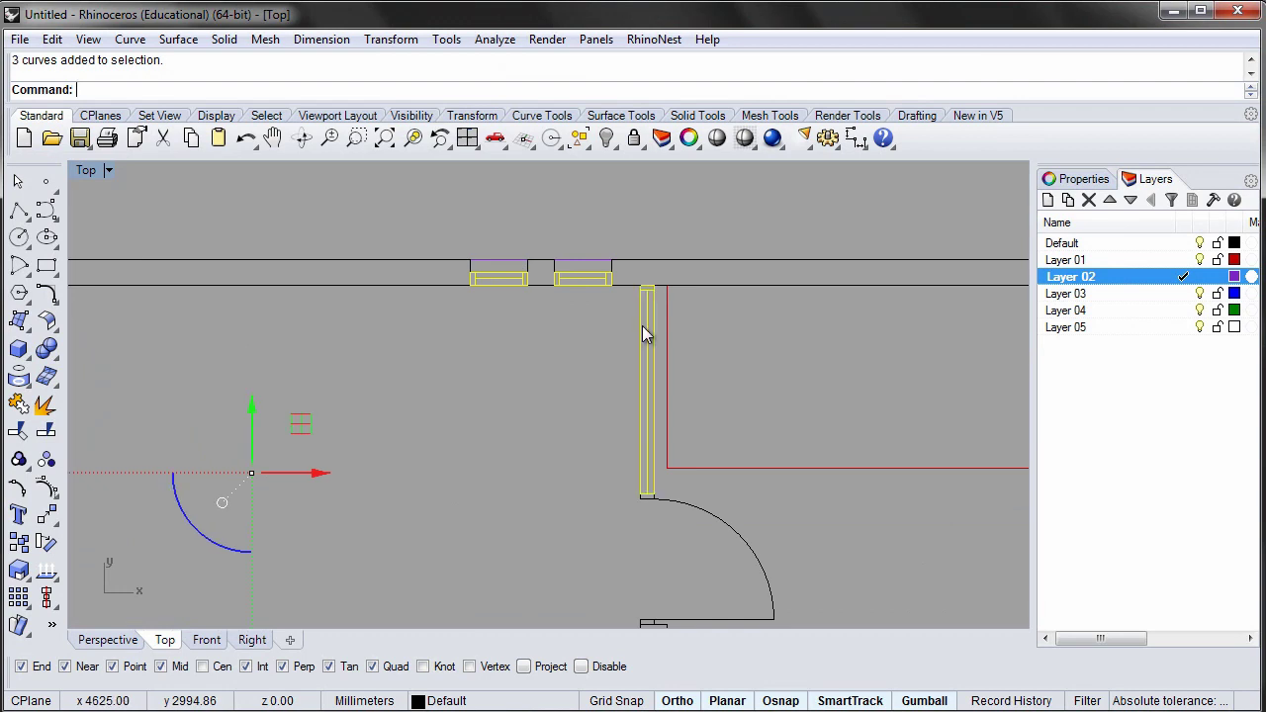
shift+click(665, 501)
right_drag(610, 513, 482, 238)
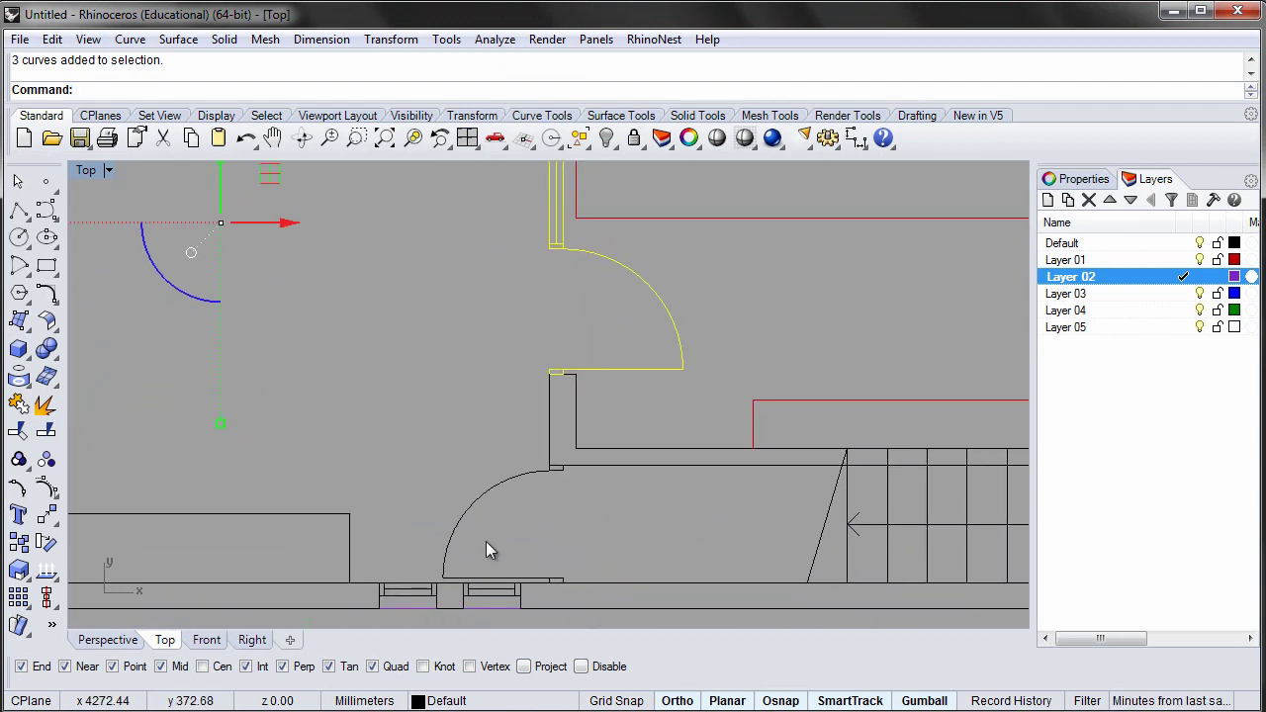
shift+click(463, 530)
shift+click(415, 591)
shift+click(475, 591)
right_drag(745, 477, 74, 475)
shift+click(693, 267)
shift+click(800, 597)
shift+click(856, 599)
right_drag(799, 416, 787, 417)
scroll(788, 417, down, 6)
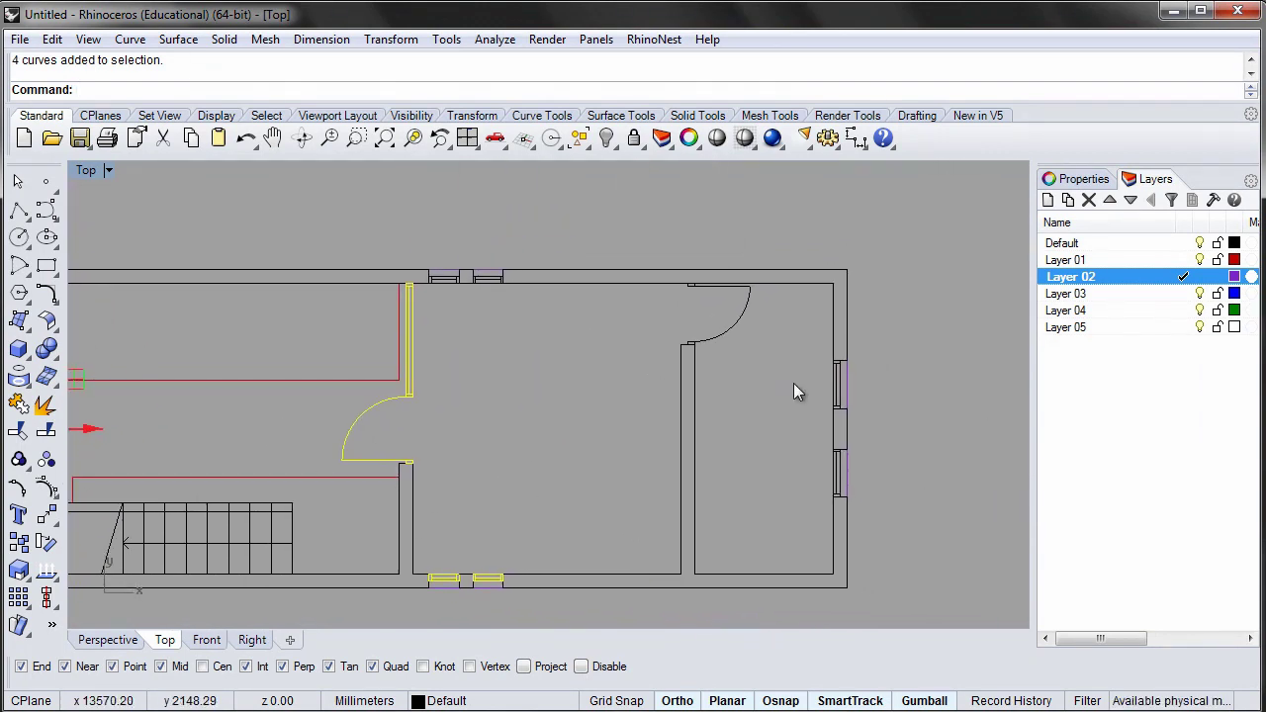
shift+click(835, 381)
shift+click(836, 458)
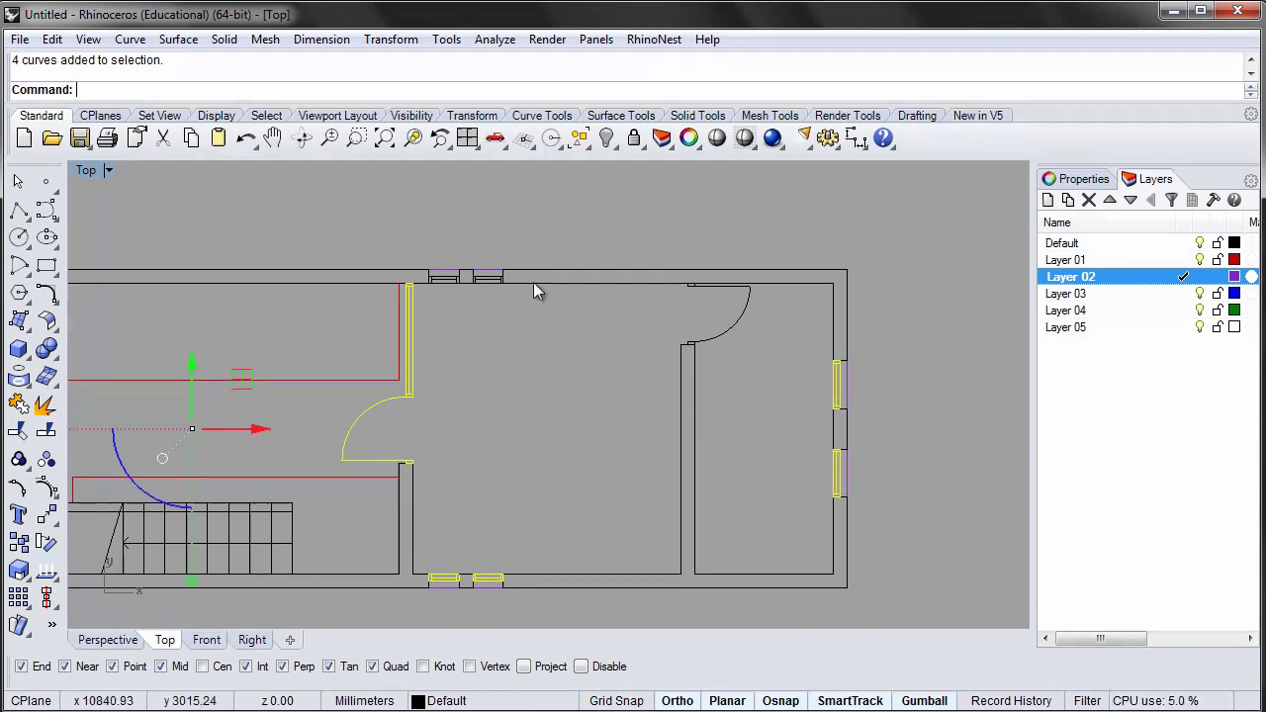
Step: Move the selected doors and windows, then the remaining door, onto Layer 03
click(1088, 294)
right_click(1096, 292)
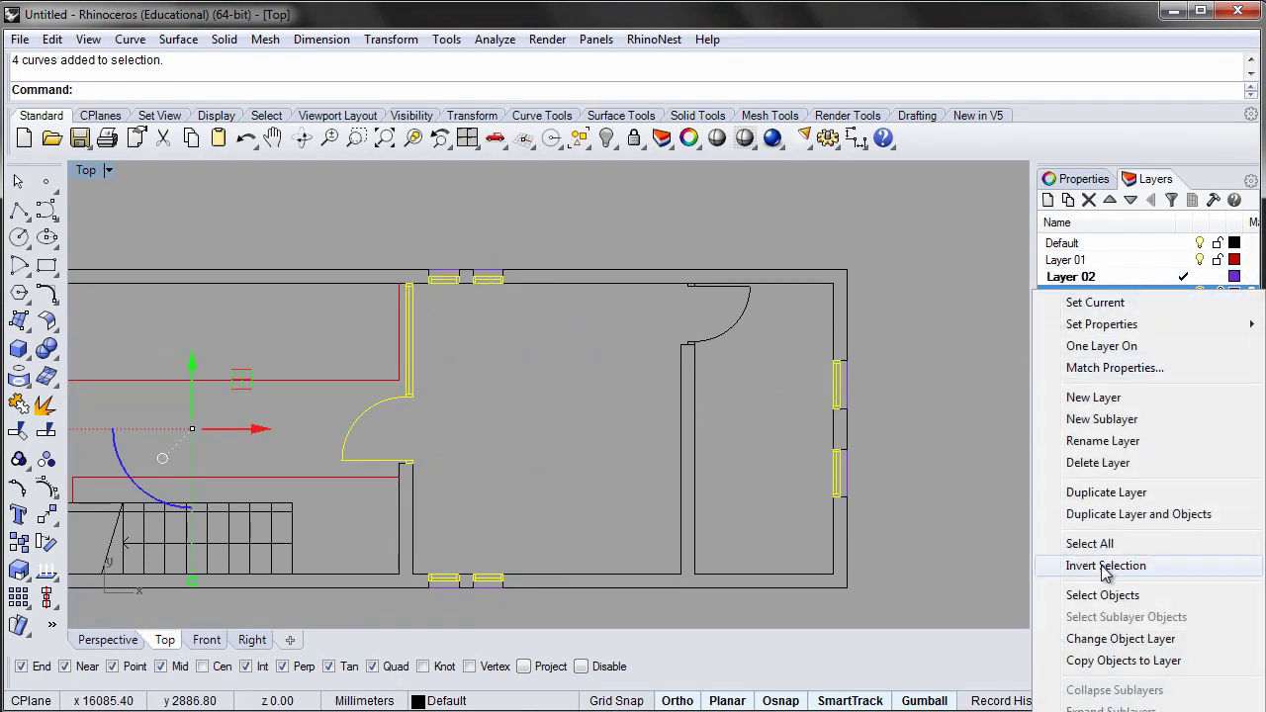
click(1108, 640)
click(742, 309)
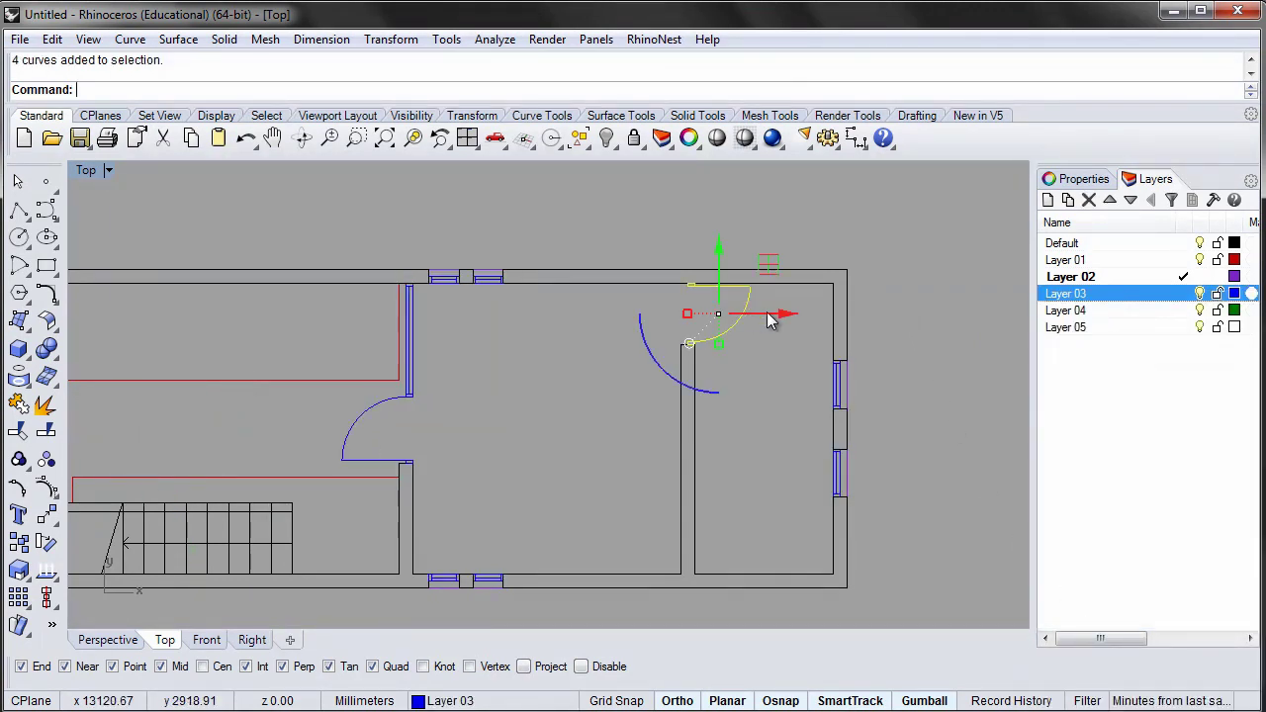
right_click(1088, 295)
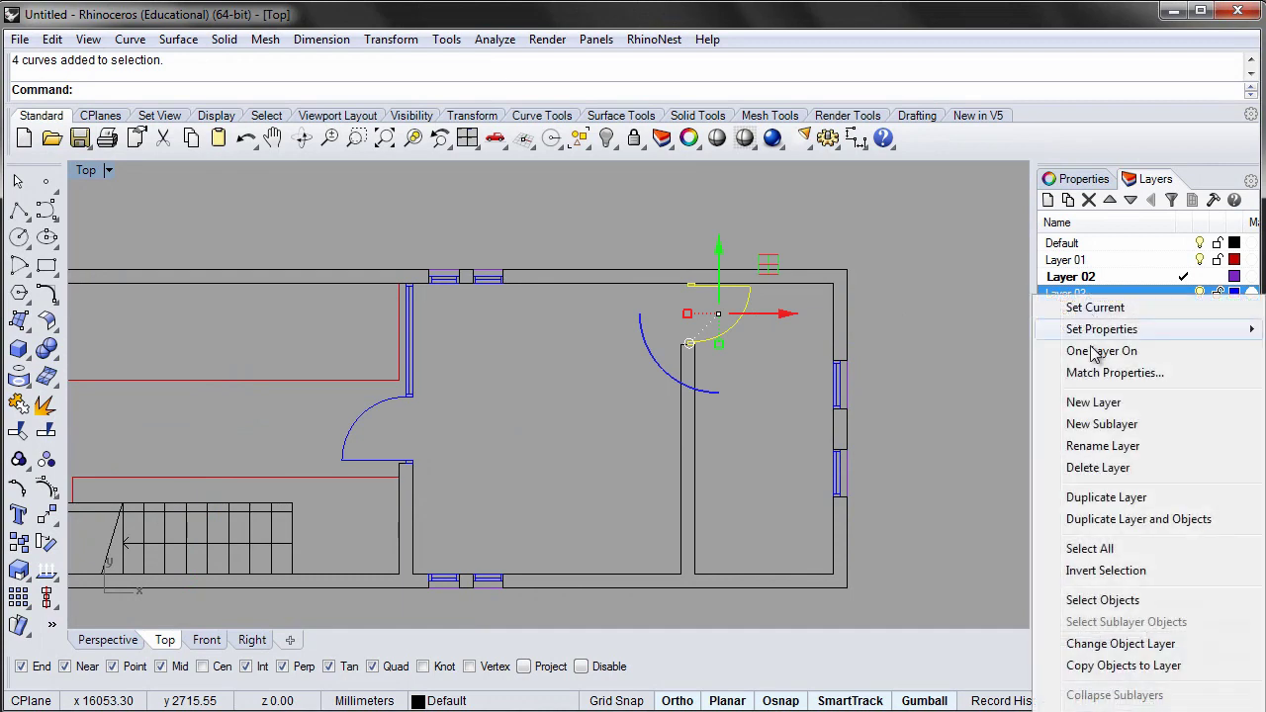
click(1098, 643)
click(966, 379)
Step: Move all stair curves onto Layer 03 and zoom to show the whole plan
right_drag(524, 405, 97, 390)
drag(899, 525, 702, 487)
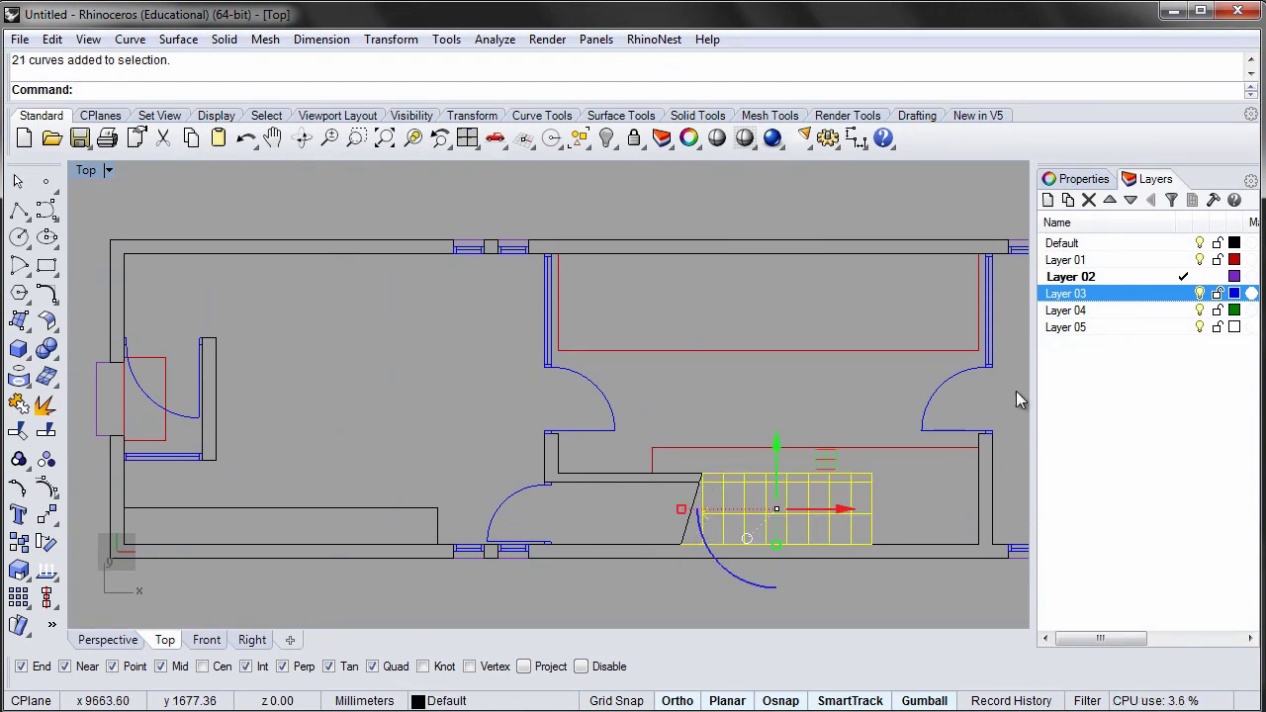
right_click(1084, 296)
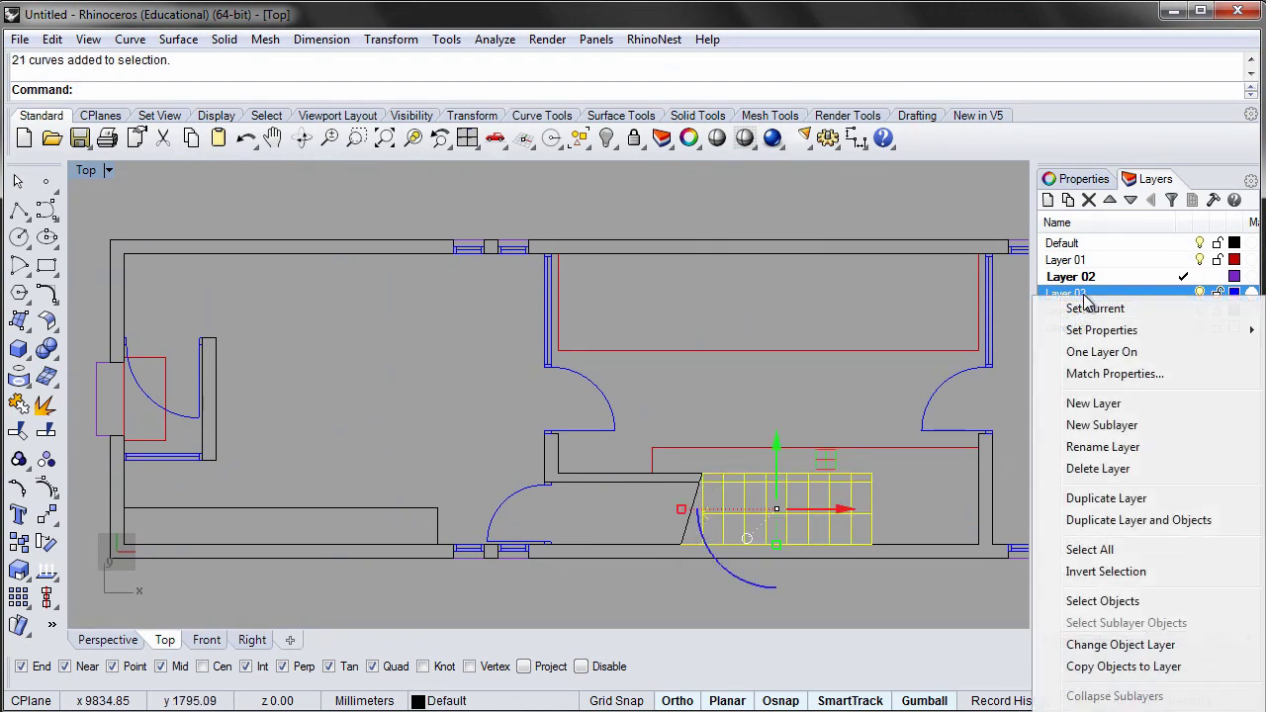
click(1096, 645)
click(688, 298)
scroll(594, 368, down, 2)
key(ctrl+shift+e)
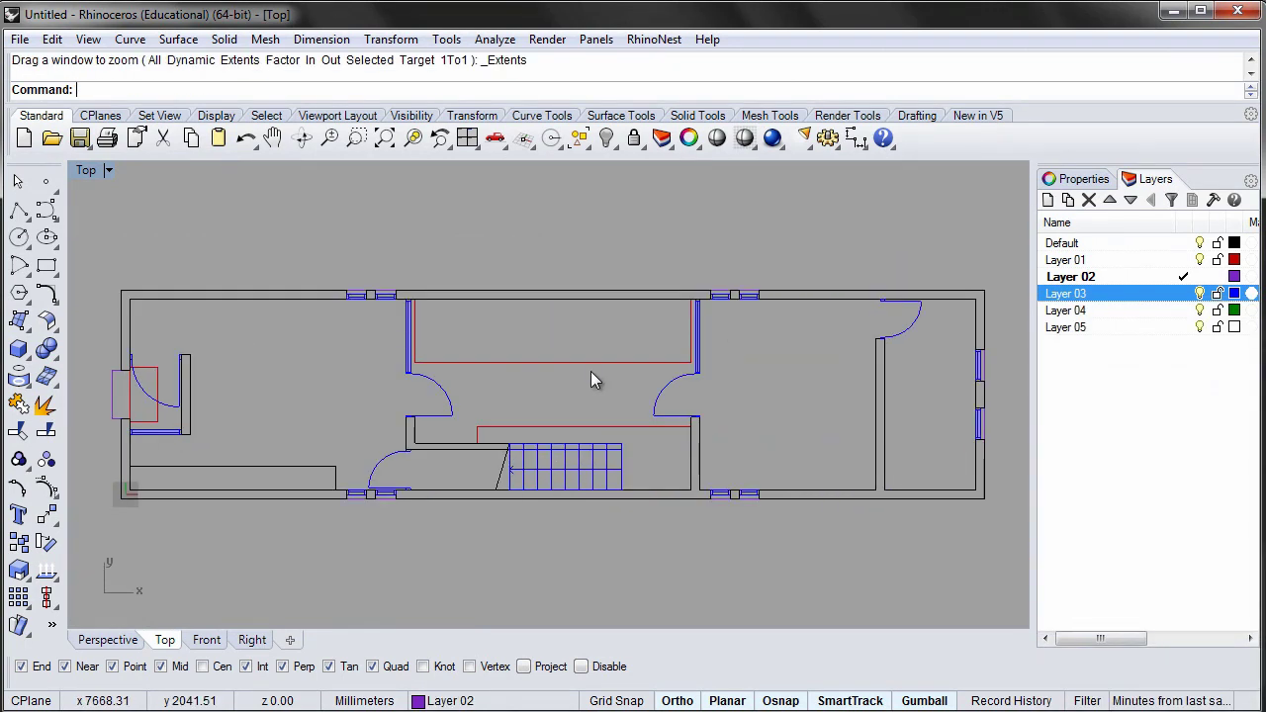